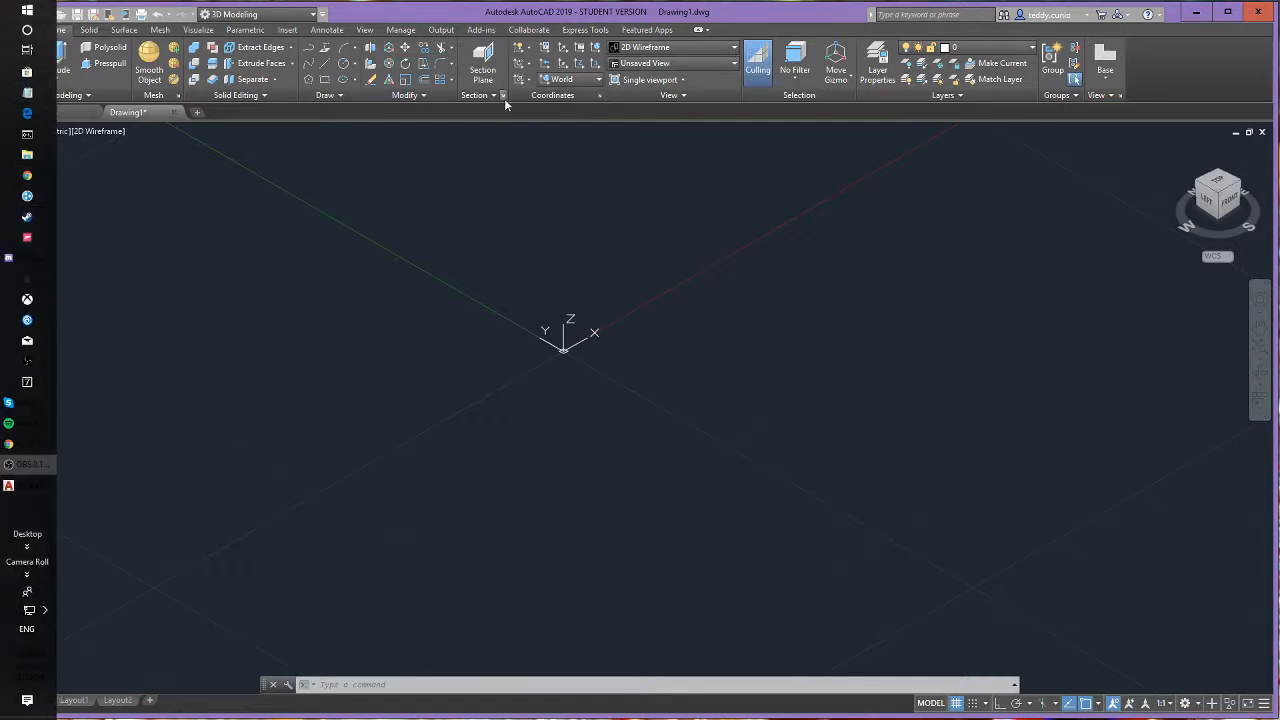
- Import the STEP file 39068_txm-288mmchannel.step from the parts folder into the drawing
{"action": "left_click", "coordinate": [22, 18]}
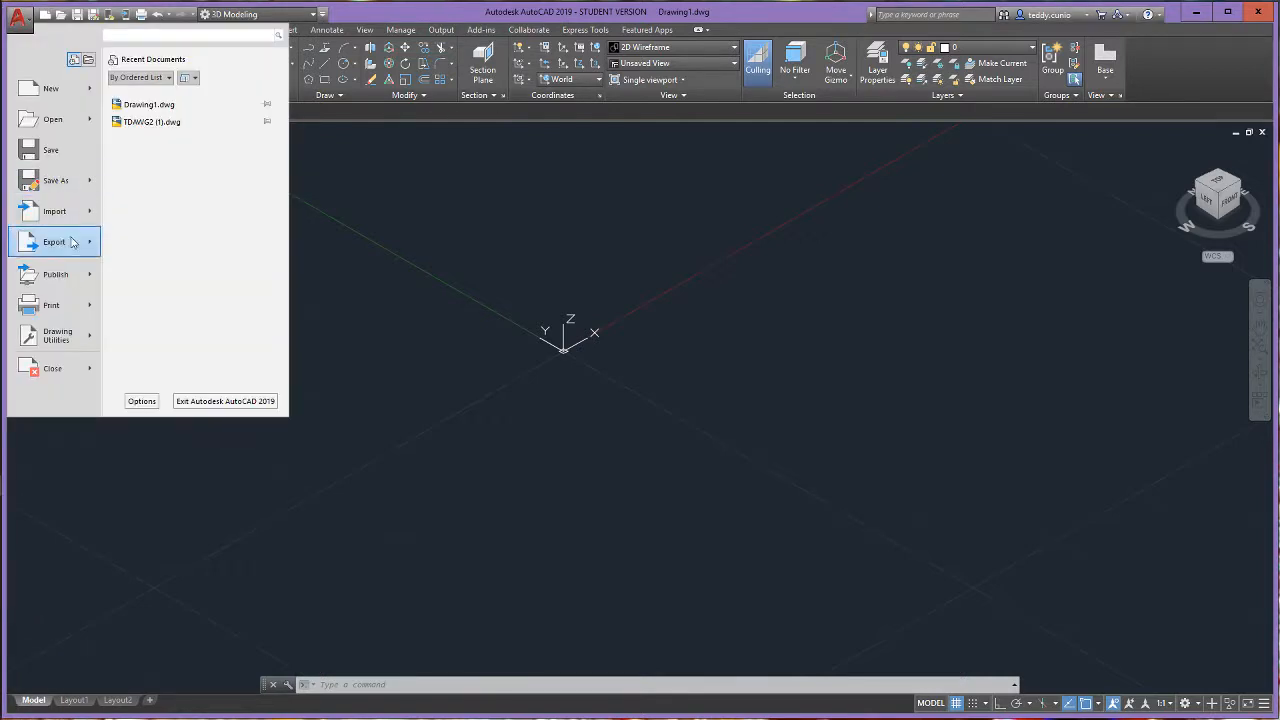
{"action": "mouse_move", "coordinate": [60, 211]}
{"action": "left_click", "coordinate": [175, 178]}
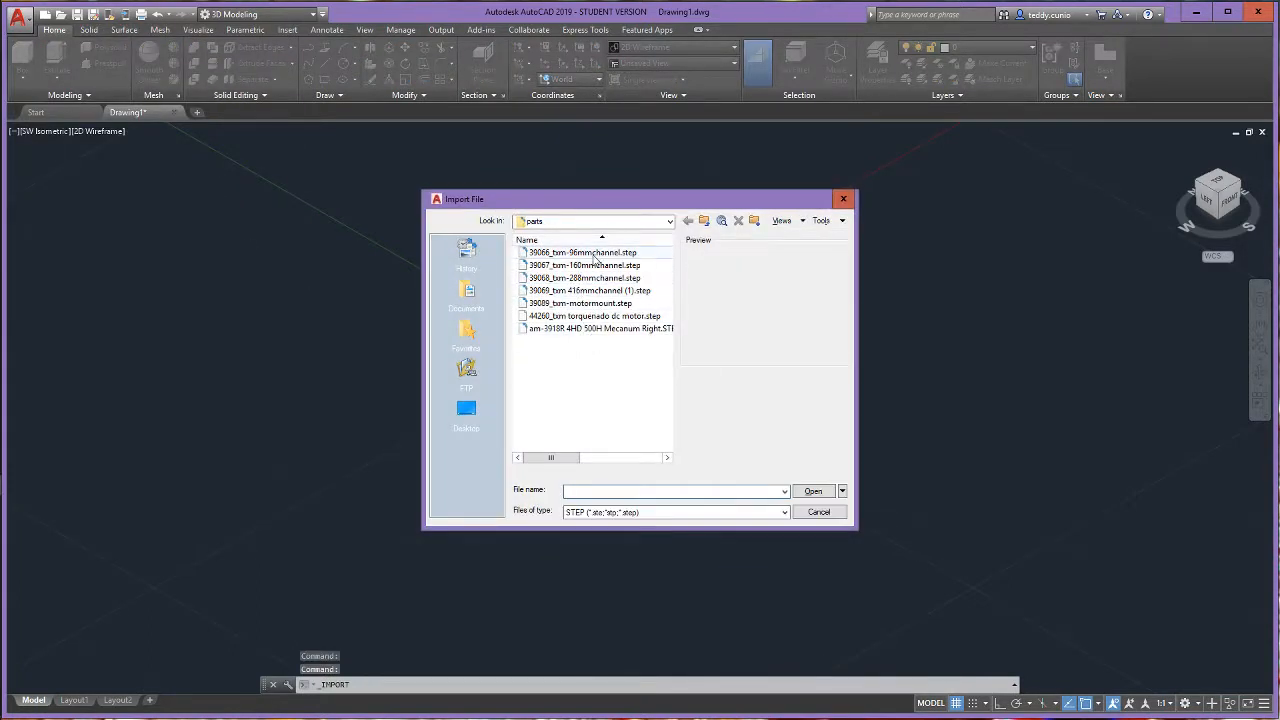
{"action": "left_click", "coordinate": [586, 266]}
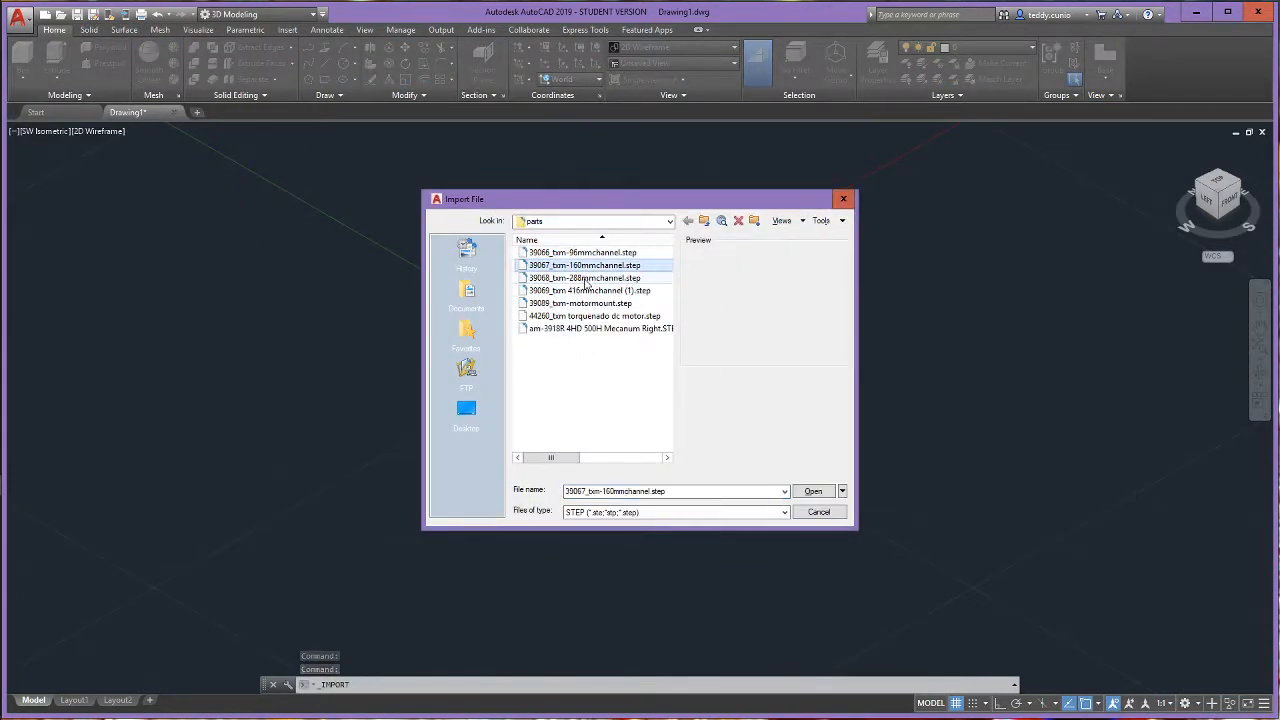
{"action": "left_click", "coordinate": [586, 278]}
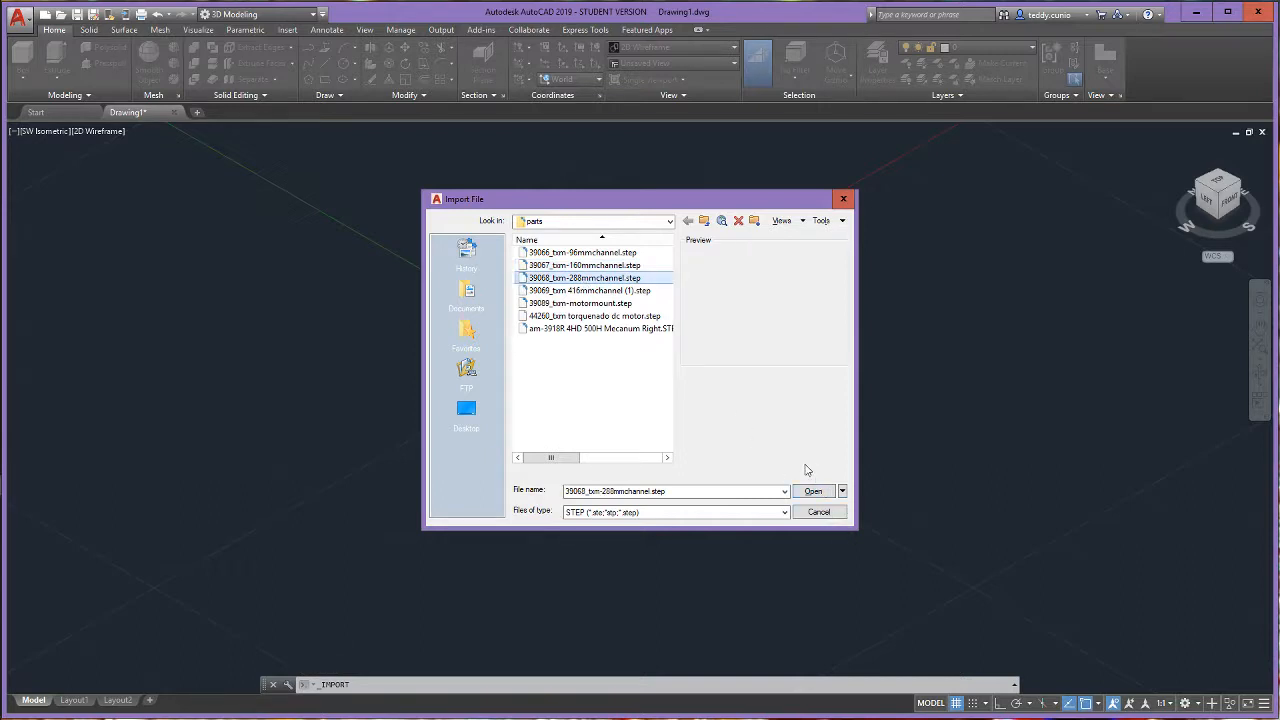
{"action": "left_click", "coordinate": [815, 497]}
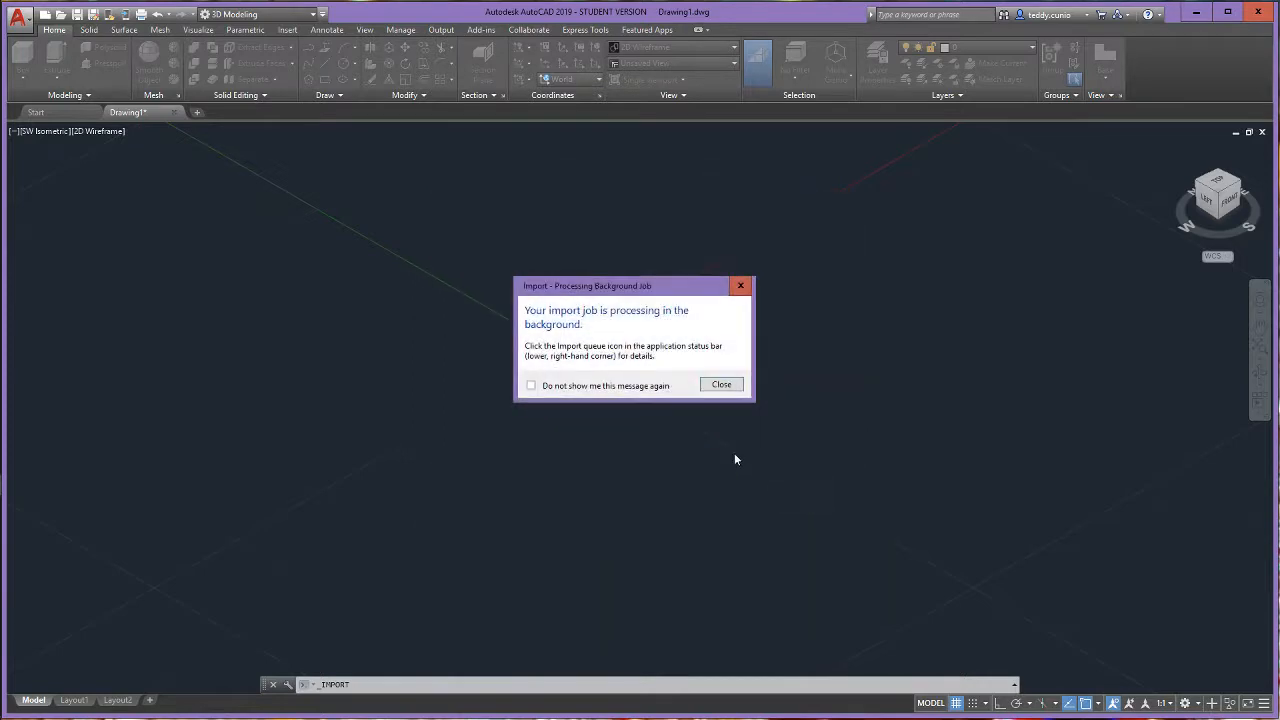
{"action": "left_click", "coordinate": [716, 388]}
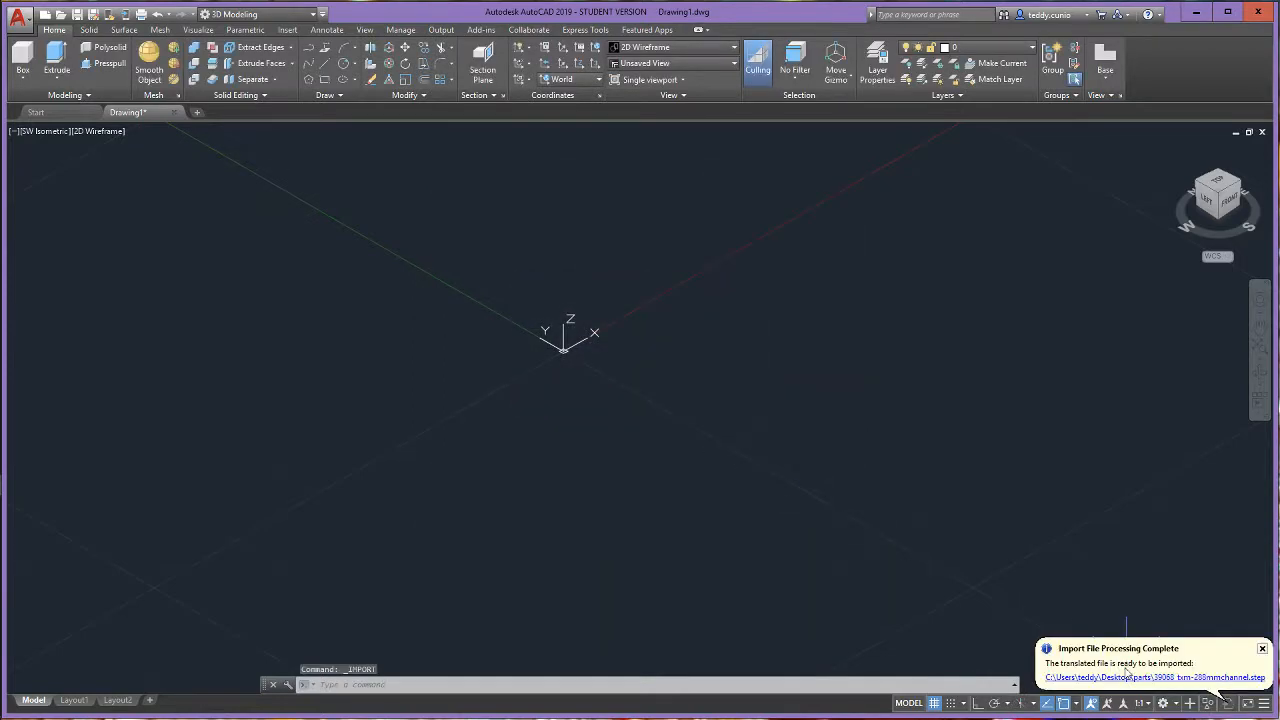
{"action": "left_click", "coordinate": [1118, 677]}
- Use 3D Rotate with Ortho on to turn the upright channel 90 degrees about the X axis, so it lies along Y
{"action": "scroll", "coordinate": [920, 606], "scroll_direction": "down", "scroll_amount": 8}
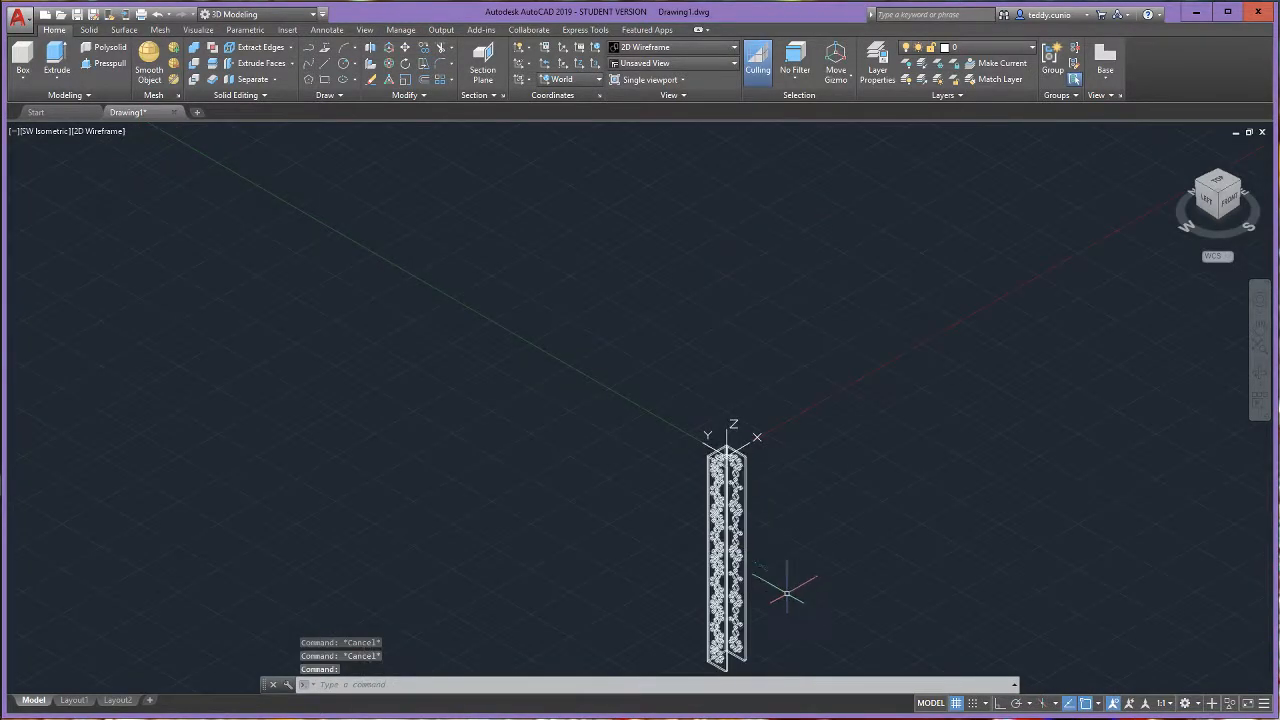
{"action": "scroll", "coordinate": [789, 580], "scroll_direction": "up", "scroll_amount": 3}
{"action": "scroll", "coordinate": [789, 580], "scroll_direction": "up", "scroll_amount": 2}
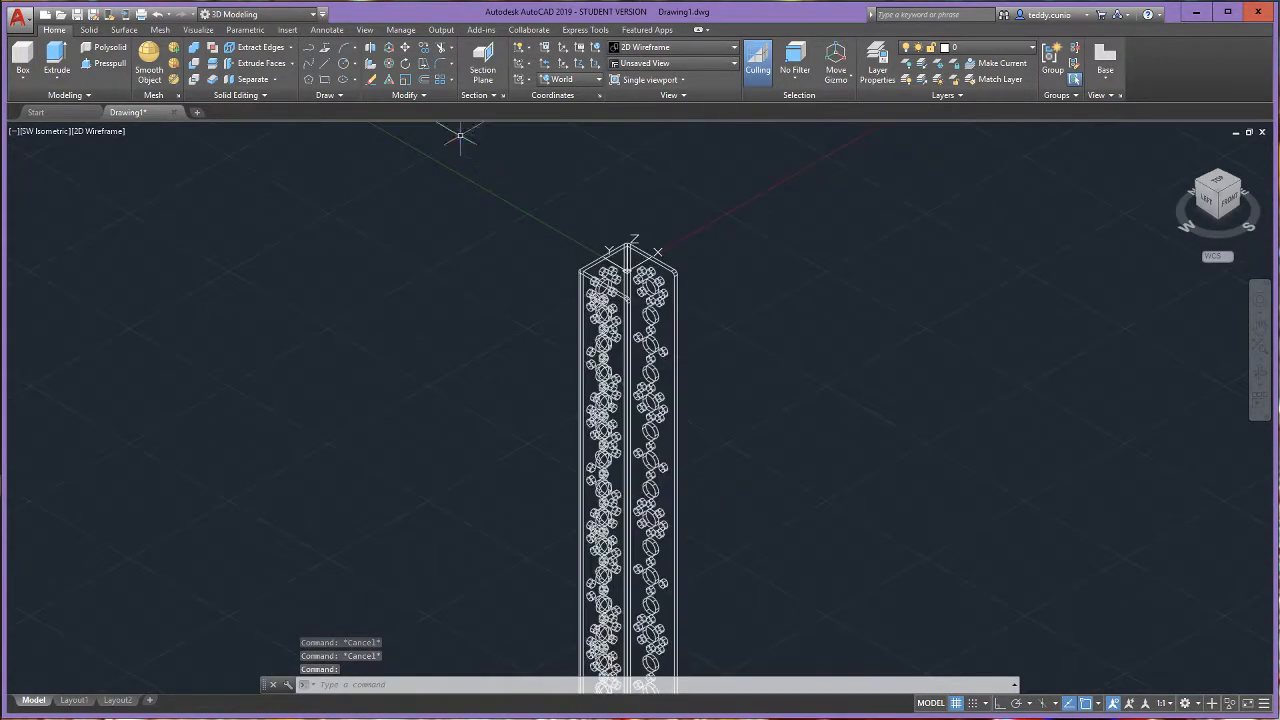
{"action": "left_click", "coordinate": [386, 64]}
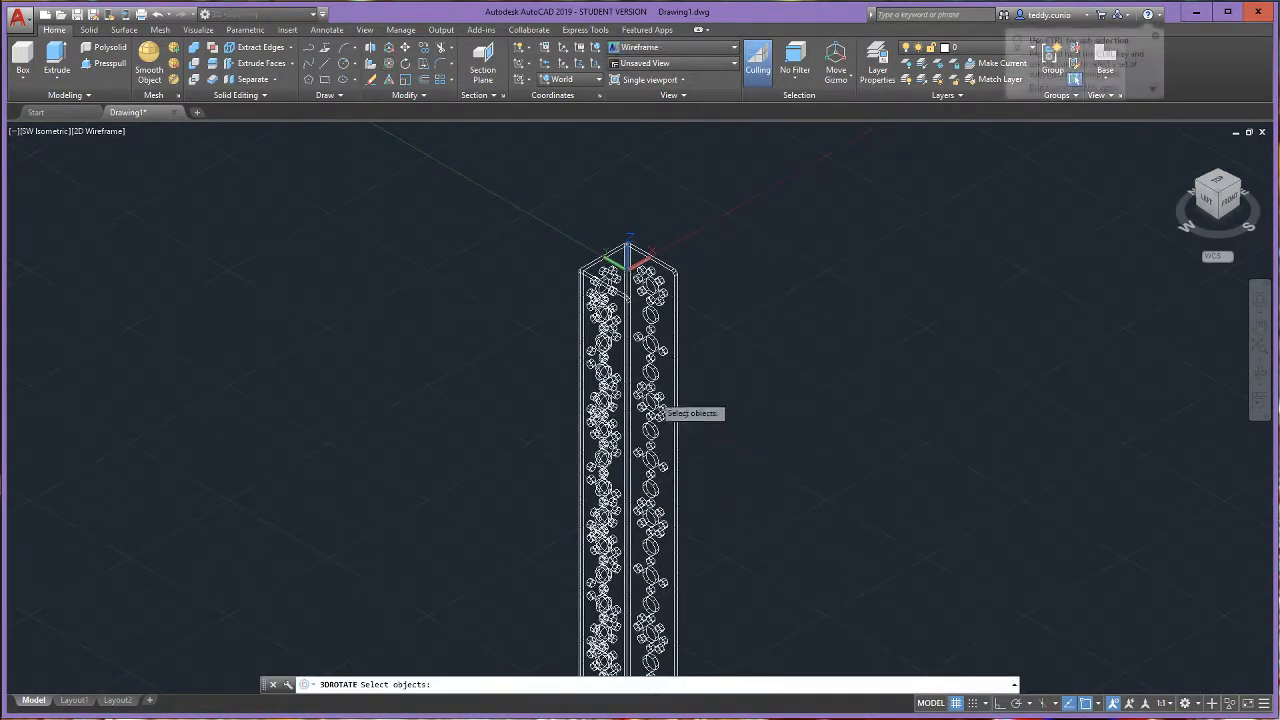
{"action": "left_click", "coordinate": [628, 360]}
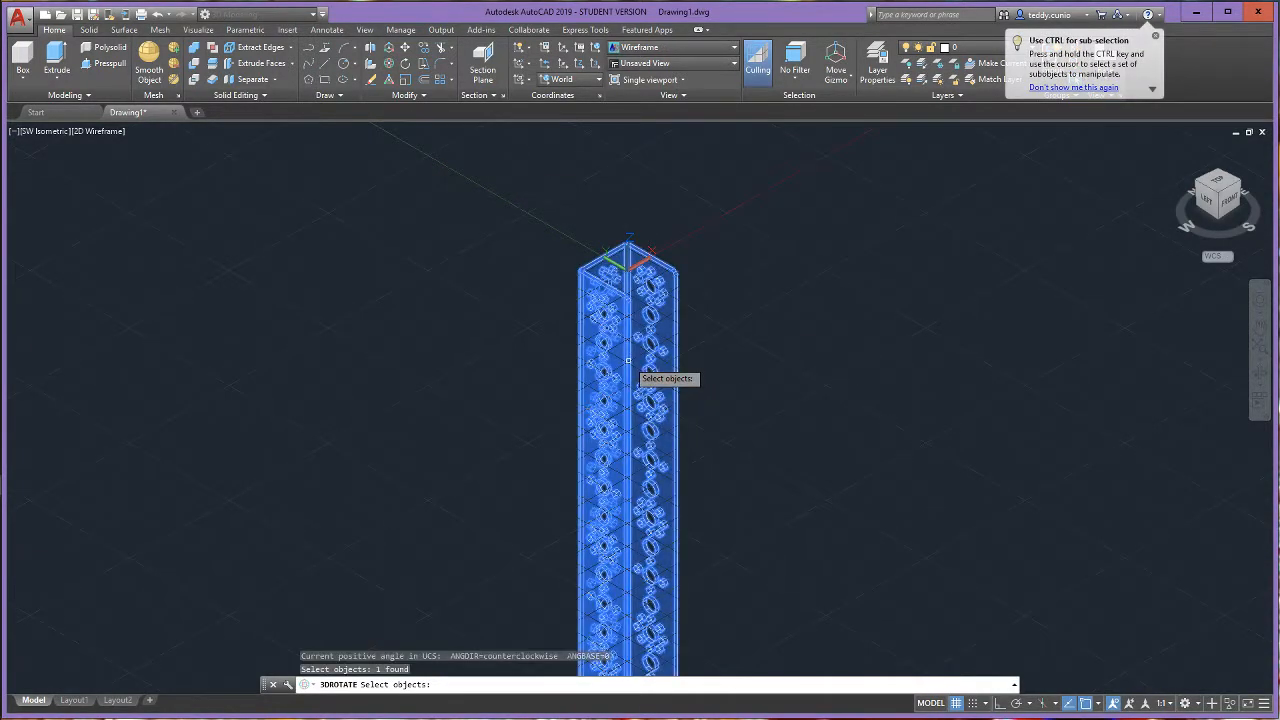
{"action": "key", "text": "Return"}
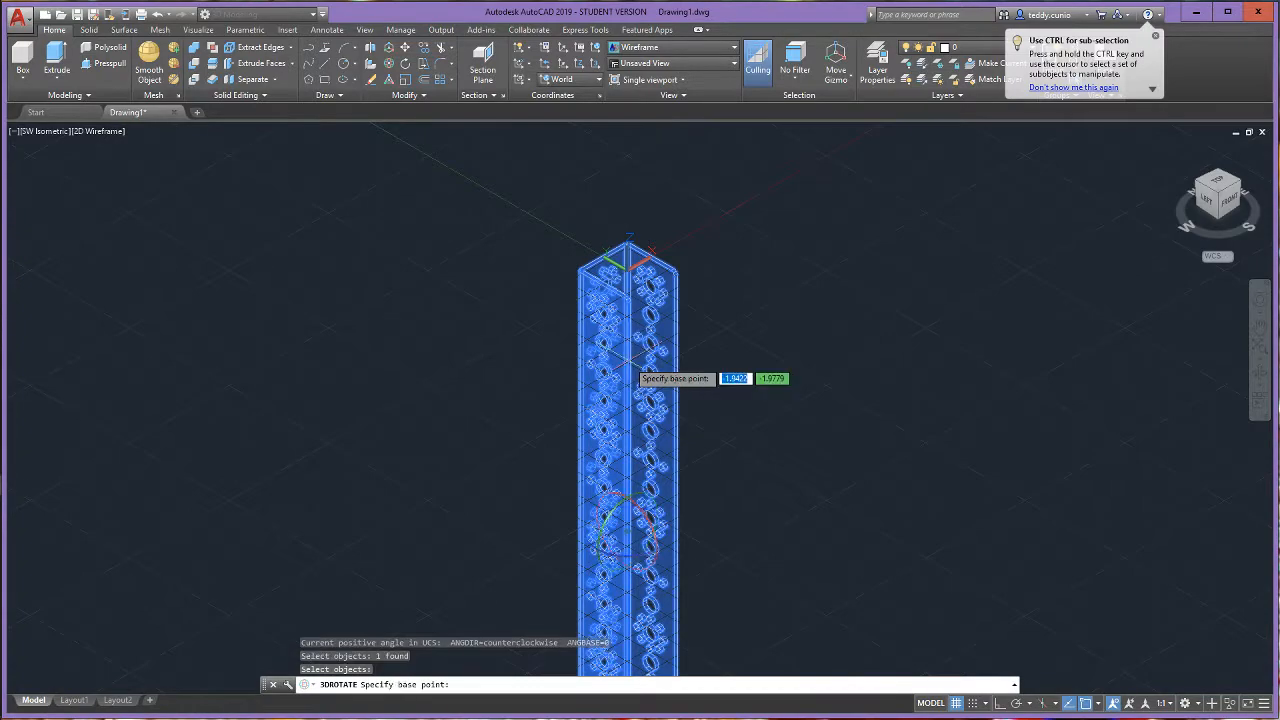
{"action": "left_click", "coordinate": [647, 520]}
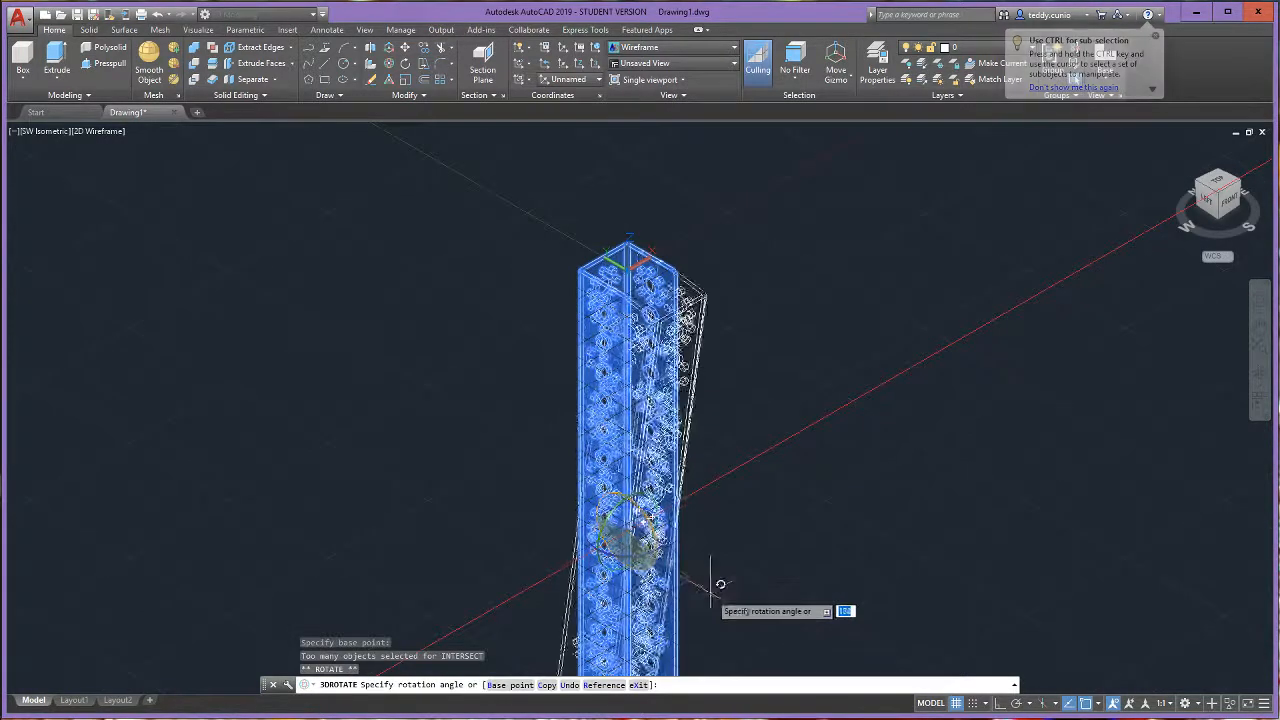
{"action": "key", "text": "F8"}
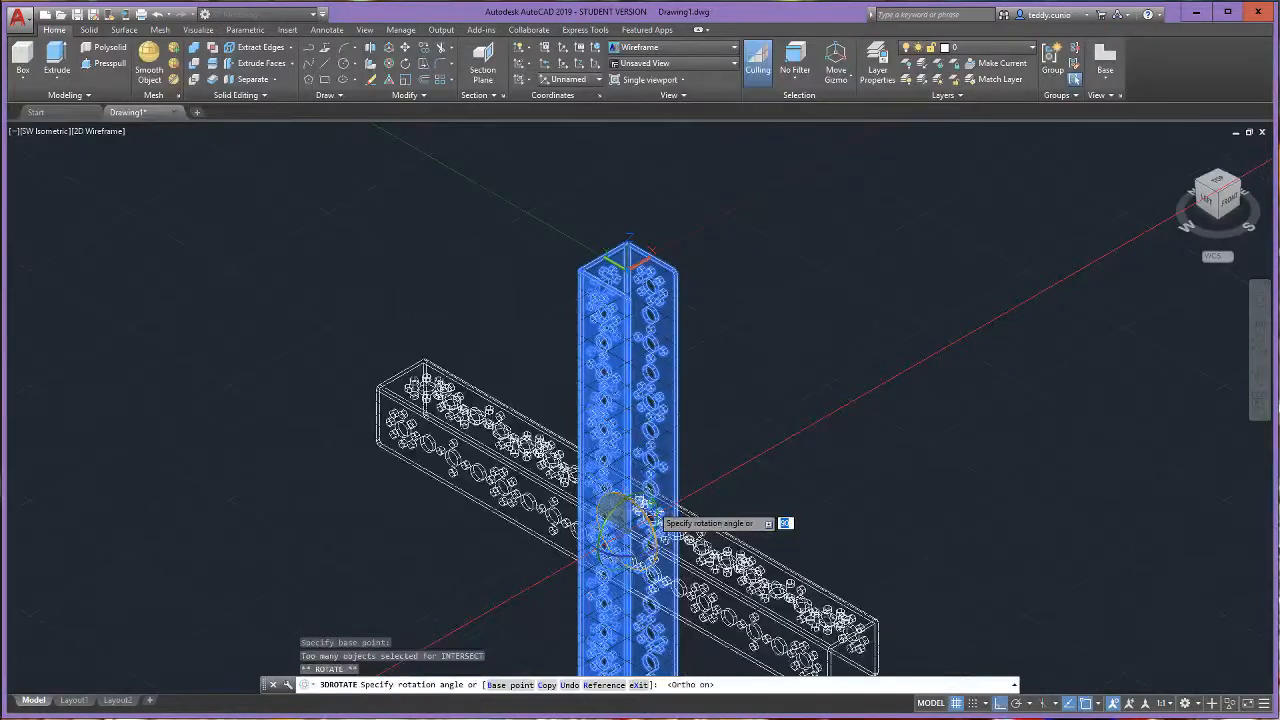
{"action": "left_click", "coordinate": [652, 505]}
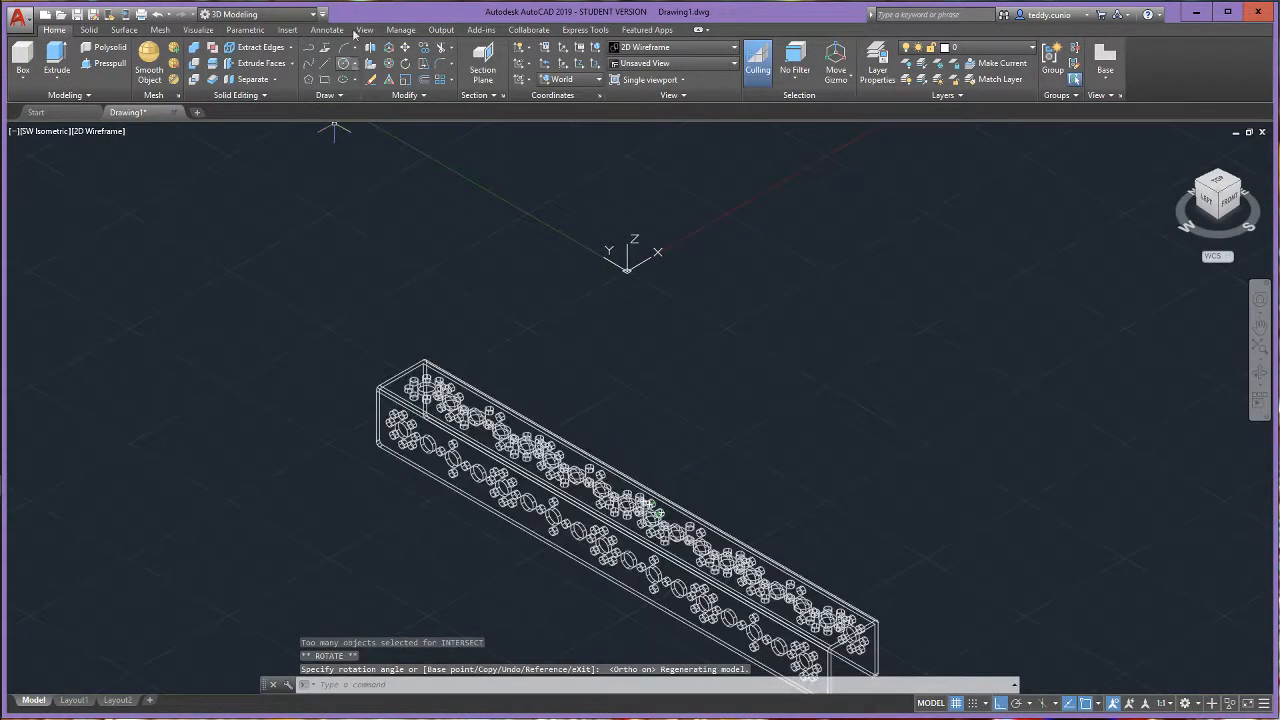
- Move the channel straight up along the Z axis so it sits above the level of the origin
{"action": "left_click", "coordinate": [405, 48]}
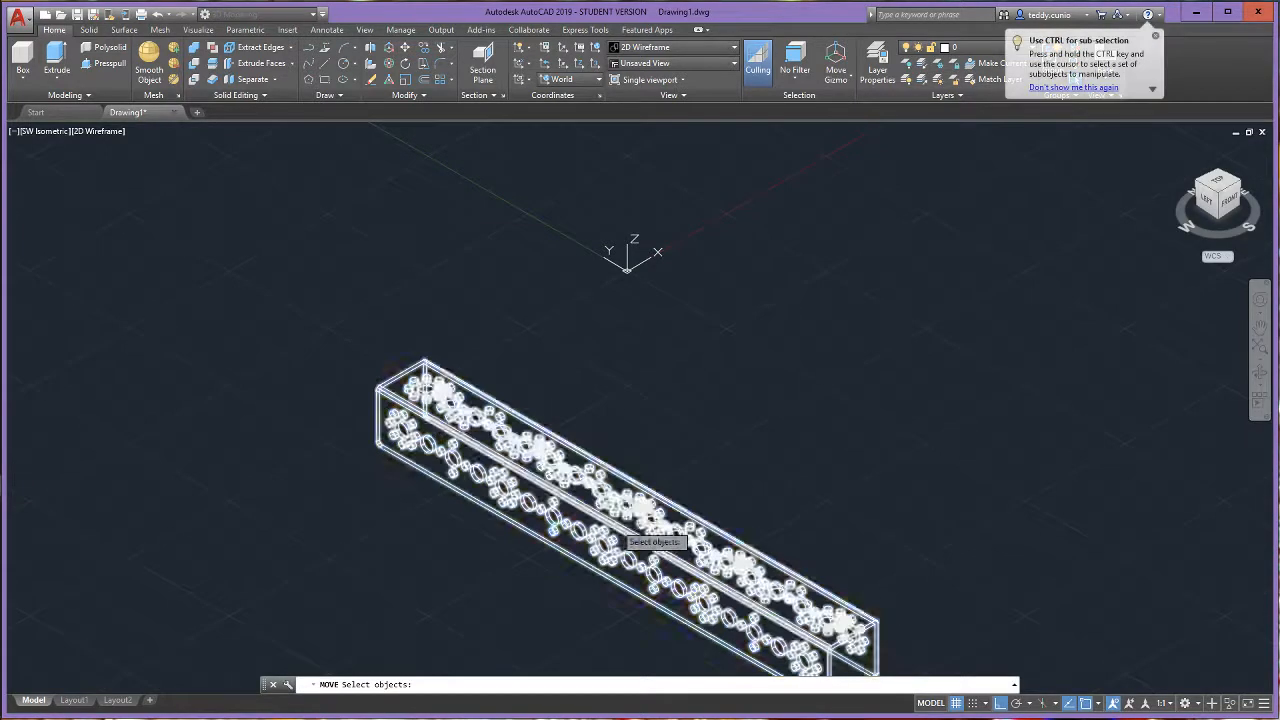
{"action": "left_click", "coordinate": [645, 525]}
{"action": "scroll", "coordinate": [602, 510], "scroll_direction": "up", "scroll_amount": 1}
{"action": "left_click", "coordinate": [600, 512]}
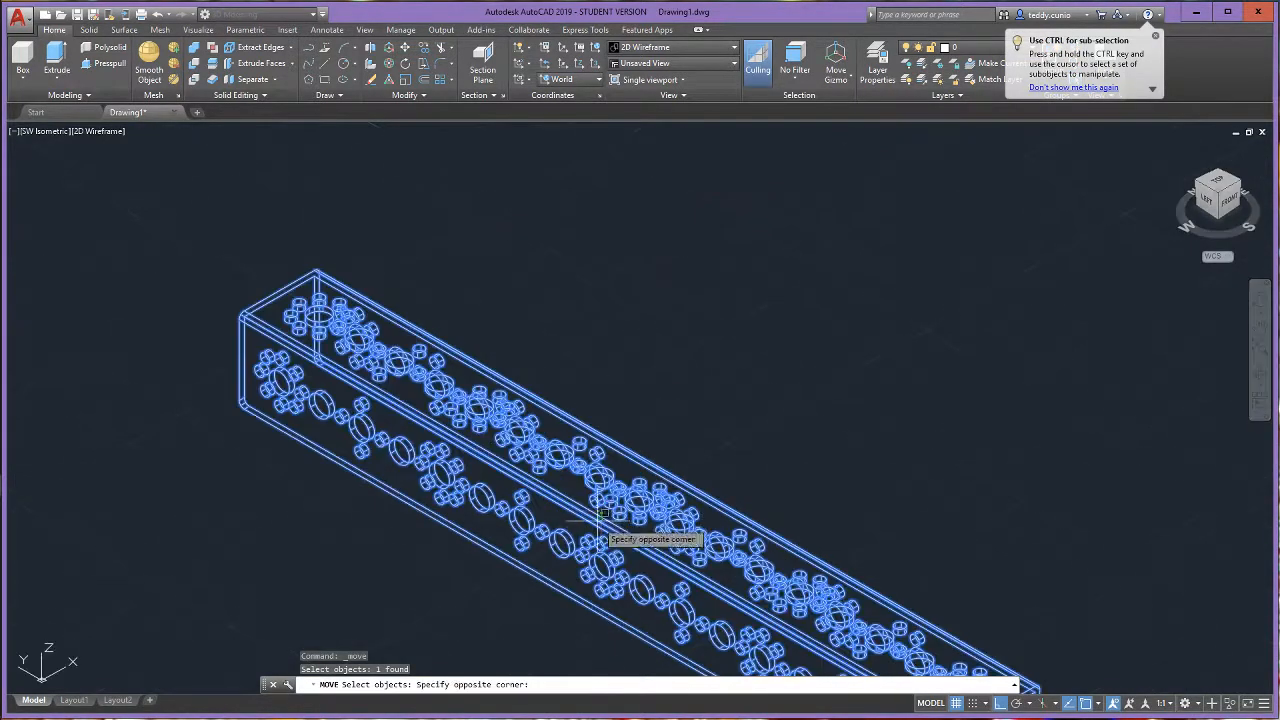
{"action": "key", "text": "Return"}
{"action": "scroll", "coordinate": [598, 509], "scroll_direction": "down", "scroll_amount": 3}
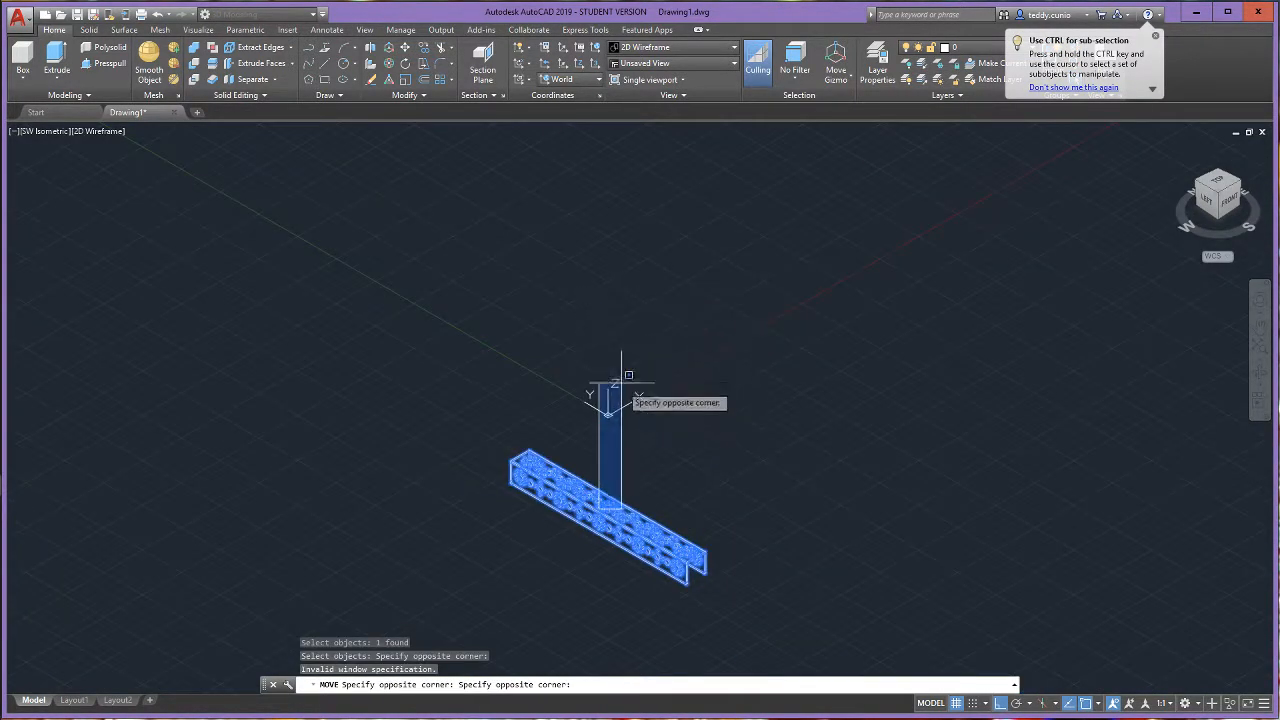
{"action": "left_click", "coordinate": [608, 405]}
{"action": "left_click", "coordinate": [612, 520]}
{"action": "key", "text": "Return"}
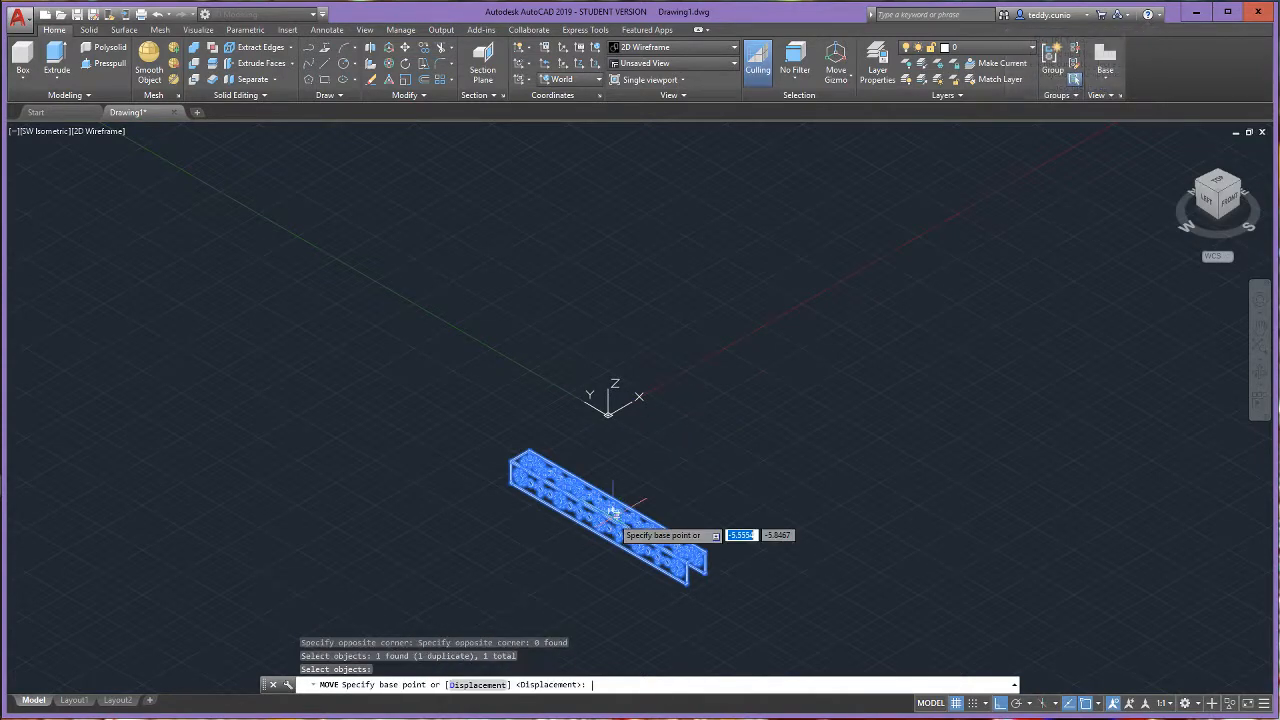
{"action": "left_click", "coordinate": [622, 507]}
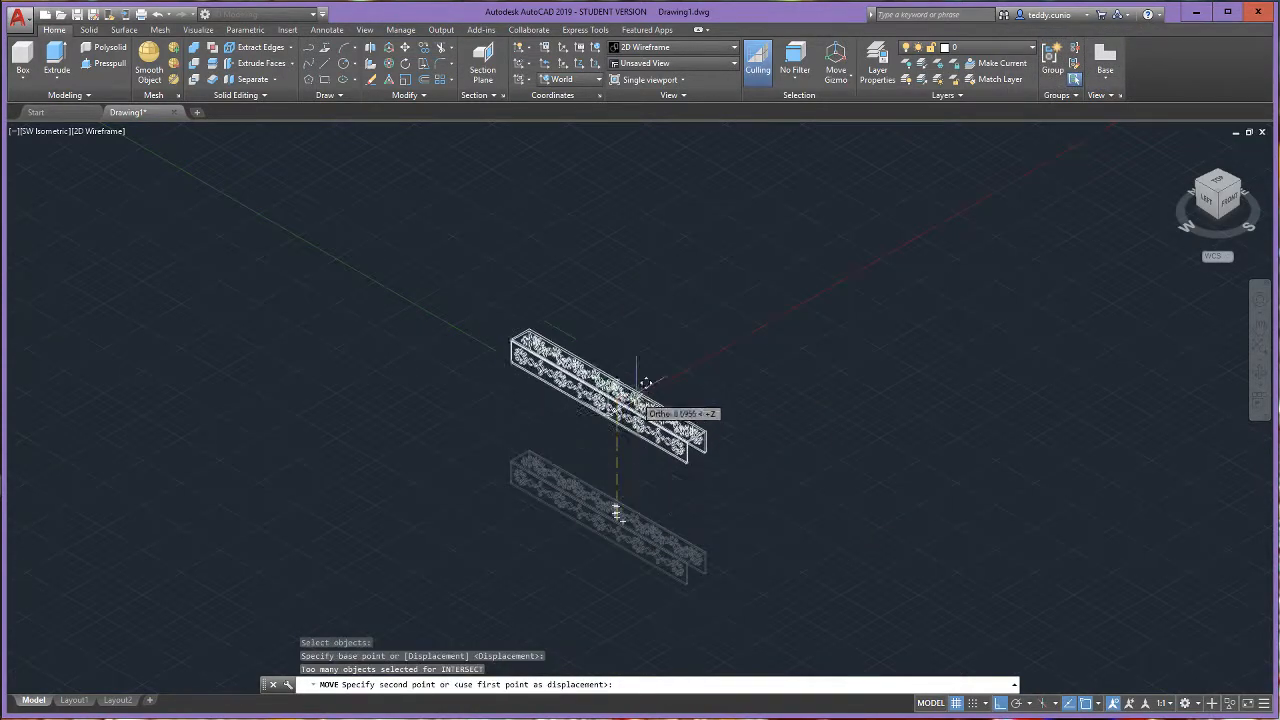
{"action": "left_click", "coordinate": [658, 304]}
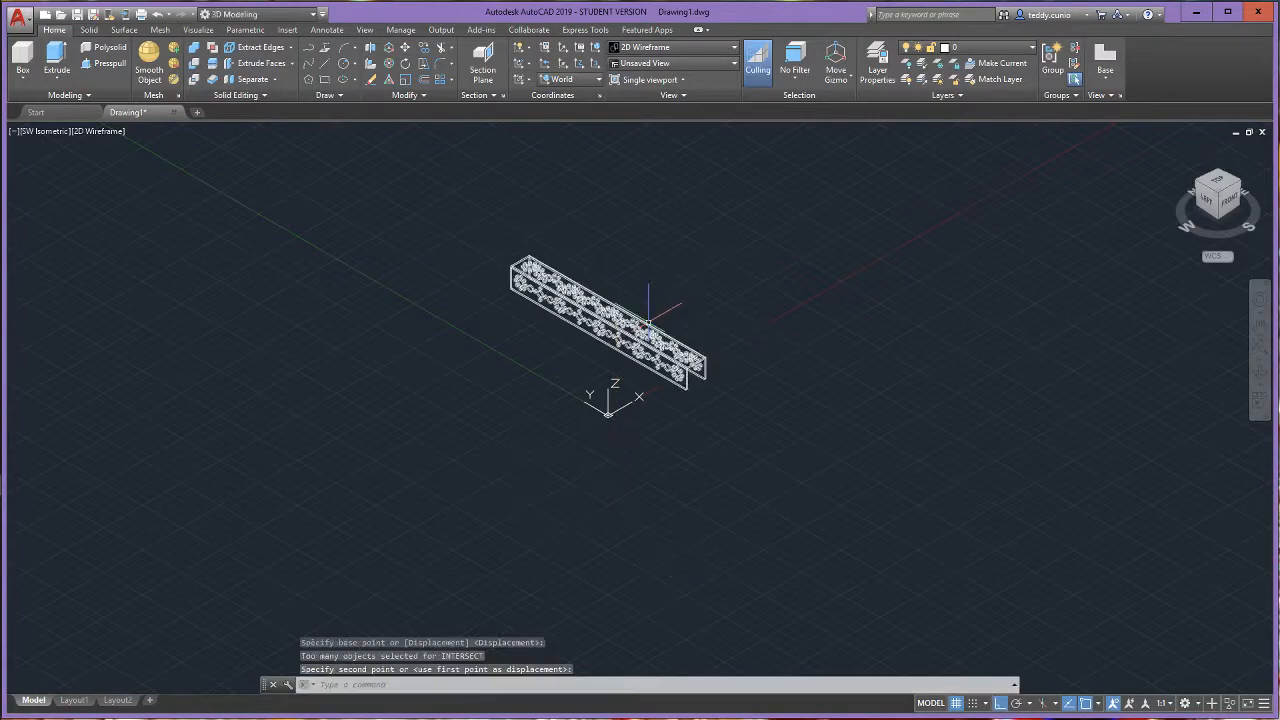
{"action": "scroll", "coordinate": [672, 332], "scroll_direction": "down", "scroll_amount": 3}
{"action": "scroll", "coordinate": [660, 340], "scroll_direction": "up", "scroll_amount": 8}
{"action": "scroll", "coordinate": [650, 345], "scroll_direction": "down", "scroll_amount": 2}
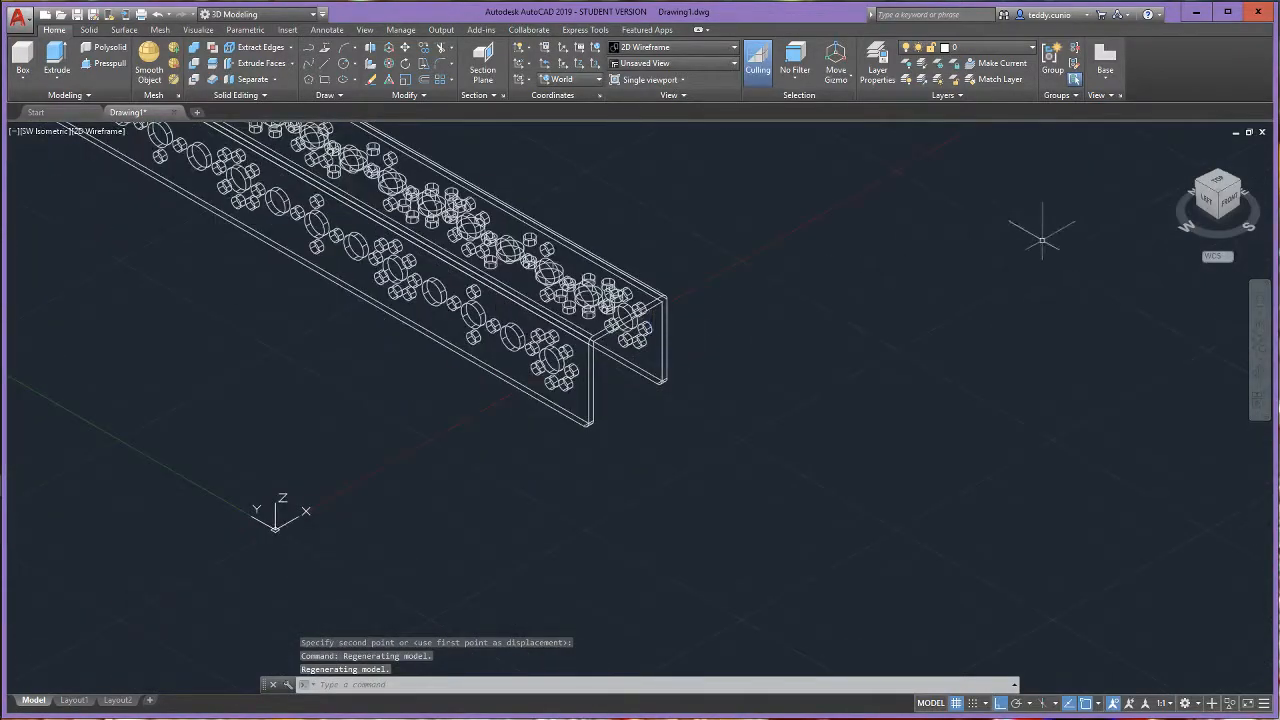
{"action": "left_click", "coordinate": [1179, 149]}
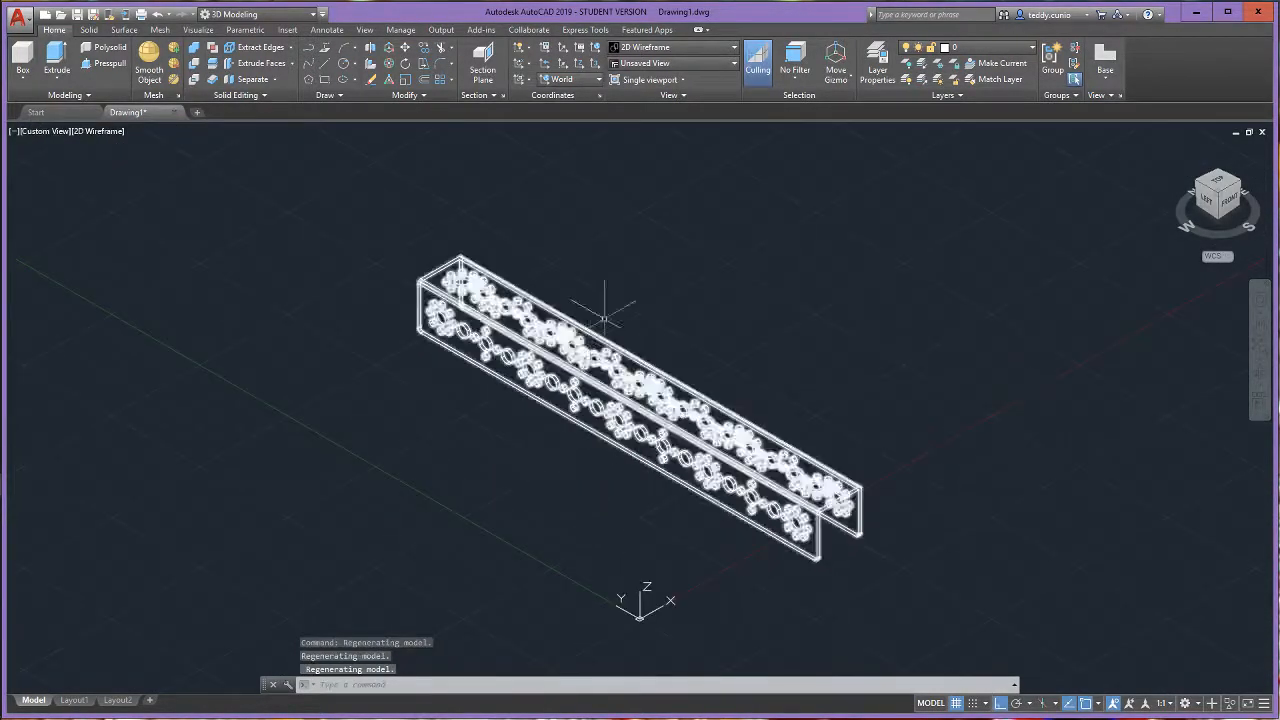
{"action": "scroll", "coordinate": [700, 520], "scroll_direction": "down", "scroll_amount": 2}
{"action": "scroll", "coordinate": [686, 465], "scroll_direction": "up", "scroll_amount": 2}
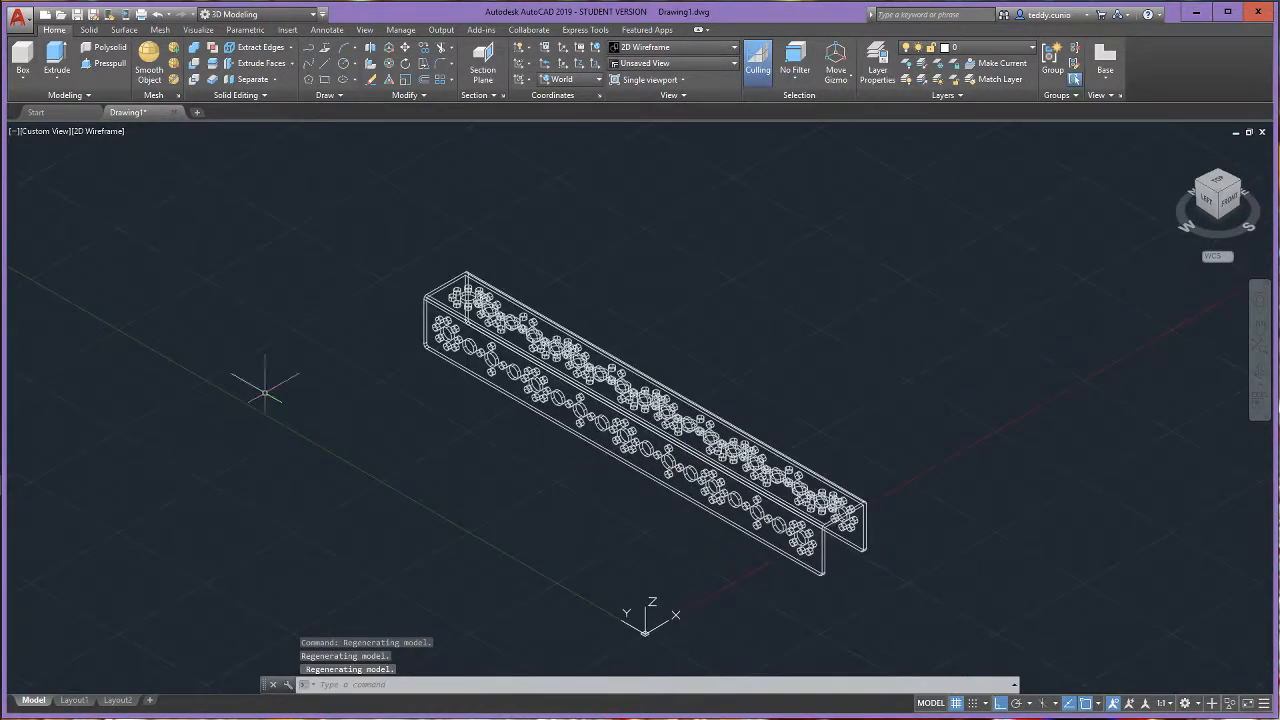
- Import the STEP file 39089_txm-motormount.step from the parts folder into the drawing
{"action": "left_click", "coordinate": [18, 18]}
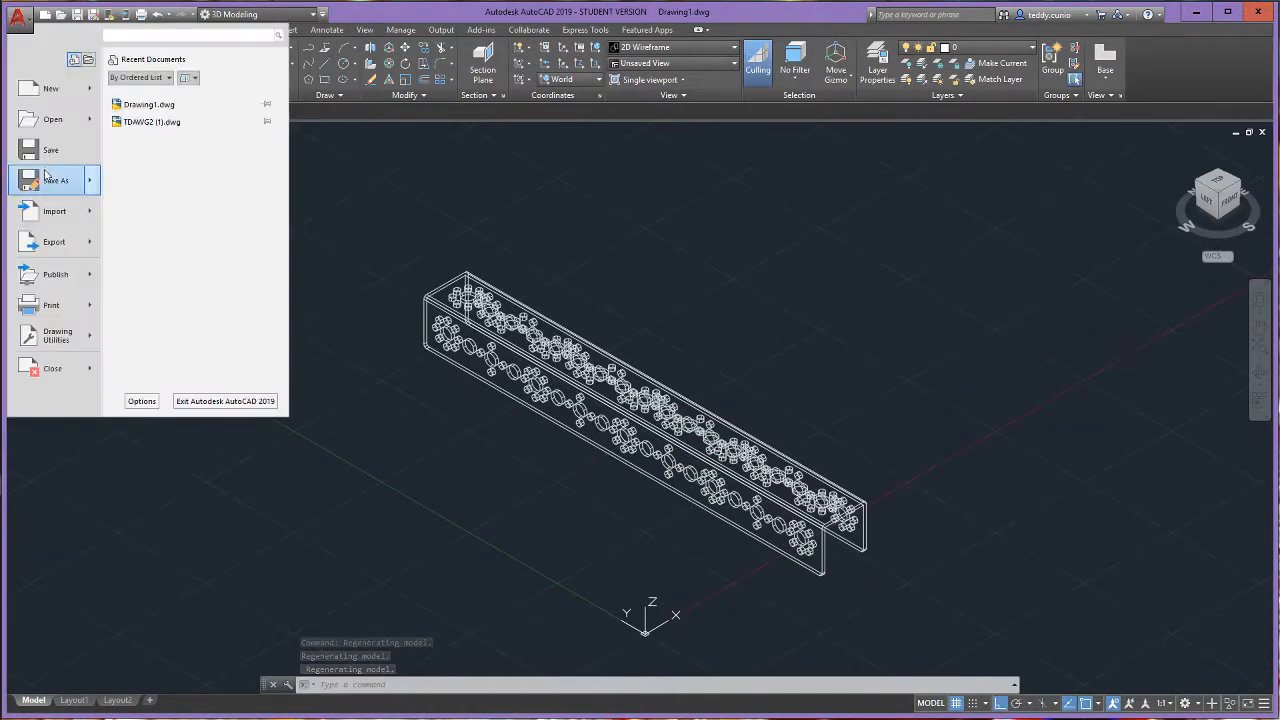
{"action": "mouse_move", "coordinate": [60, 211]}
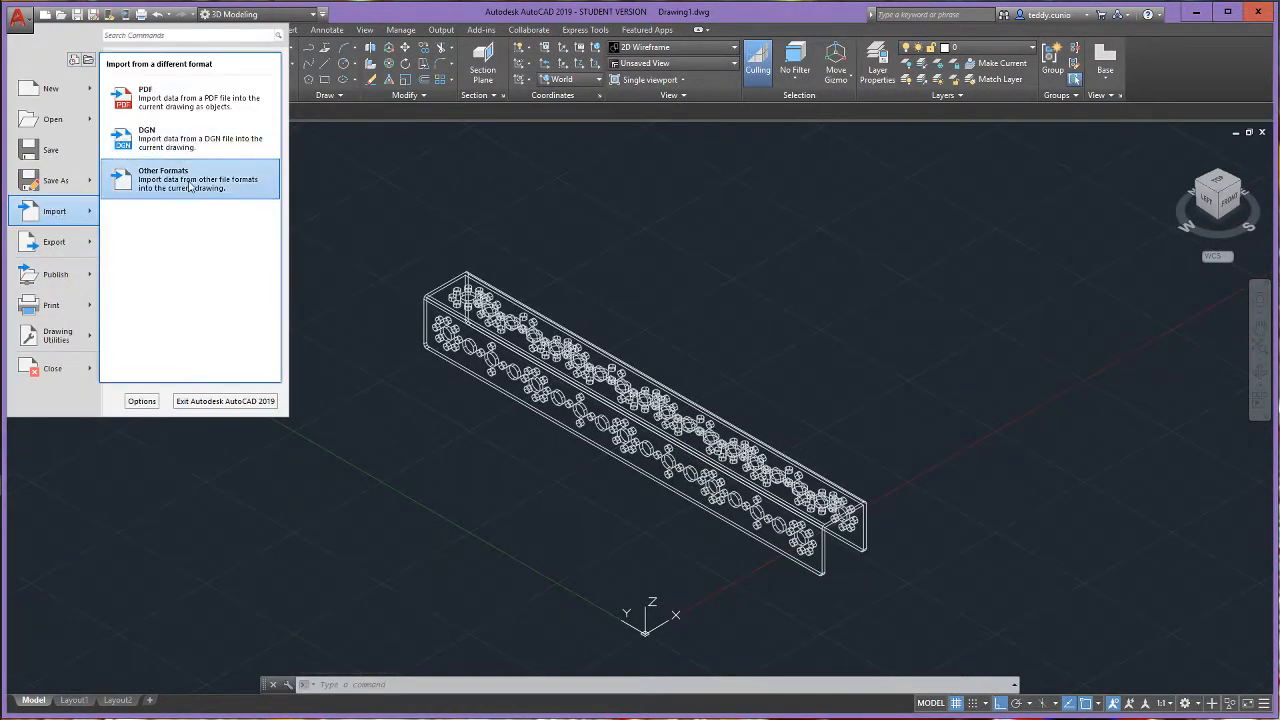
{"action": "left_click", "coordinate": [190, 252]}
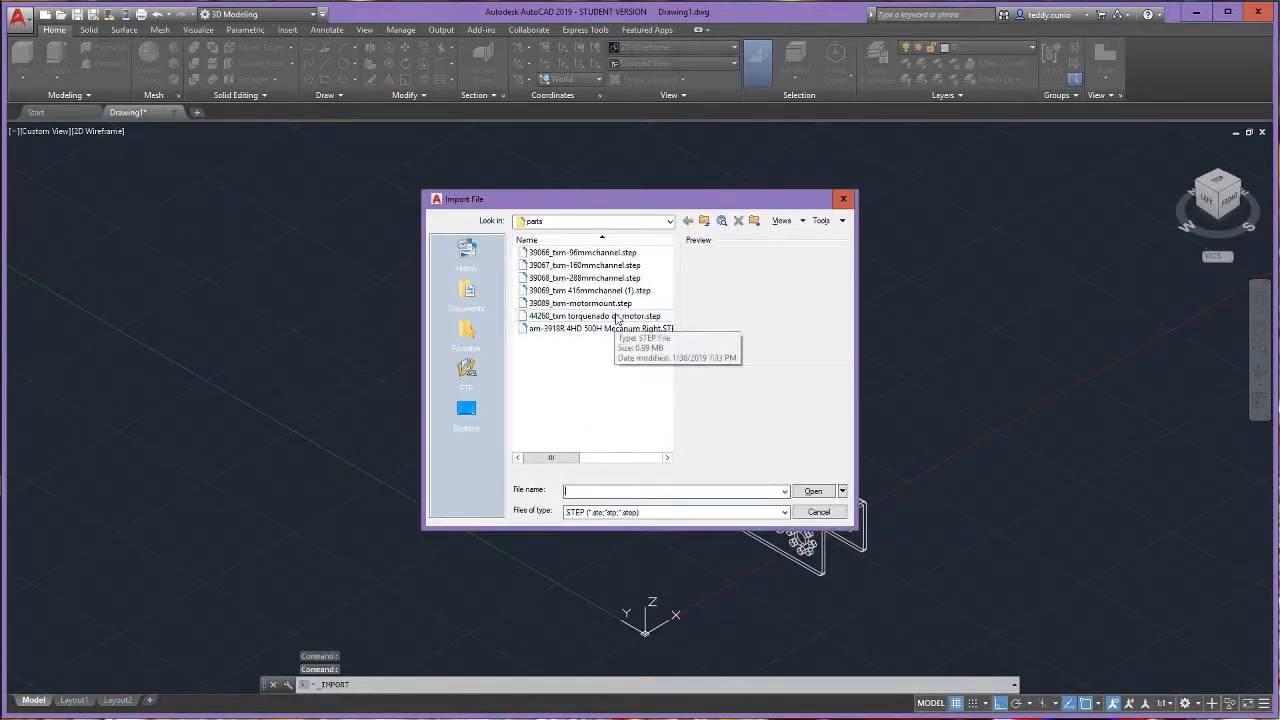
{"action": "left_click", "coordinate": [620, 305]}
{"action": "left_click", "coordinate": [813, 492]}
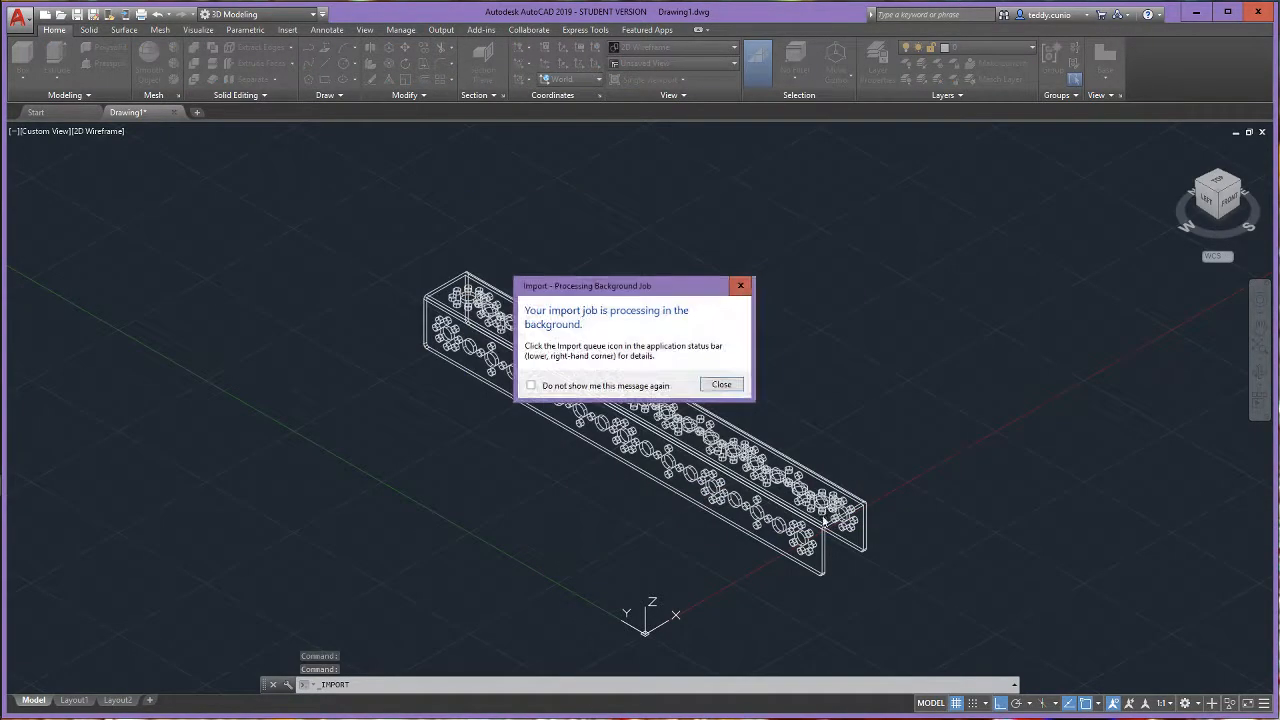
{"action": "left_click", "coordinate": [728, 388]}
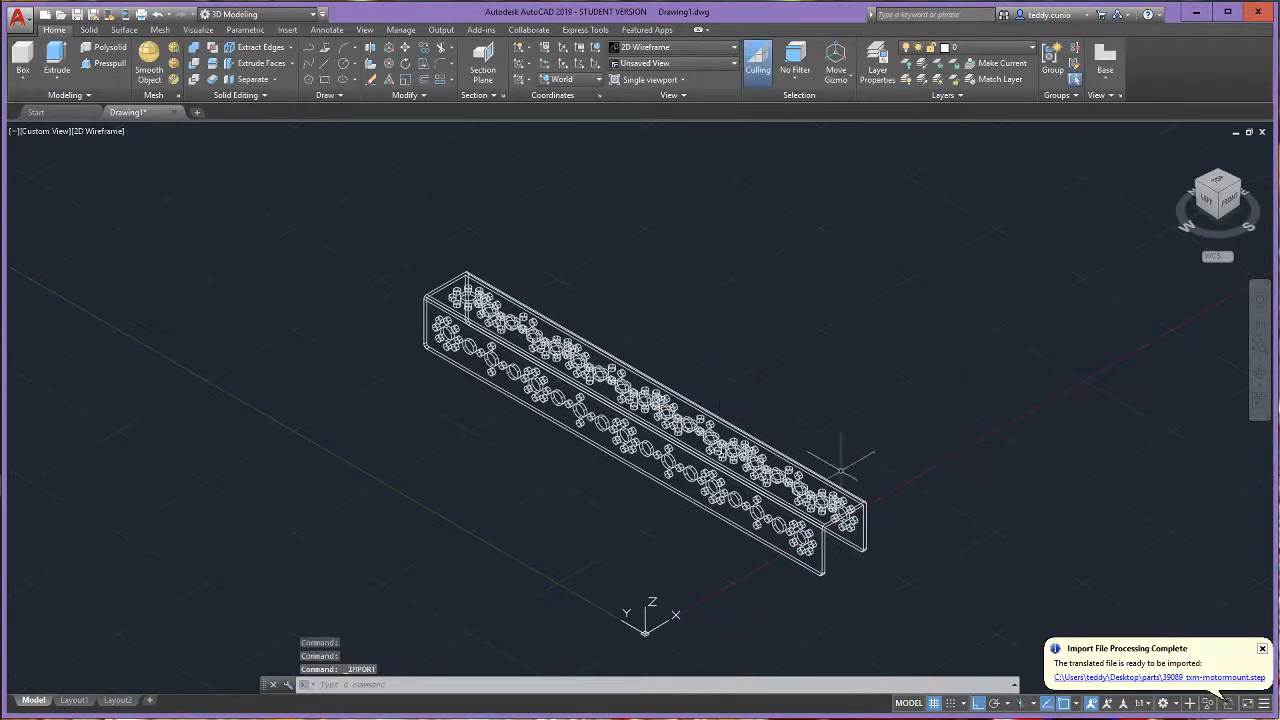
{"action": "left_click", "coordinate": [1184, 680]}
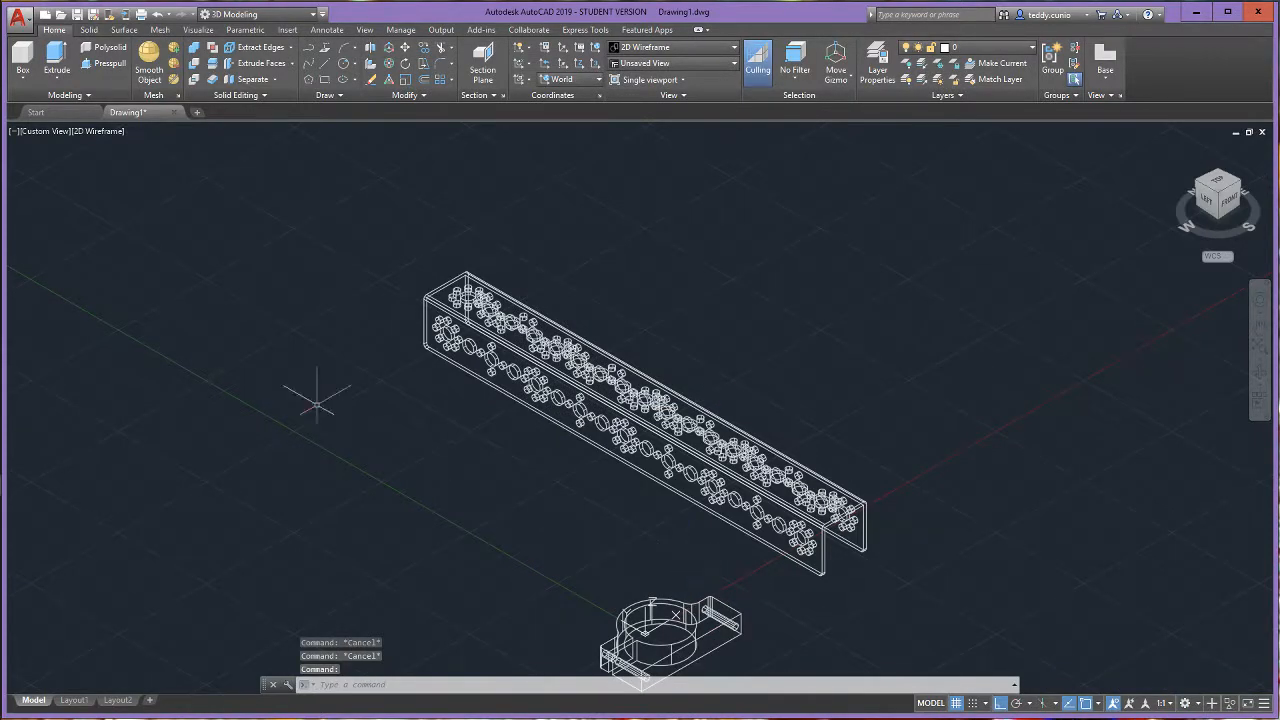
- Use 3D Rotate to turn the flat-lying motor mount 90 degrees about the X axis so it stands upright
{"action": "left_click", "coordinate": [390, 68]}
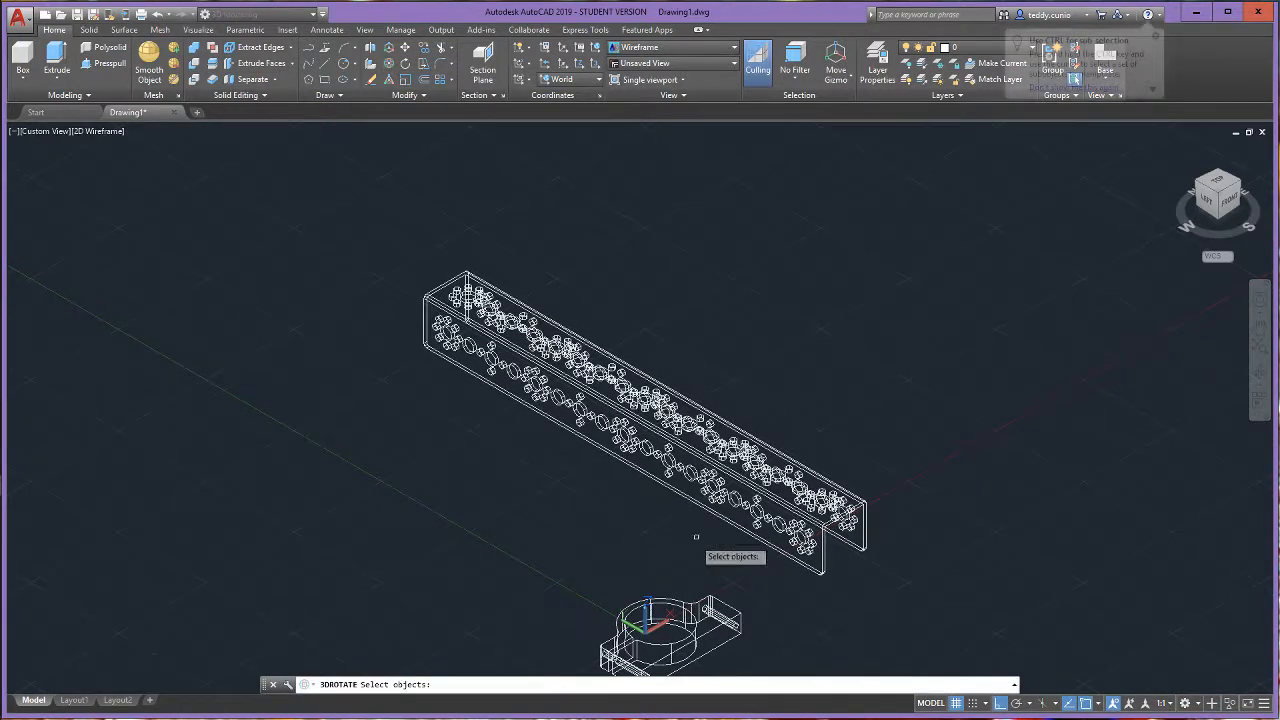
{"action": "left_click", "coordinate": [712, 628]}
{"action": "key", "text": "Return"}
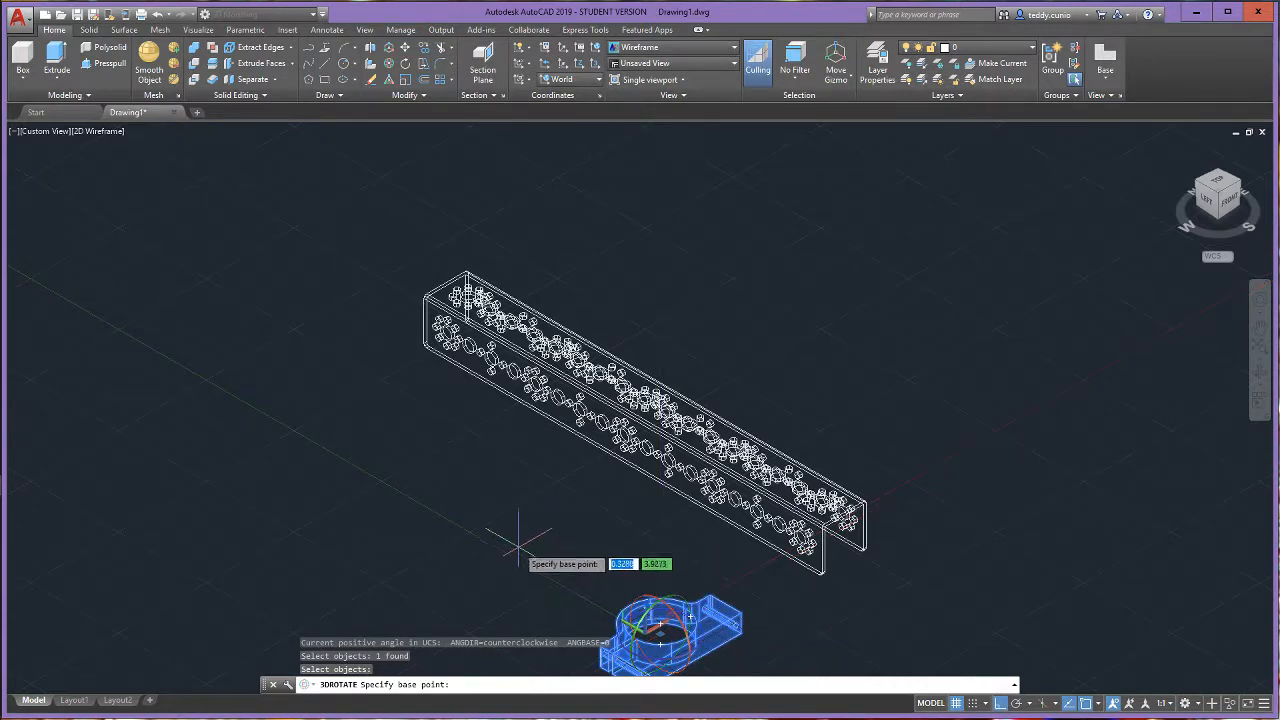
{"action": "left_click", "coordinate": [748, 652]}
{"action": "scroll", "coordinate": [750, 656], "scroll_direction": "down", "scroll_amount": 6}
{"action": "scroll", "coordinate": [750, 656], "scroll_direction": "up", "scroll_amount": 4}
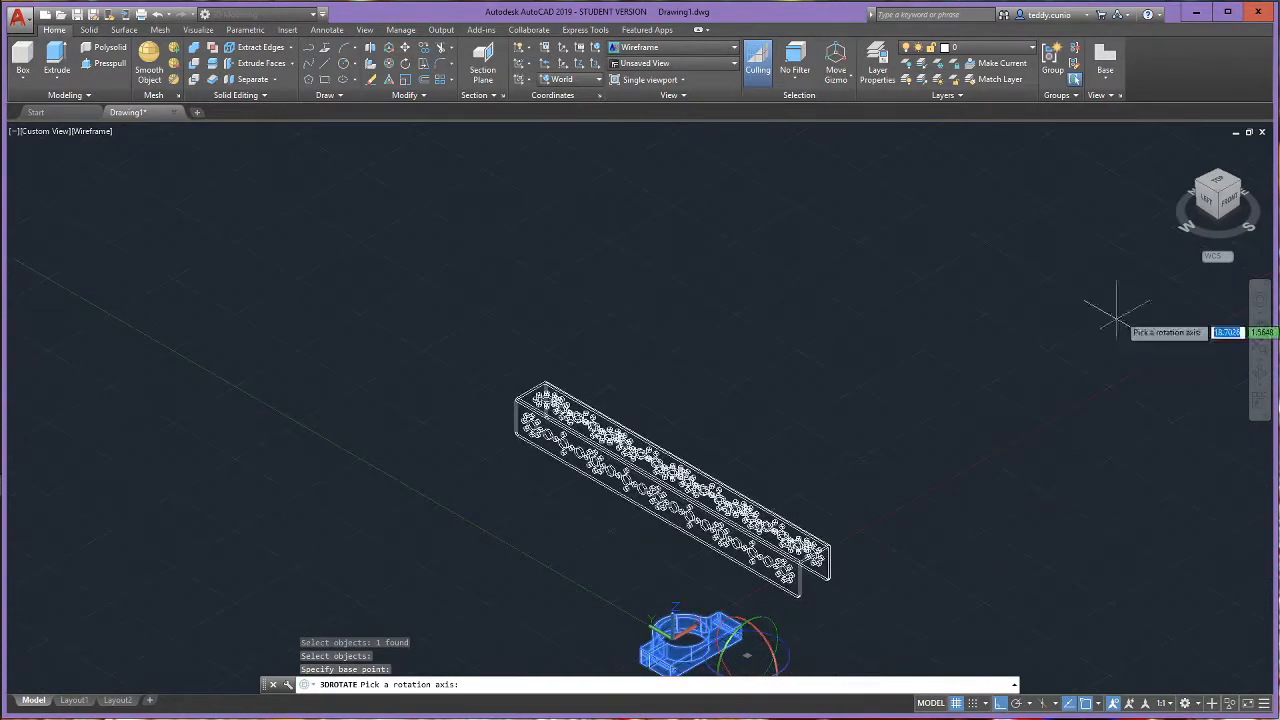
{"action": "left_click", "coordinate": [1178, 150]}
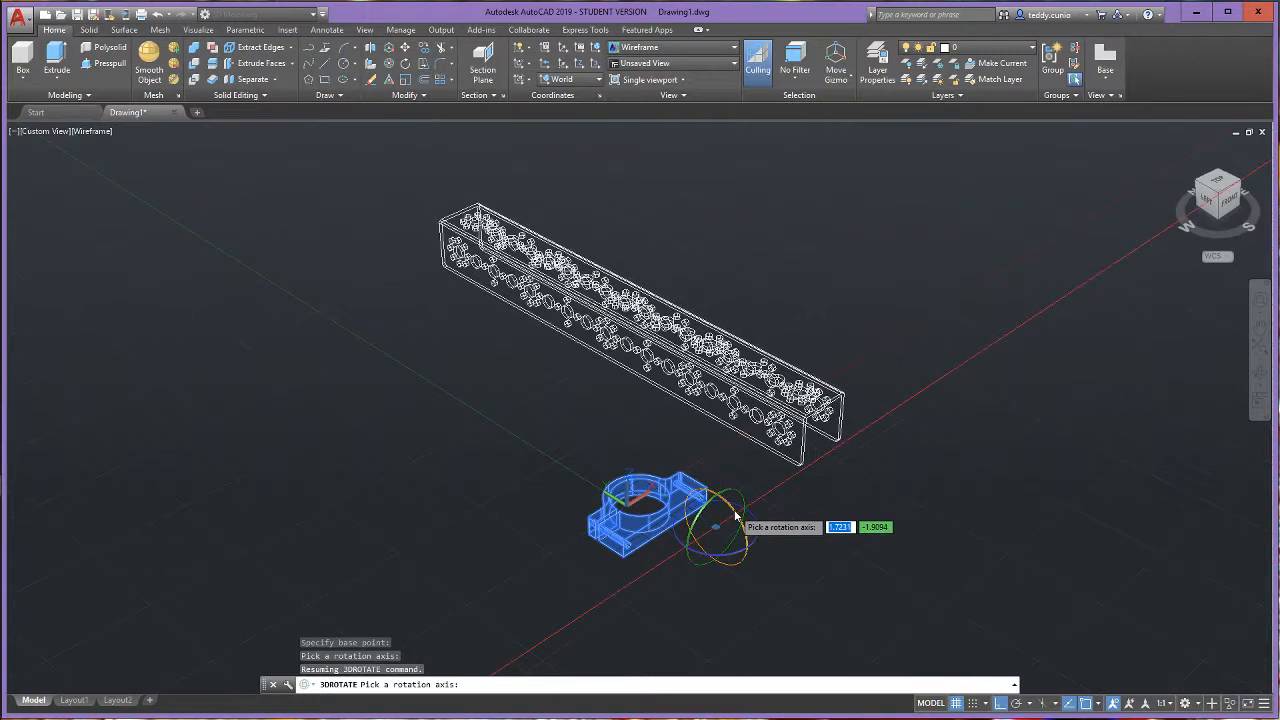
{"action": "left_click", "coordinate": [735, 516]}
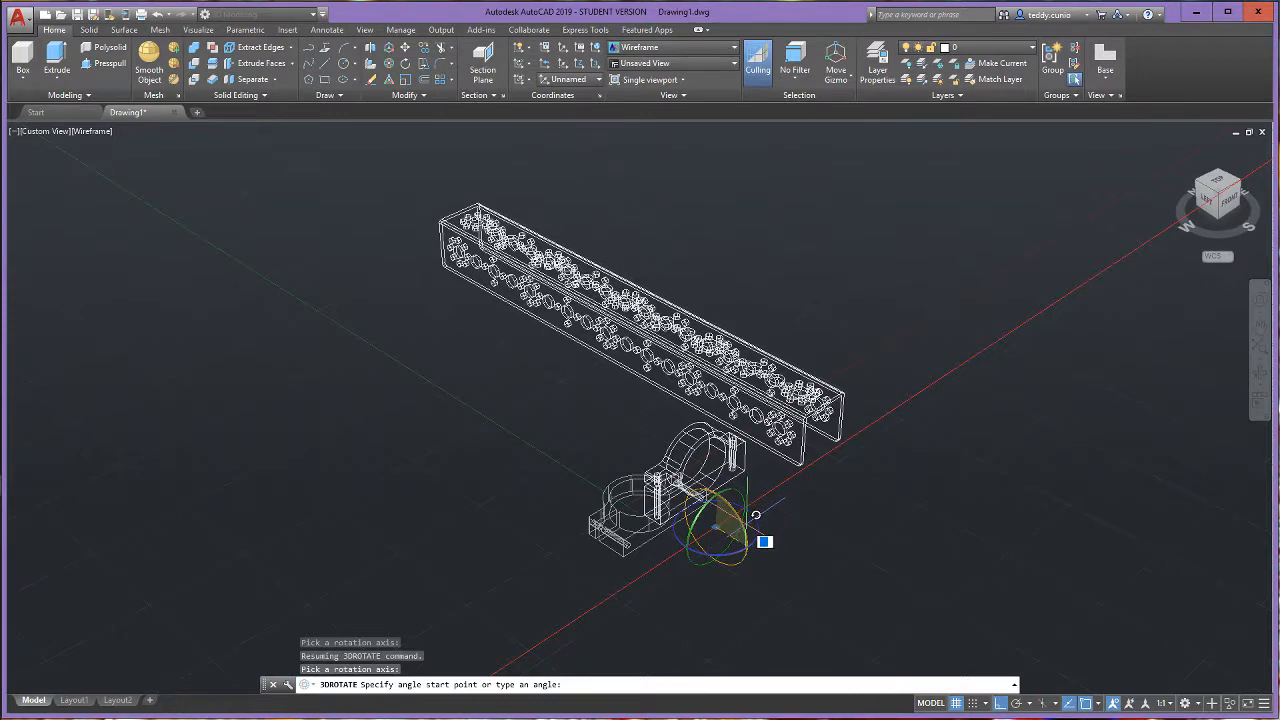
{"action": "key", "text": "Return"}
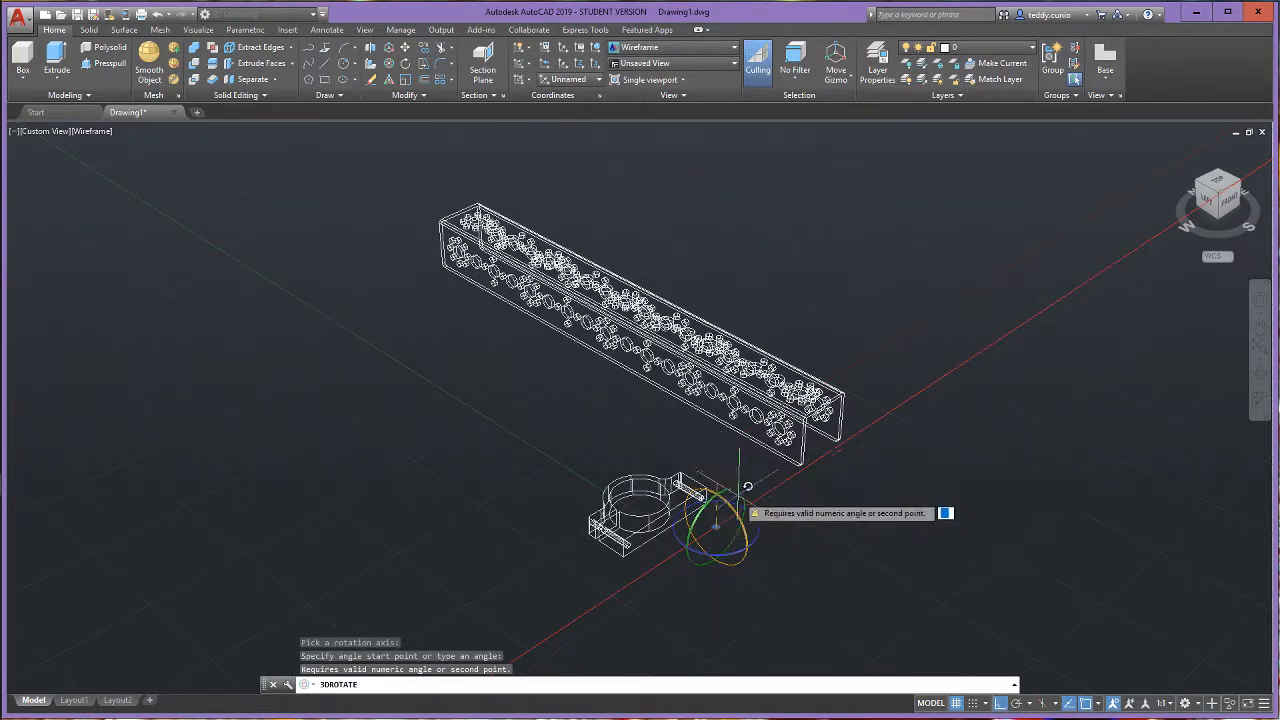
{"action": "left_click", "coordinate": [822, 497]}
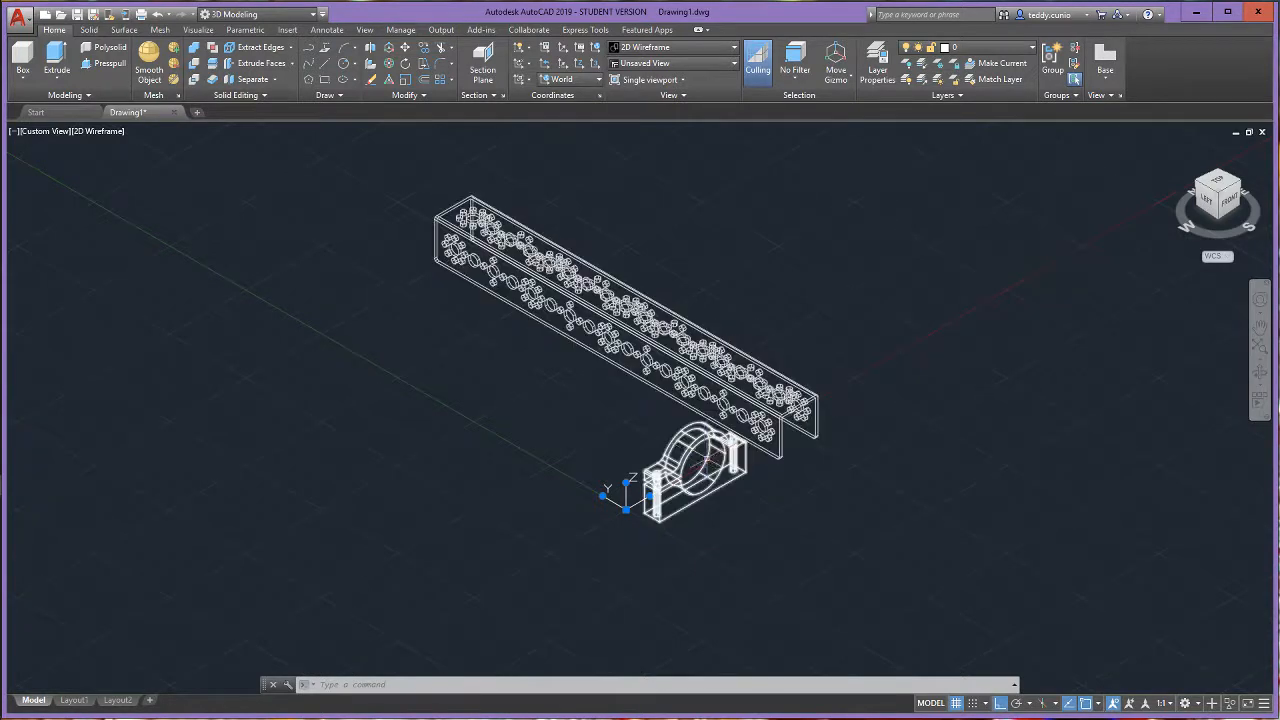
- Use 3D Rotate to turn the upright motor mount 90 degrees about the Z axis, so its length runs parallel to the channel
{"action": "left_click", "coordinate": [652, 488]}
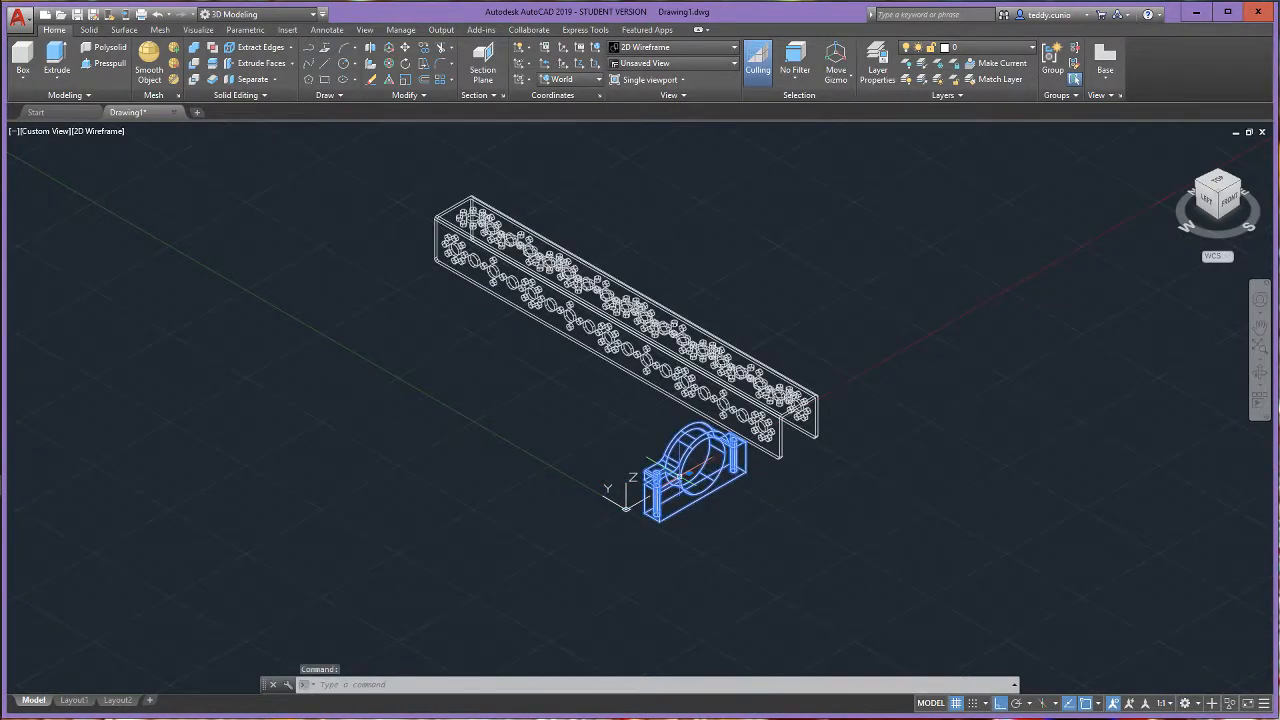
{"action": "left_click", "coordinate": [389, 62]}
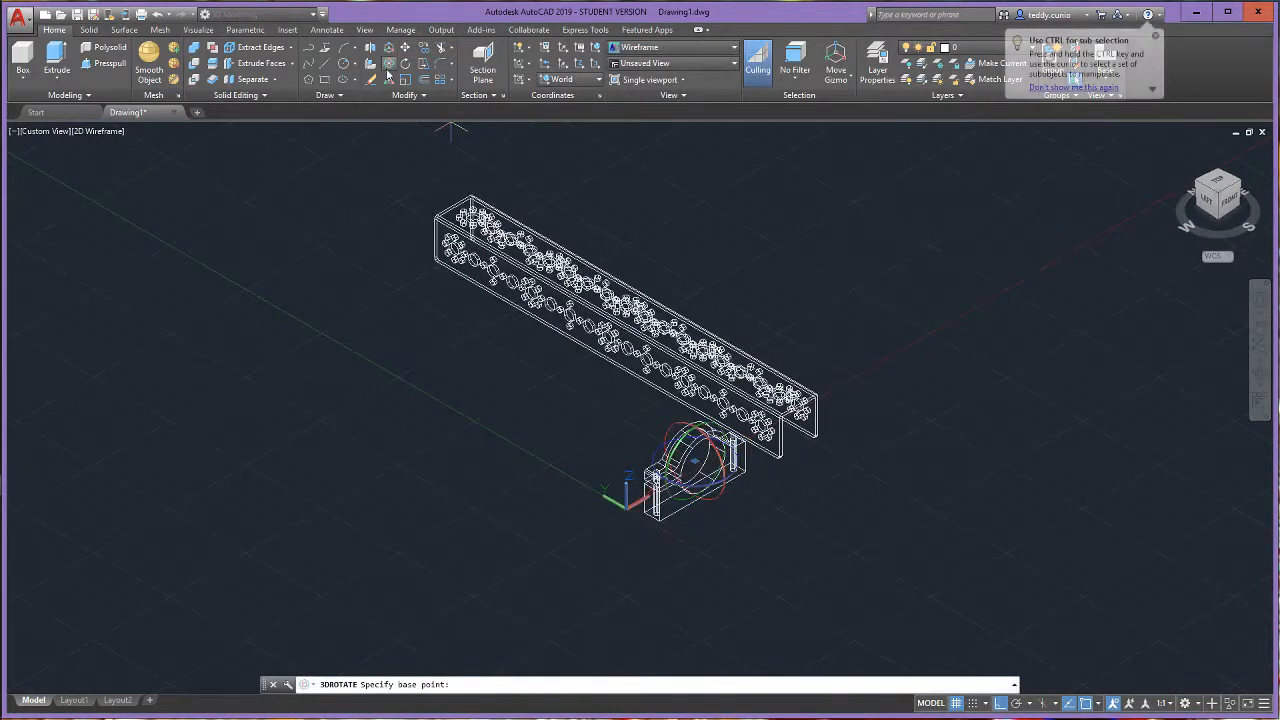
{"action": "left_click", "coordinate": [389, 62]}
{"action": "left_click", "coordinate": [673, 485]}
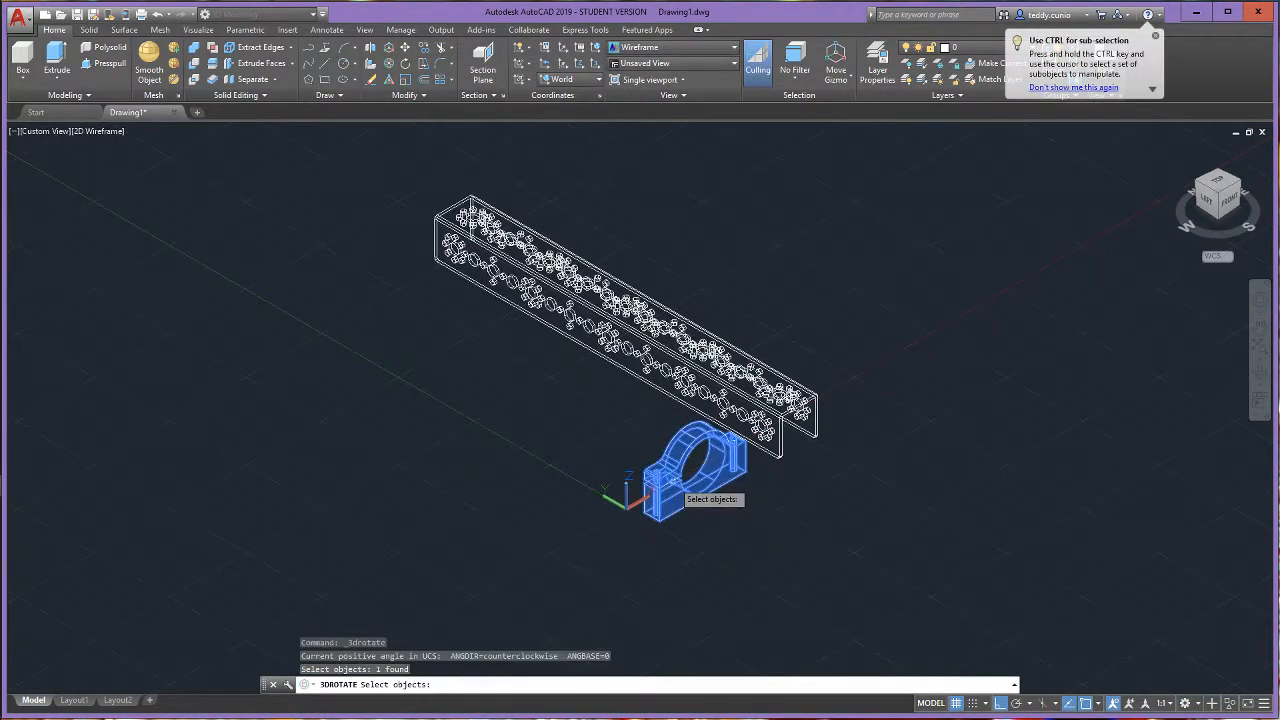
{"action": "key", "text": "Return"}
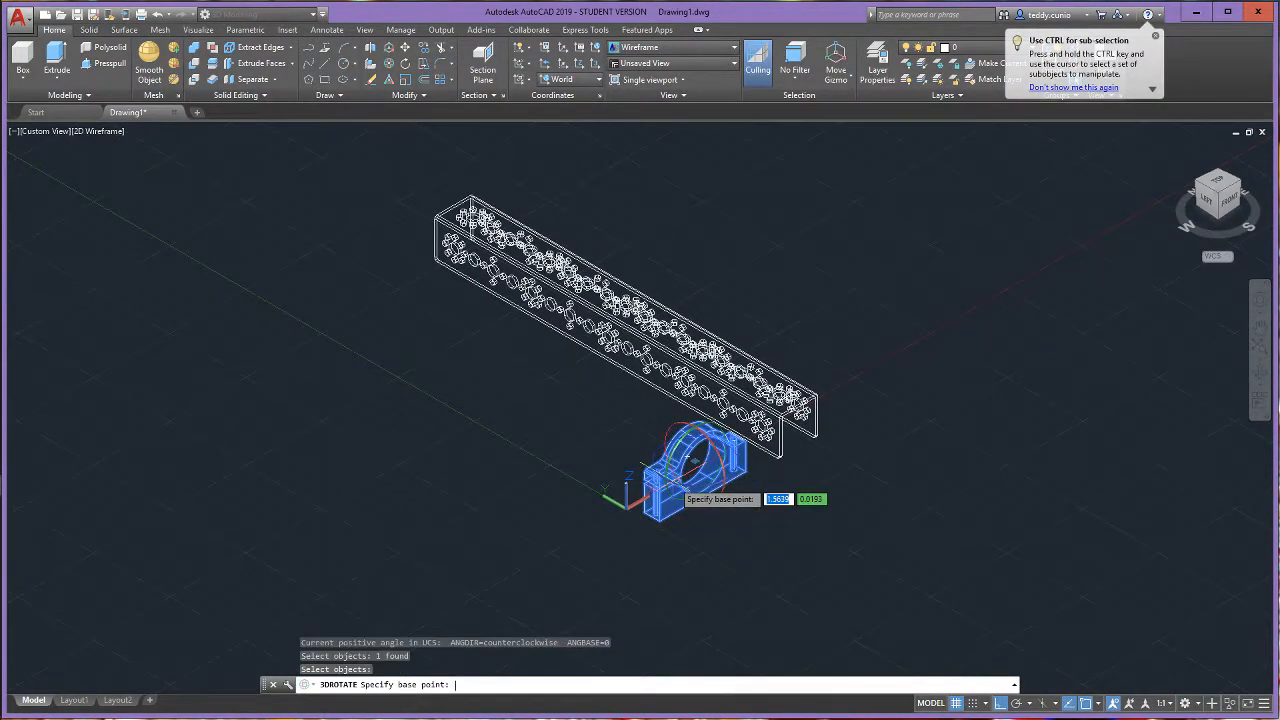
{"action": "left_click", "coordinate": [601, 467]}
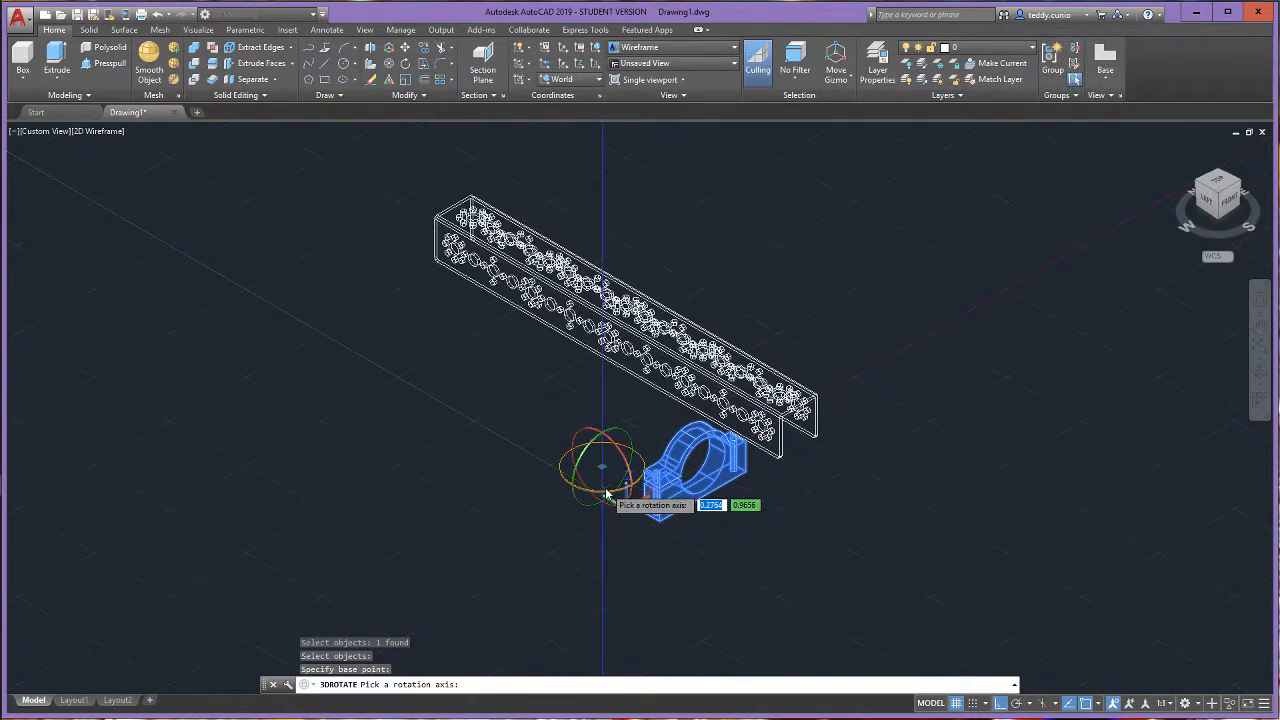
{"action": "left_click", "coordinate": [605, 492]}
{"action": "left_click", "coordinate": [606, 488]}
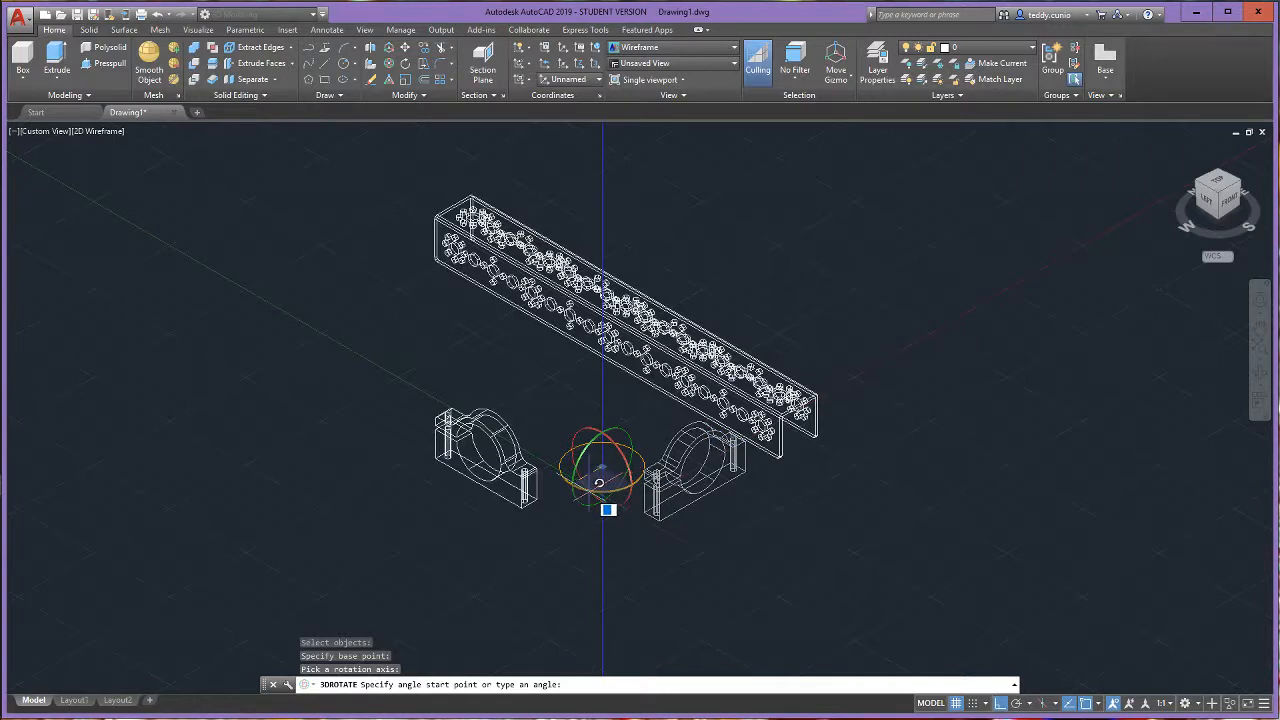
{"action": "key", "text": "Return"}
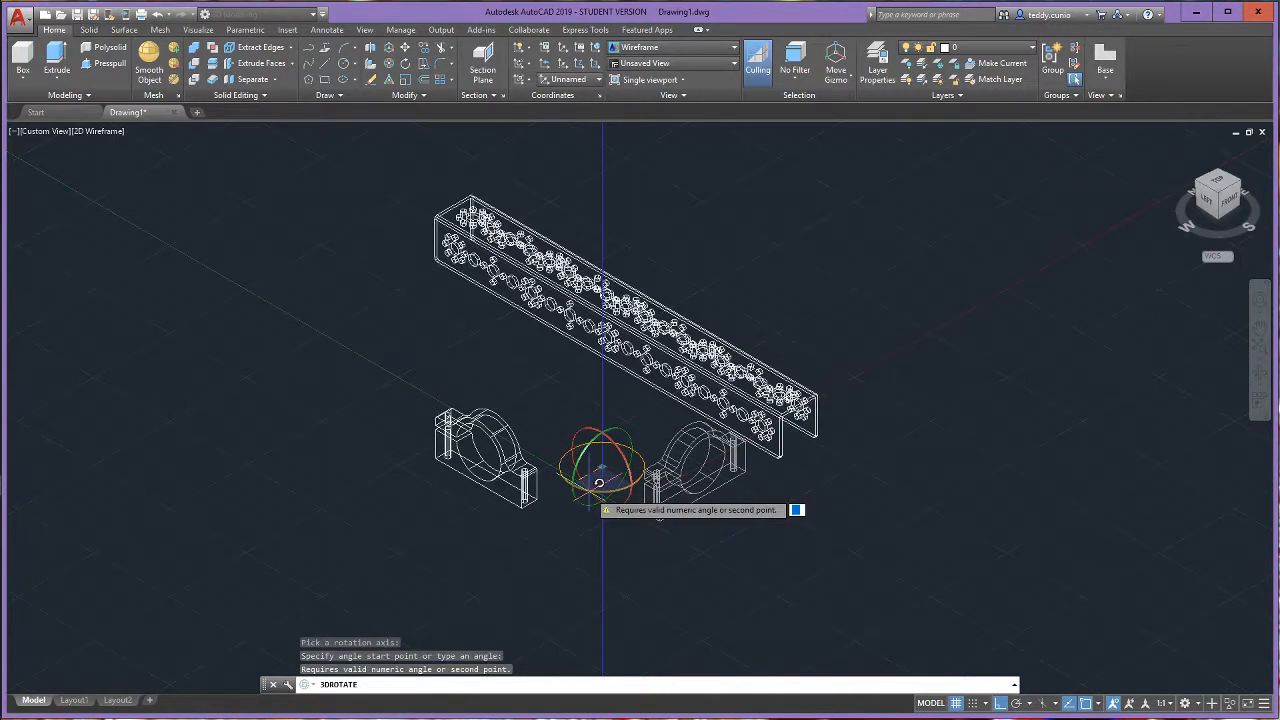
{"action": "left_click", "coordinate": [589, 486]}
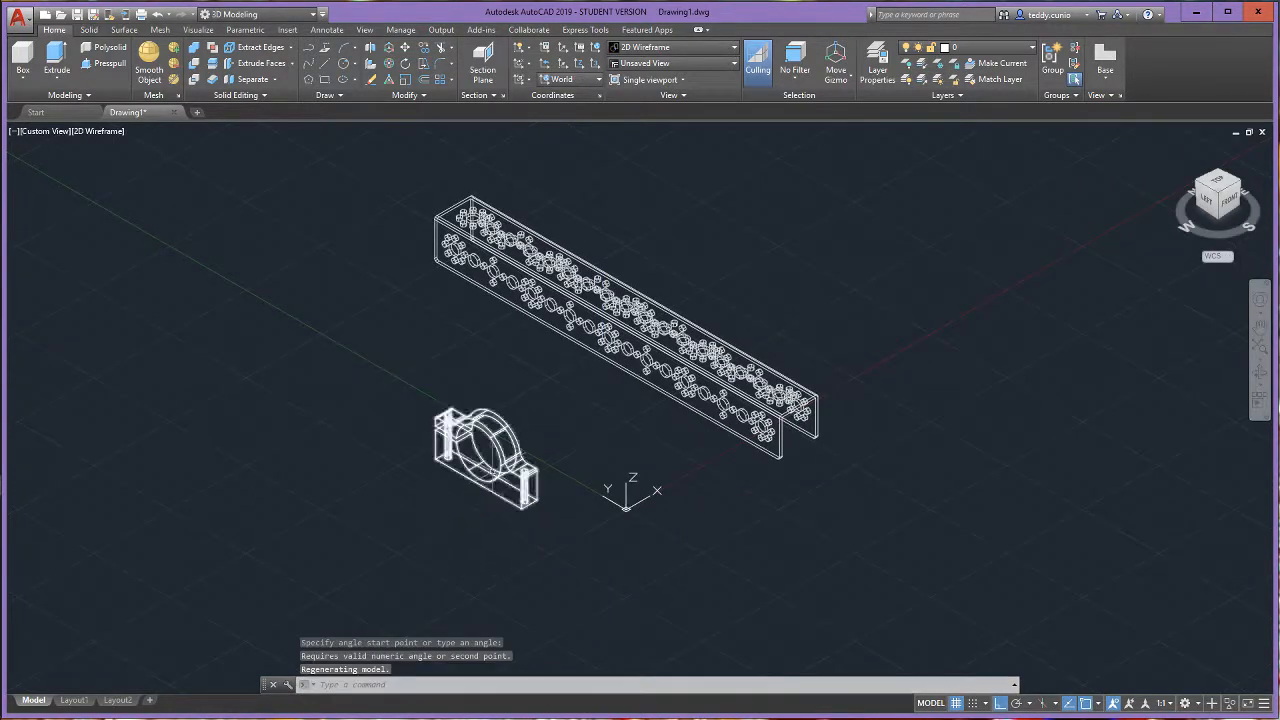
- Use 3D Move to place the motor mount on the channel, from its lower screw hole's centre to a small top-face hole near the channel's front end
{"action": "left_click", "coordinate": [388, 52]}
{"action": "scroll", "coordinate": [650, 560], "scroll_direction": "up", "scroll_amount": 6}
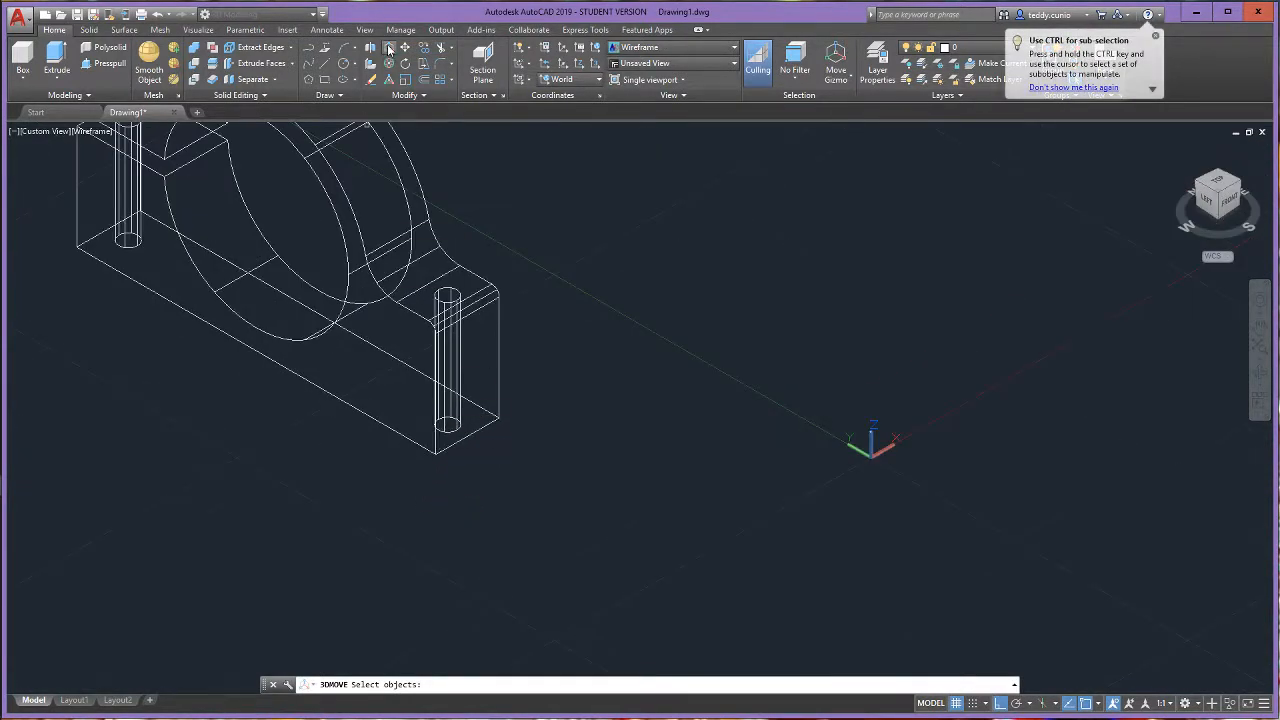
{"action": "scroll", "coordinate": [428, 332], "scroll_direction": "down", "scroll_amount": 4}
{"action": "scroll", "coordinate": [430, 331], "scroll_direction": "up", "scroll_amount": 3}
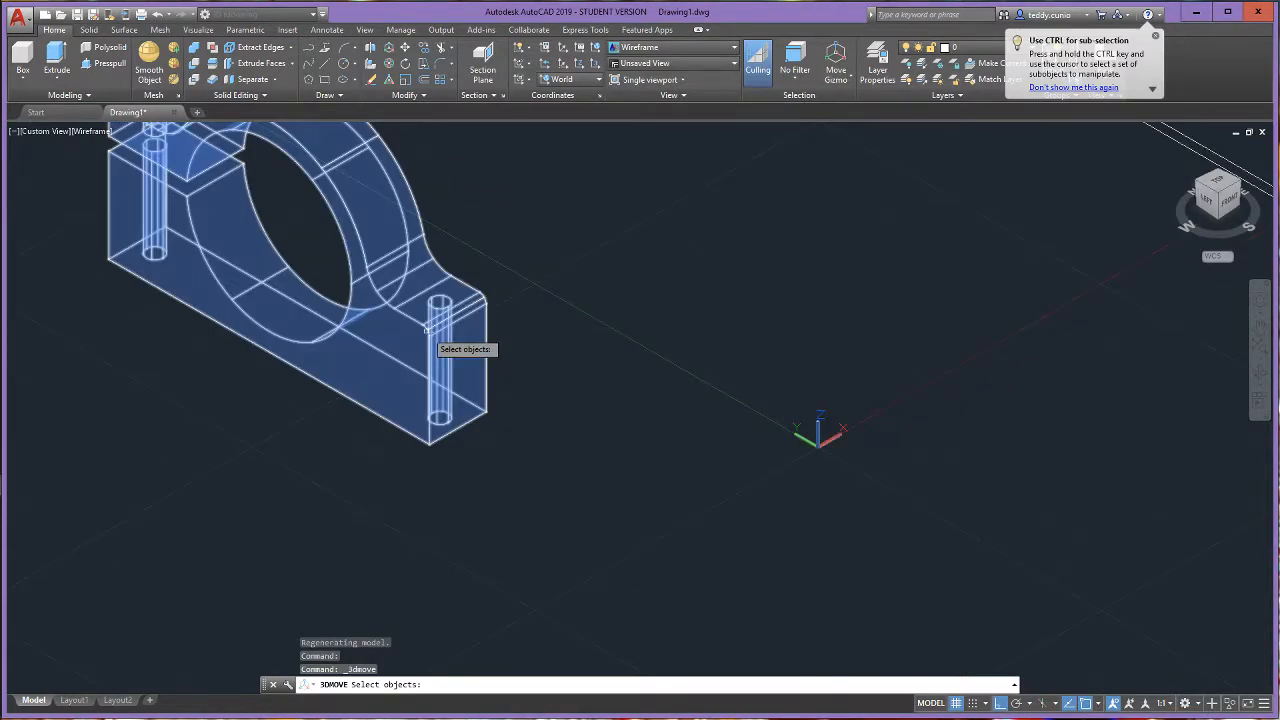
{"action": "left_click", "coordinate": [428, 332]}
{"action": "key", "text": "Return"}
{"action": "scroll", "coordinate": [437, 416], "scroll_direction": "up", "scroll_amount": 2}
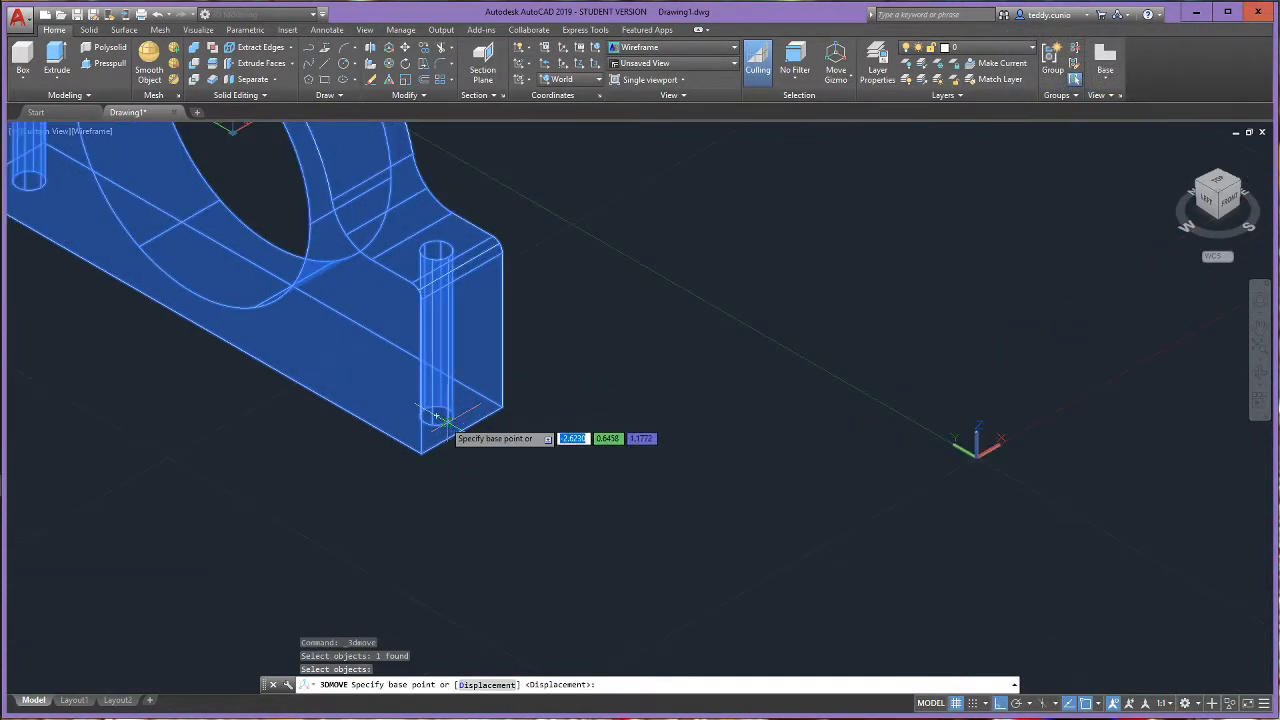
{"action": "left_click", "coordinate": [437, 416]}
{"action": "scroll", "coordinate": [437, 416], "scroll_direction": "down", "scroll_amount": 4}
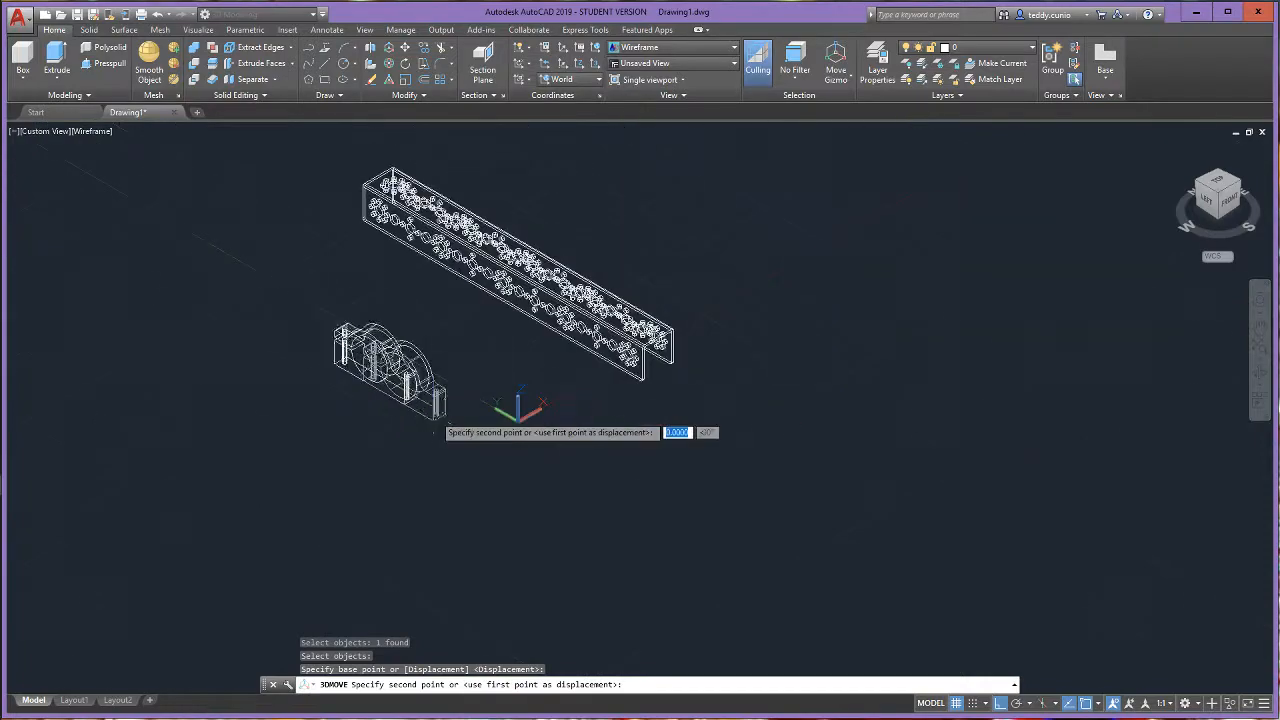
{"action": "scroll", "coordinate": [700, 365], "scroll_direction": "up", "scroll_amount": 5}
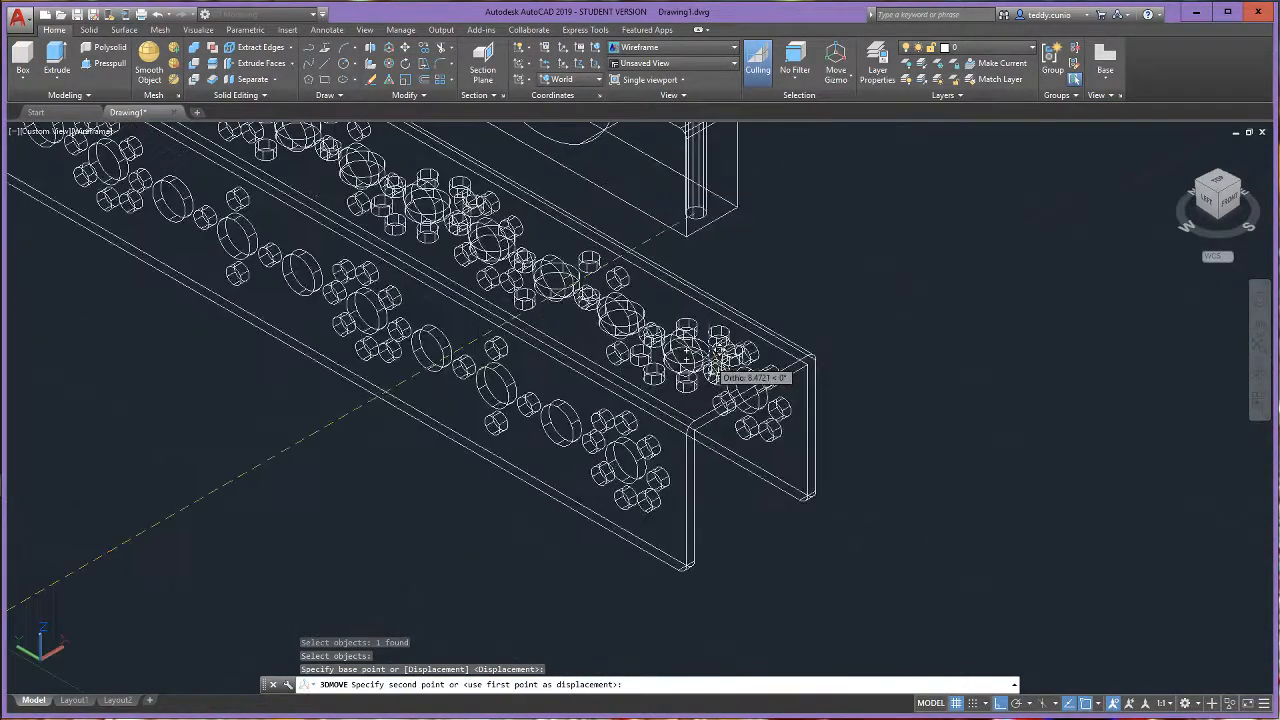
{"action": "scroll", "coordinate": [716, 362], "scroll_direction": "up", "scroll_amount": 4}
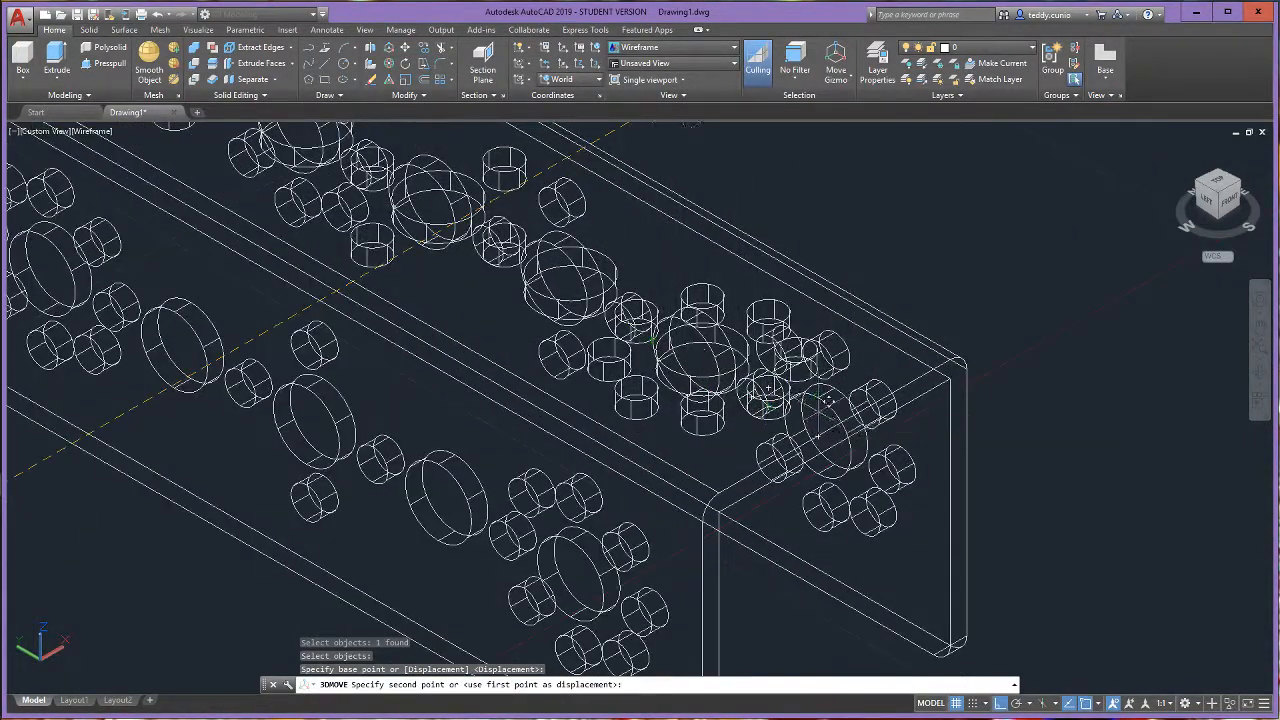
{"action": "left_click", "coordinate": [770, 408]}
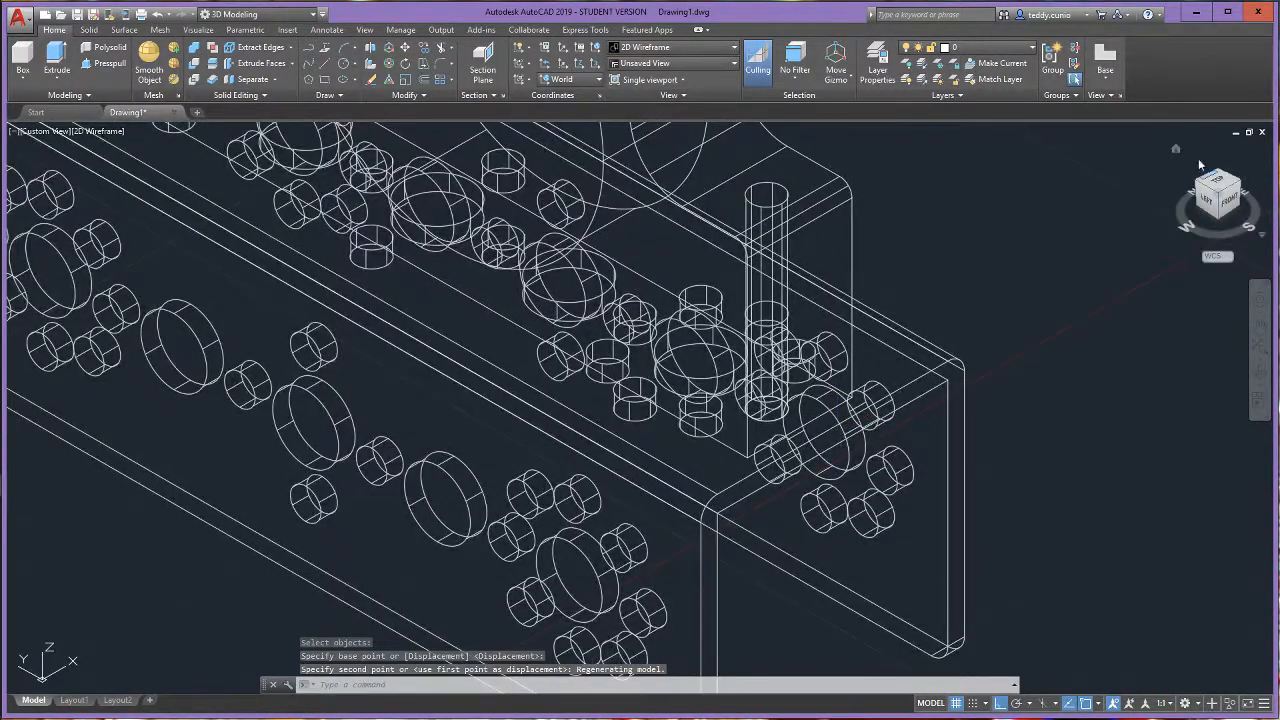
- Check the motor mount's placement on the channel from the top view and return to the home view
{"action": "left_click", "coordinate": [1176, 149]}
{"action": "left_click", "coordinate": [1222, 187]}
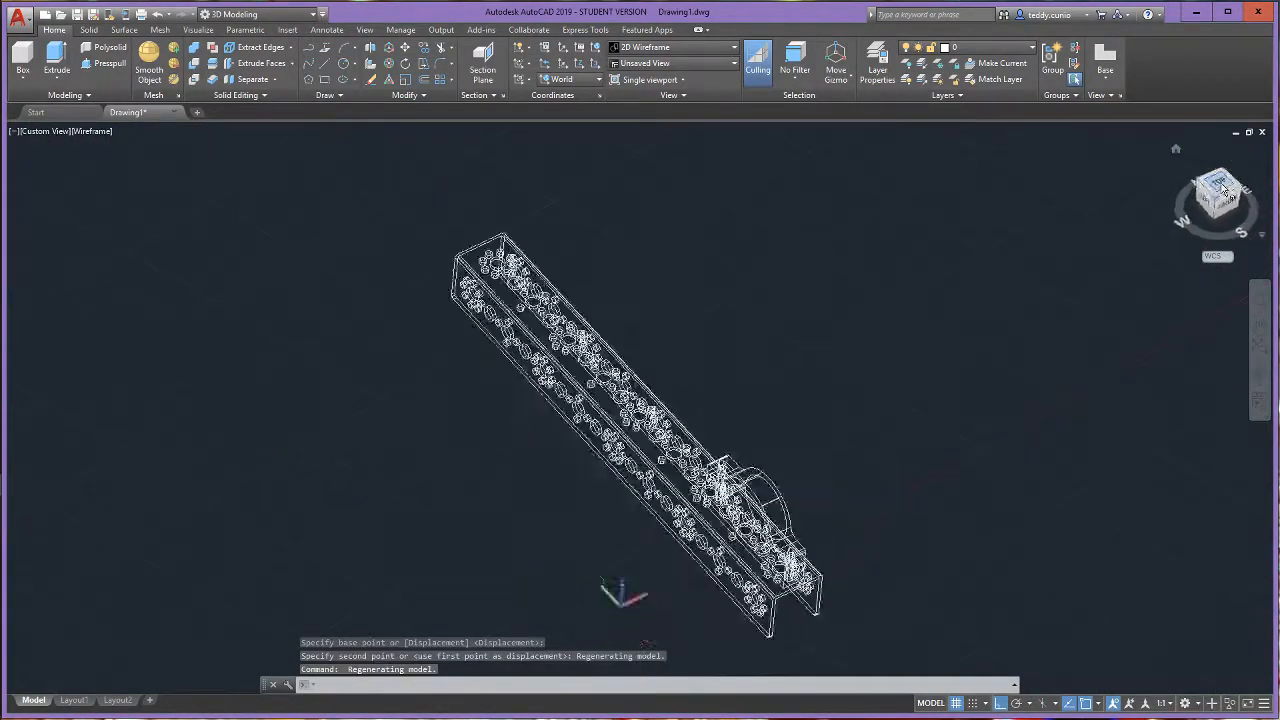
{"action": "scroll", "coordinate": [673, 552], "scroll_direction": "up", "scroll_amount": 2}
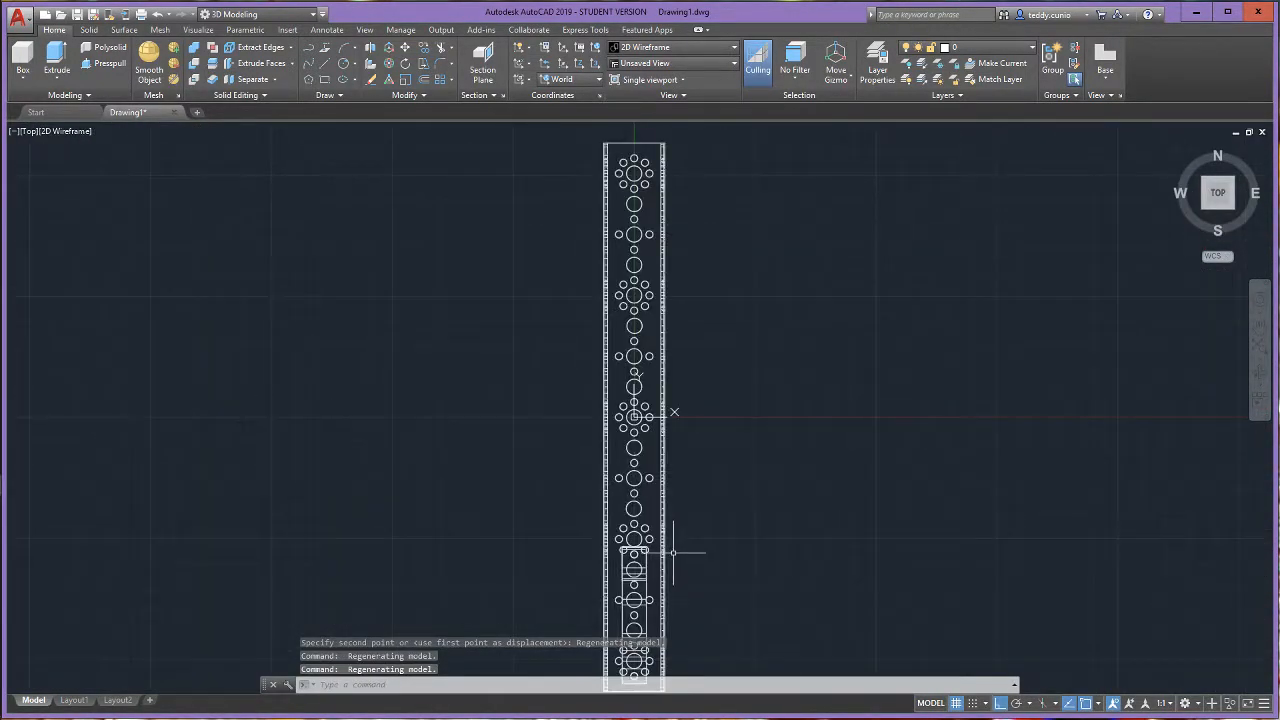
{"action": "left_click", "coordinate": [1181, 151]}
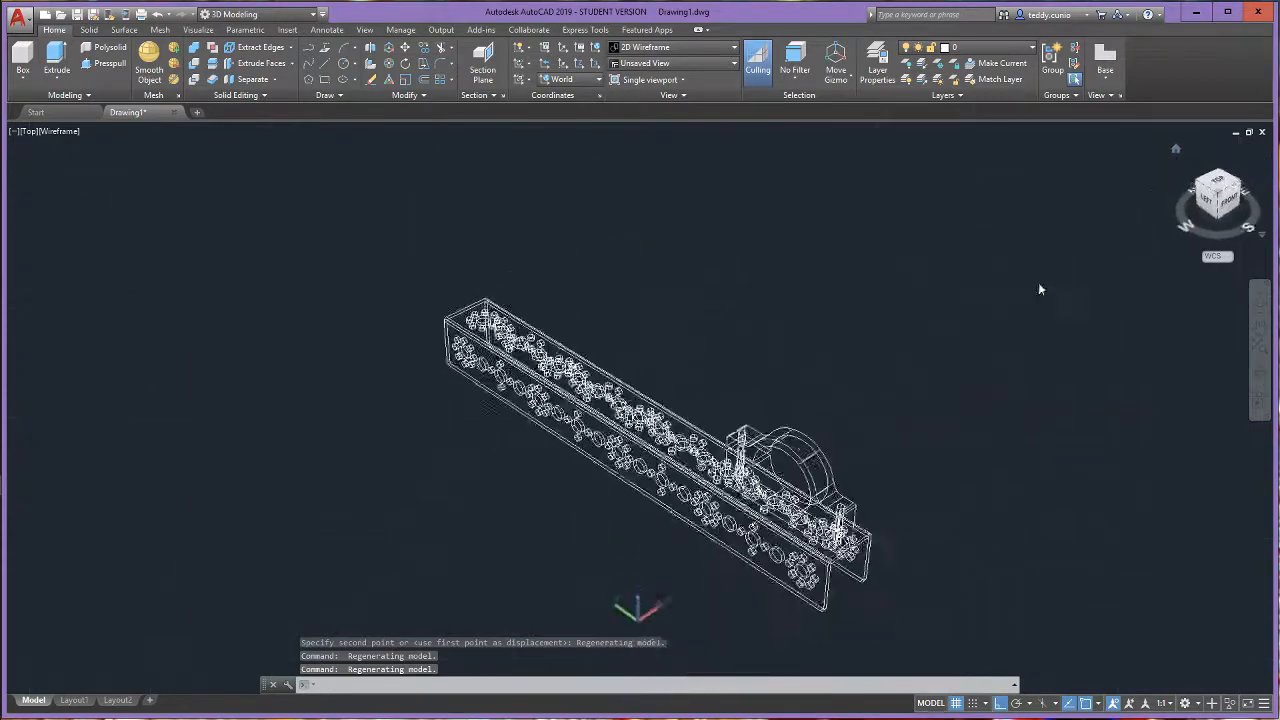
- Try the Conceptual visual style, and set the viewport to X-Ray to show the mount's holes through the channel
{"action": "left_click", "coordinate": [116, 132]}
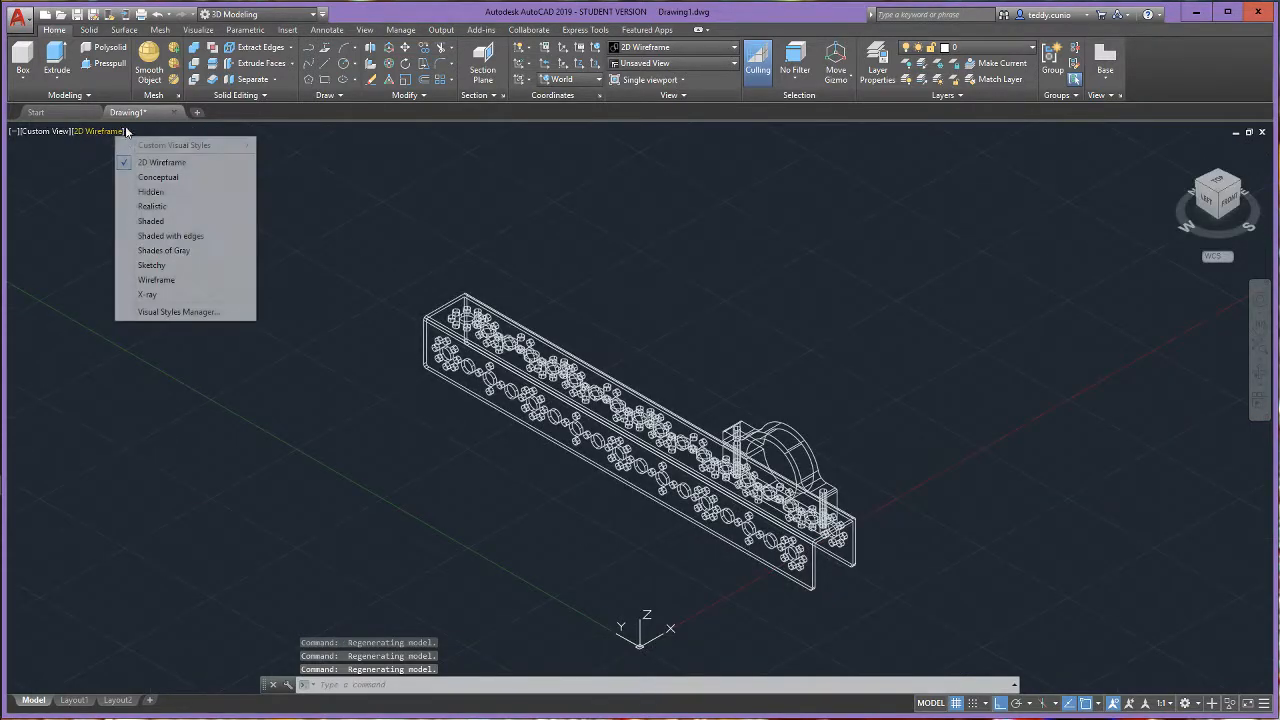
{"action": "left_click", "coordinate": [192, 178]}
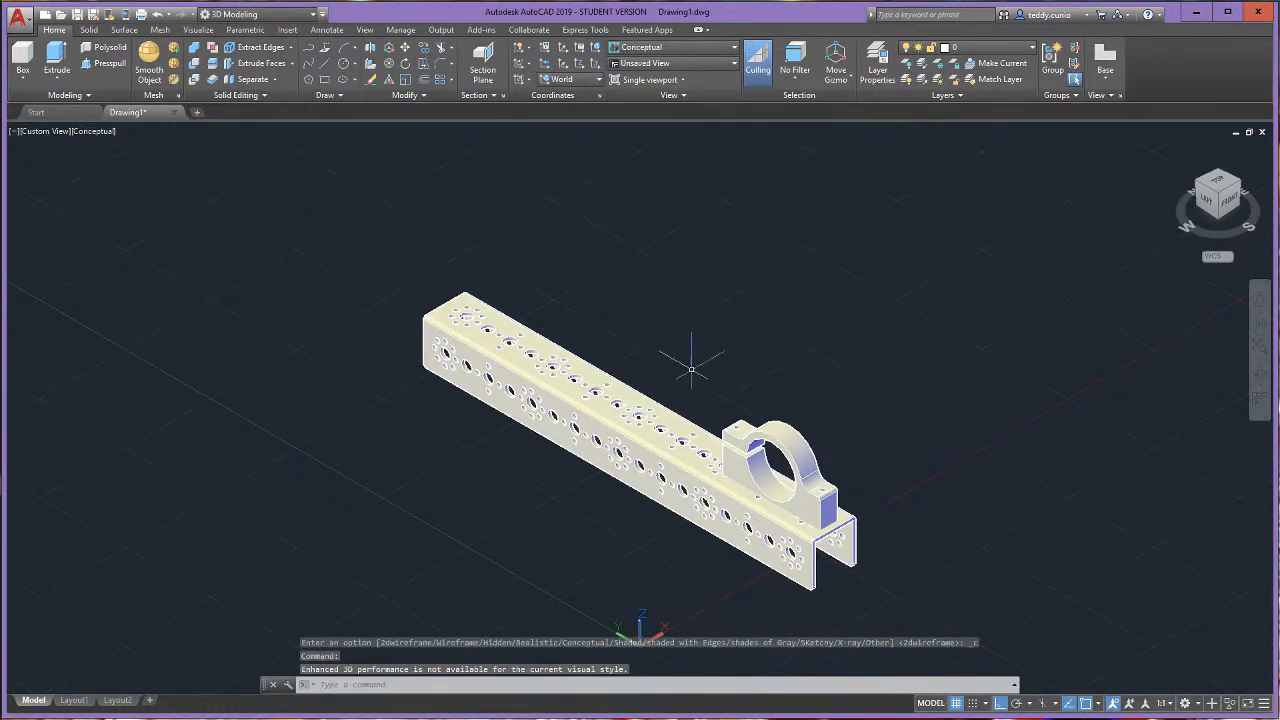
{"action": "left_click", "coordinate": [92, 131]}
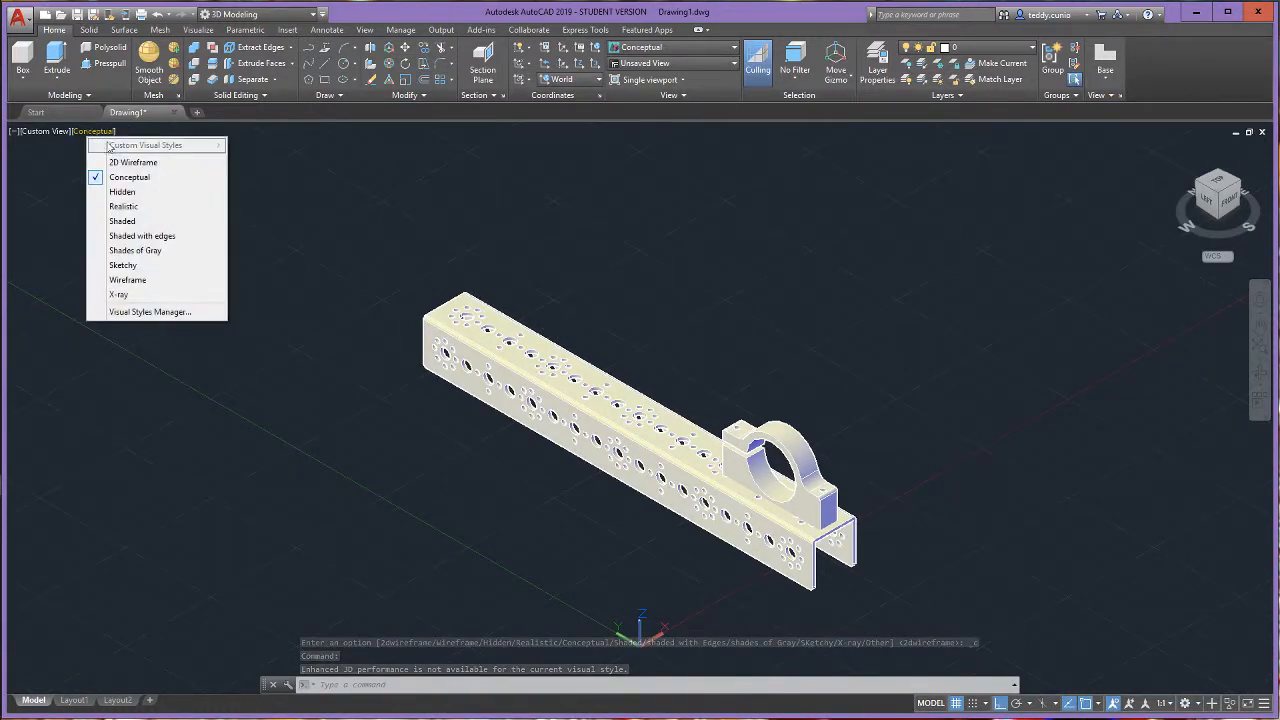
{"action": "left_click", "coordinate": [161, 294]}
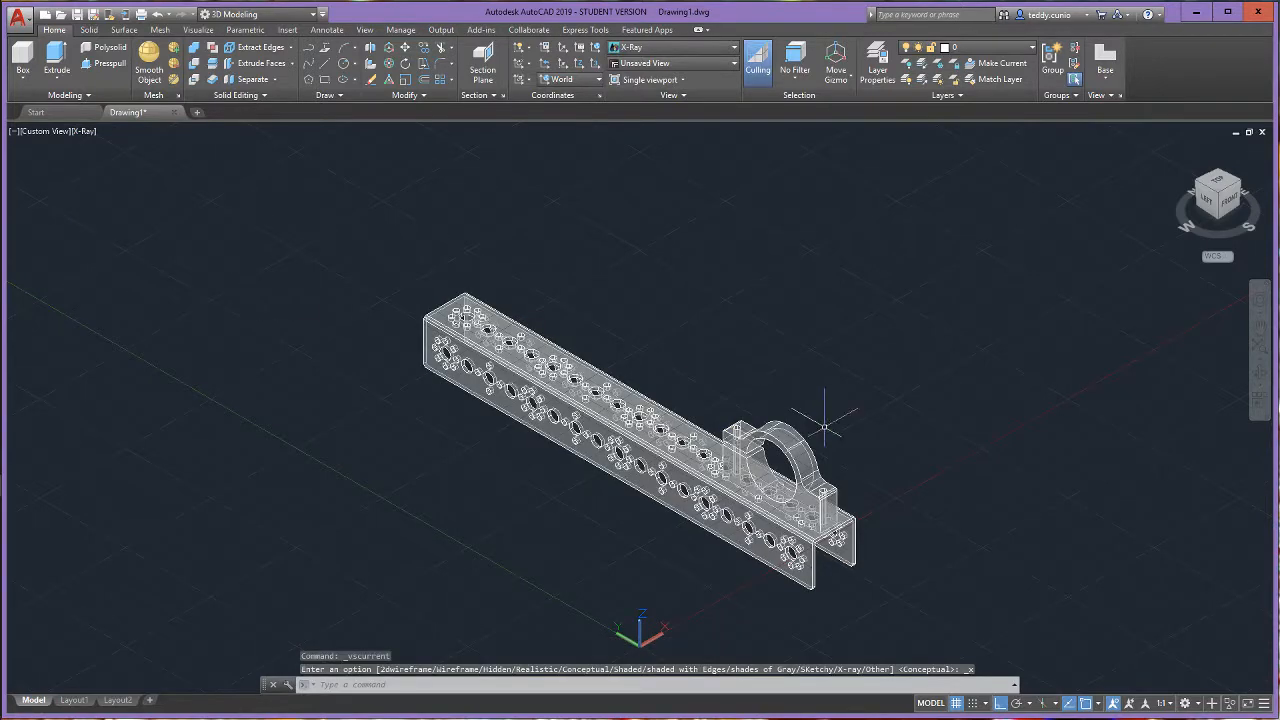
{"action": "scroll", "coordinate": [812, 500], "scroll_direction": "up", "scroll_amount": 3}
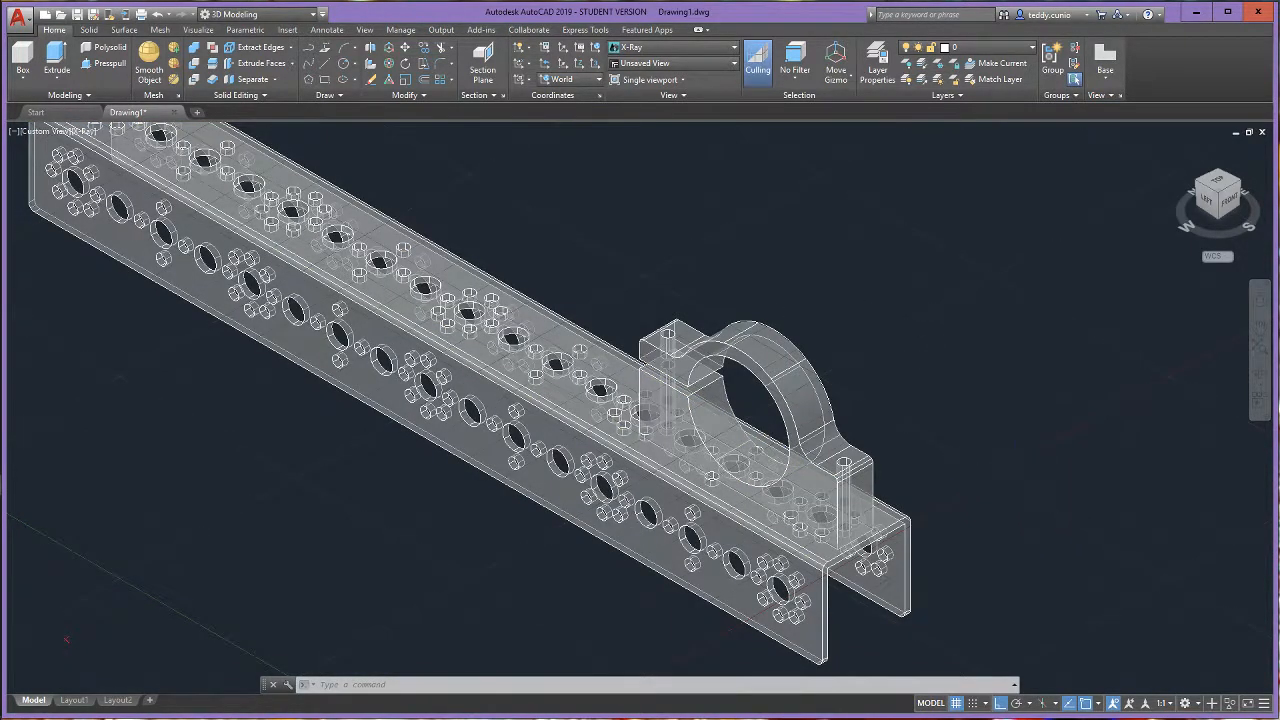
{"action": "scroll", "coordinate": [1006, 477], "scroll_direction": "down", "scroll_amount": 3}
{"action": "scroll", "coordinate": [950, 430], "scroll_direction": "up", "scroll_amount": 2}
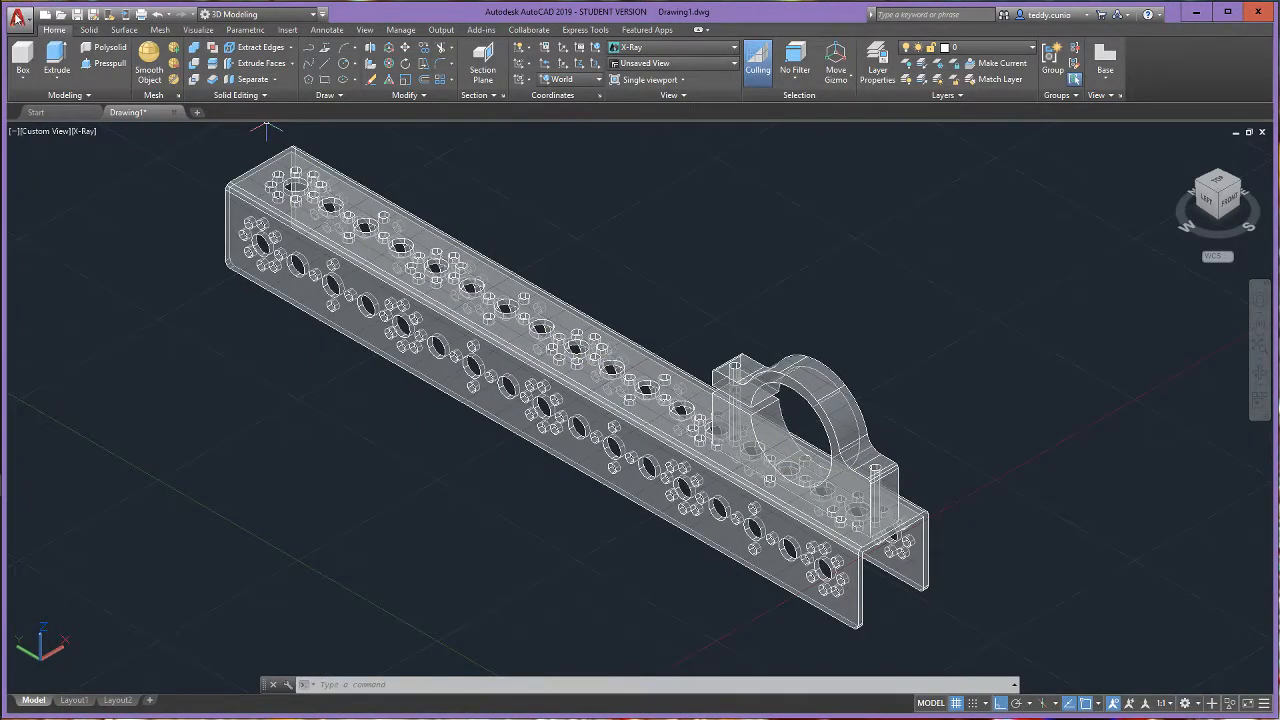
- Import a second motor mount into the drawing from the STEP file 39089_txm-motormount.step
{"action": "left_click", "coordinate": [17, 17]}
{"action": "mouse_move", "coordinate": [55, 211]}
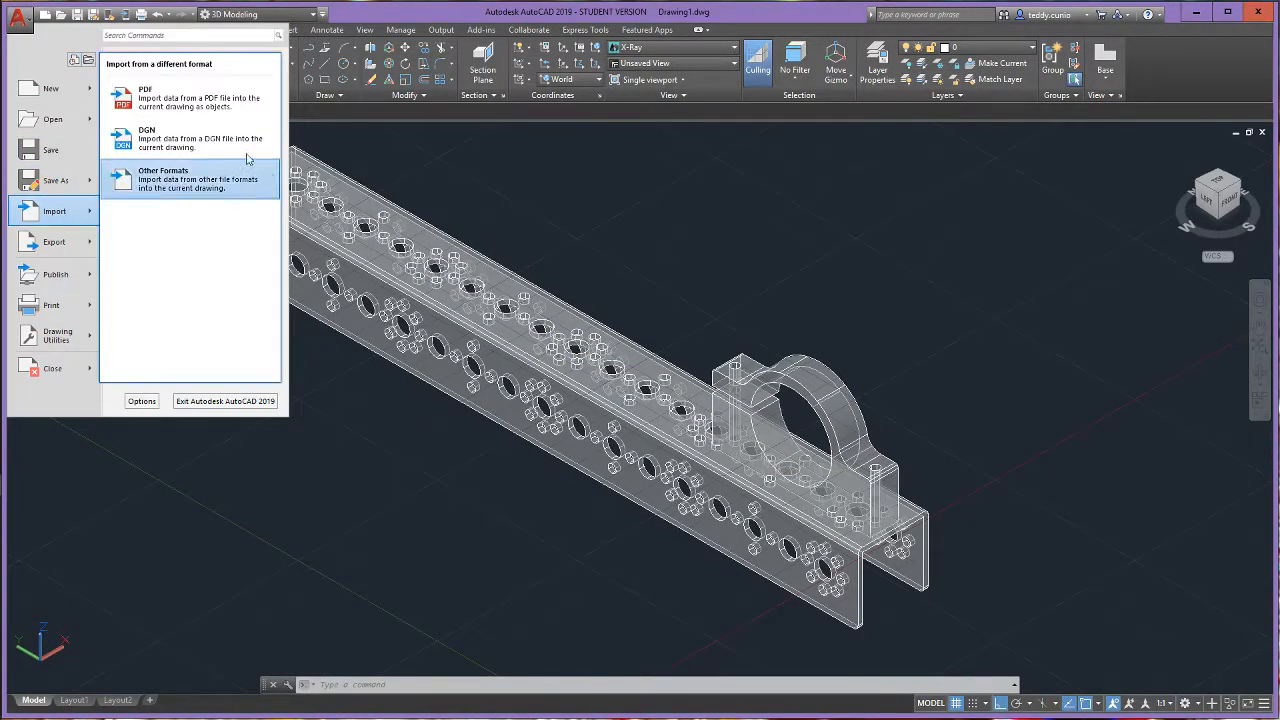
{"action": "left_click", "coordinate": [205, 178]}
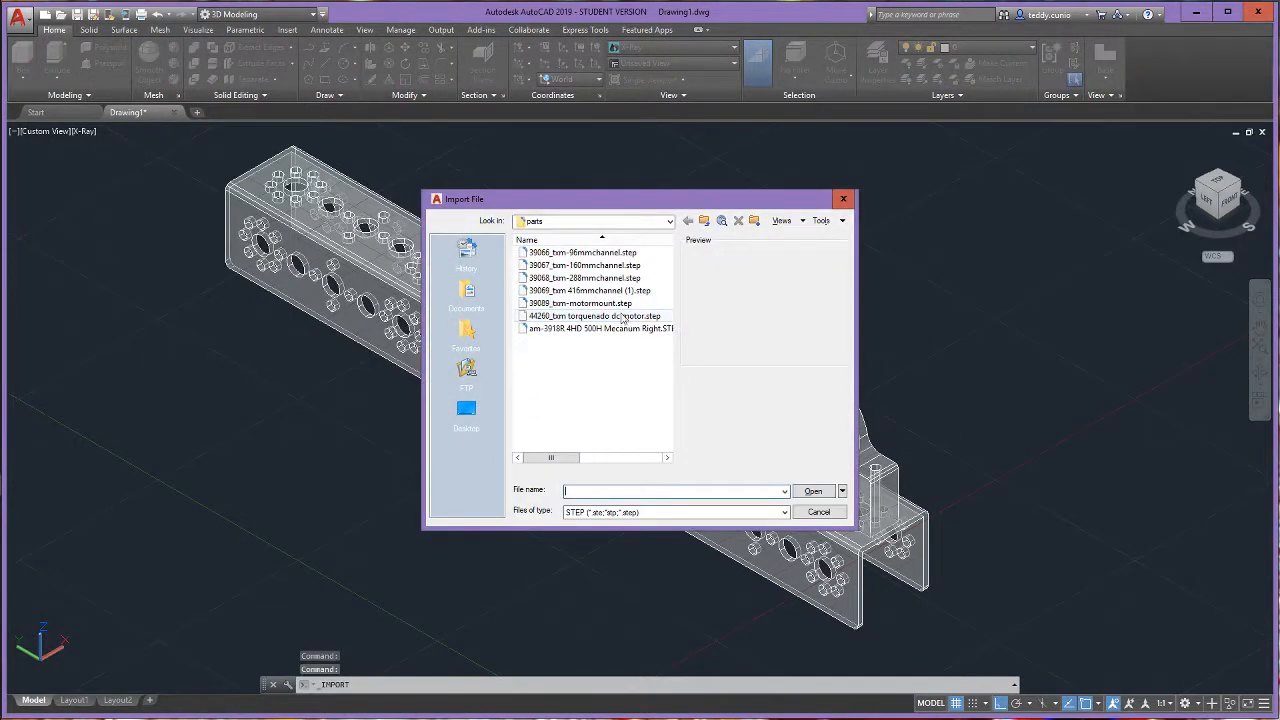
{"action": "left_click", "coordinate": [626, 305]}
{"action": "left_click", "coordinate": [824, 492]}
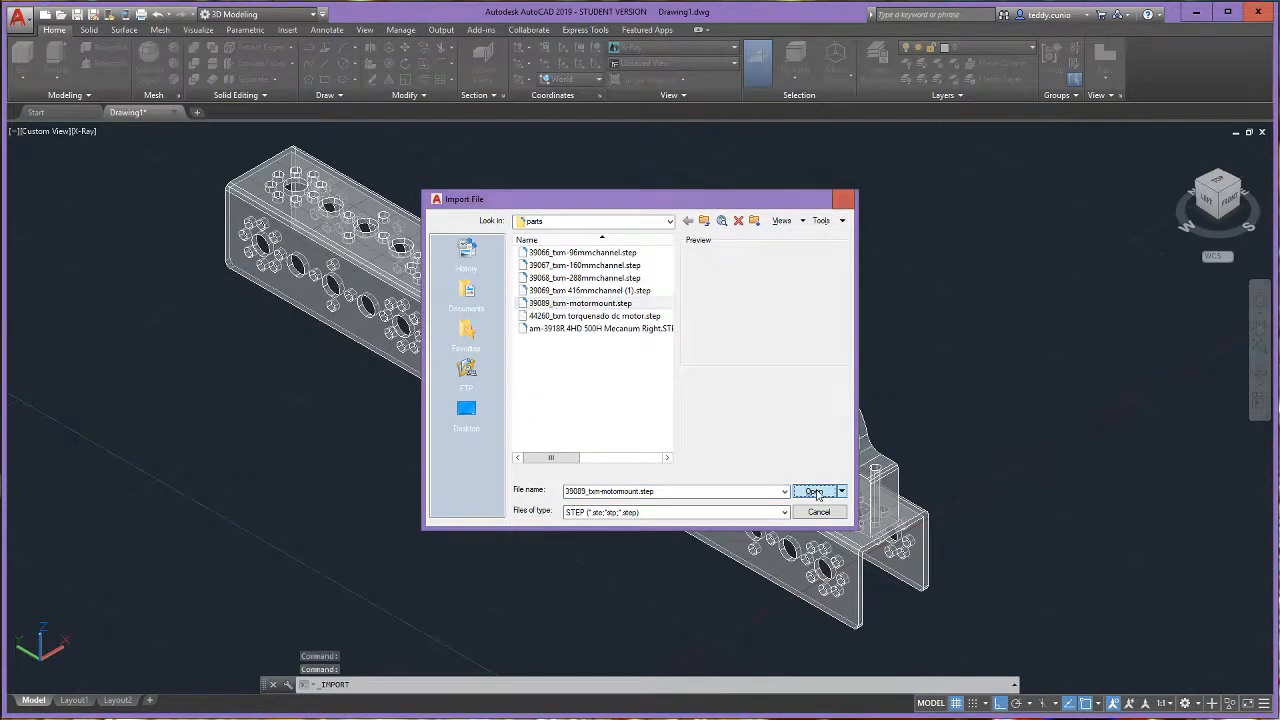
{"action": "left_click", "coordinate": [736, 389]}
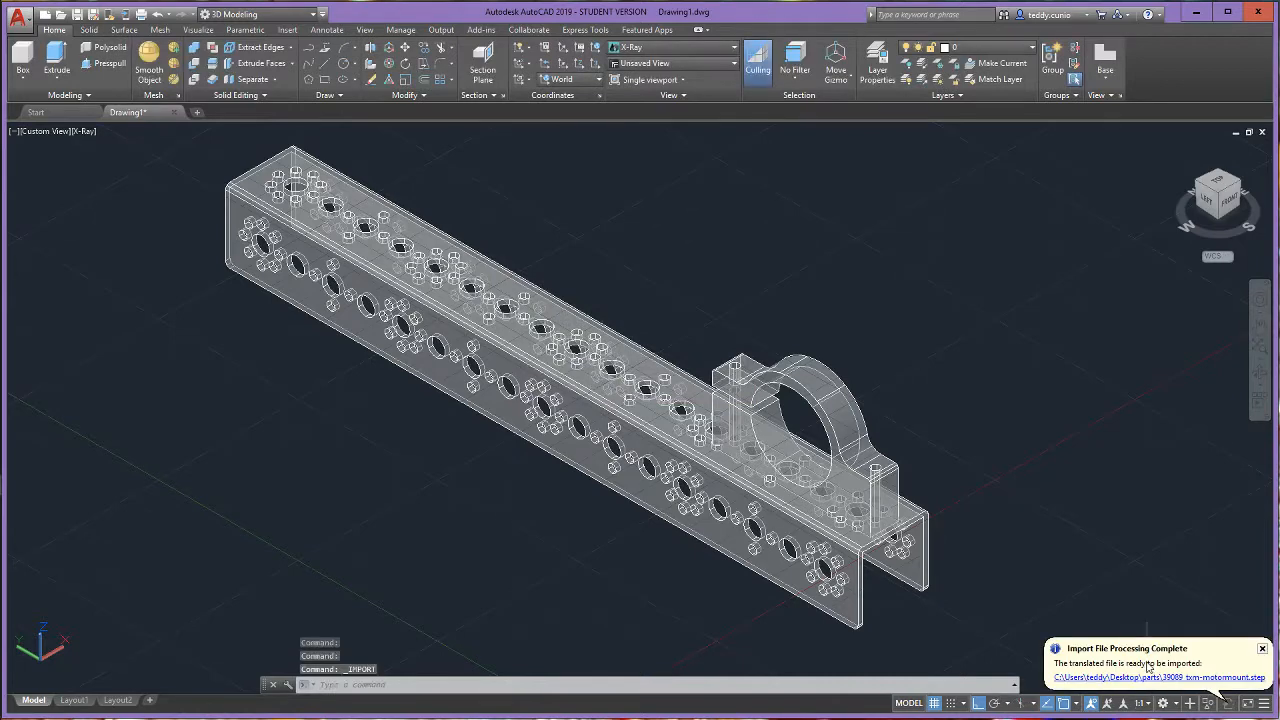
{"action": "left_click", "coordinate": [1145, 681]}
- Use 3D Rotate to turn the newly imported motor mount 90 degrees about the X axis, so it stands upright
{"action": "scroll", "coordinate": [630, 501], "scroll_direction": "down", "scroll_amount": 8}
{"action": "scroll", "coordinate": [630, 580], "scroll_direction": "up", "scroll_amount": 6}
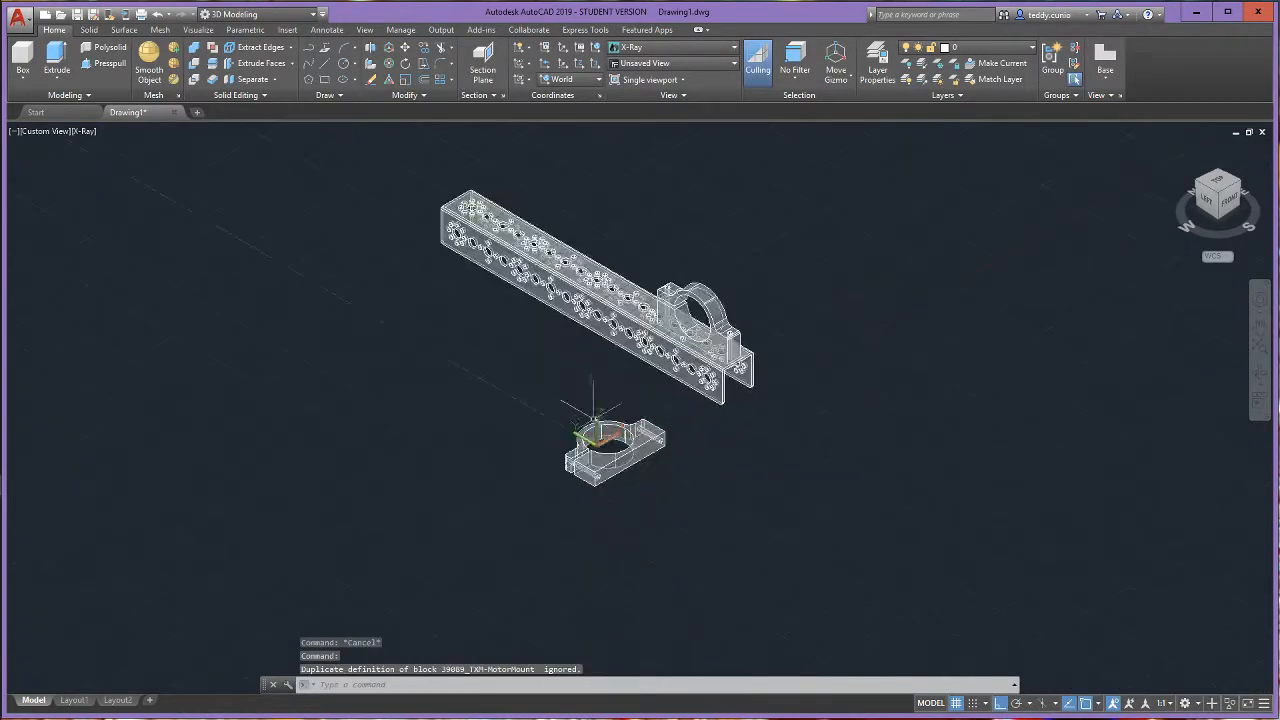
{"action": "scroll", "coordinate": [561, 411], "scroll_direction": "up", "scroll_amount": 2}
{"action": "left_click", "coordinate": [402, 64]}
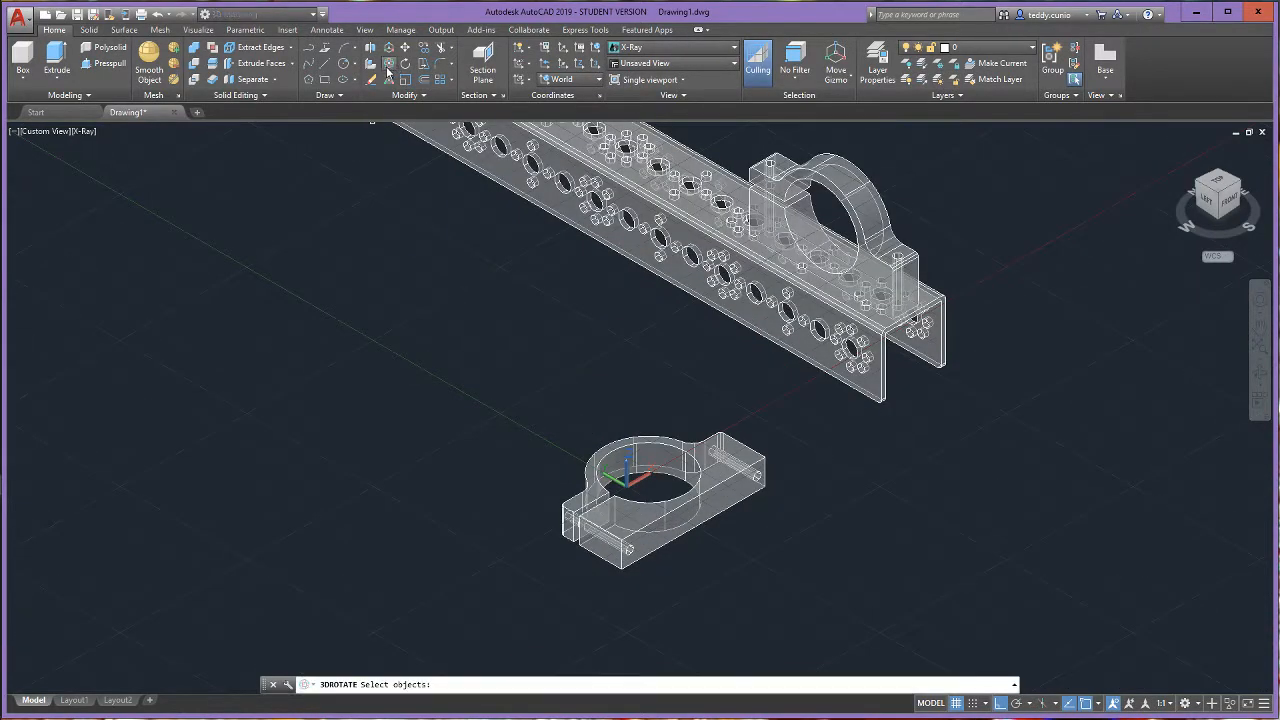
{"action": "left_click", "coordinate": [720, 481]}
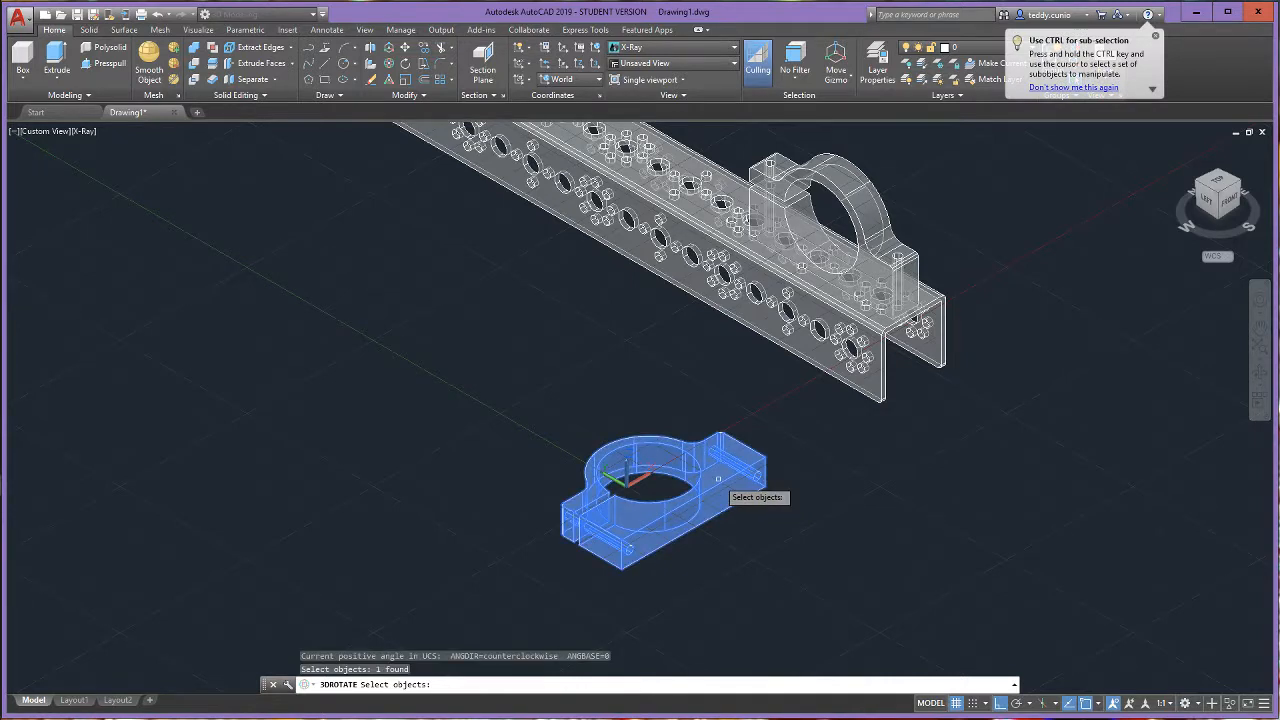
{"action": "key", "text": "Return"}
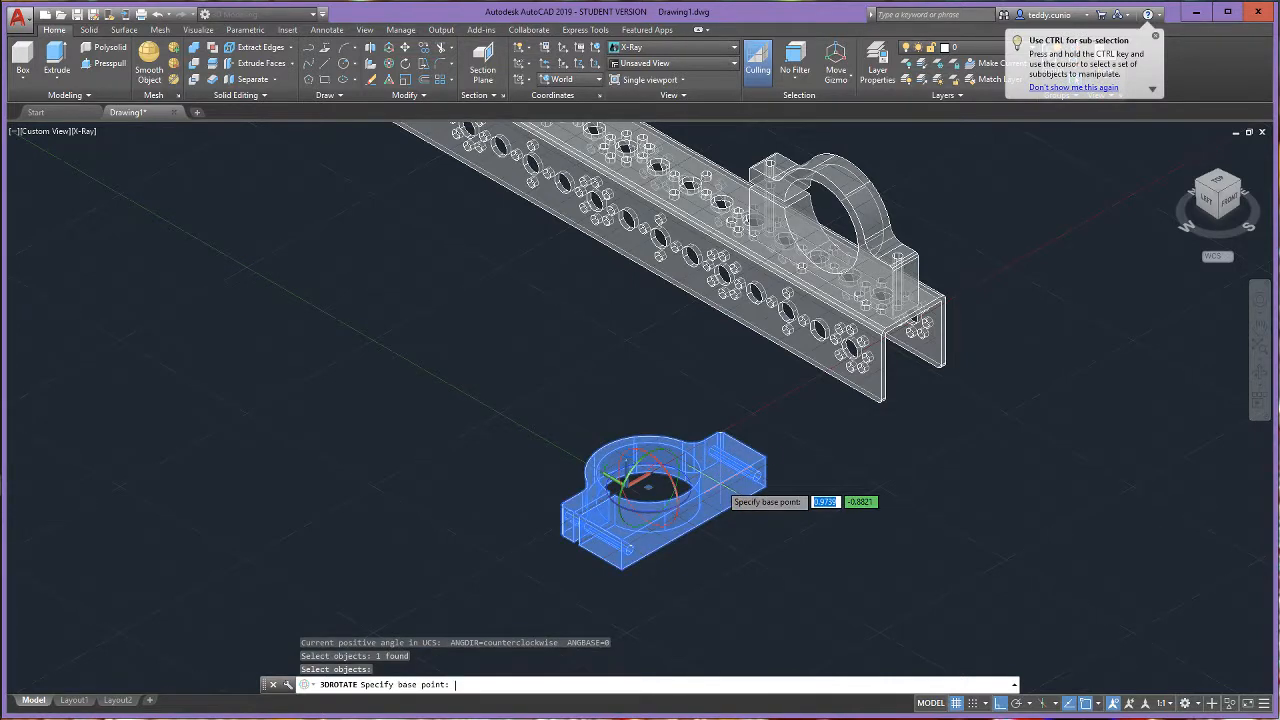
{"action": "left_click", "coordinate": [728, 542]}
{"action": "left_click", "coordinate": [745, 547]}
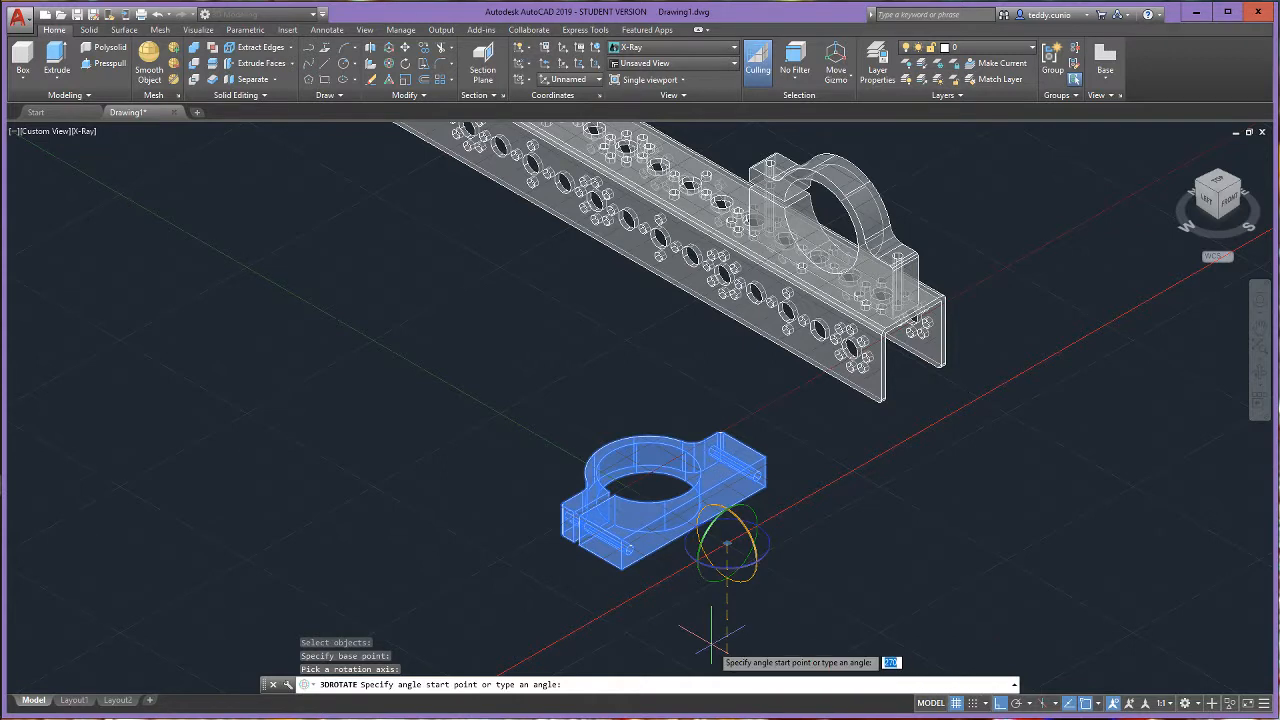
{"action": "left_click", "coordinate": [838, 626]}
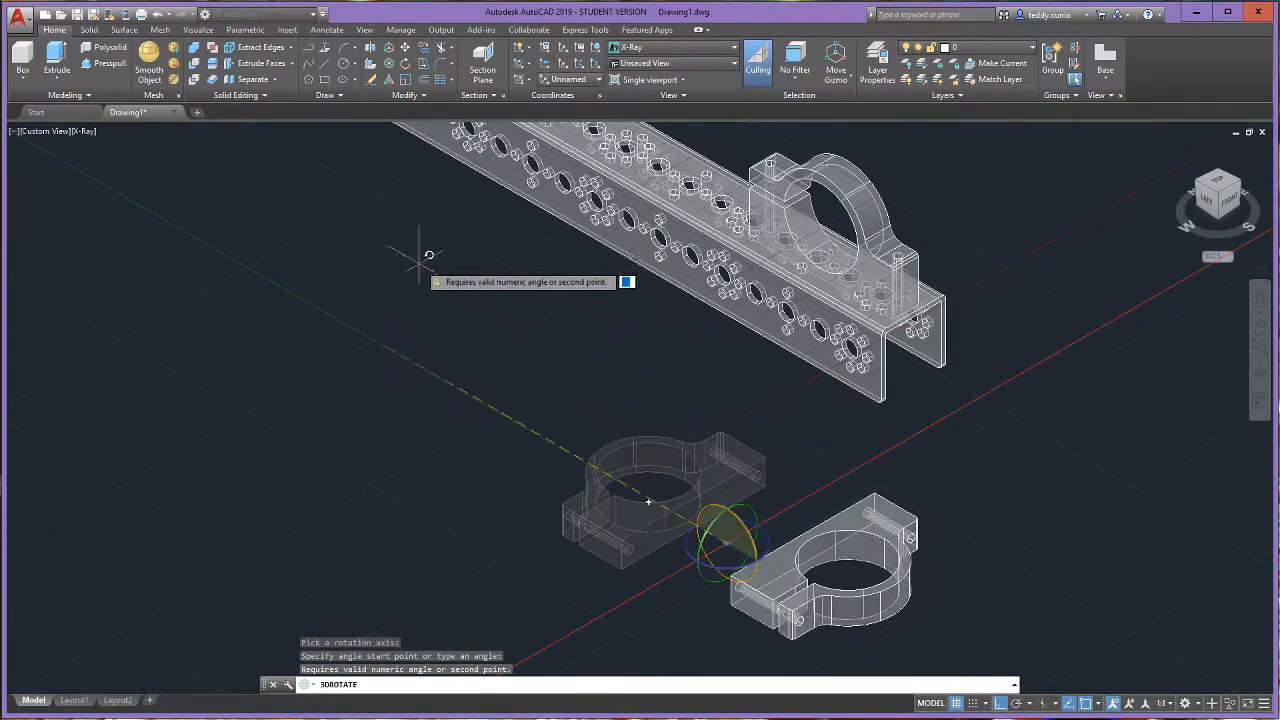
{"action": "left_click", "coordinate": [695, 662]}
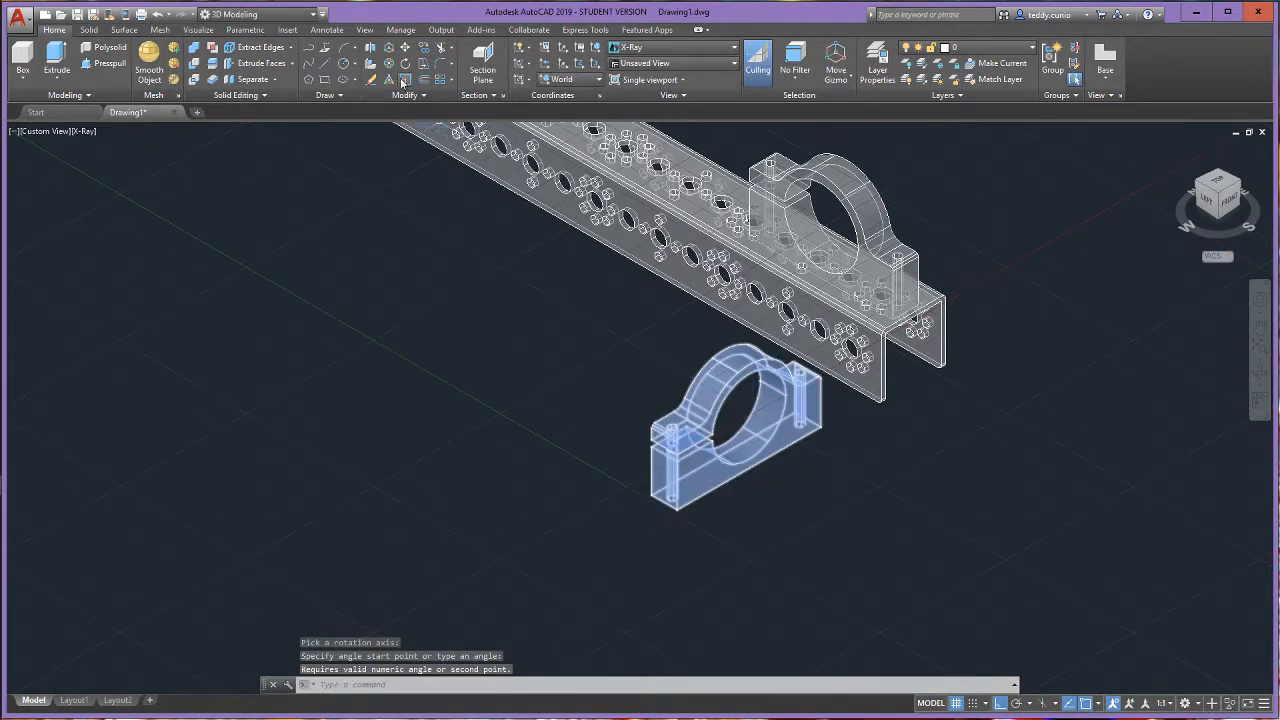
- Use 3D Rotate to turn the upright second mount 90 degrees about the Z axis, so its length runs parallel to the channel
{"action": "key", "text": "Return"}
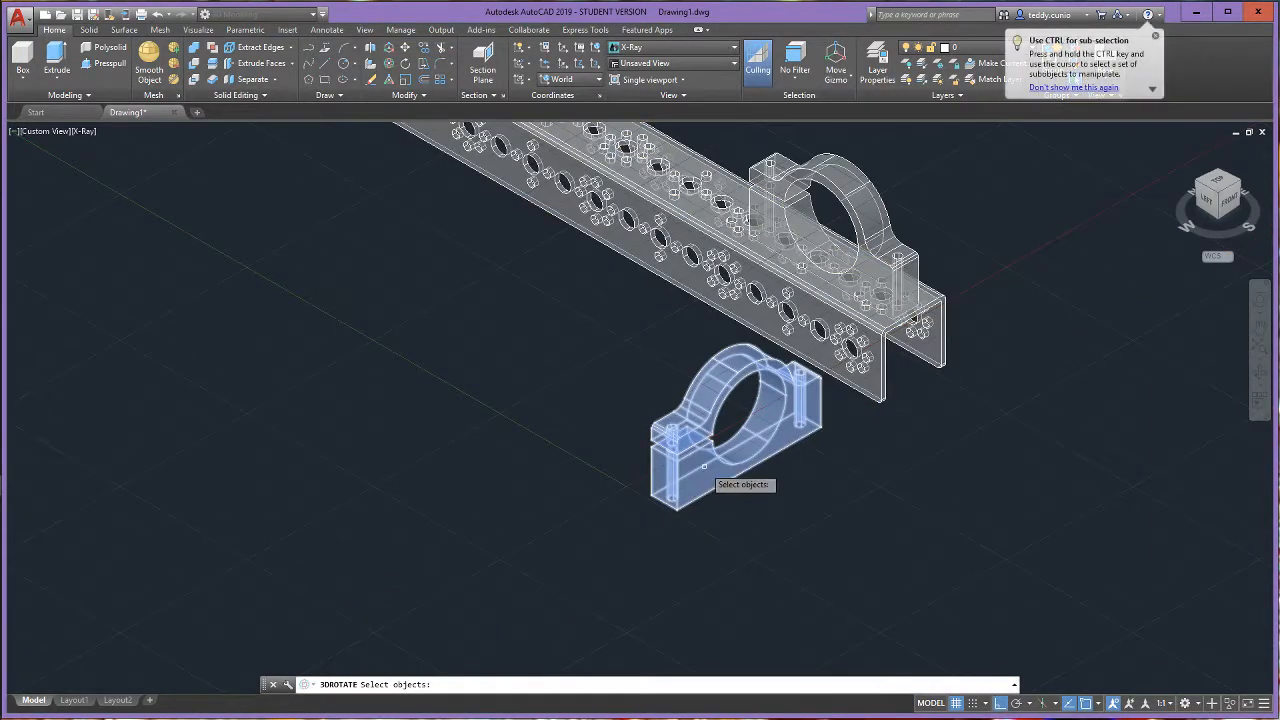
{"action": "left_click", "coordinate": [701, 490]}
{"action": "key", "text": "Return"}
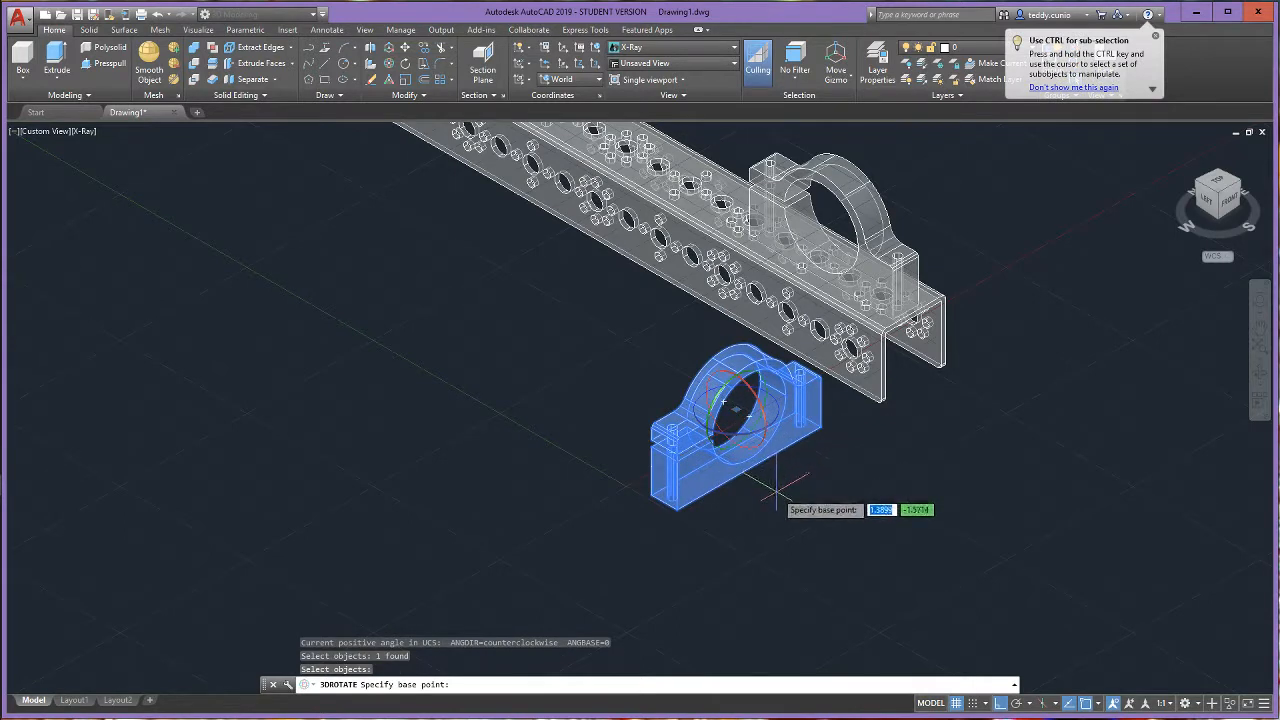
{"action": "left_click", "coordinate": [566, 426]}
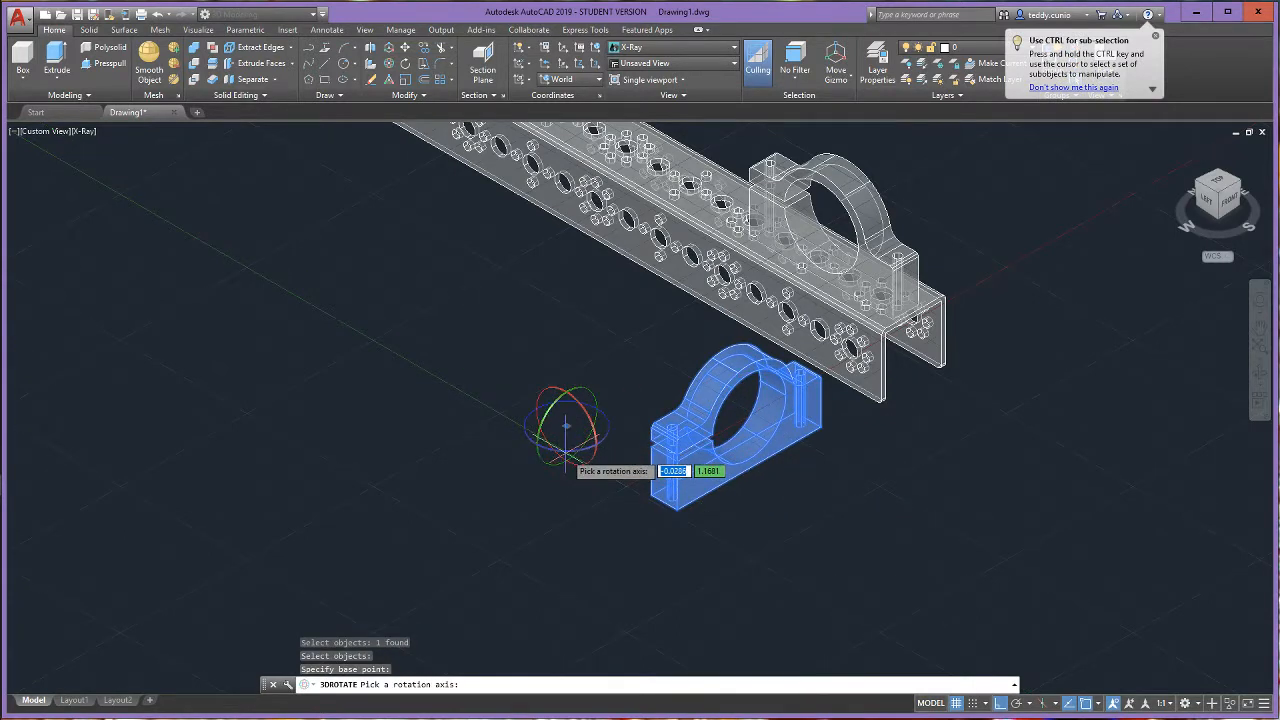
{"action": "left_click", "coordinate": [572, 461]}
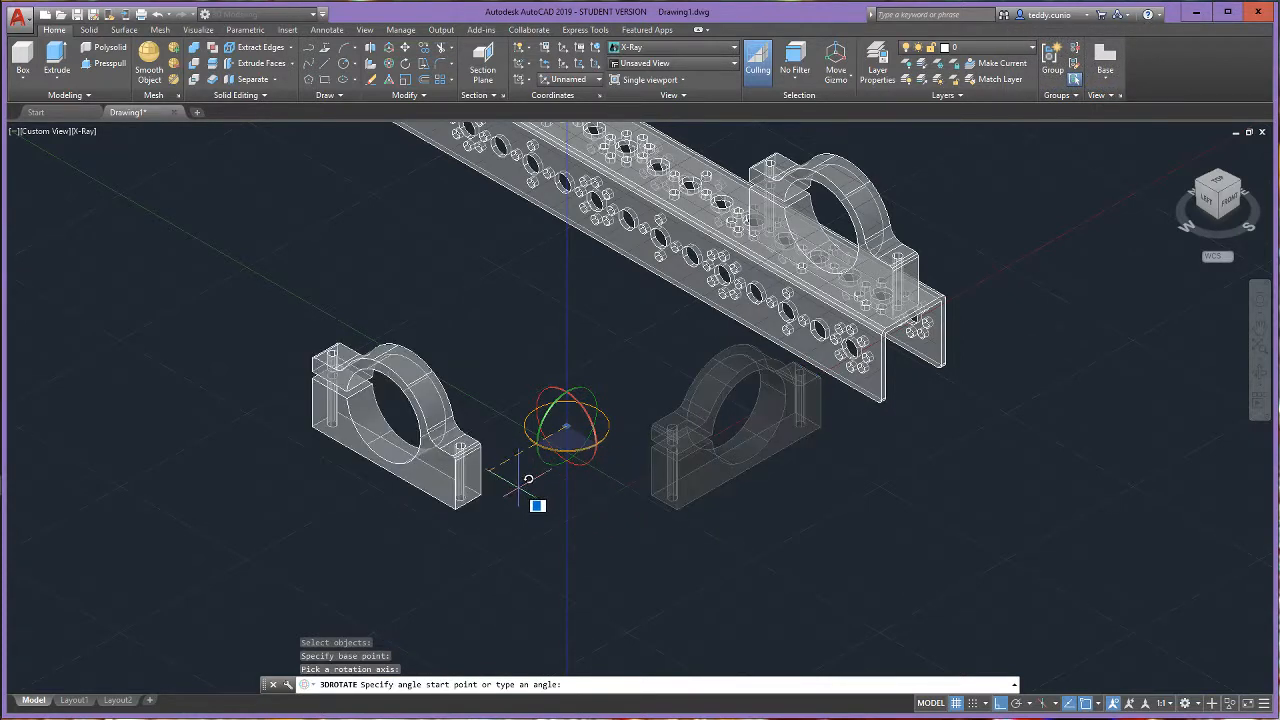
{"action": "key", "text": "Return"}
{"action": "key", "text": "Escape"}
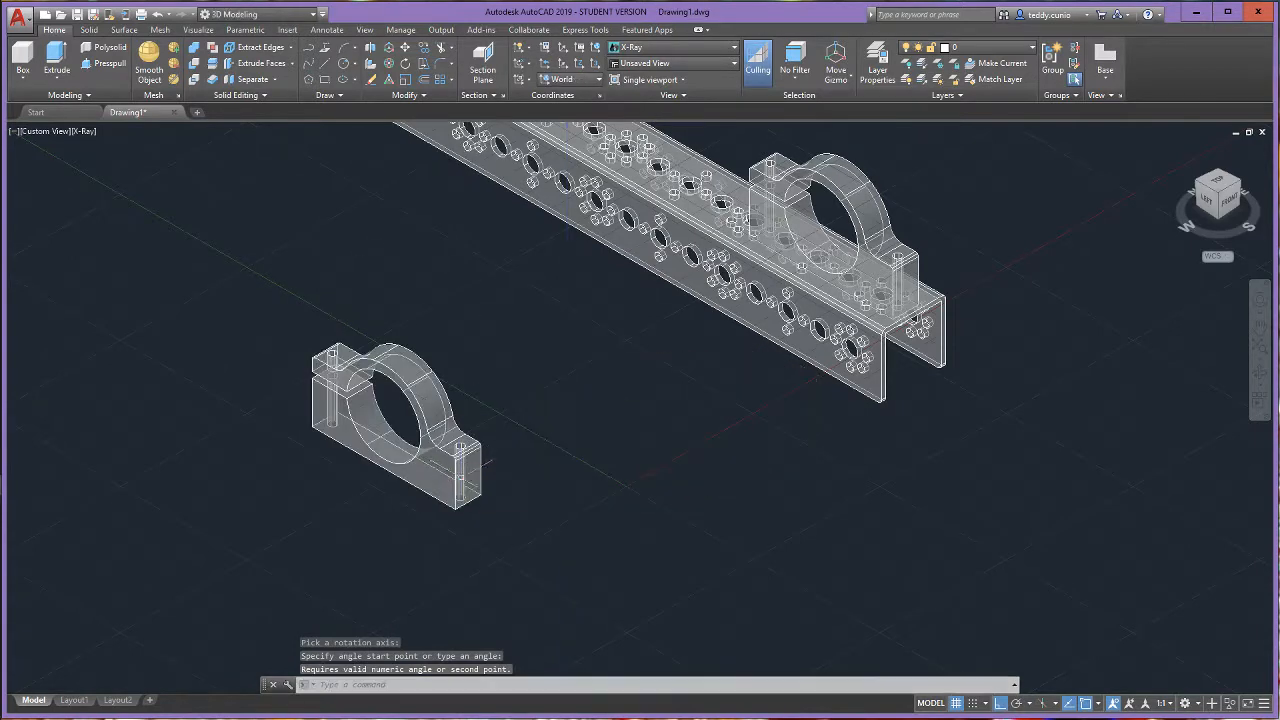
- Use 3D Move to place the second mount from its front screw hole's lower centre to the small top-face hole between the channel's fourth and fifth large holes from the back
{"action": "scroll", "coordinate": [443, 288], "scroll_direction": "down", "scroll_amount": 2}
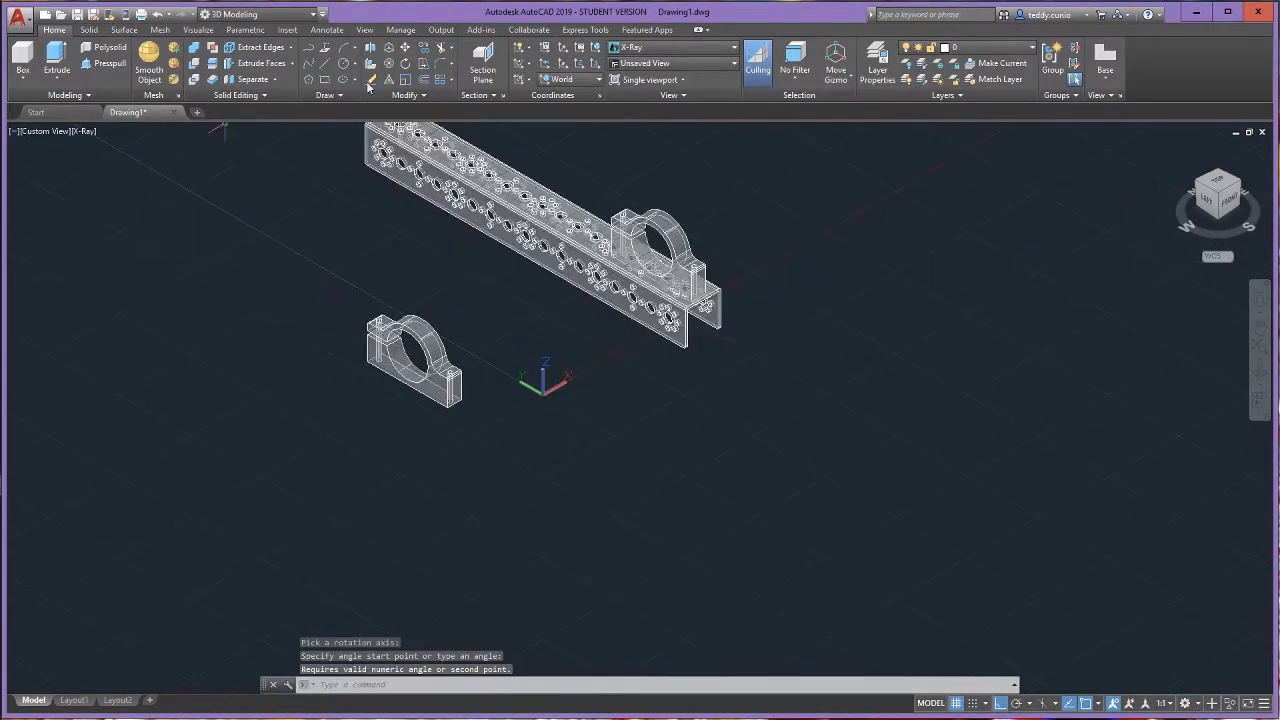
{"action": "left_click", "coordinate": [390, 48]}
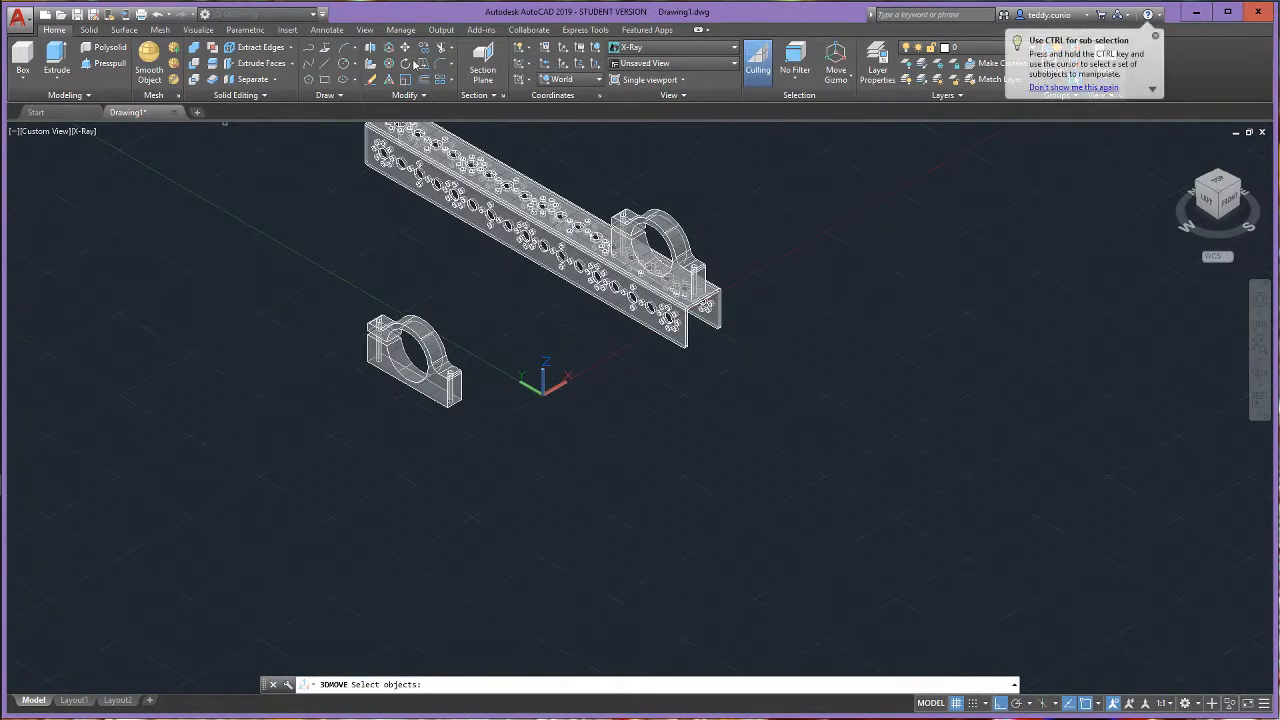
{"action": "scroll", "coordinate": [650, 355], "scroll_direction": "up", "scroll_amount": 5}
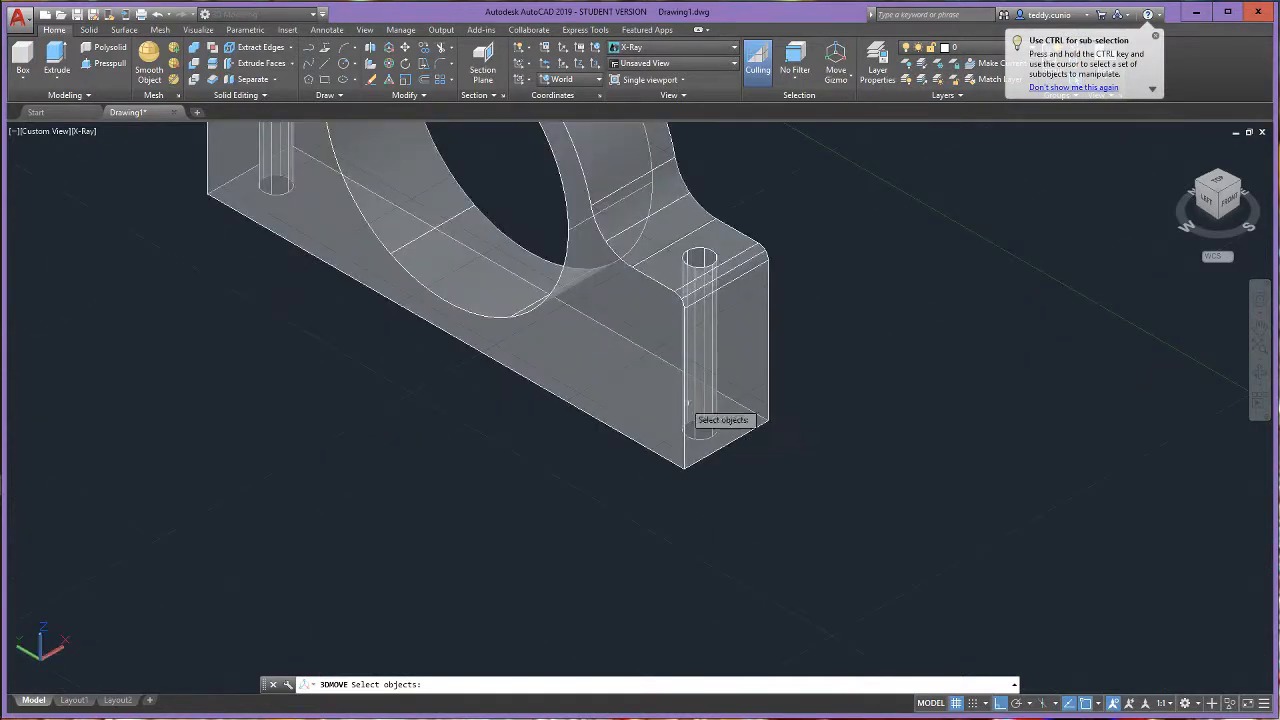
{"action": "left_click", "coordinate": [657, 355]}
{"action": "key", "text": "Return"}
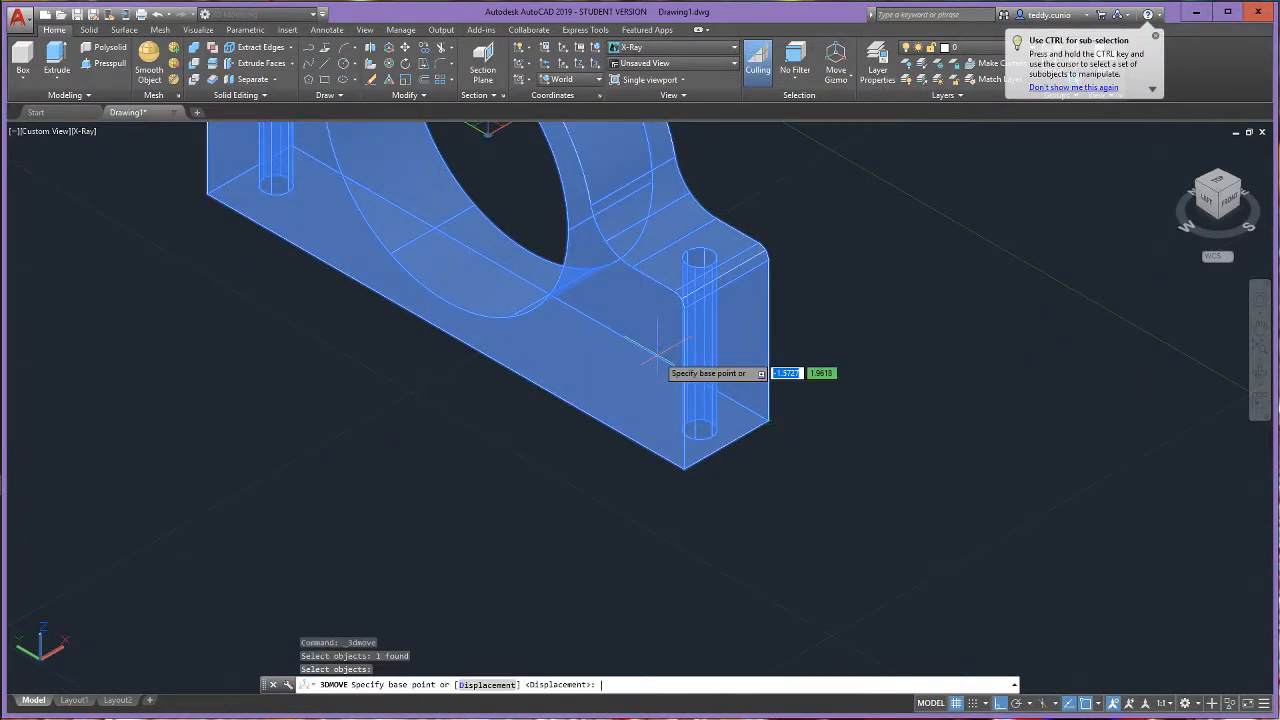
{"action": "left_click", "coordinate": [697, 430]}
{"action": "scroll", "coordinate": [735, 320], "scroll_direction": "down", "scroll_amount": 8}
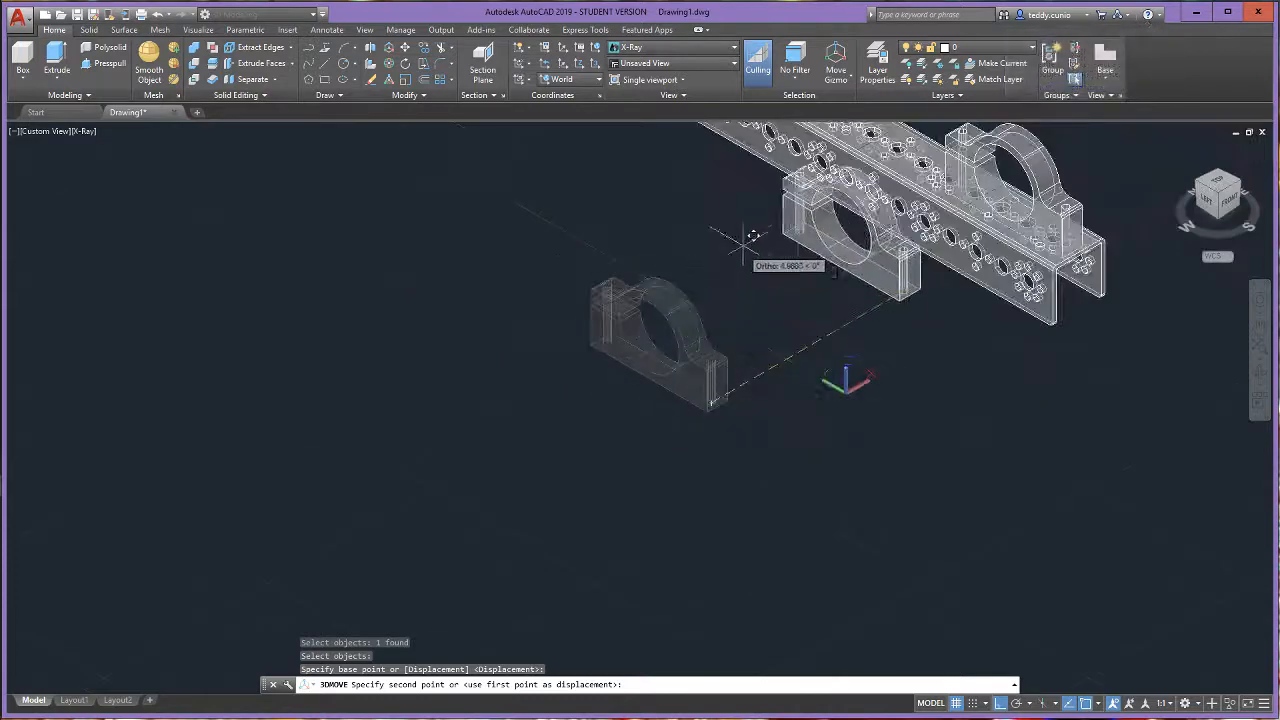
{"action": "scroll", "coordinate": [757, 194], "scroll_direction": "up", "scroll_amount": 8}
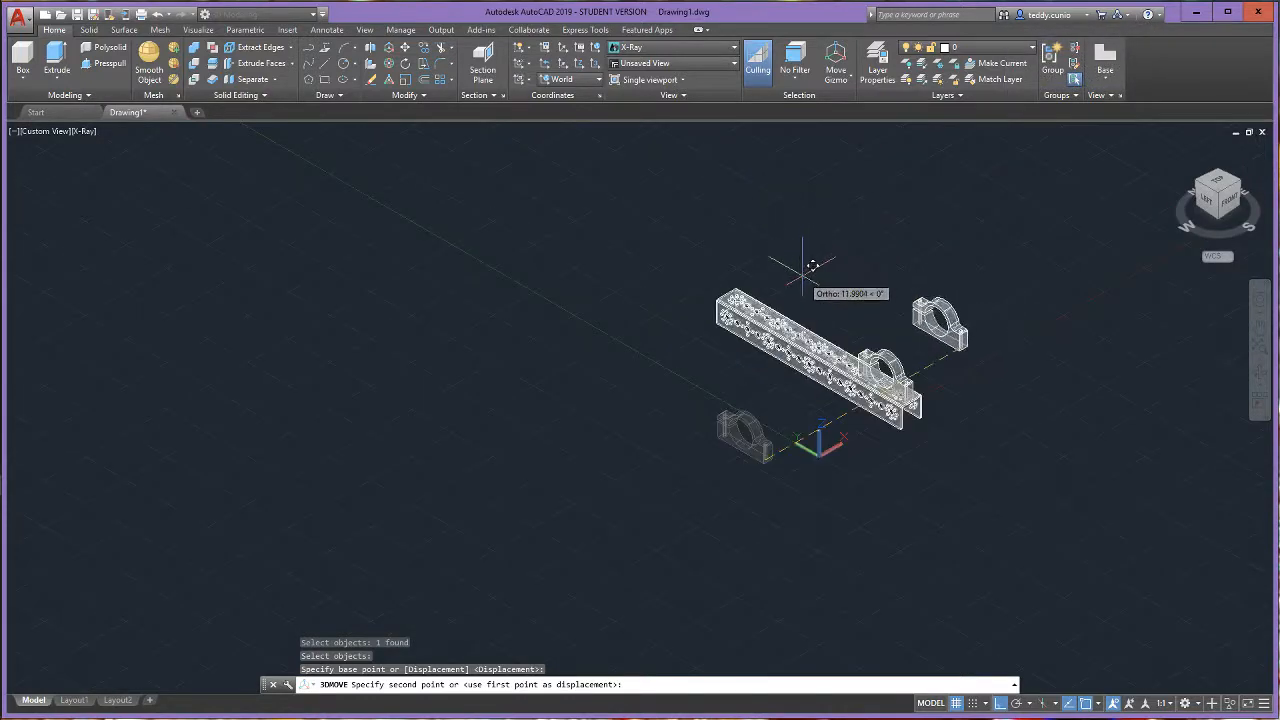
{"action": "scroll", "coordinate": [851, 330], "scroll_direction": "up", "scroll_amount": 2}
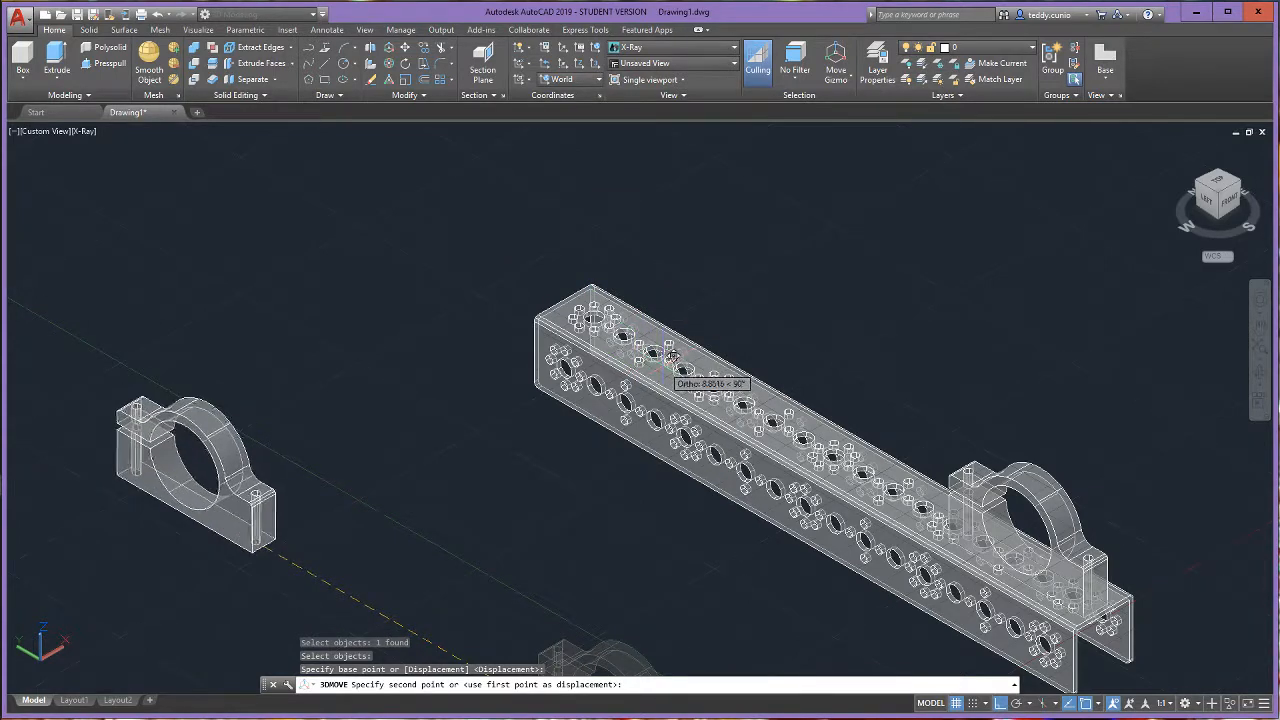
{"action": "scroll", "coordinate": [672, 357], "scroll_direction": "up", "scroll_amount": 1}
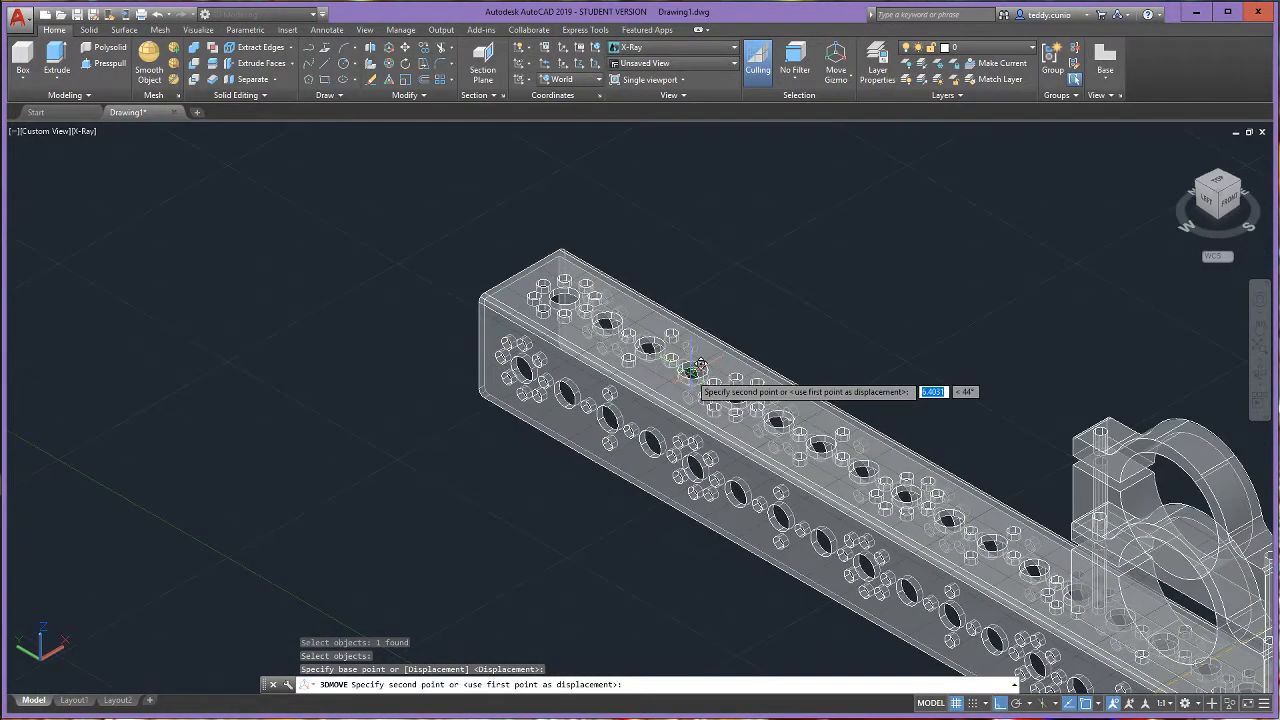
{"action": "scroll", "coordinate": [690, 368], "scroll_direction": "down", "scroll_amount": 2}
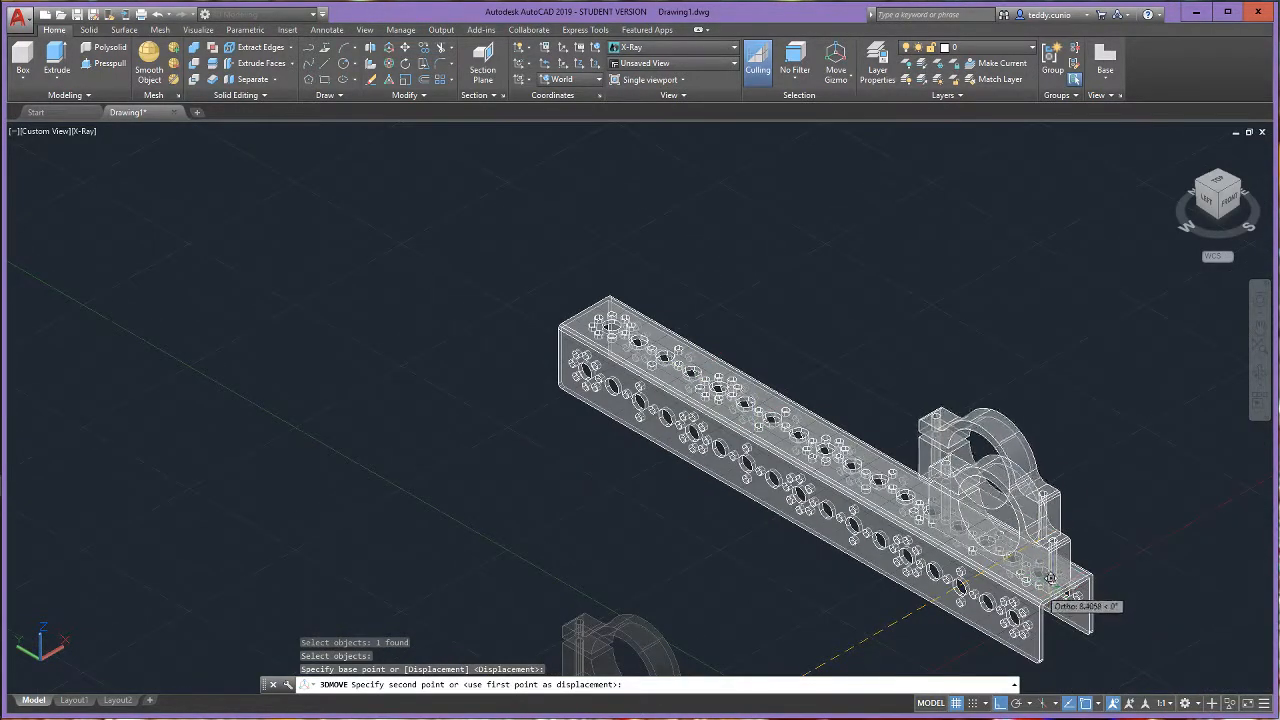
{"action": "scroll", "coordinate": [640, 340], "scroll_direction": "up", "scroll_amount": 2}
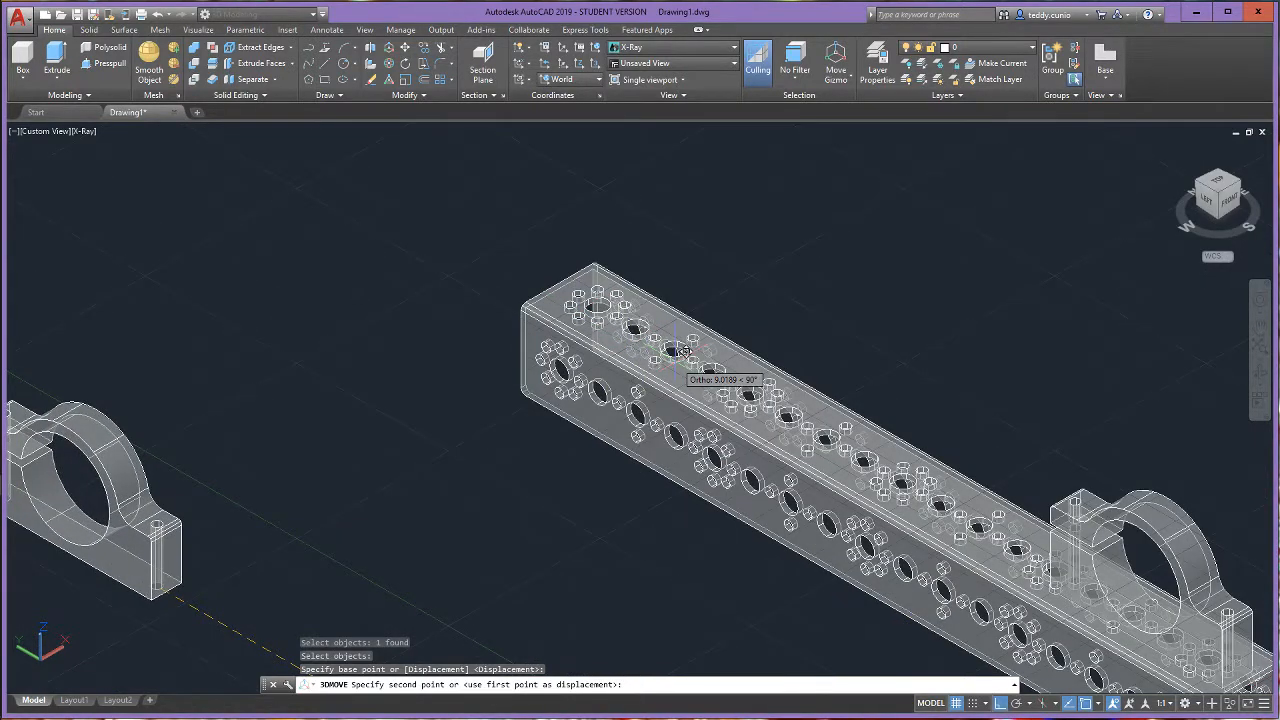
{"action": "scroll", "coordinate": [741, 374], "scroll_direction": "up", "scroll_amount": 3}
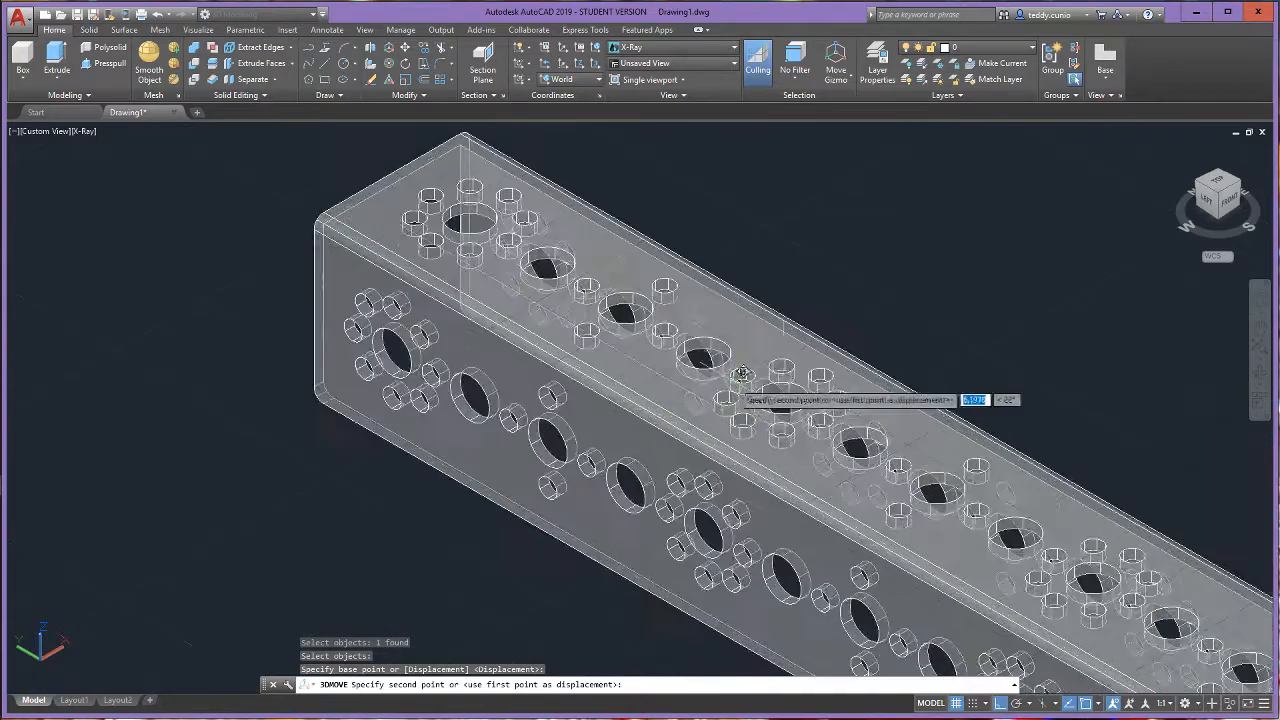
{"action": "scroll", "coordinate": [741, 376], "scroll_direction": "up", "scroll_amount": 3}
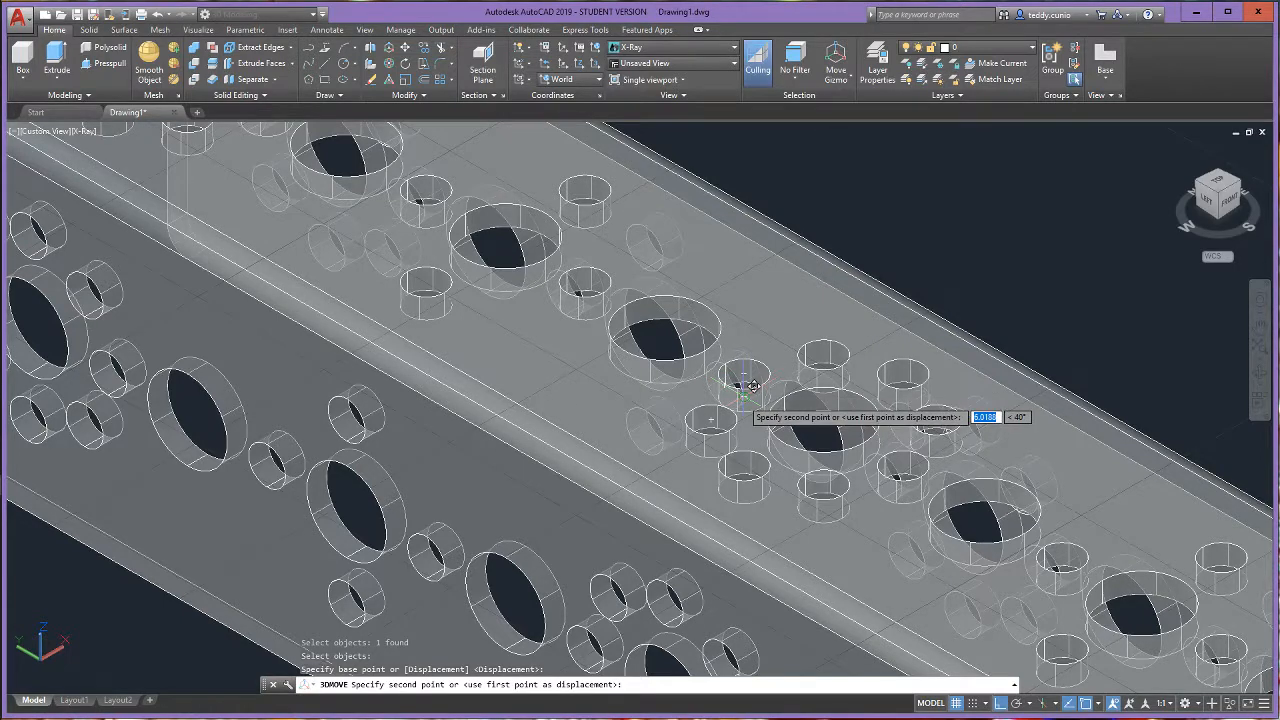
{"action": "left_click", "coordinate": [752, 385]}
{"action": "scroll", "coordinate": [965, 450], "scroll_direction": "down", "scroll_amount": 8}
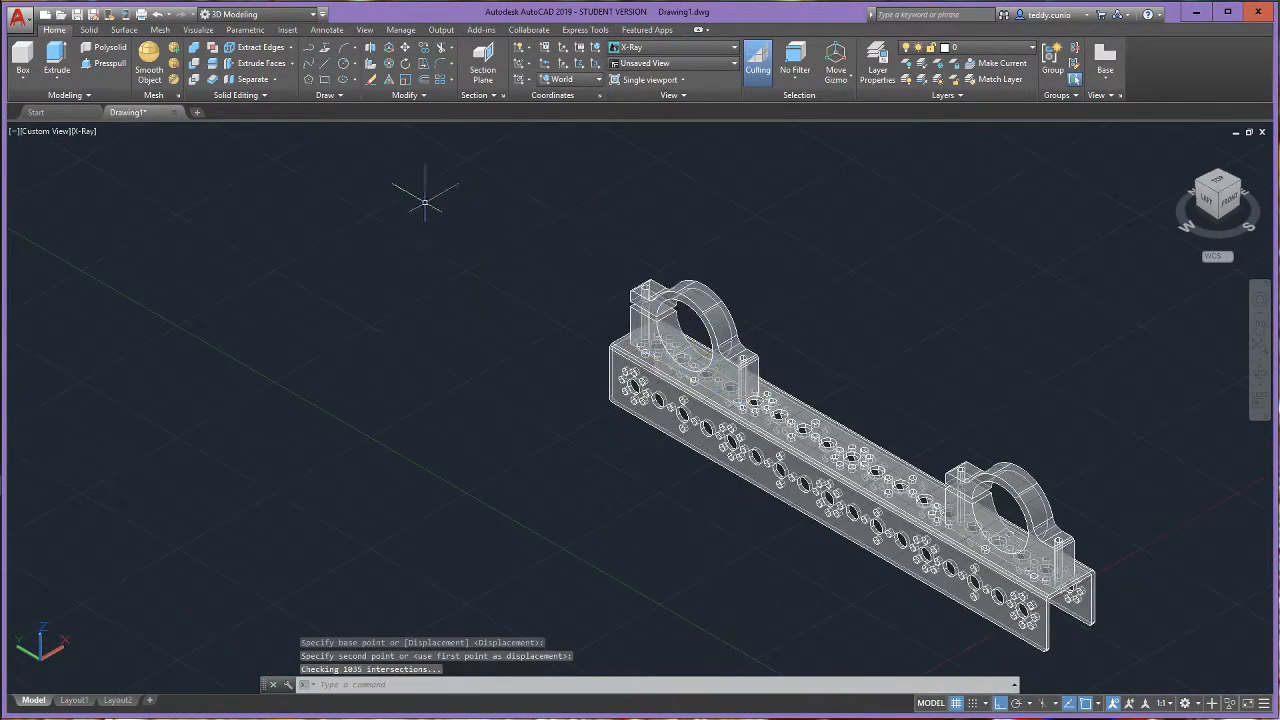
- View the channel assembly in the Conceptual and 2D Wireframe visual styles, and return the viewport to X-Ray
{"action": "left_click", "coordinate": [85, 132]}
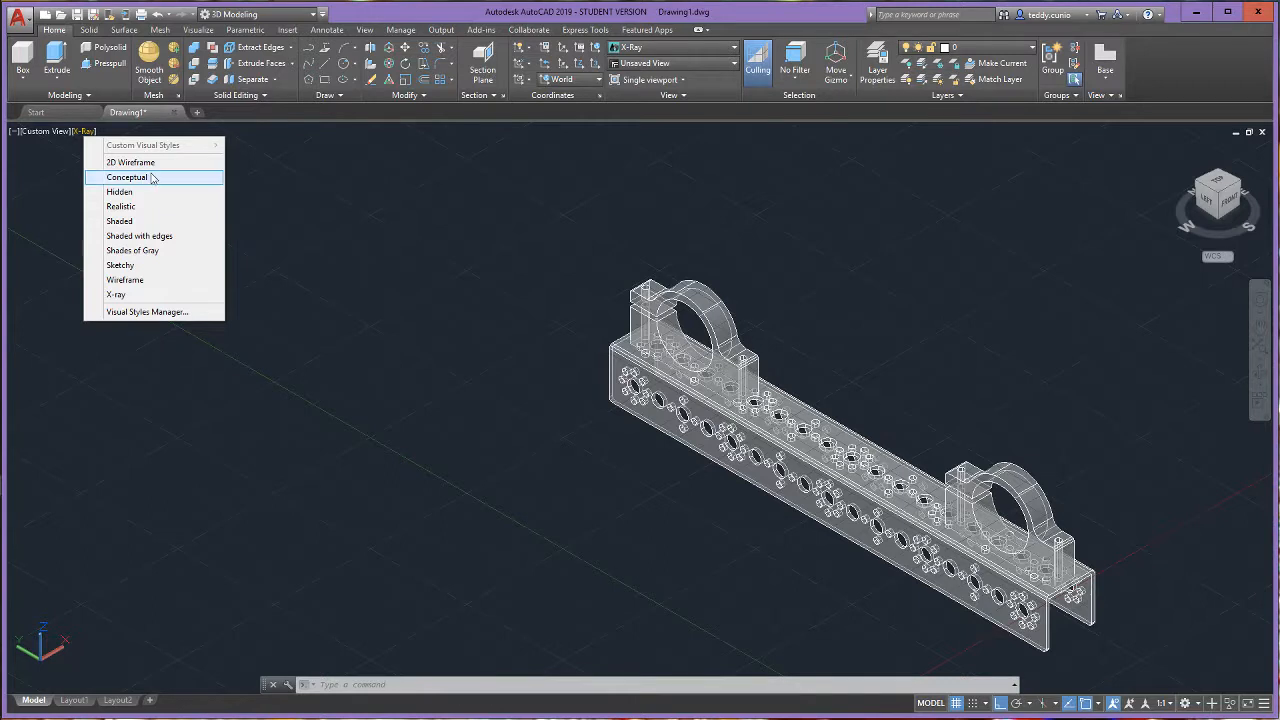
{"action": "left_click", "coordinate": [127, 177]}
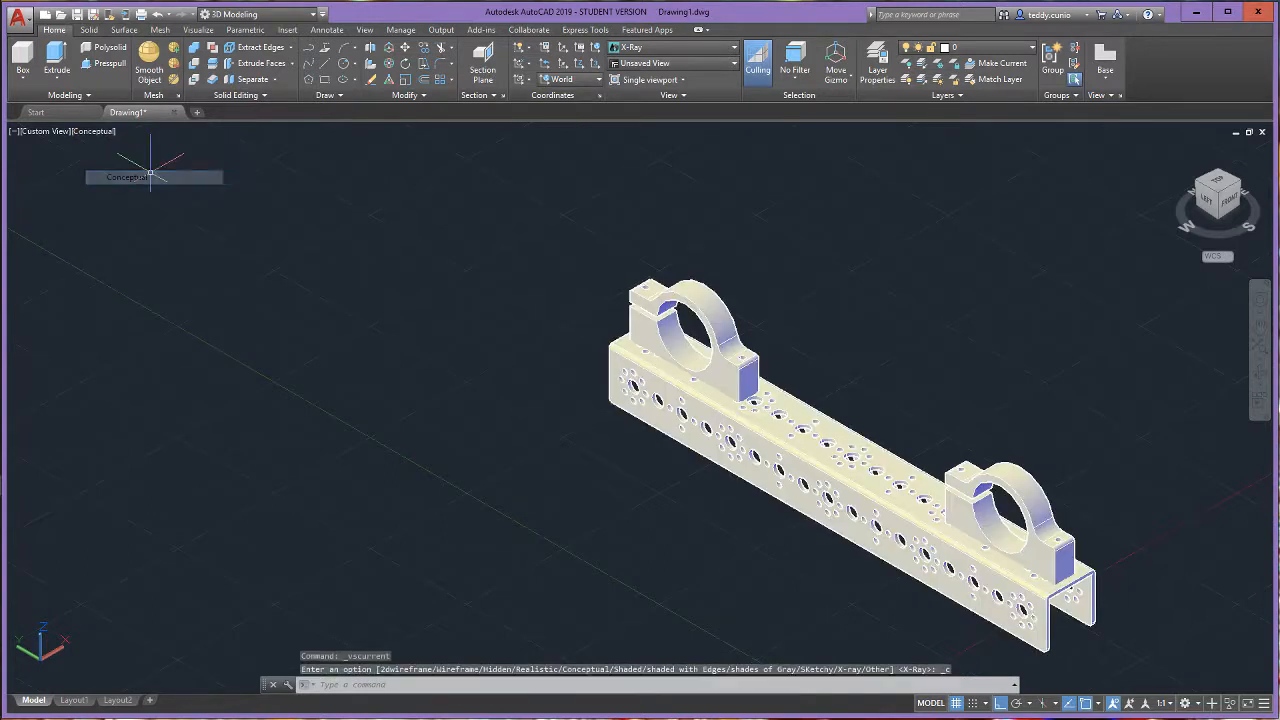
{"action": "left_click", "coordinate": [100, 138]}
{"action": "left_click", "coordinate": [146, 163]}
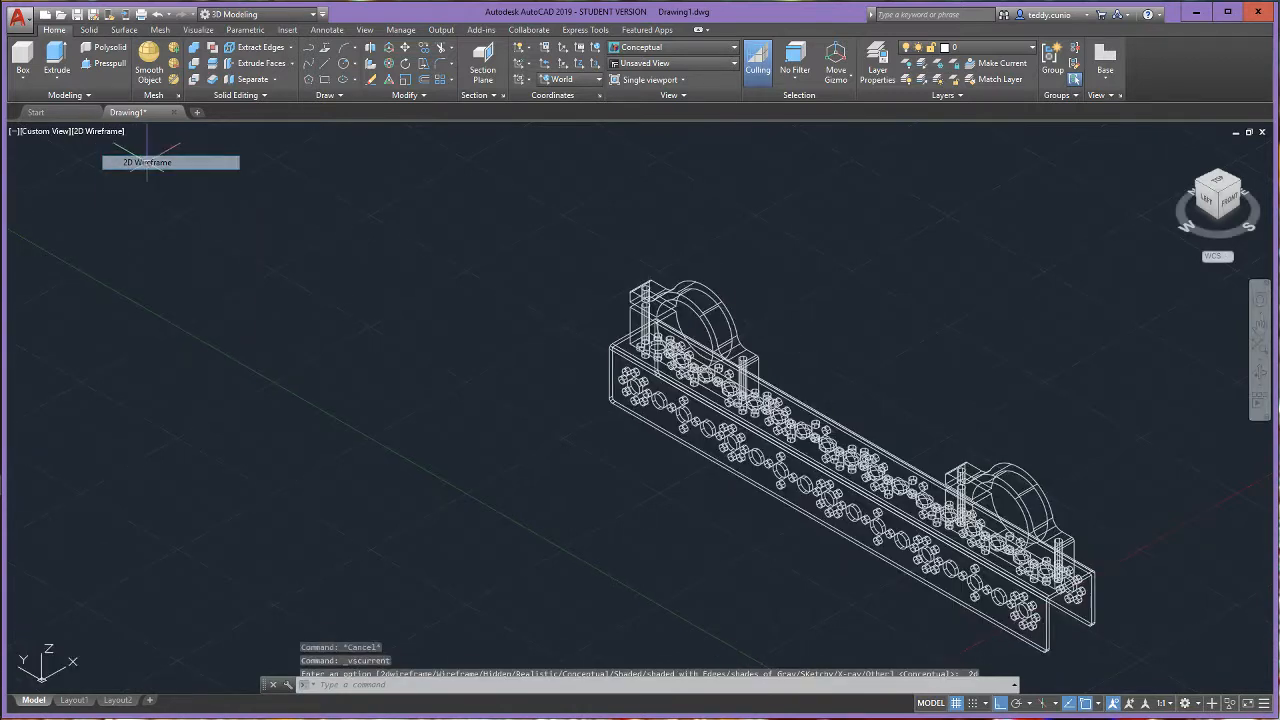
{"action": "left_click", "coordinate": [91, 138]}
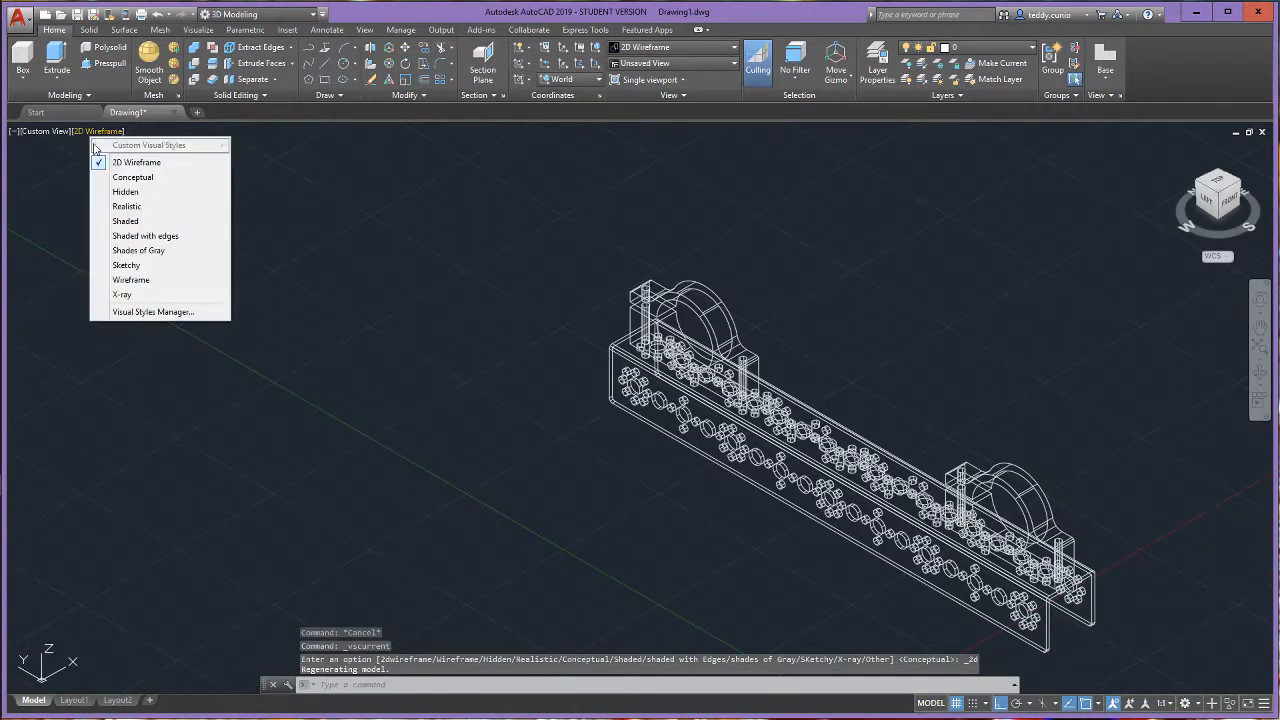
{"action": "left_click", "coordinate": [124, 295]}
{"action": "scroll", "coordinate": [940, 510], "scroll_direction": "down", "scroll_amount": 8}
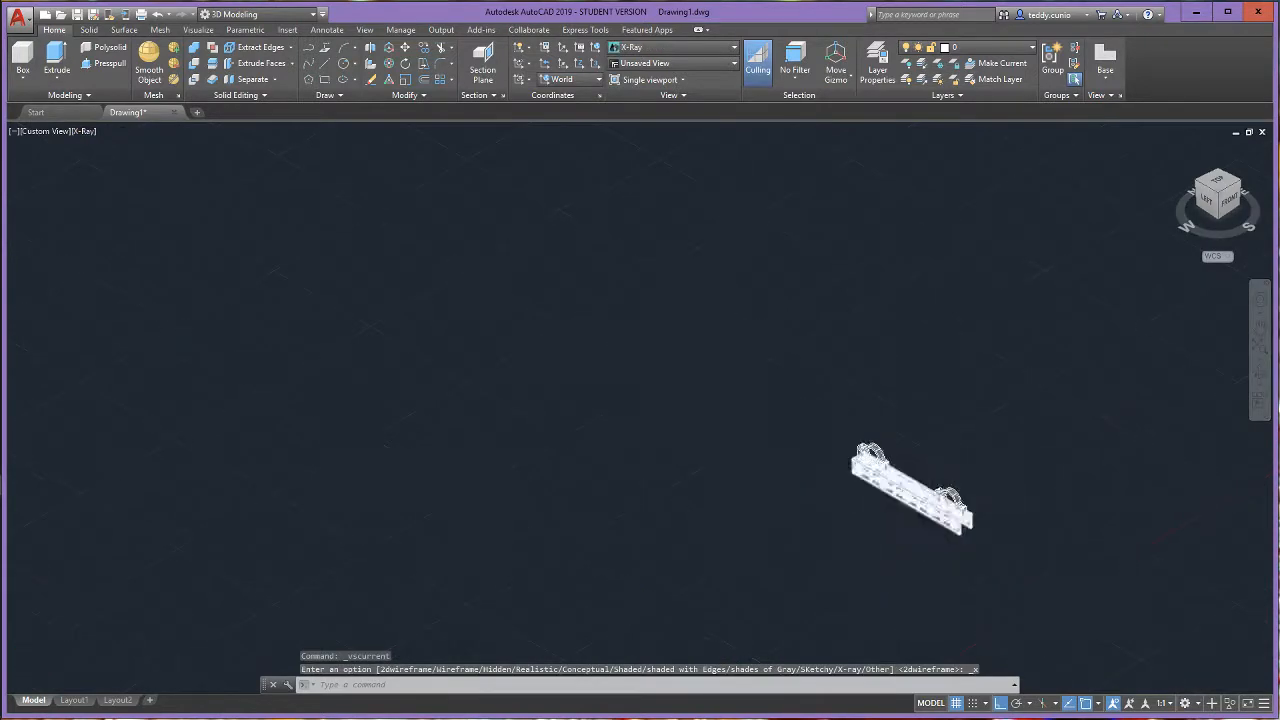
{"action": "scroll", "coordinate": [1080, 612], "scroll_direction": "up", "scroll_amount": 6}
{"action": "scroll", "coordinate": [460, 395], "scroll_direction": "down", "scroll_amount": 3}
{"action": "scroll", "coordinate": [165, 270], "scroll_direction": "up", "scroll_amount": 2}
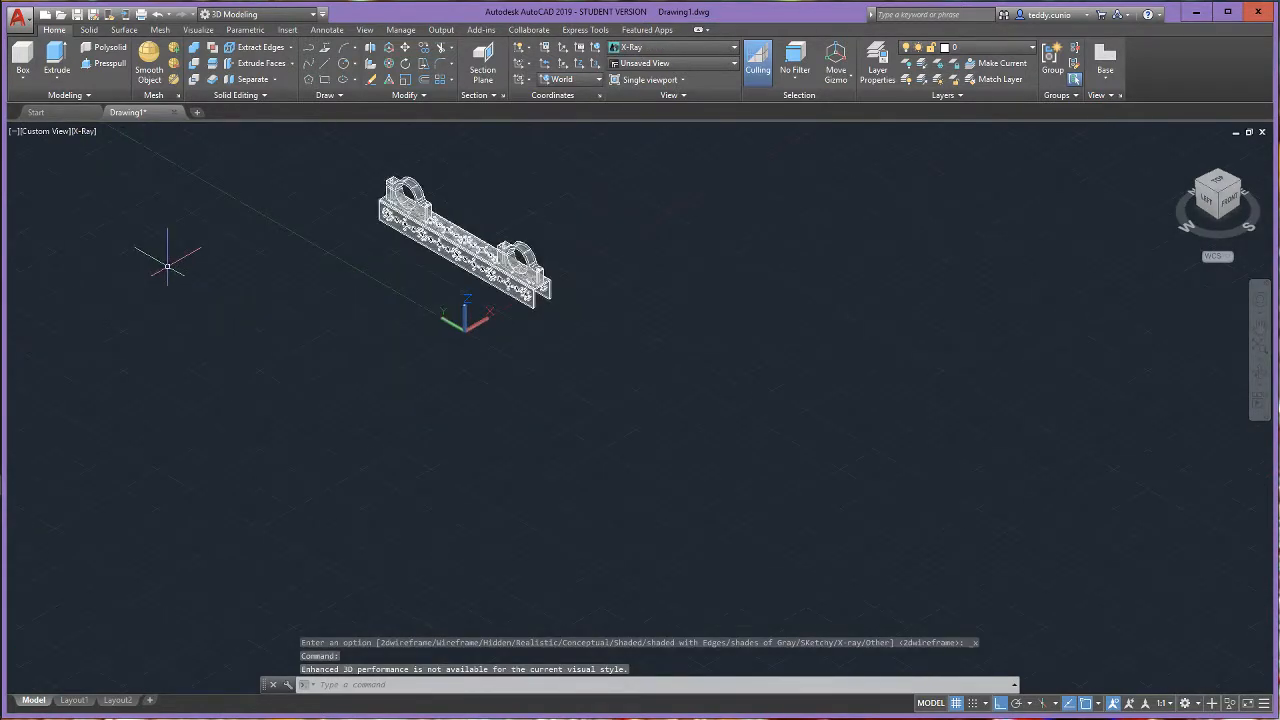
- Import the STEP file 44260_txm torquenado dc motor.step and insert the motor into the drawing
{"action": "scroll", "coordinate": [400, 277], "scroll_direction": "up", "scroll_amount": 3}
{"action": "scroll", "coordinate": [600, 343], "scroll_direction": "down", "scroll_amount": 2}
{"action": "scroll", "coordinate": [571, 331], "scroll_direction": "up", "scroll_amount": 2}
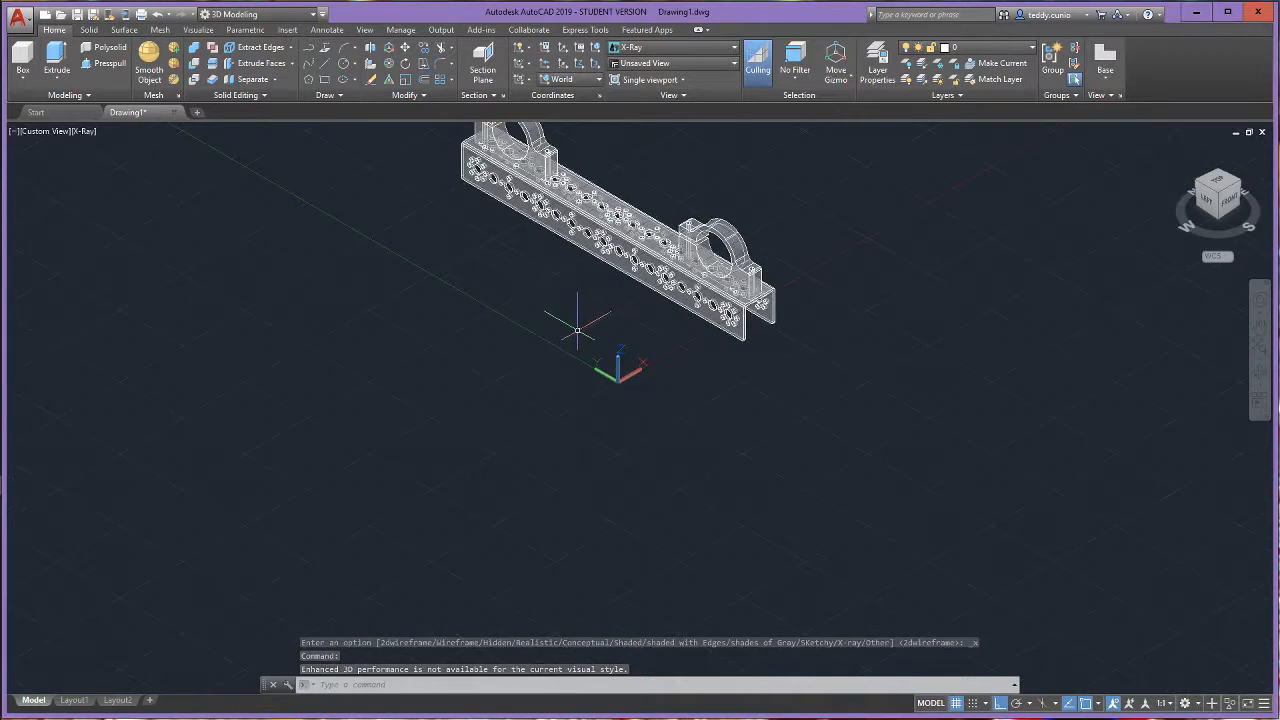
{"action": "scroll", "coordinate": [1038, 600], "scroll_direction": "up", "scroll_amount": 2}
{"action": "scroll", "coordinate": [882, 549], "scroll_direction": "down", "scroll_amount": 2}
{"action": "scroll", "coordinate": [700, 405], "scroll_direction": "up", "scroll_amount": 2}
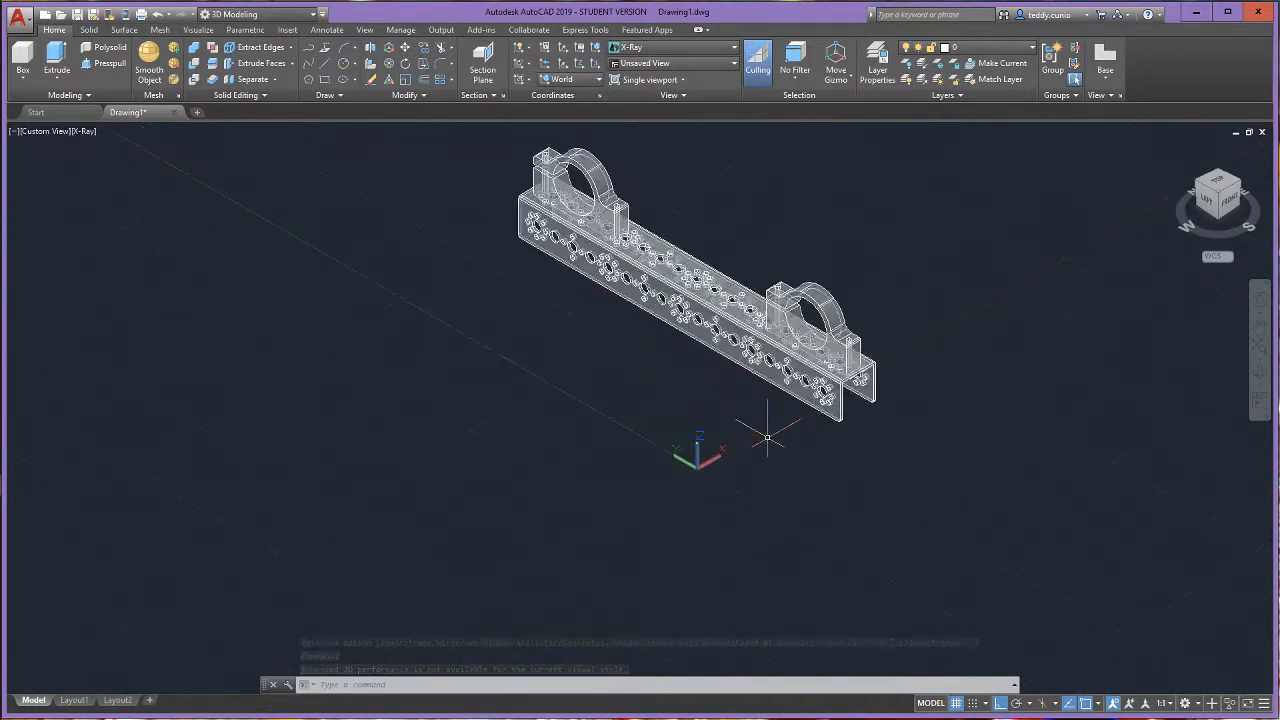
{"action": "left_click", "coordinate": [18, 17]}
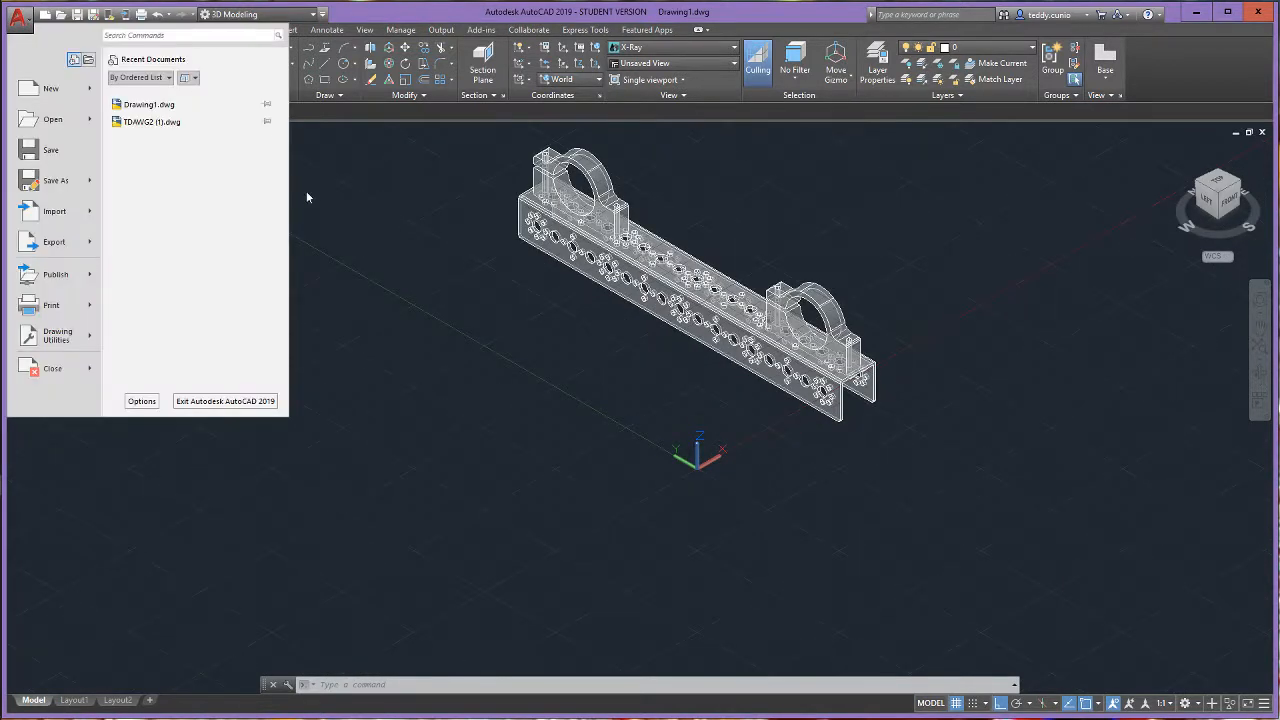
{"action": "mouse_move", "coordinate": [54, 211]}
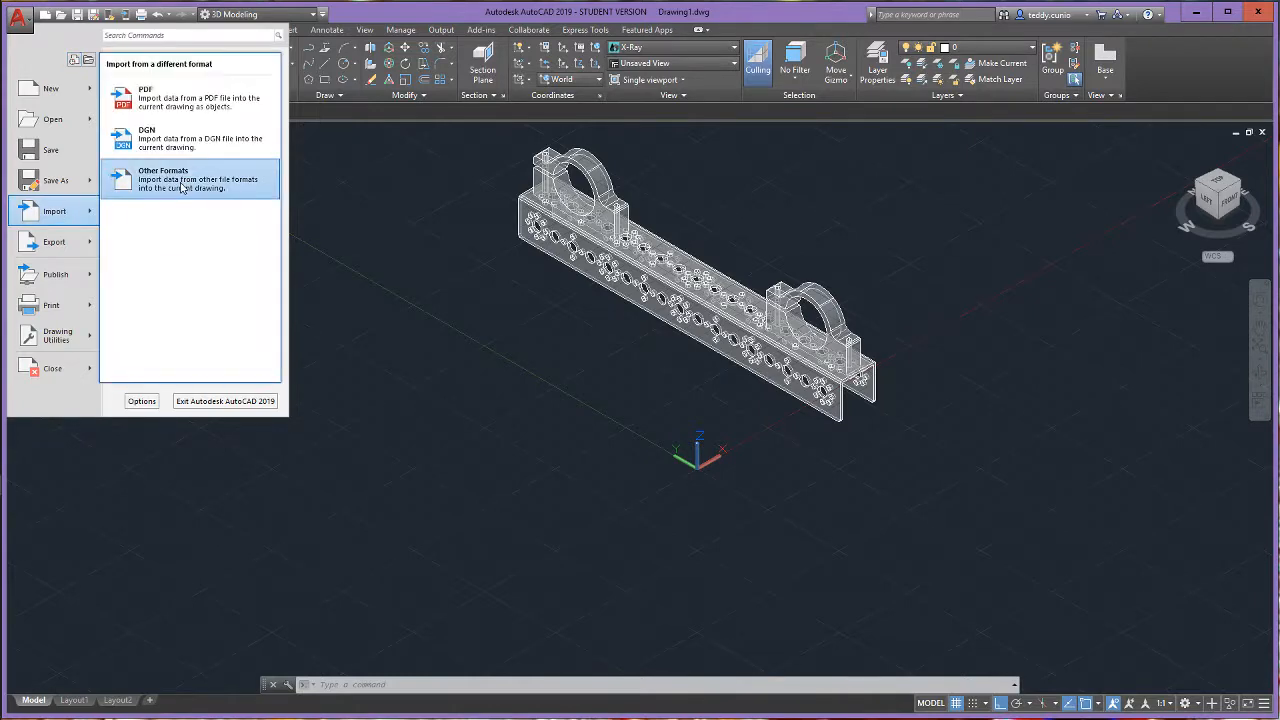
{"action": "left_click", "coordinate": [163, 172]}
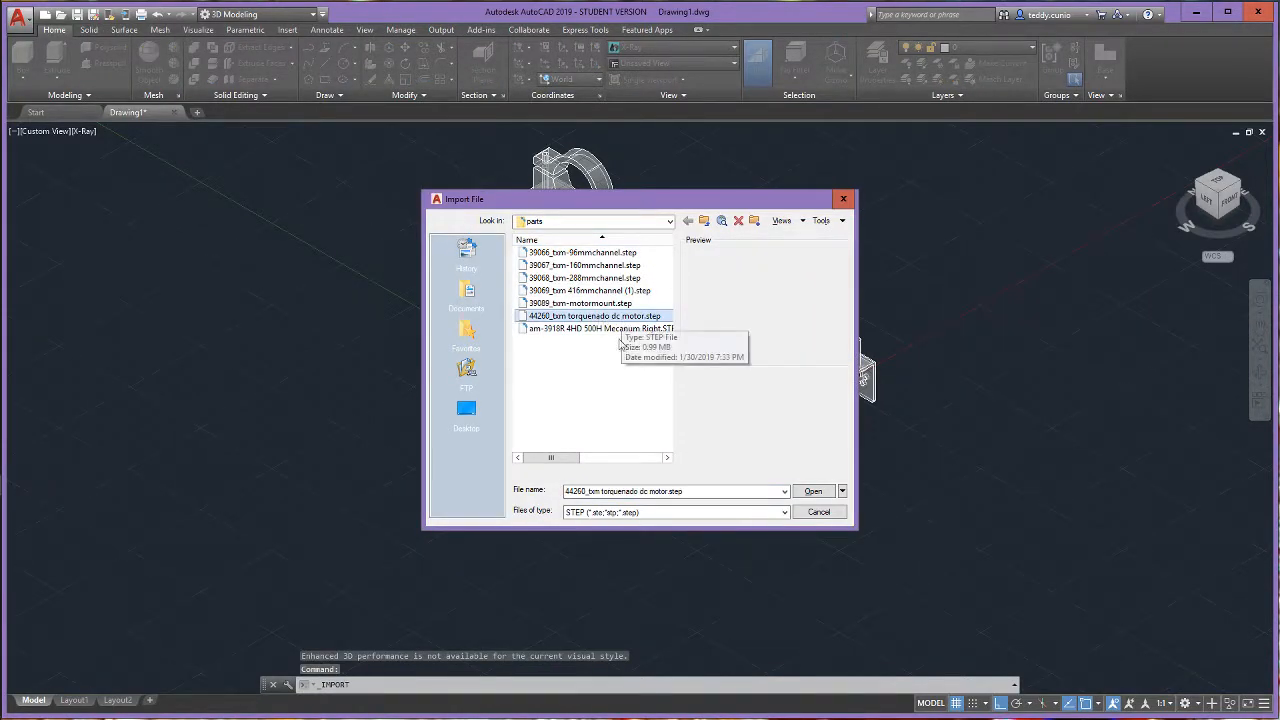
{"action": "left_click", "coordinate": [814, 492]}
{"action": "left_click", "coordinate": [721, 385]}
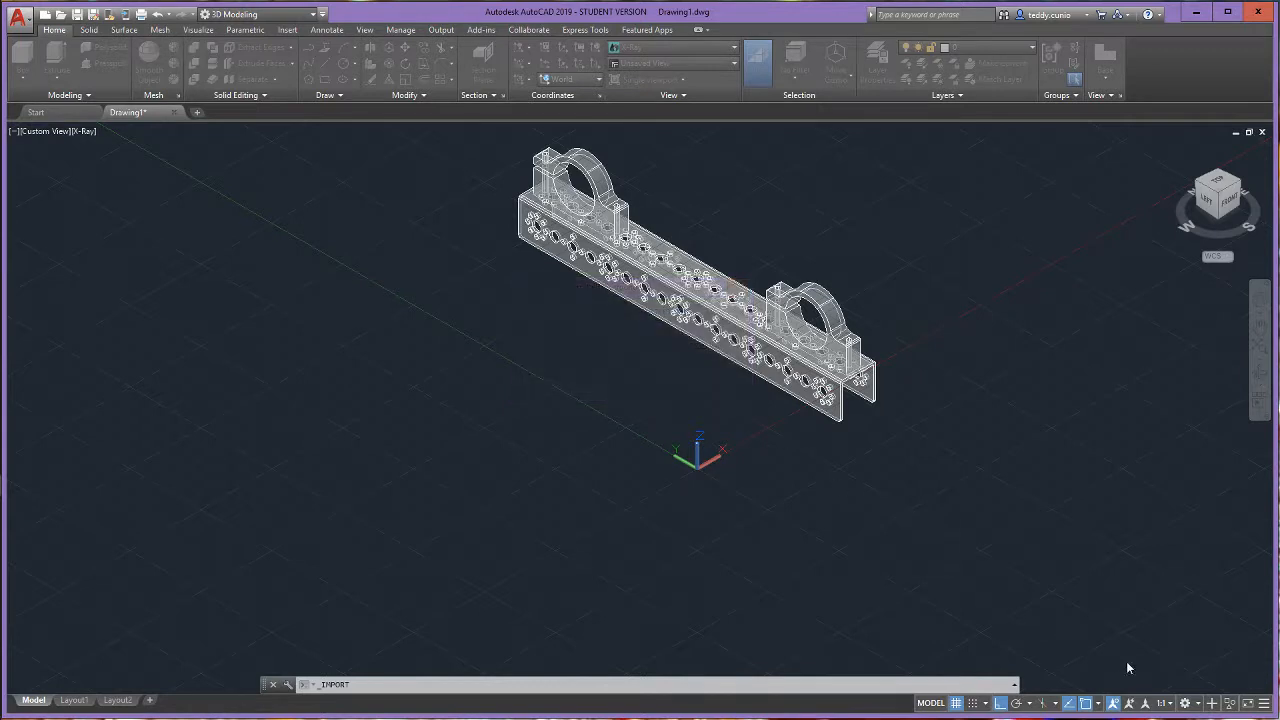
{"action": "left_click", "coordinate": [1159, 679]}
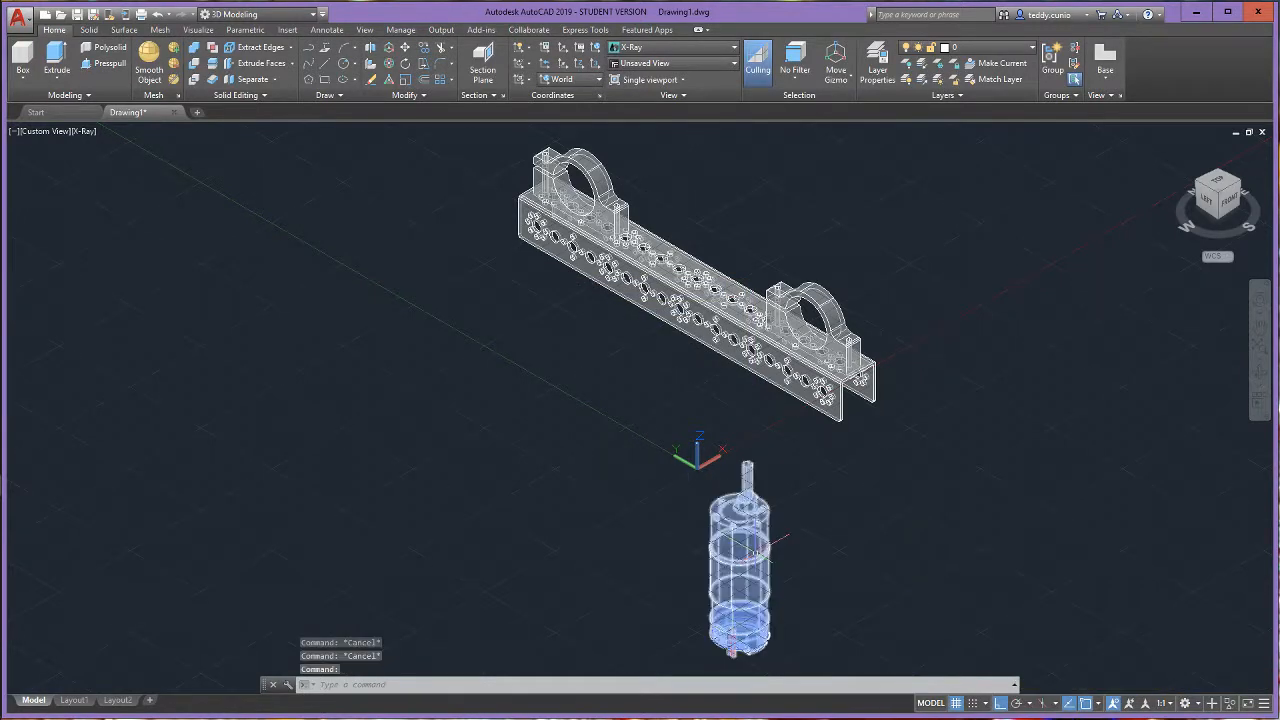
- Use 3D Rotate to turn the upright motor 90 degrees about the X axis, so it lies parallel to the channel
{"action": "left_click", "coordinate": [390, 64]}
{"action": "left_click", "coordinate": [766, 572]}
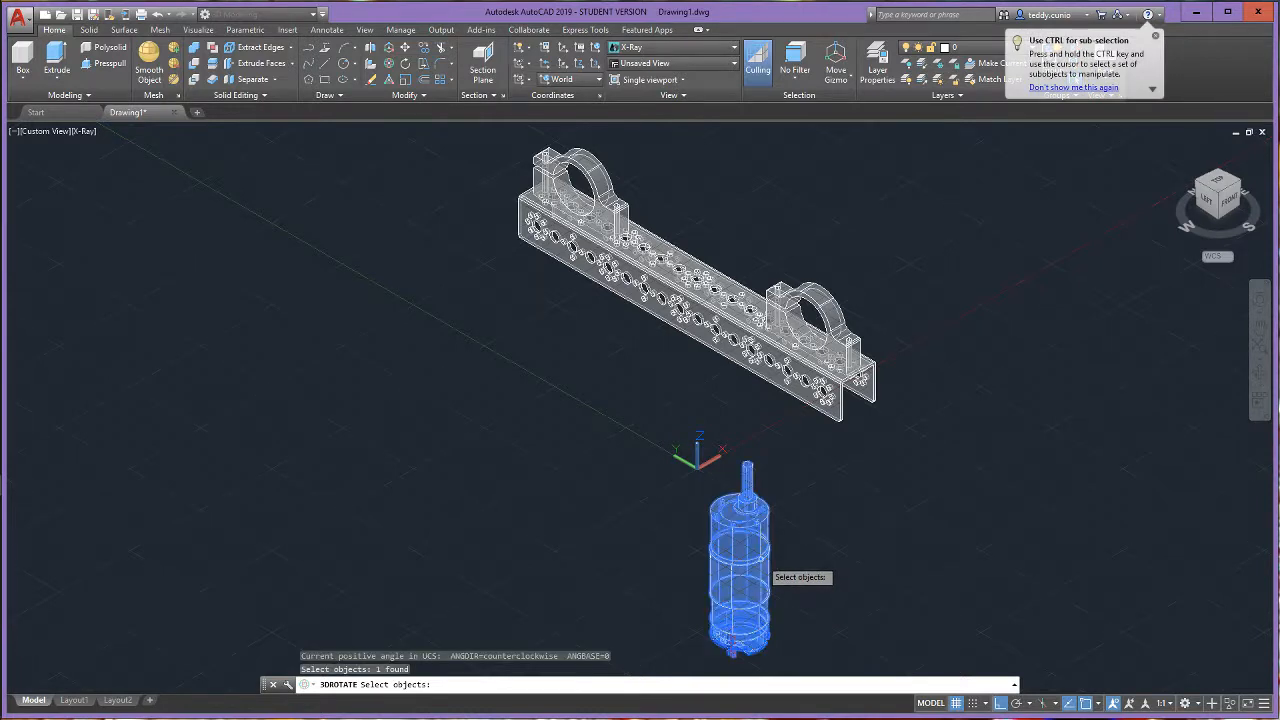
{"action": "key", "text": "Return"}
{"action": "left_click", "coordinate": [645, 512]}
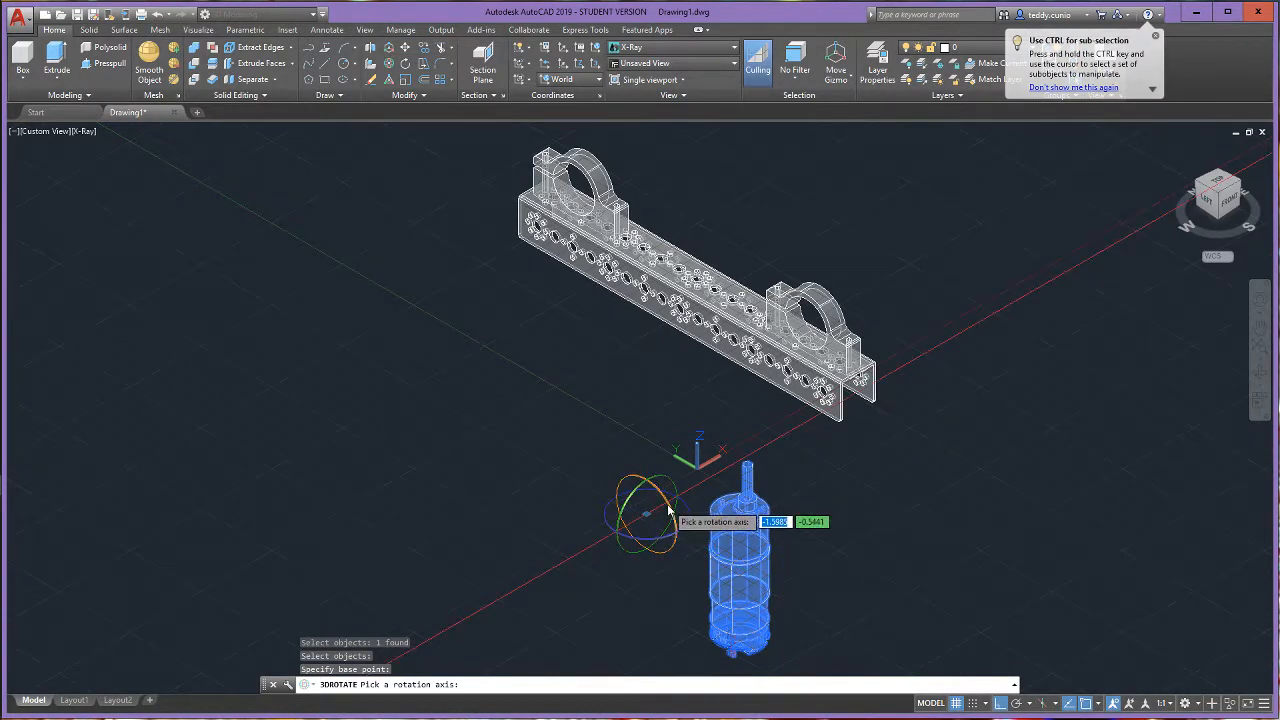
{"action": "left_click", "coordinate": [669, 511]}
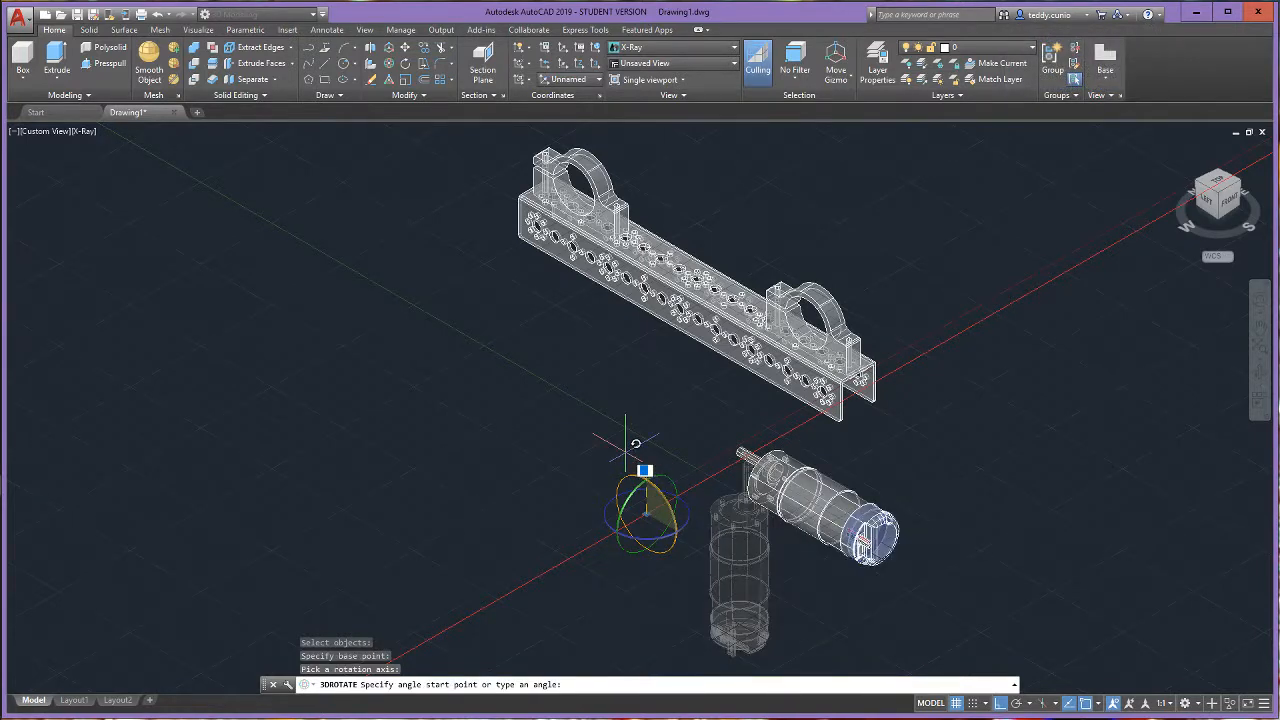
{"action": "key", "text": "Escape"}
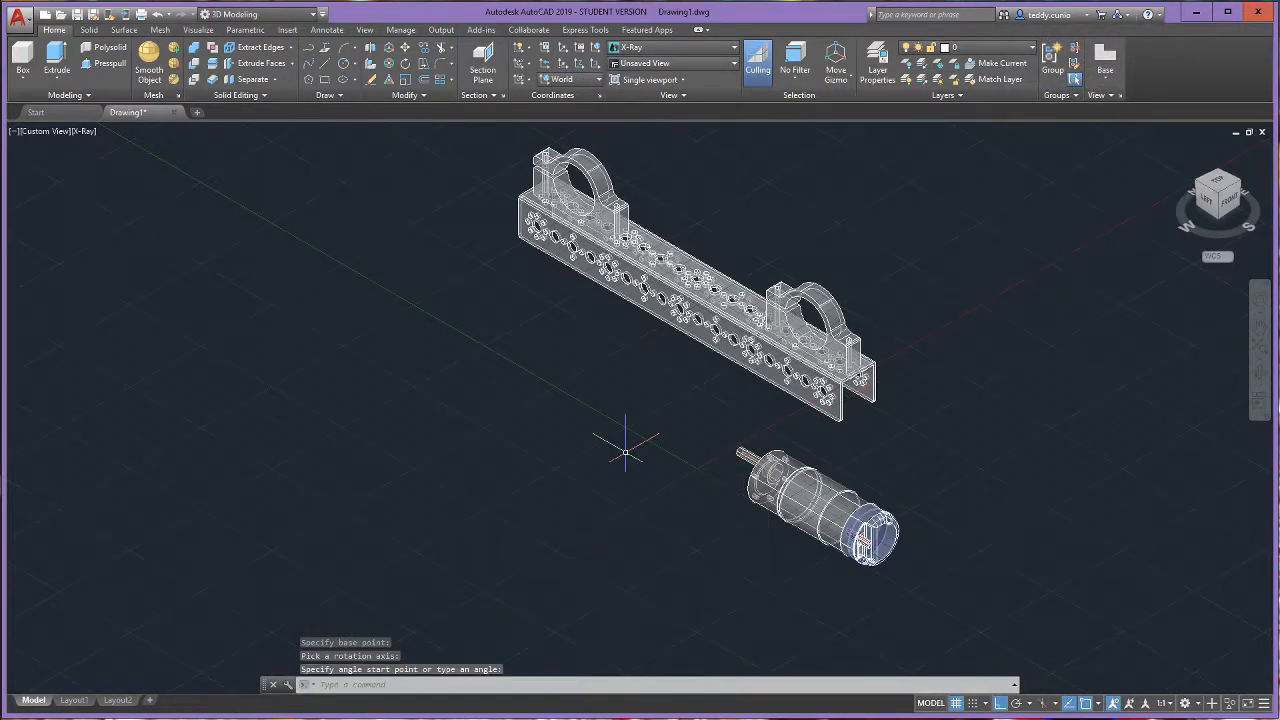
- Use 3D Rotate to turn the lying motor 90 degrees about the Z axis, so it runs crosswise to the channel with its shaft toward negative X
{"action": "left_click", "coordinate": [390, 72]}
{"action": "left_click", "coordinate": [815, 505]}
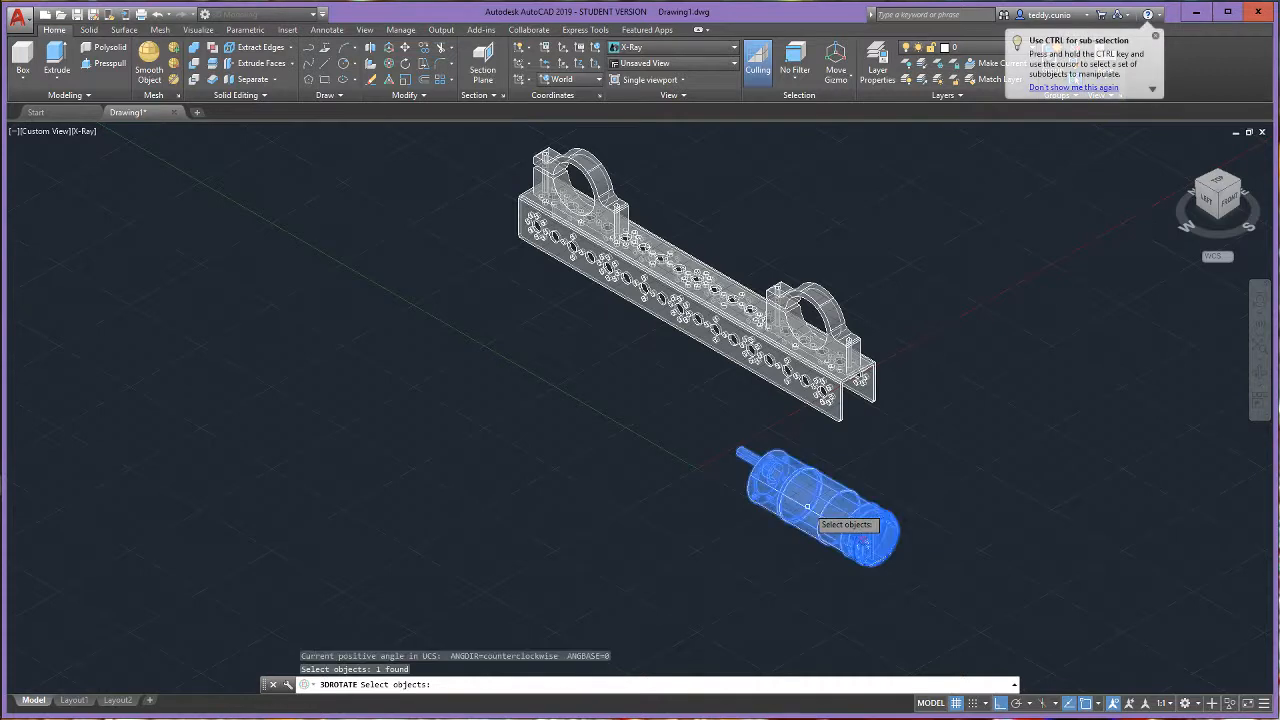
{"action": "key", "text": "Return"}
{"action": "left_click", "coordinate": [745, 545]}
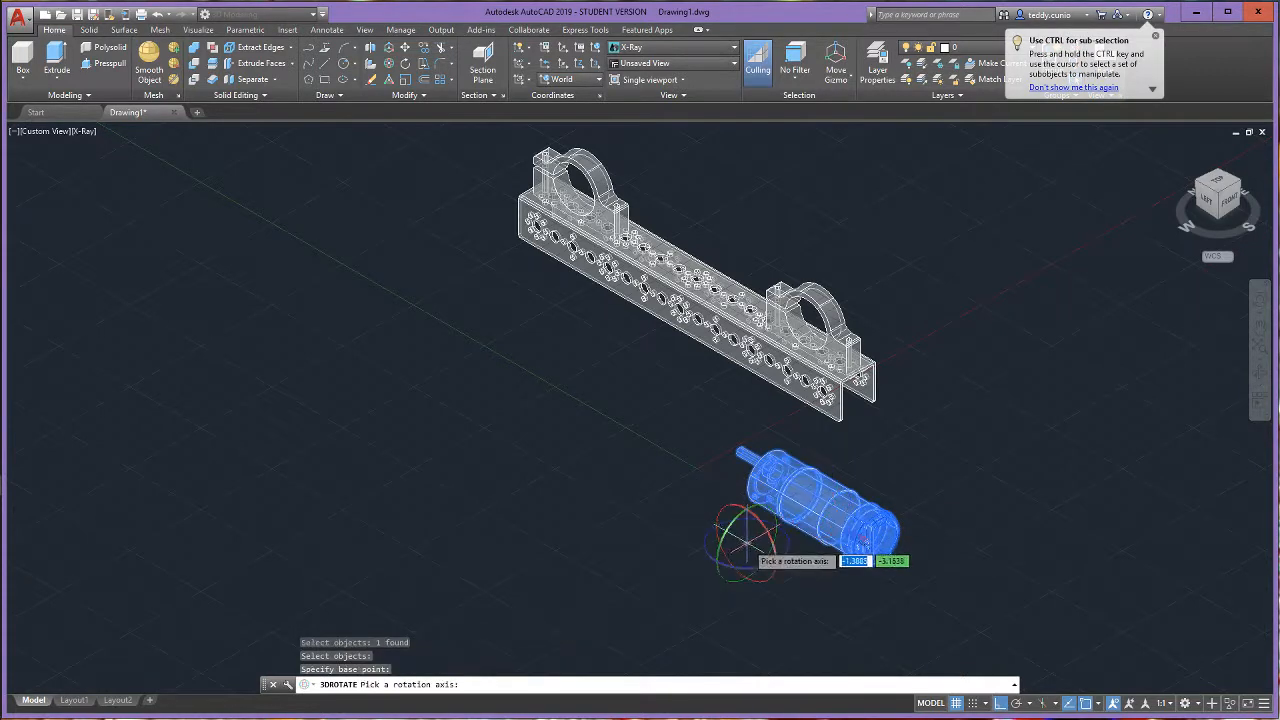
{"action": "left_click", "coordinate": [741, 570]}
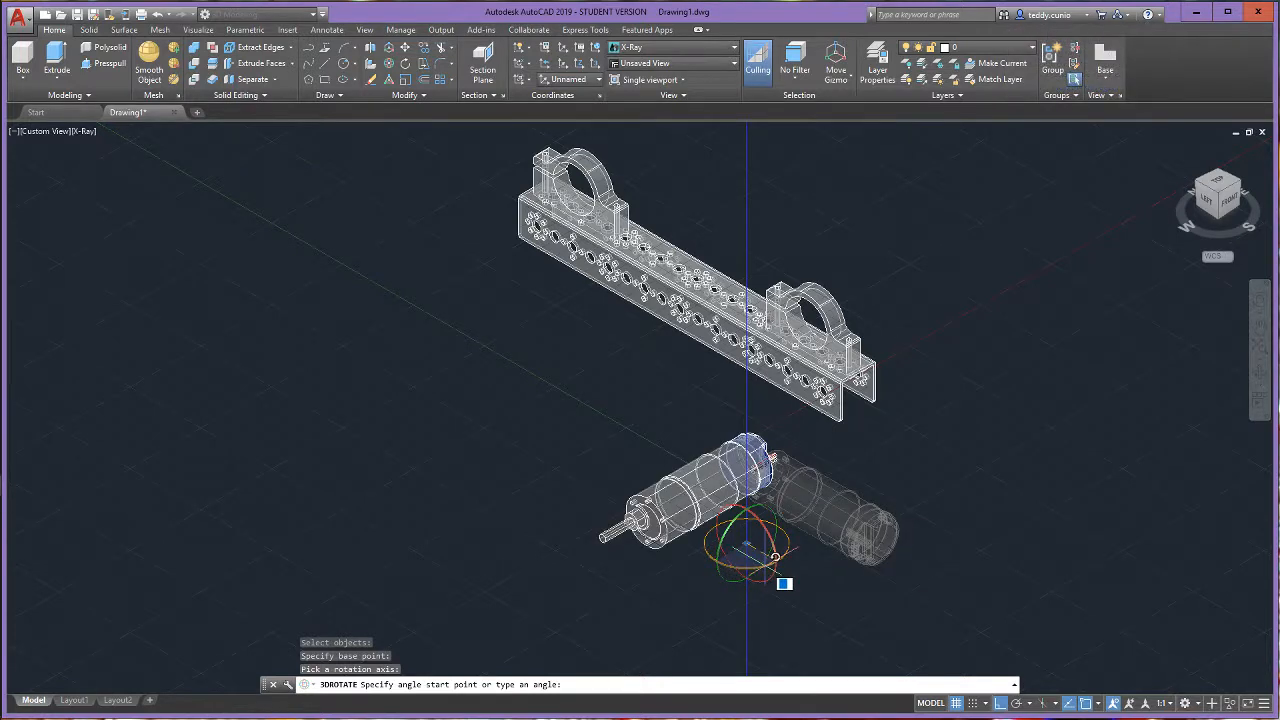
{"action": "key", "text": "Return"}
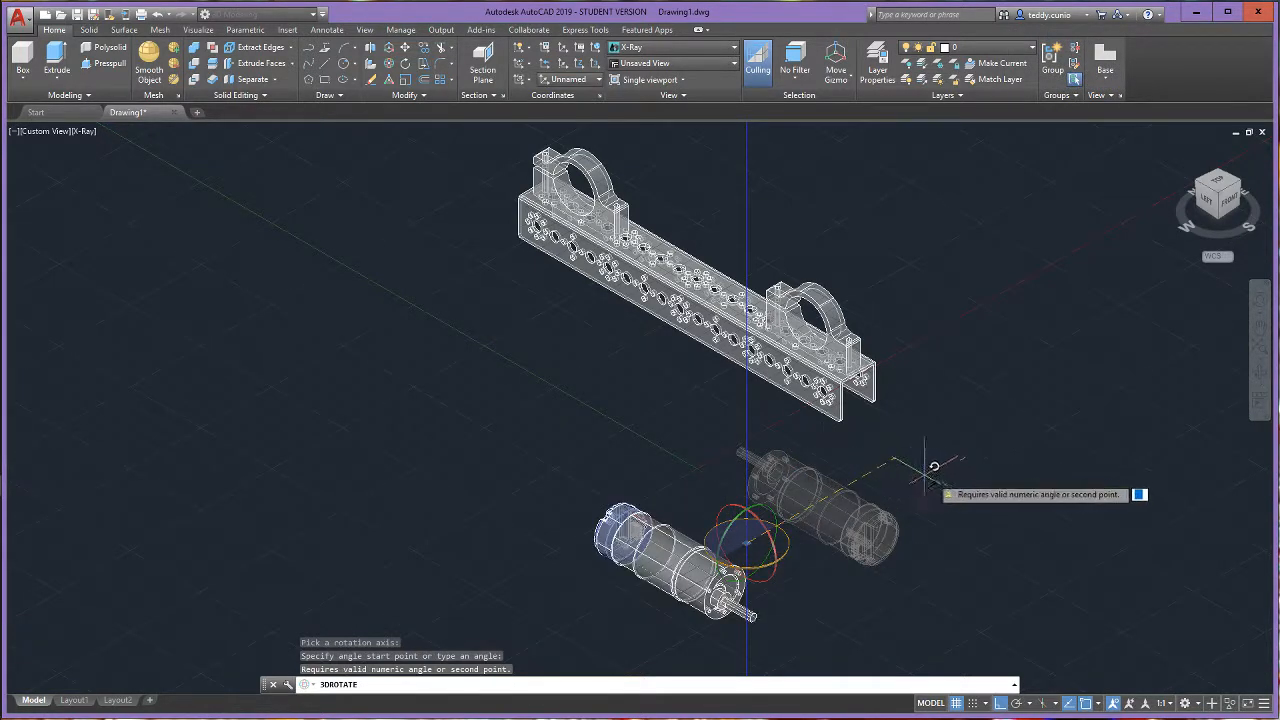
{"action": "key", "text": "Escape"}
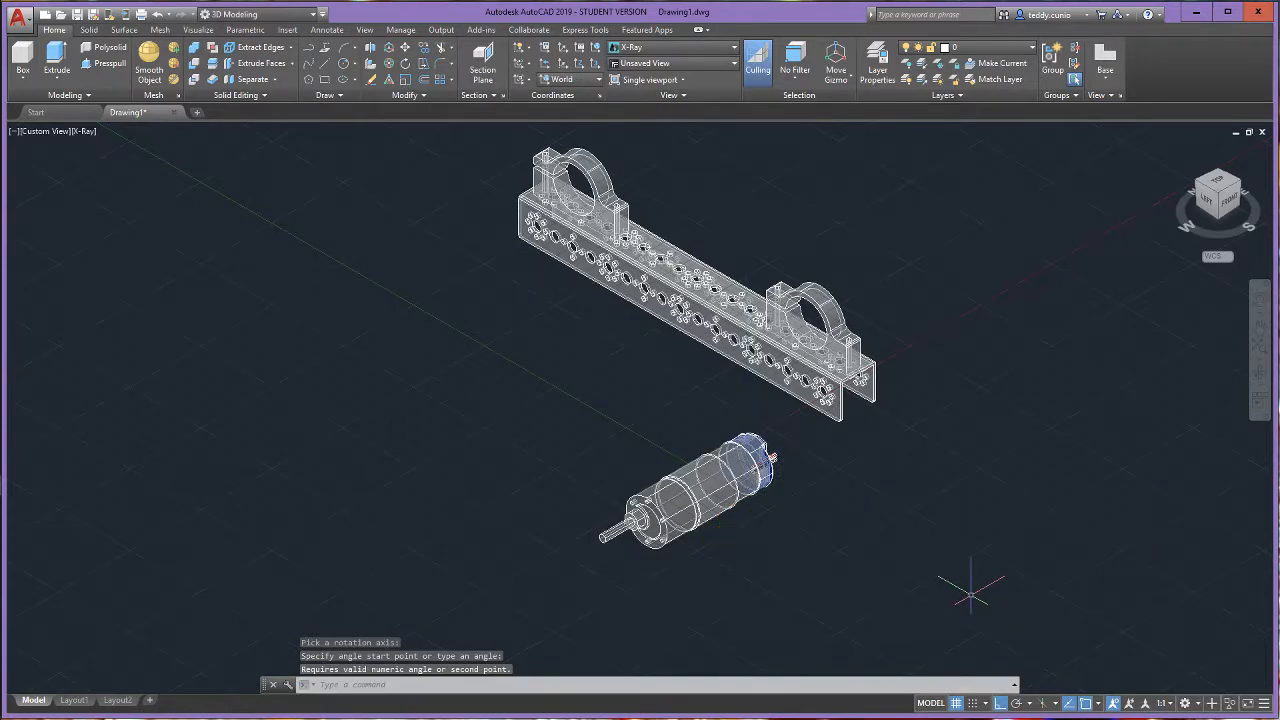
- Use 3D Move to place the motor from the centre of its rear body circle to the centre of the front mount's ring
{"action": "scroll", "coordinate": [704, 495], "scroll_direction": "up", "scroll_amount": 5}
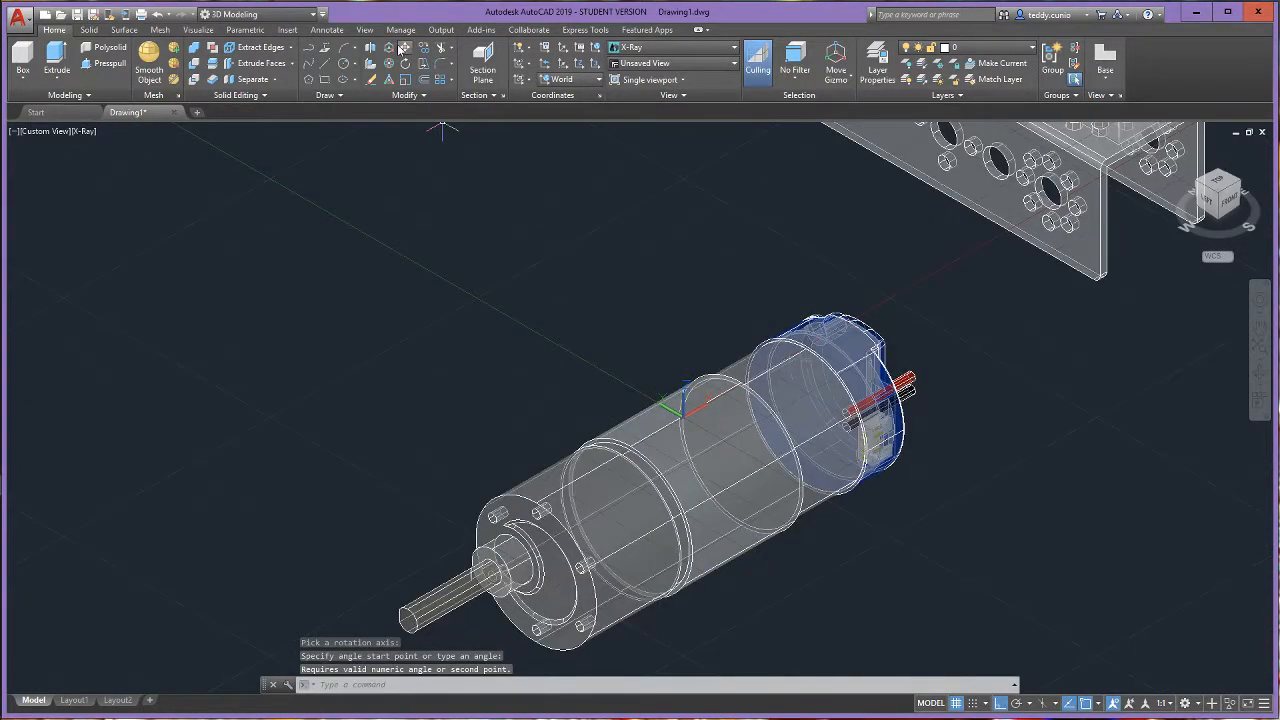
{"action": "left_click", "coordinate": [403, 48]}
{"action": "scroll", "coordinate": [766, 495], "scroll_direction": "up", "scroll_amount": 3}
{"action": "left_click", "coordinate": [749, 476]}
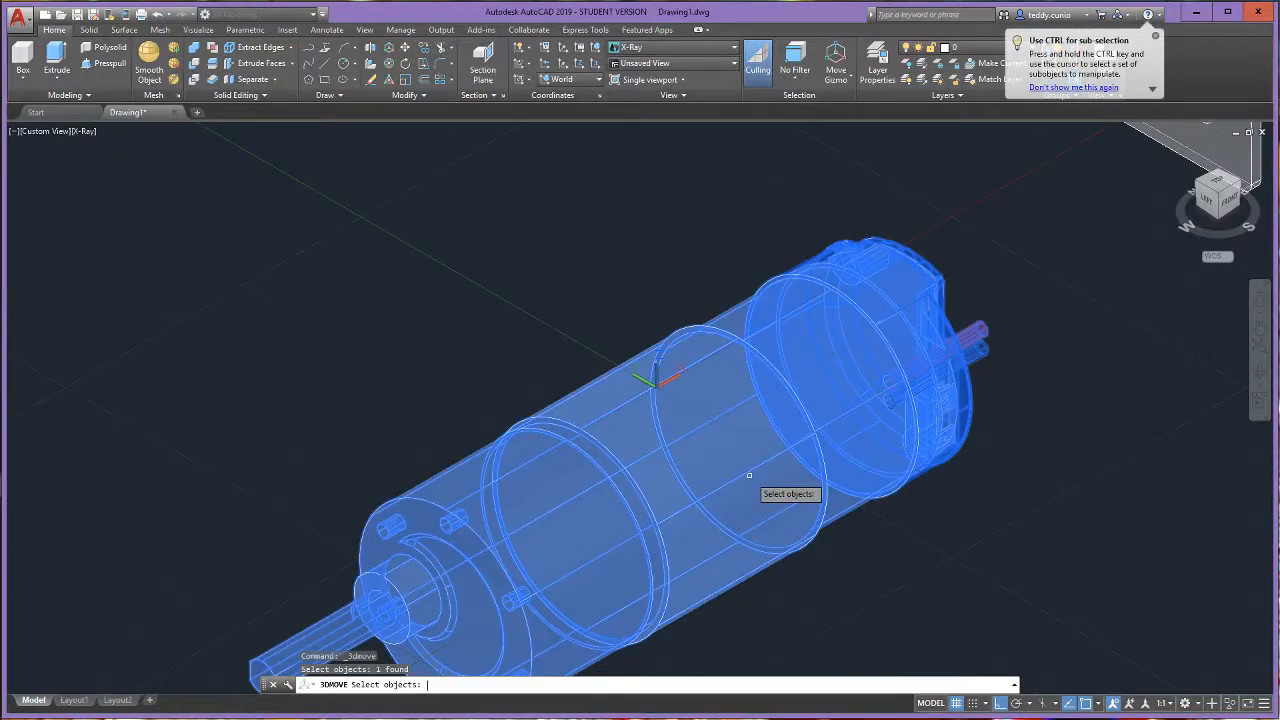
{"action": "key", "text": "Return"}
{"action": "scroll", "coordinate": [690, 485], "scroll_direction": "down", "scroll_amount": 3}
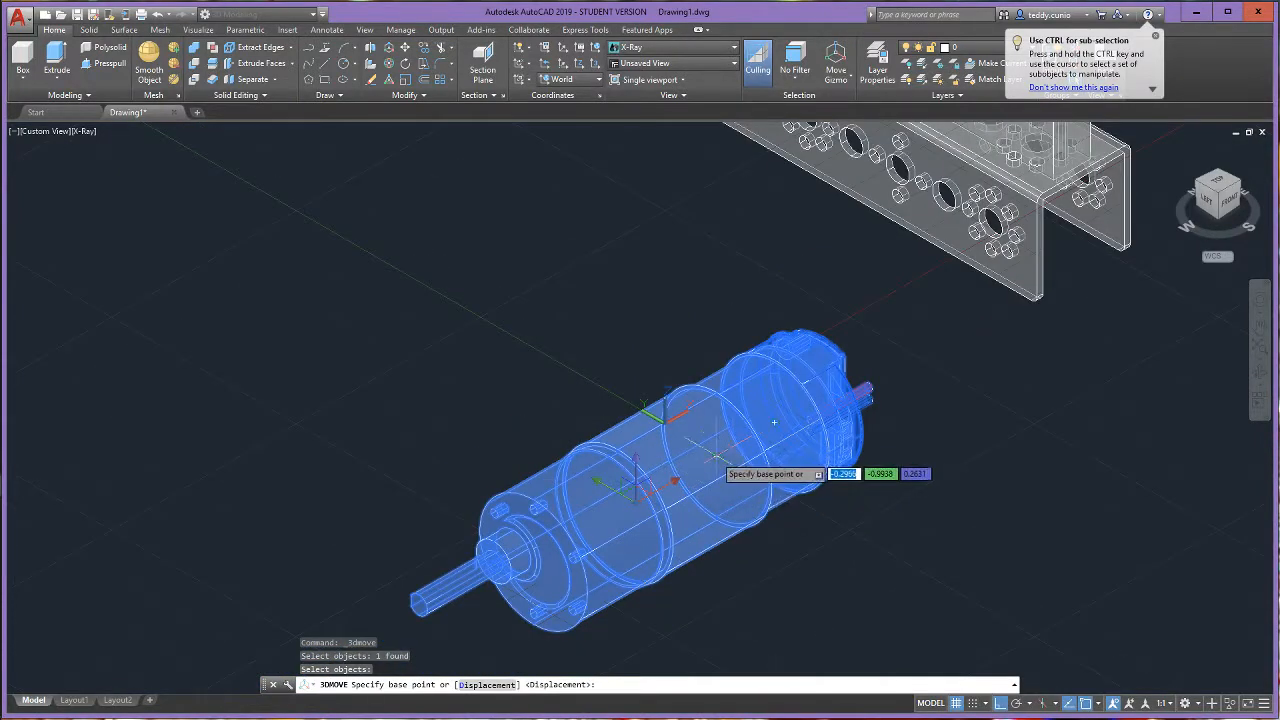
{"action": "left_click", "coordinate": [774, 423]}
{"action": "scroll", "coordinate": [744, 450], "scroll_direction": "down", "scroll_amount": 3}
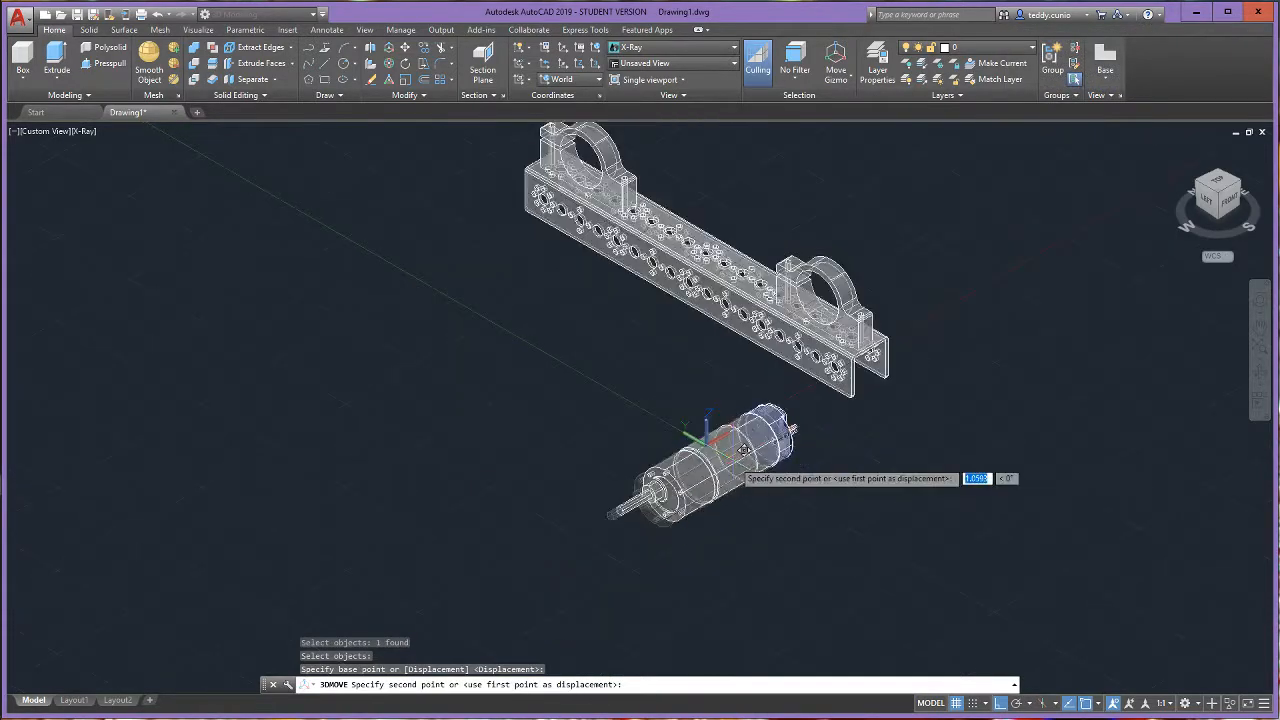
{"action": "scroll", "coordinate": [830, 280], "scroll_direction": "up", "scroll_amount": 6}
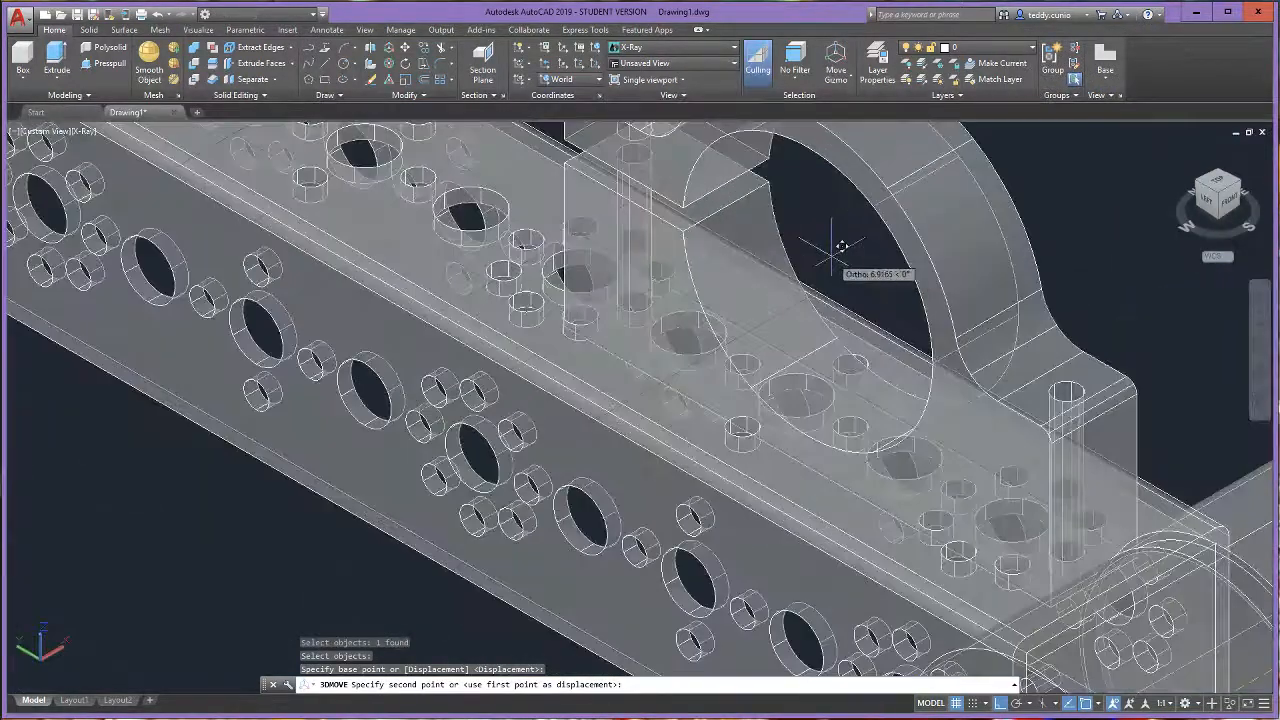
{"action": "scroll", "coordinate": [842, 246], "scroll_direction": "down", "scroll_amount": 2}
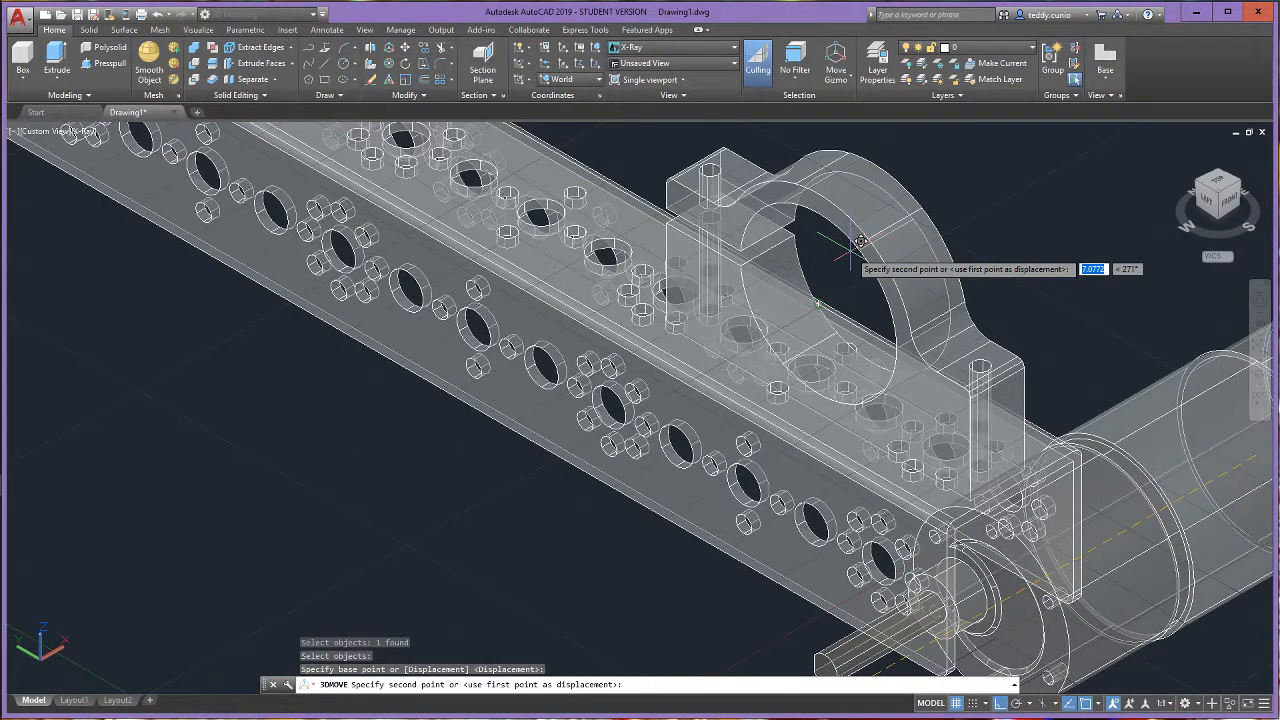
{"action": "left_click", "coordinate": [860, 241]}
- Import 44260_txm torquenado dc motor.step again and insert it as a second motor in the drawing
{"action": "scroll", "coordinate": [772, 287], "scroll_direction": "down", "scroll_amount": 5}
{"action": "scroll", "coordinate": [772, 287], "scroll_direction": "up", "scroll_amount": 2}
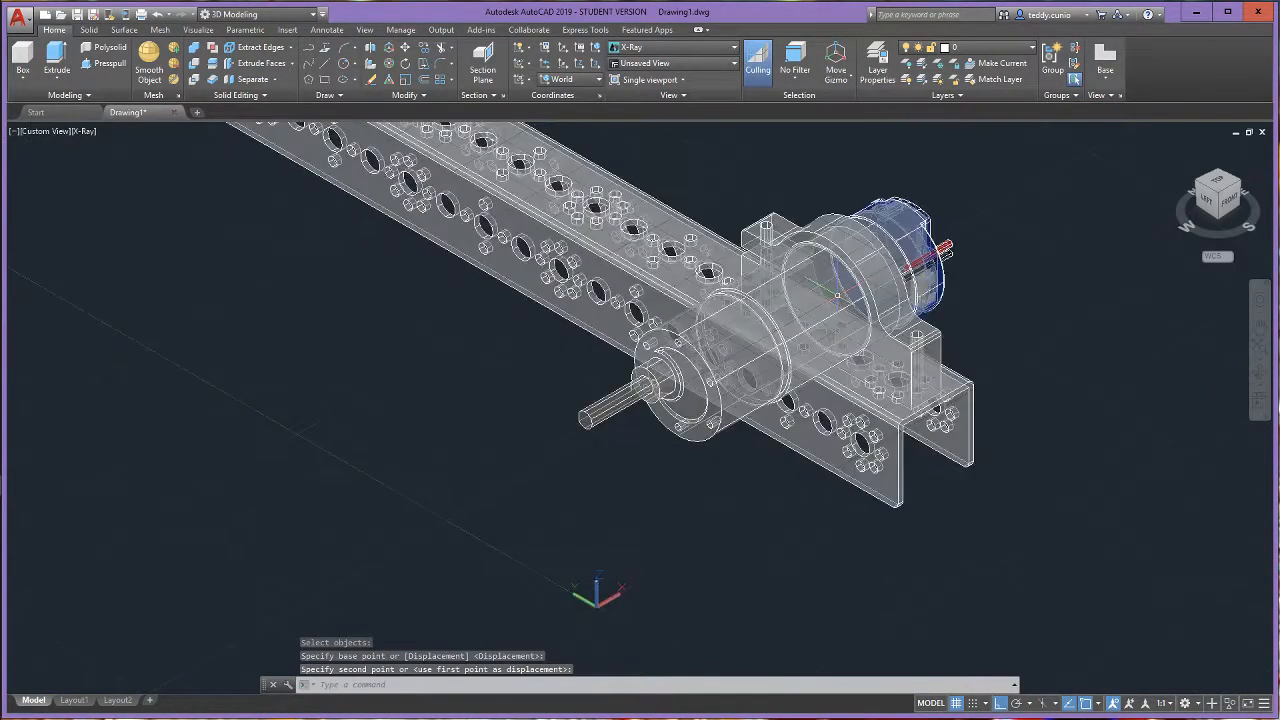
{"action": "scroll", "coordinate": [772, 287], "scroll_direction": "down", "scroll_amount": 3}
{"action": "scroll", "coordinate": [557, 337], "scroll_direction": "up", "scroll_amount": 2}
{"action": "scroll", "coordinate": [535, 237], "scroll_direction": "up", "scroll_amount": 2}
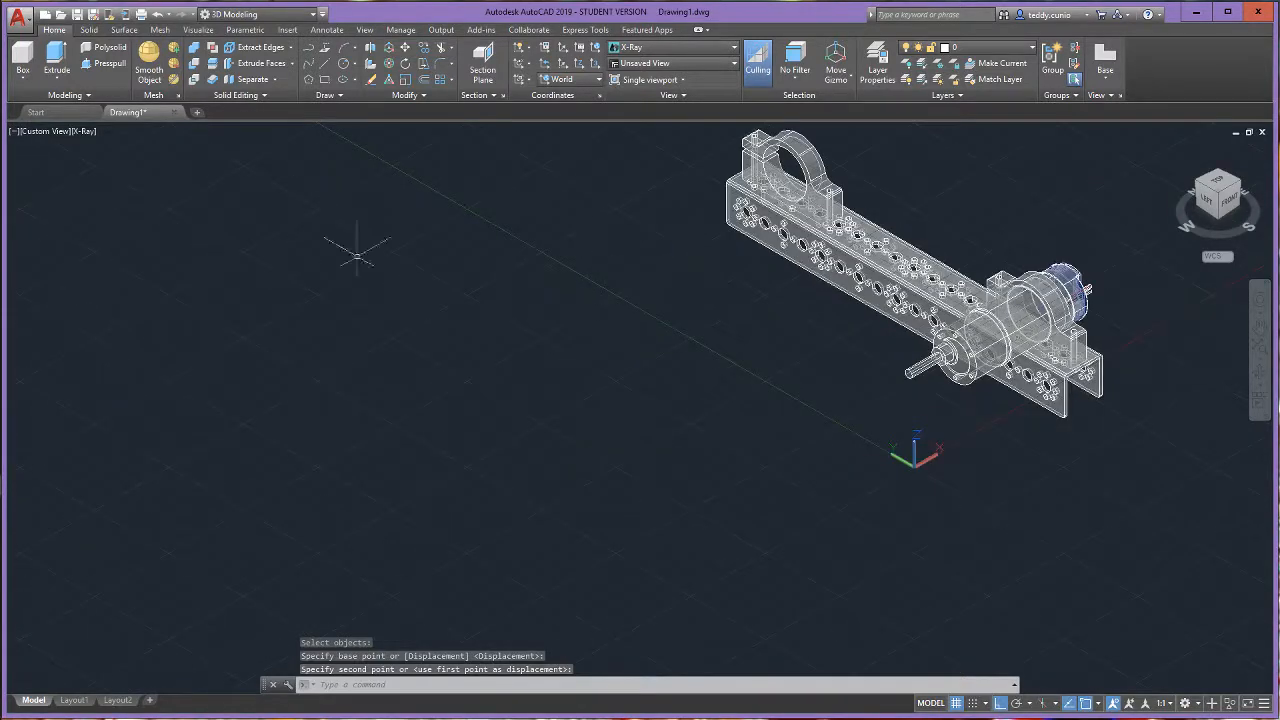
{"action": "left_click", "coordinate": [33, 16]}
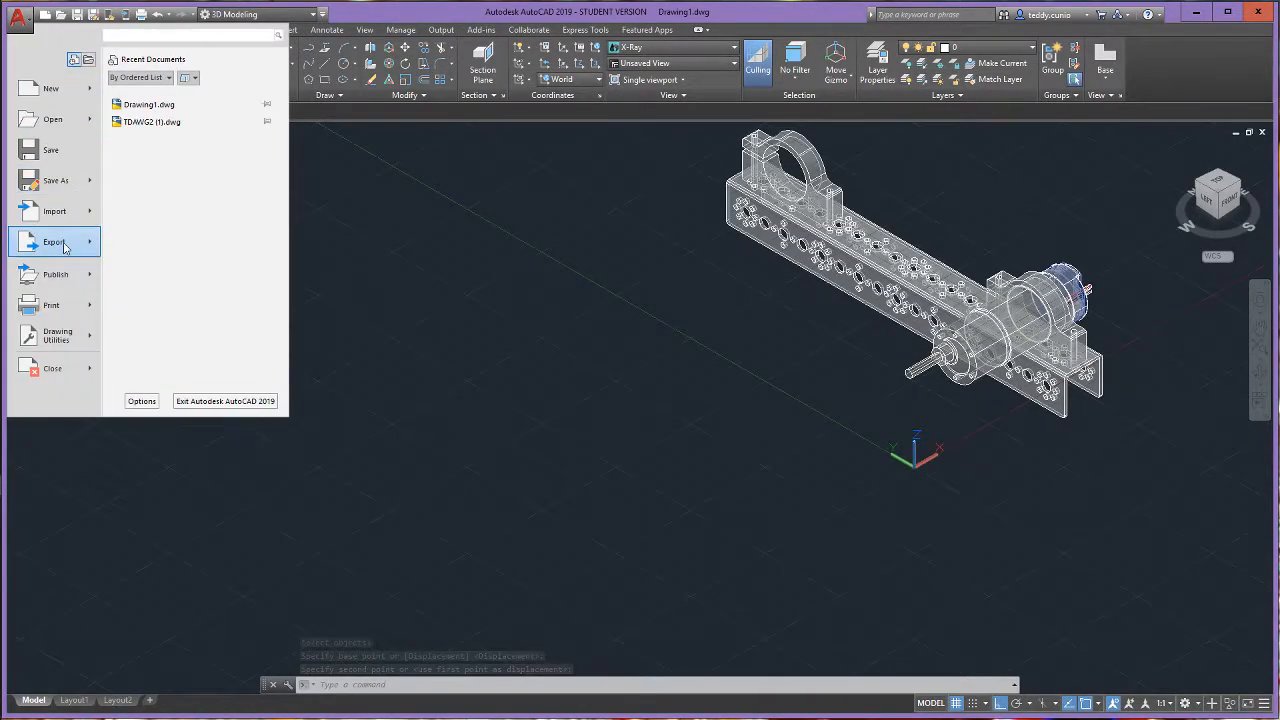
{"action": "mouse_move", "coordinate": [55, 213]}
{"action": "left_click", "coordinate": [192, 168]}
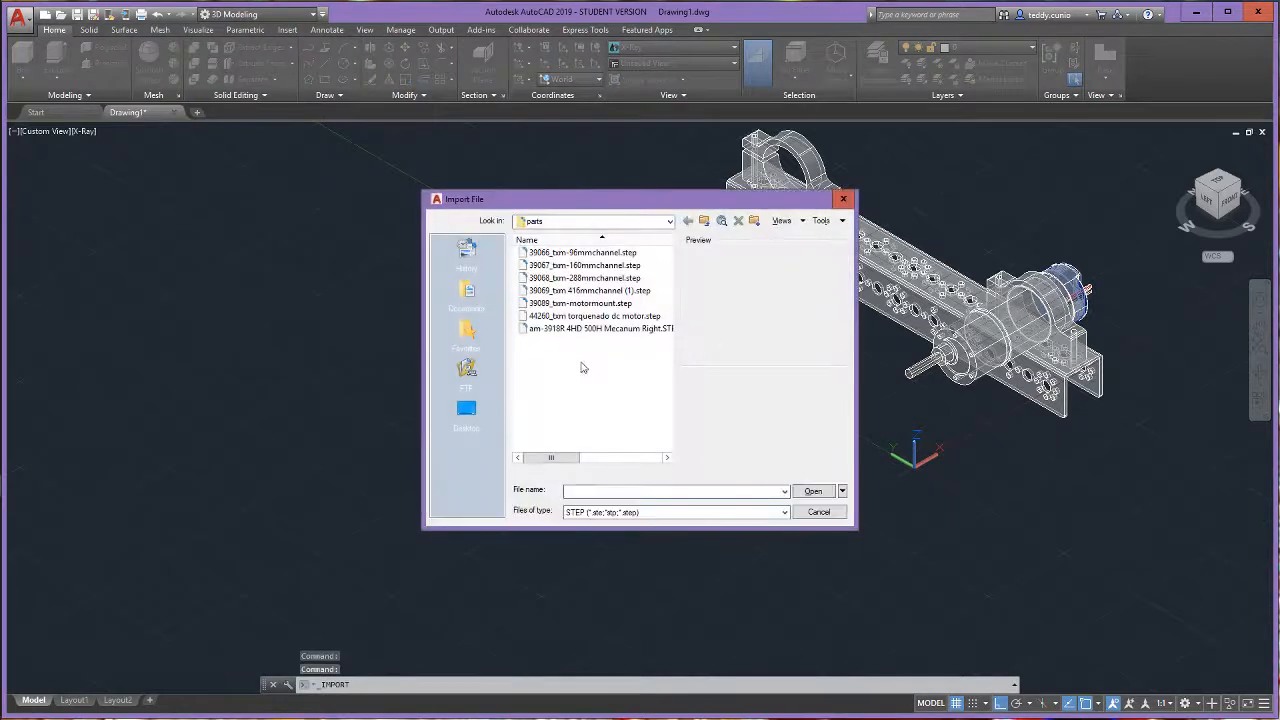
{"action": "left_click", "coordinate": [602, 318]}
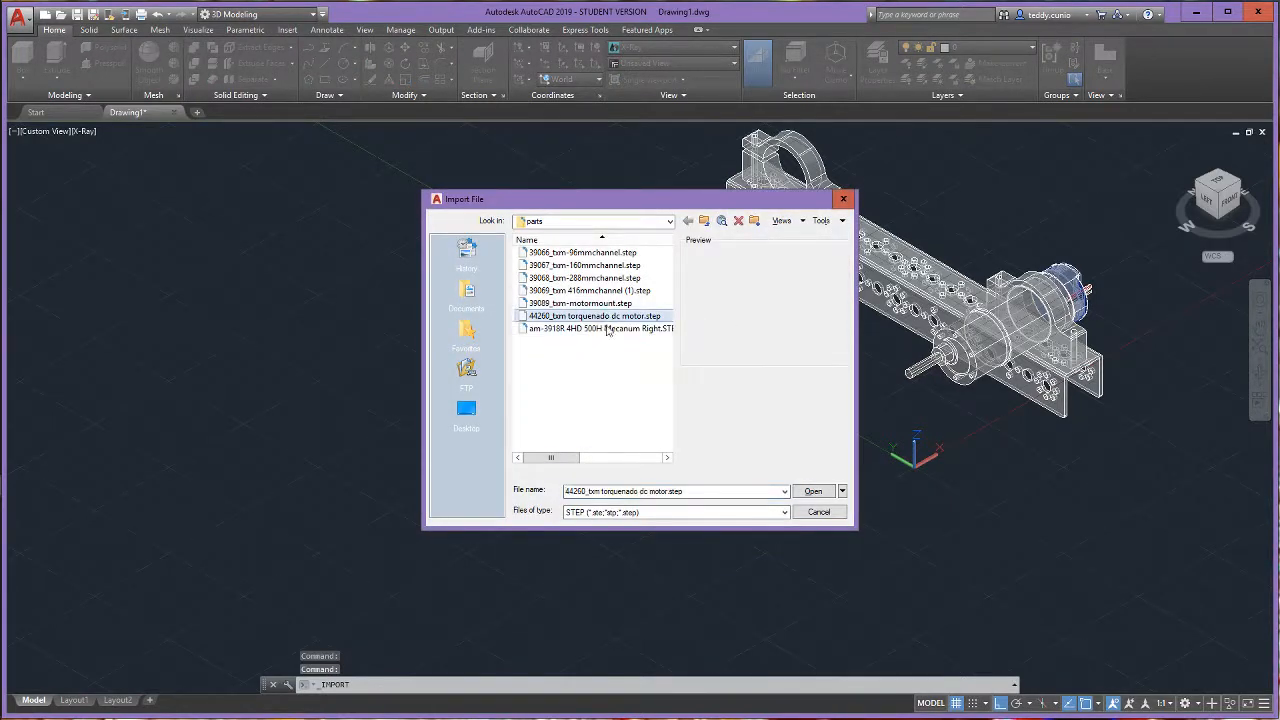
{"action": "left_click", "coordinate": [815, 492]}
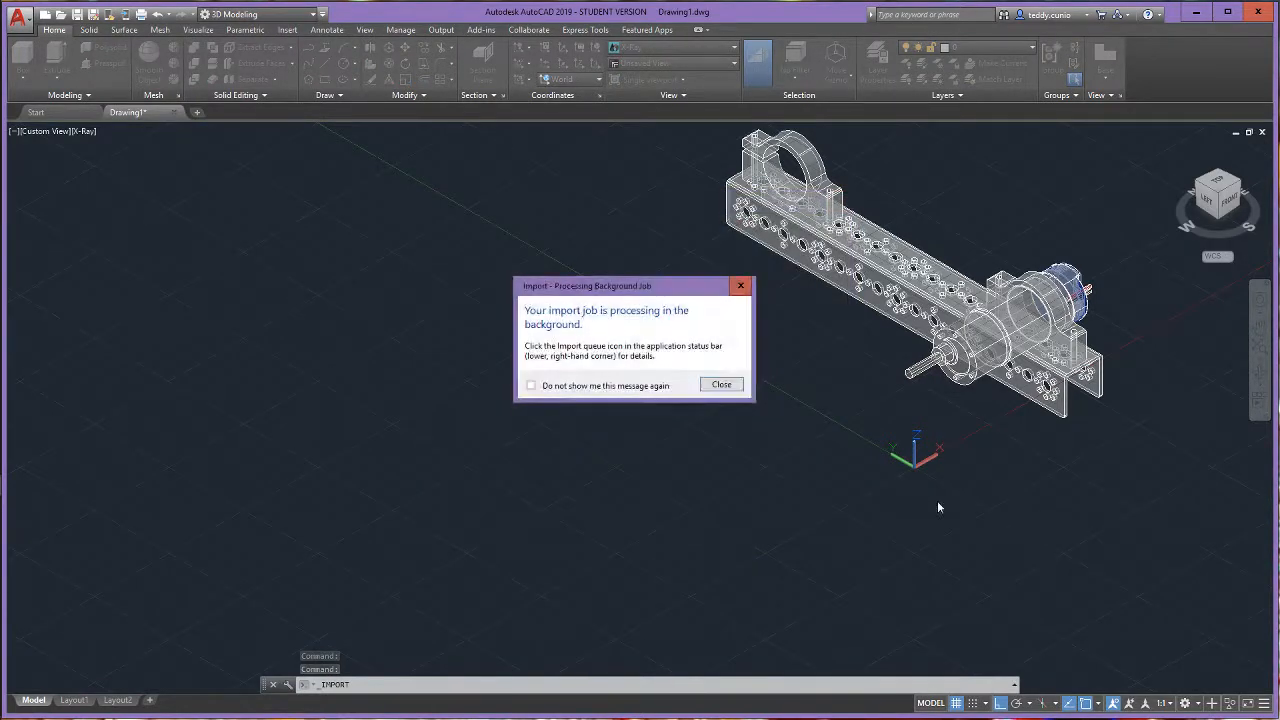
{"action": "left_click", "coordinate": [720, 386]}
{"action": "left_click", "coordinate": [1138, 679]}
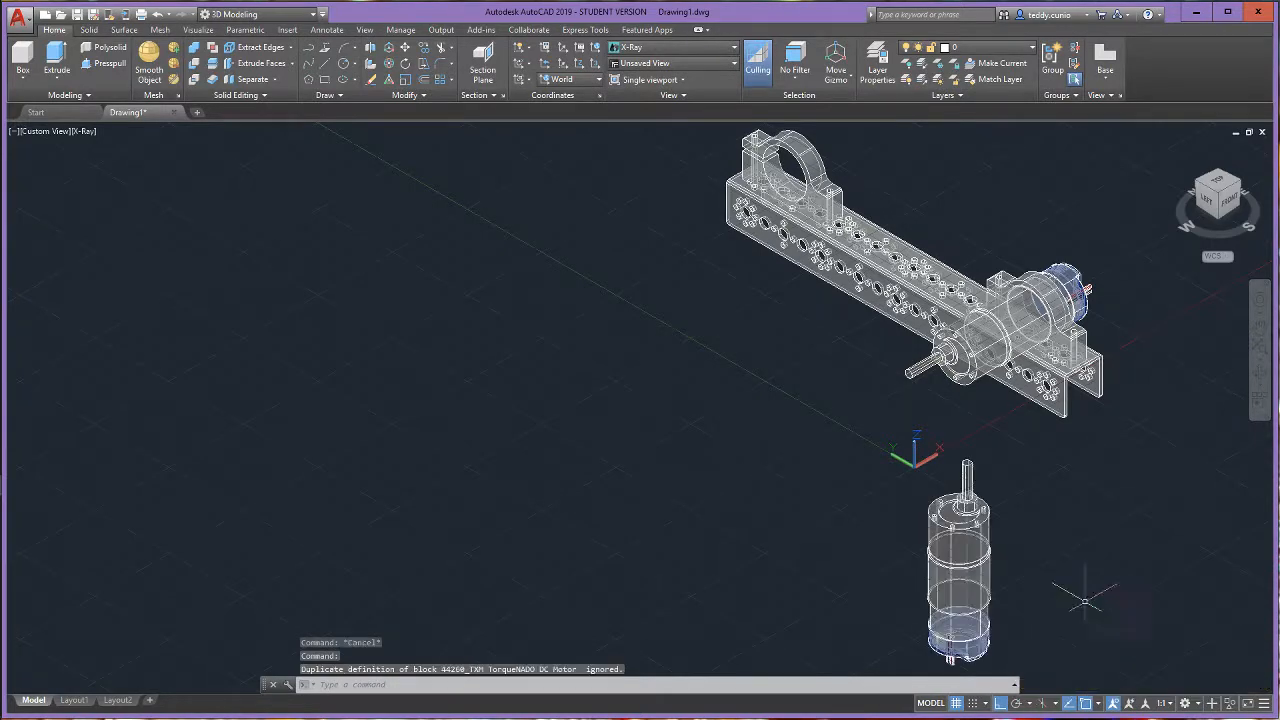
- Try to tilt the second motor about the X axis with 3D Rotate, and undo that rotation
{"action": "scroll", "coordinate": [1071, 592], "scroll_direction": "up", "scroll_amount": 3}
{"action": "left_click", "coordinate": [372, 80]}
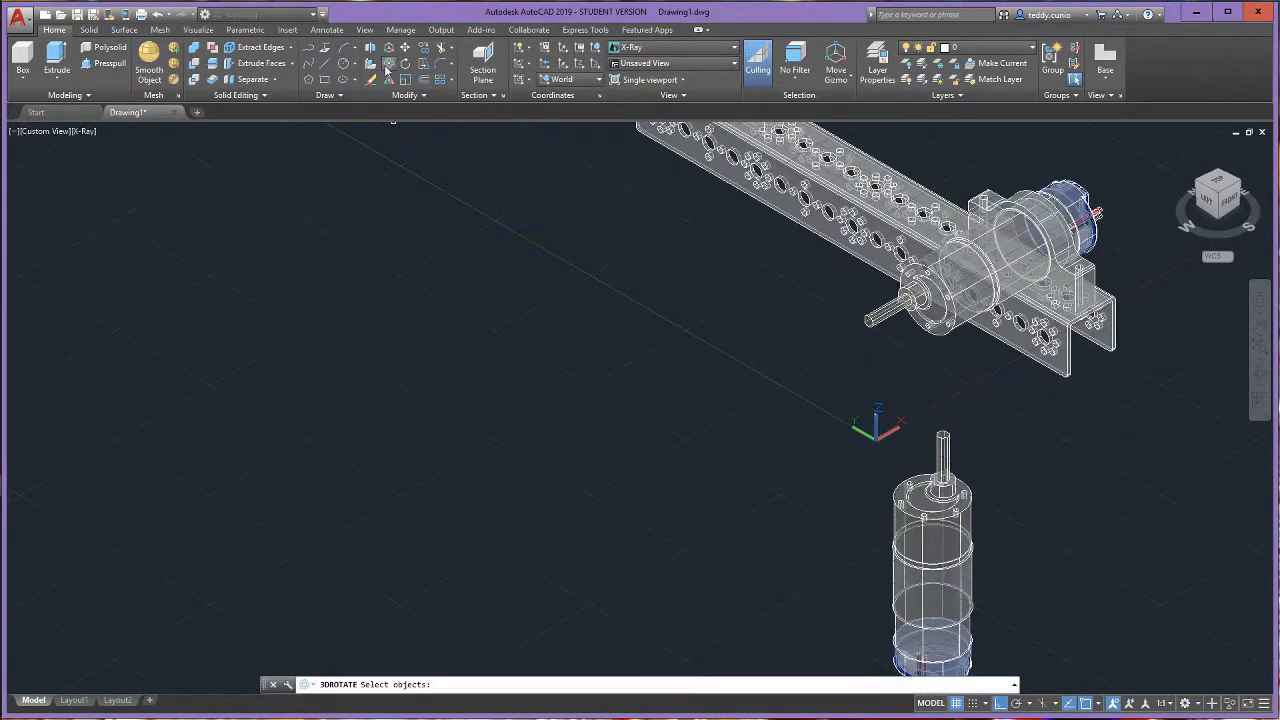
{"action": "left_click", "coordinate": [932, 546]}
{"action": "key", "text": "Return"}
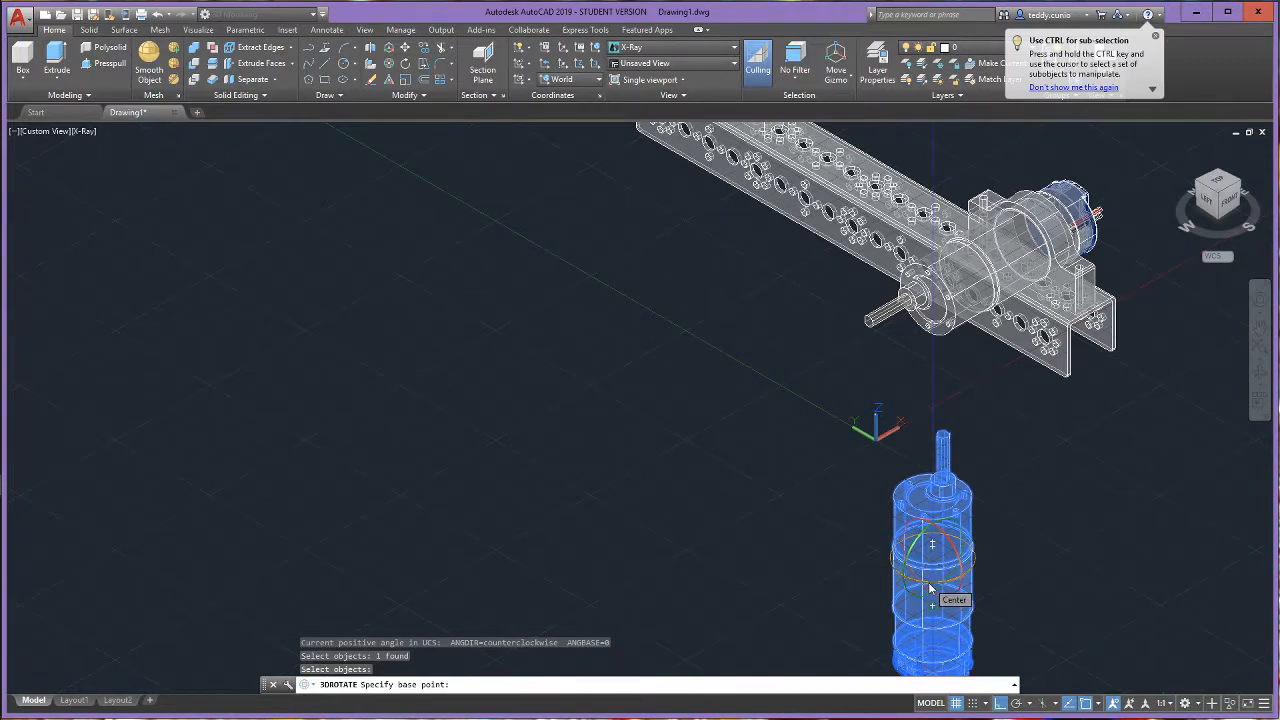
{"action": "left_click", "coordinate": [951, 541]}
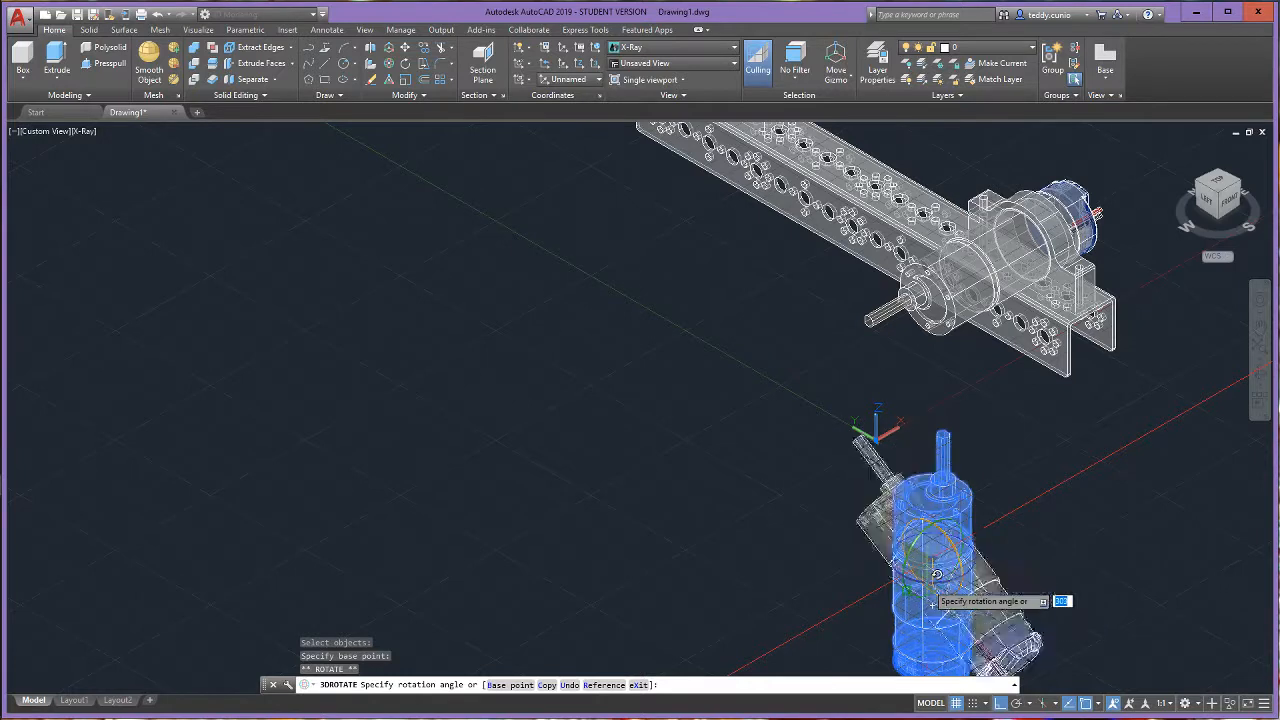
{"action": "left_click", "coordinate": [937, 575]}
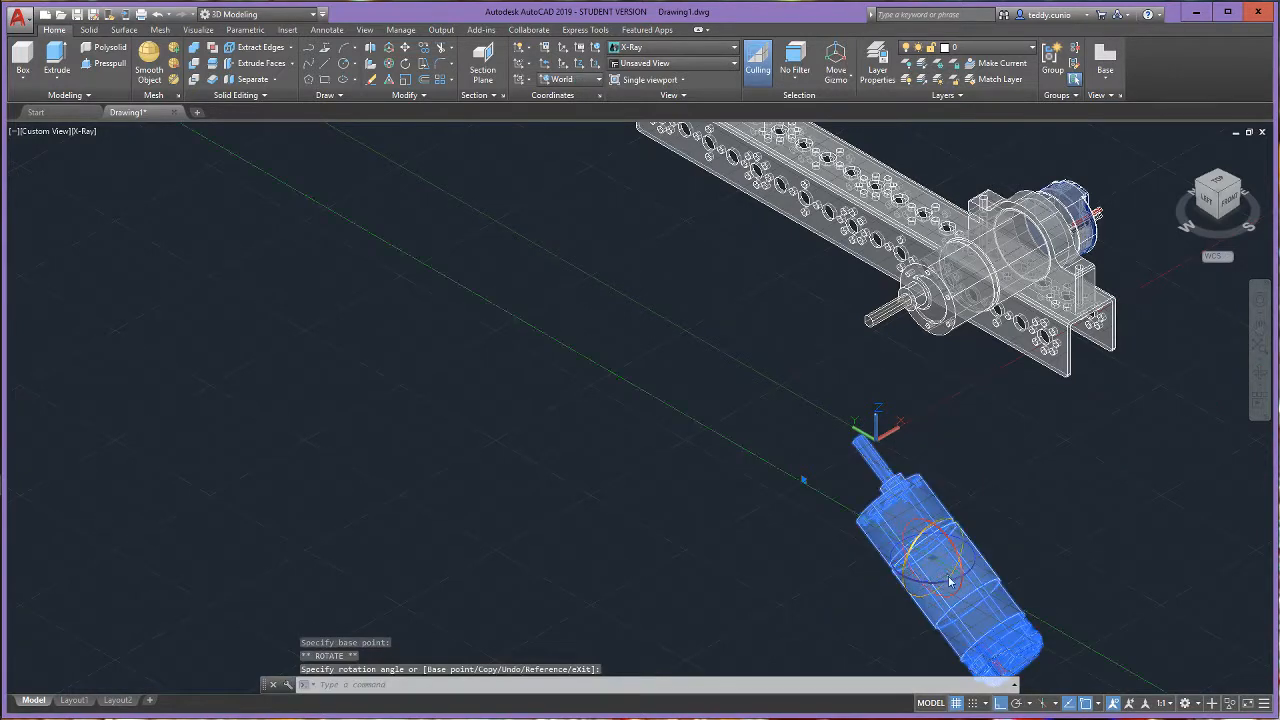
{"action": "left_click", "coordinate": [163, 15]}
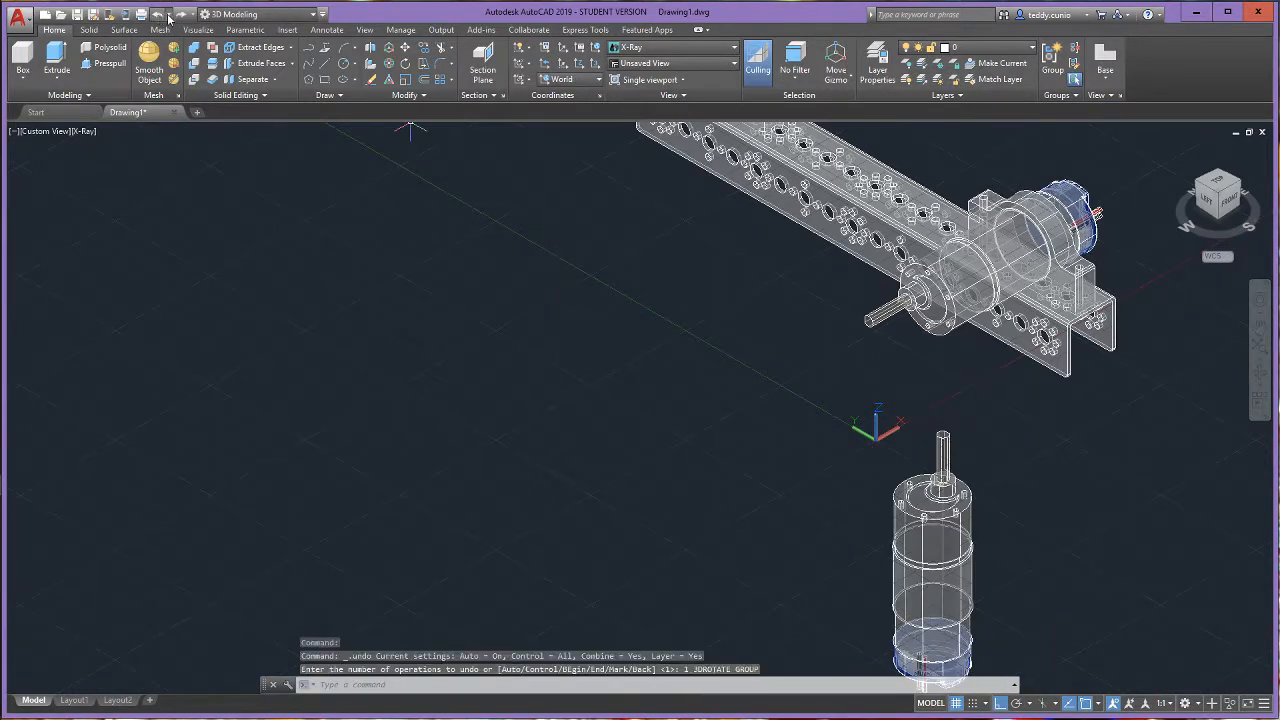
- Use 3D Rotate to tilt the upright second motor 90 degrees about the X axis, so it lies flat along the Y axis
{"action": "left_click", "coordinate": [391, 65]}
{"action": "left_click", "coordinate": [942, 564]}
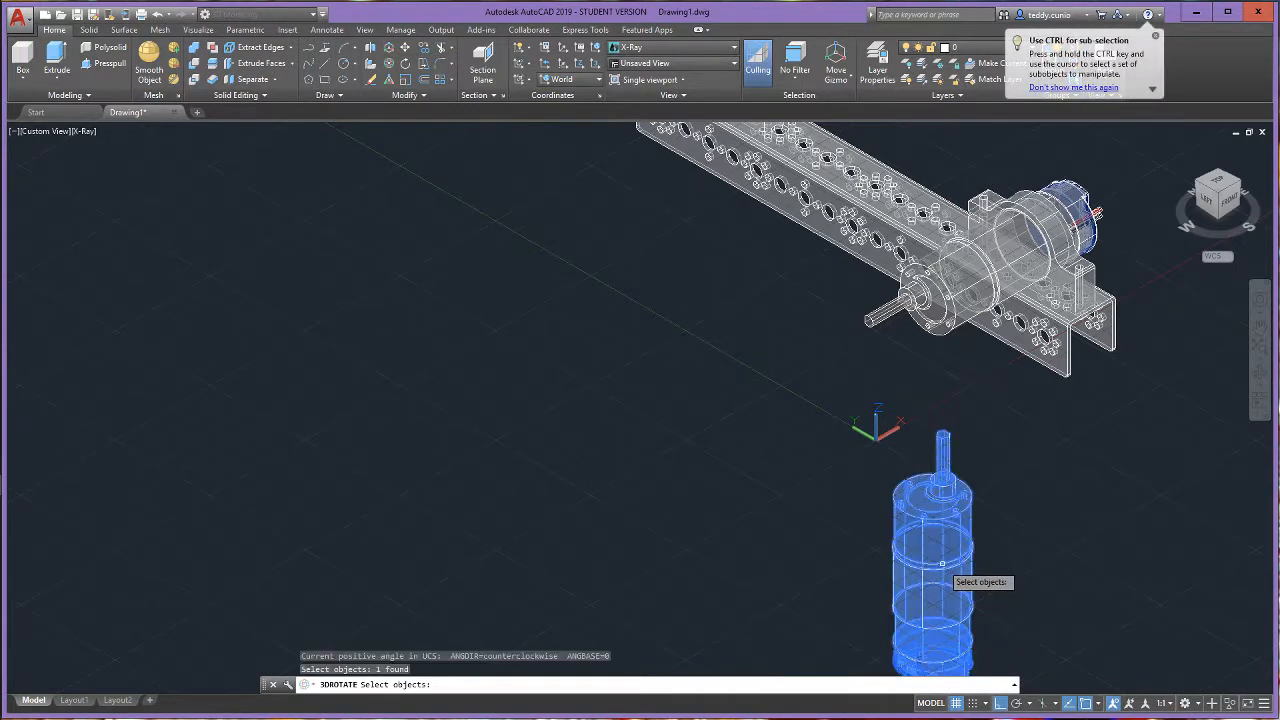
{"action": "key", "text": "Return"}
{"action": "left_click", "coordinate": [853, 511]}
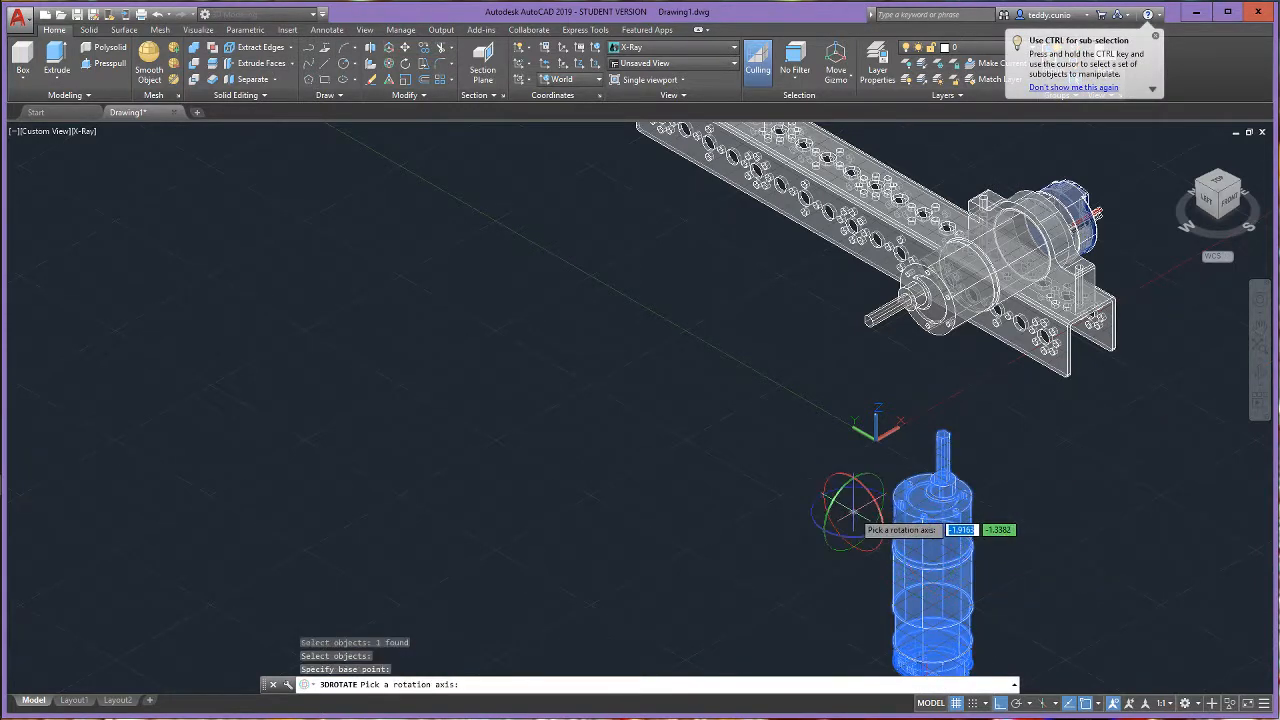
{"action": "left_click", "coordinate": [880, 512]}
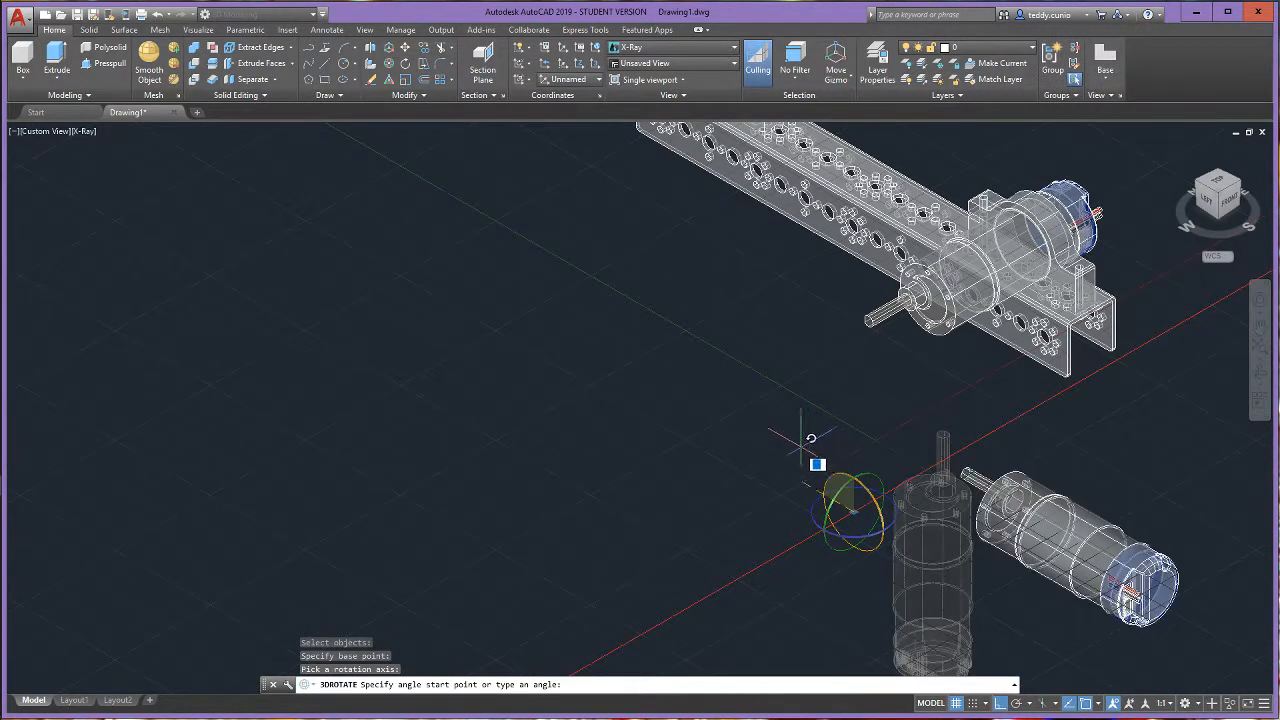
{"action": "left_click", "coordinate": [785, 443]}
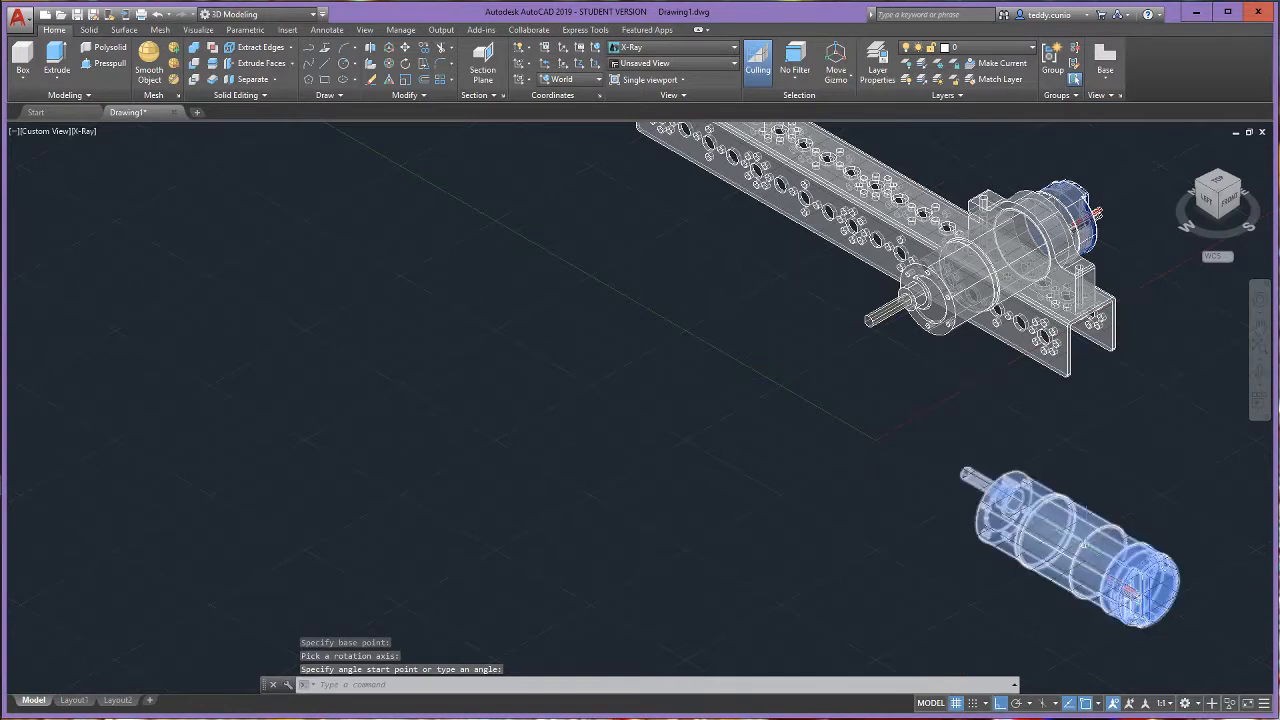
- Use 3D Rotate to turn the lying second motor 90 degrees about the Z axis, so its shaft points toward negative X
{"action": "left_click", "coordinate": [1044, 544]}
{"action": "key", "text": "Return"}
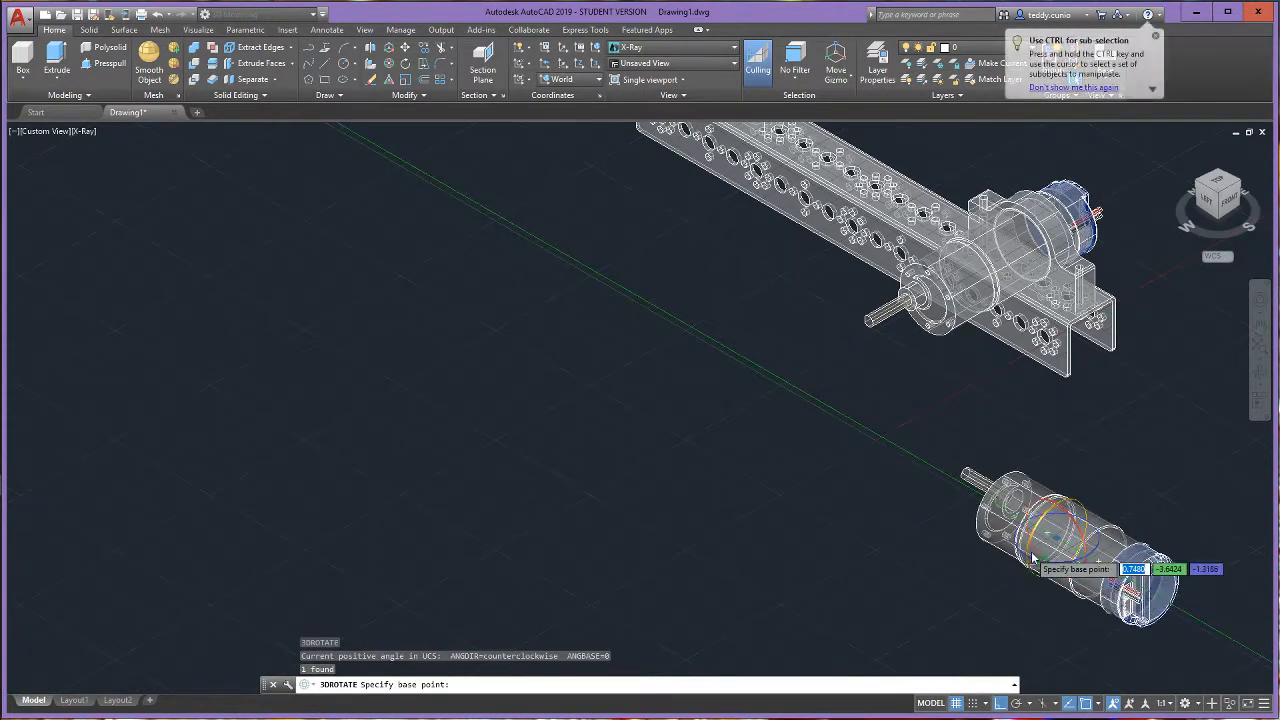
{"action": "left_click", "coordinate": [896, 525]}
{"action": "left_click", "coordinate": [897, 556]}
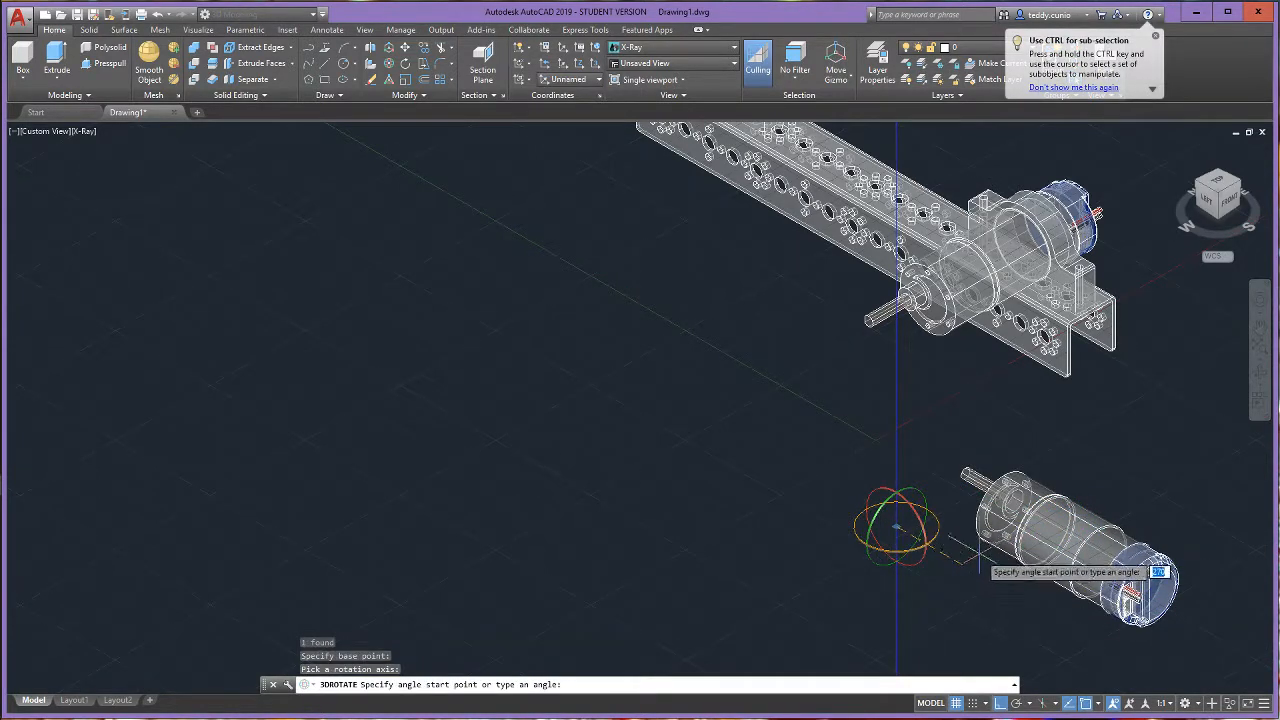
{"action": "left_click", "coordinate": [894, 550]}
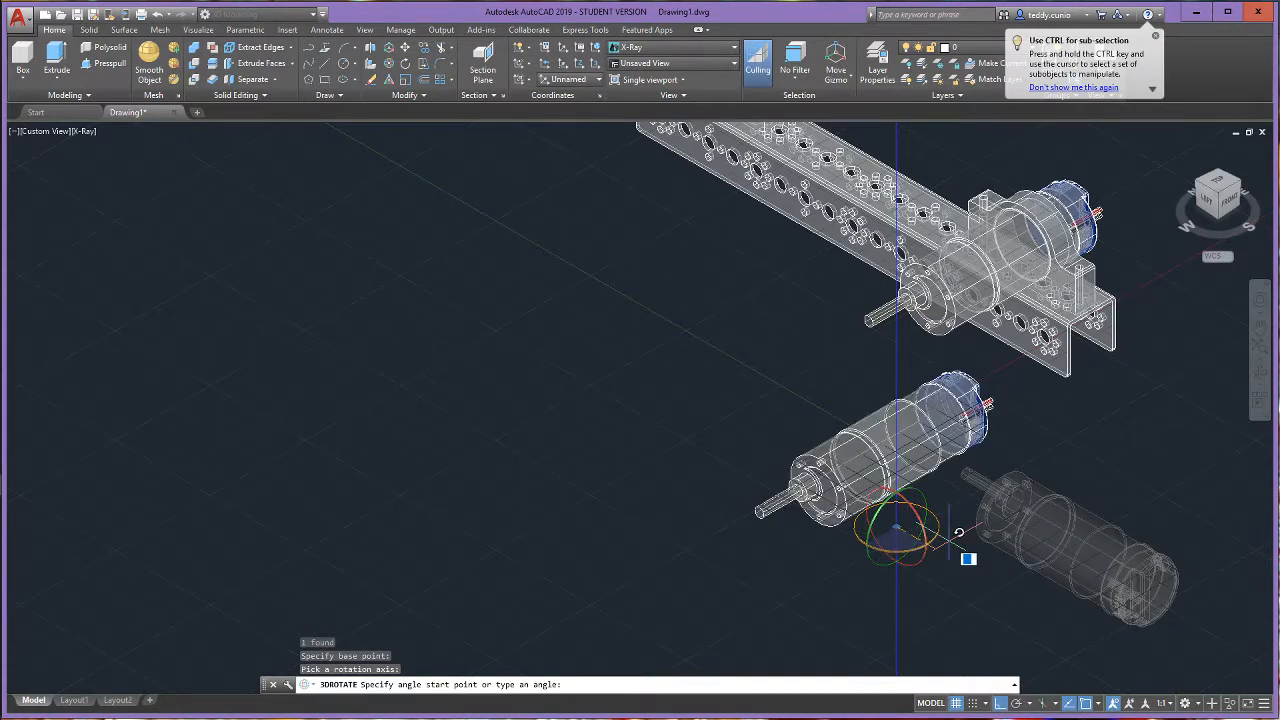
{"action": "key", "text": "Return"}
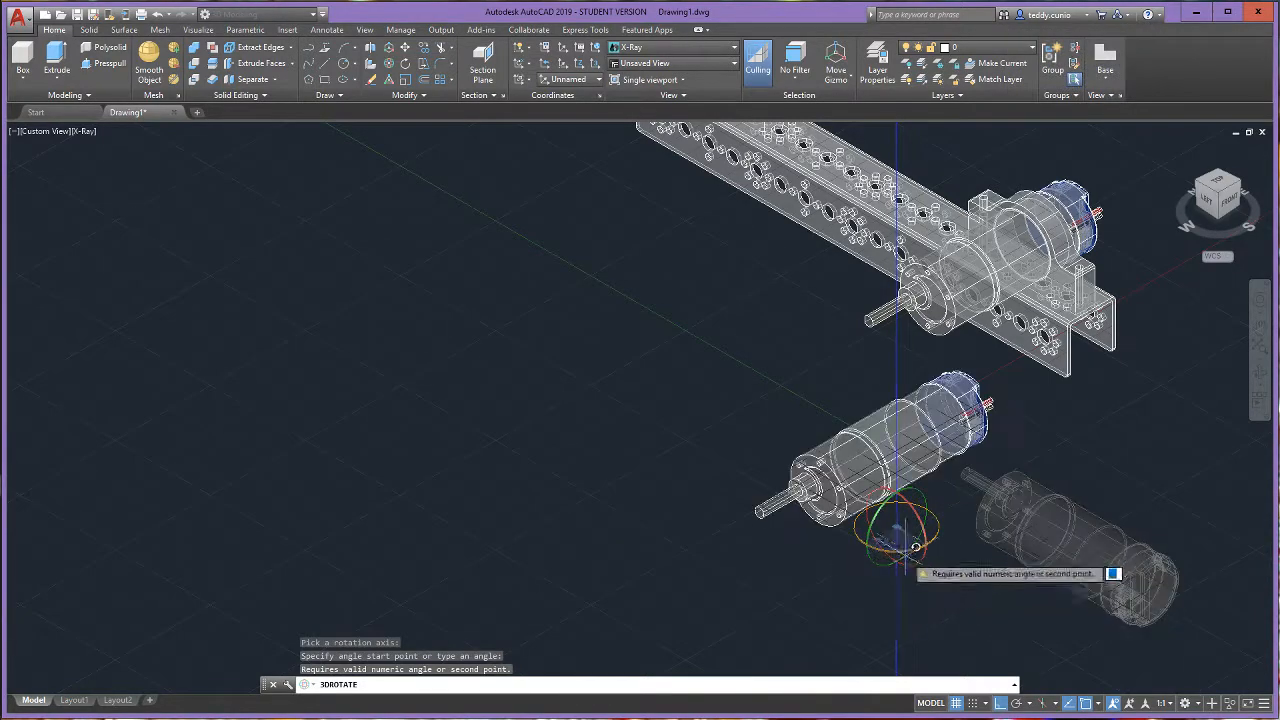
{"action": "key", "text": "Escape"}
{"action": "scroll", "coordinate": [758, 445], "scroll_direction": "down", "scroll_amount": 3}
{"action": "scroll", "coordinate": [689, 337], "scroll_direction": "up", "scroll_amount": 2}
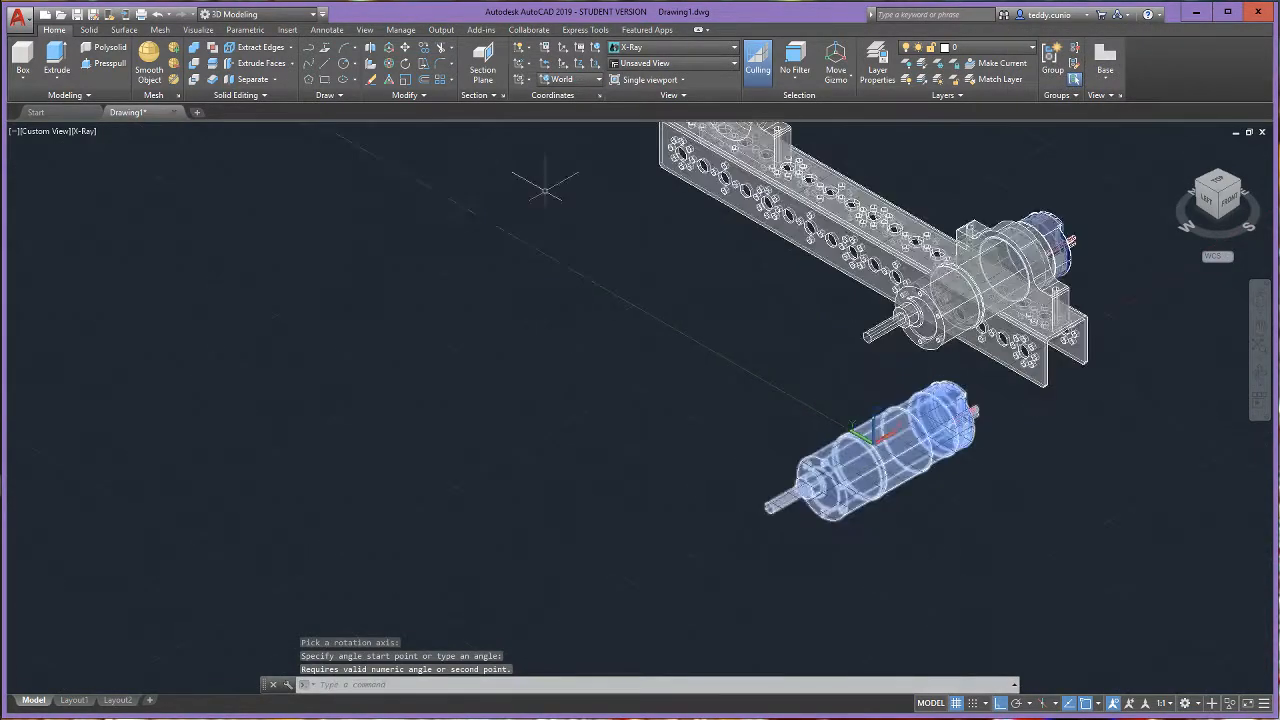
- Use 3D Move to place the second motor from the centre of its body circle to the centre of the rear mount's ring
{"action": "left_click", "coordinate": [389, 47]}
{"action": "scroll", "coordinate": [895, 474], "scroll_direction": "up", "scroll_amount": 2}
{"action": "left_click", "coordinate": [897, 474]}
{"action": "scroll", "coordinate": [900, 480], "scroll_direction": "up", "scroll_amount": 3}
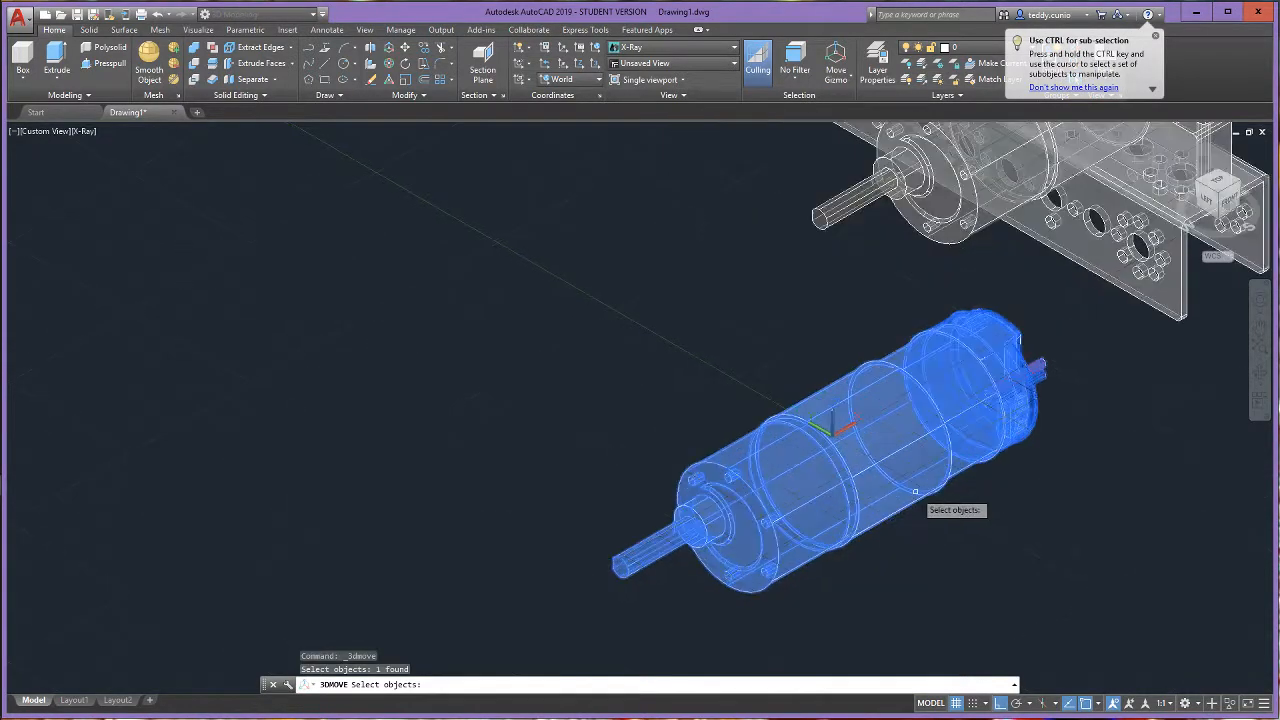
{"action": "key", "text": "Return"}
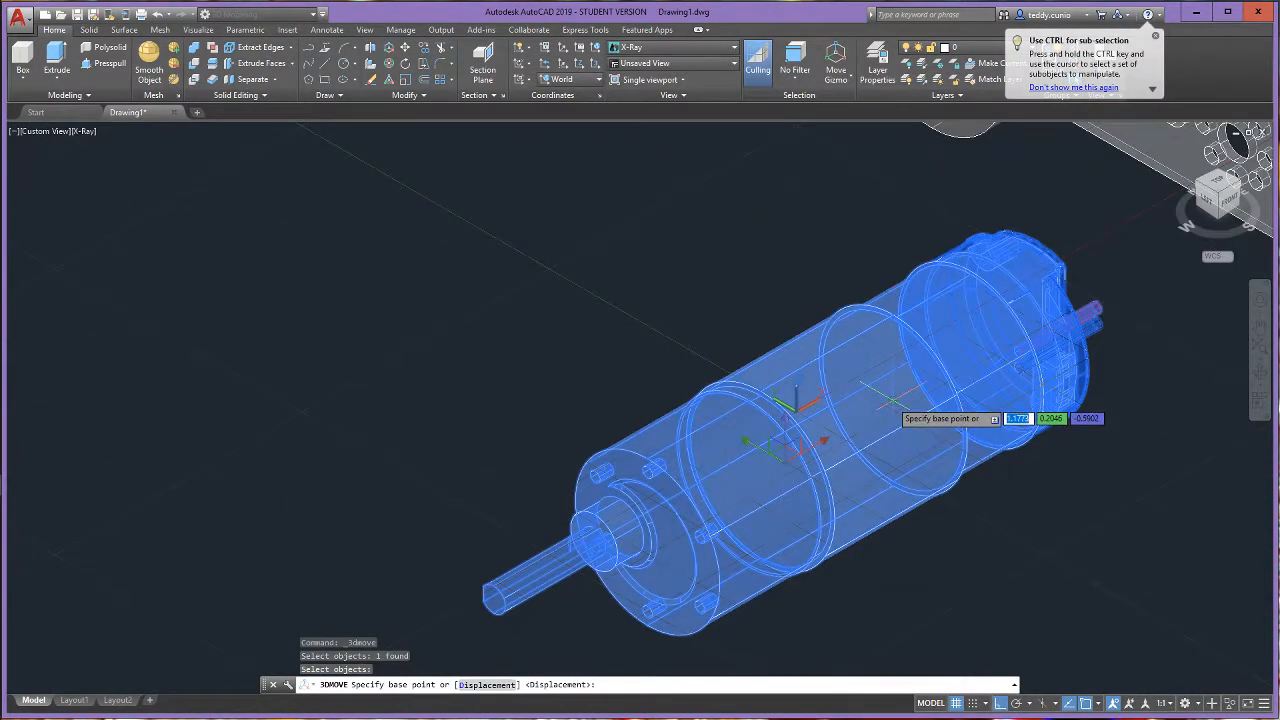
{"action": "left_click", "coordinate": [893, 402]}
{"action": "scroll", "coordinate": [700, 290], "scroll_direction": "down", "scroll_amount": 5}
{"action": "scroll", "coordinate": [700, 290], "scroll_direction": "up", "scroll_amount": 3}
{"action": "scroll", "coordinate": [690, 260], "scroll_direction": "up", "scroll_amount": 3}
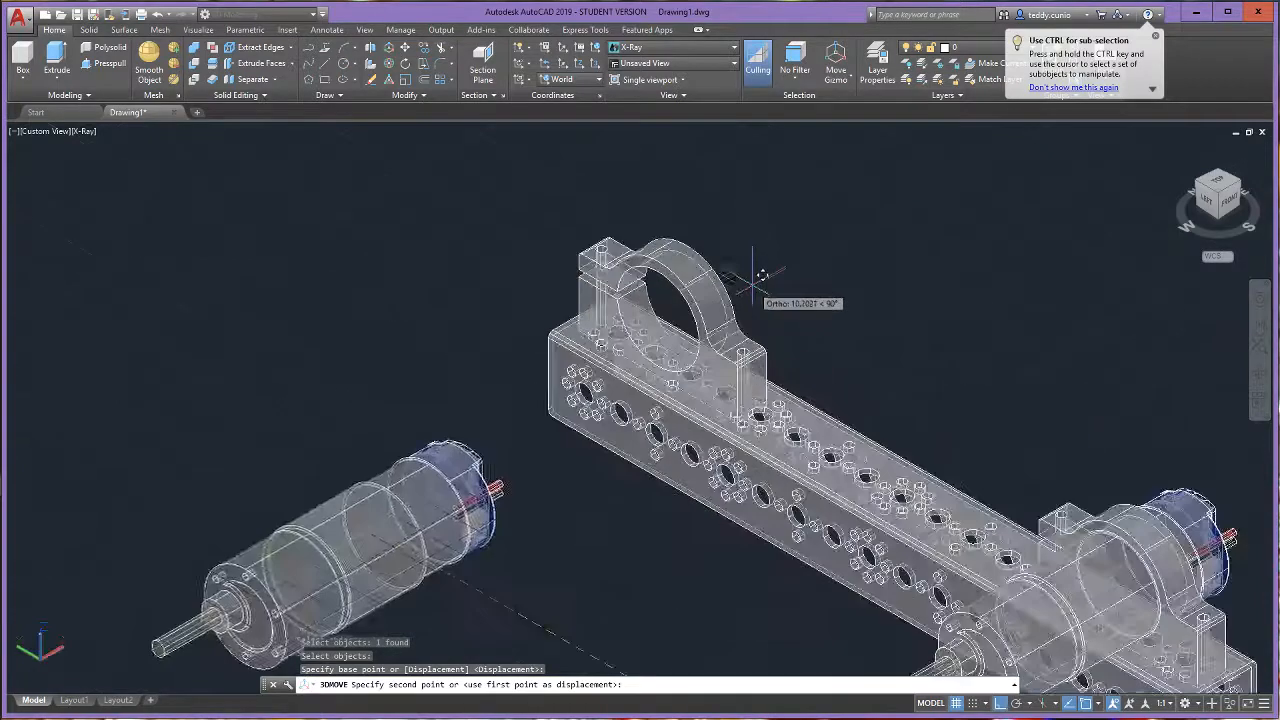
{"action": "scroll", "coordinate": [760, 300], "scroll_direction": "up", "scroll_amount": 3}
{"action": "scroll", "coordinate": [741, 293], "scroll_direction": "up", "scroll_amount": 2}
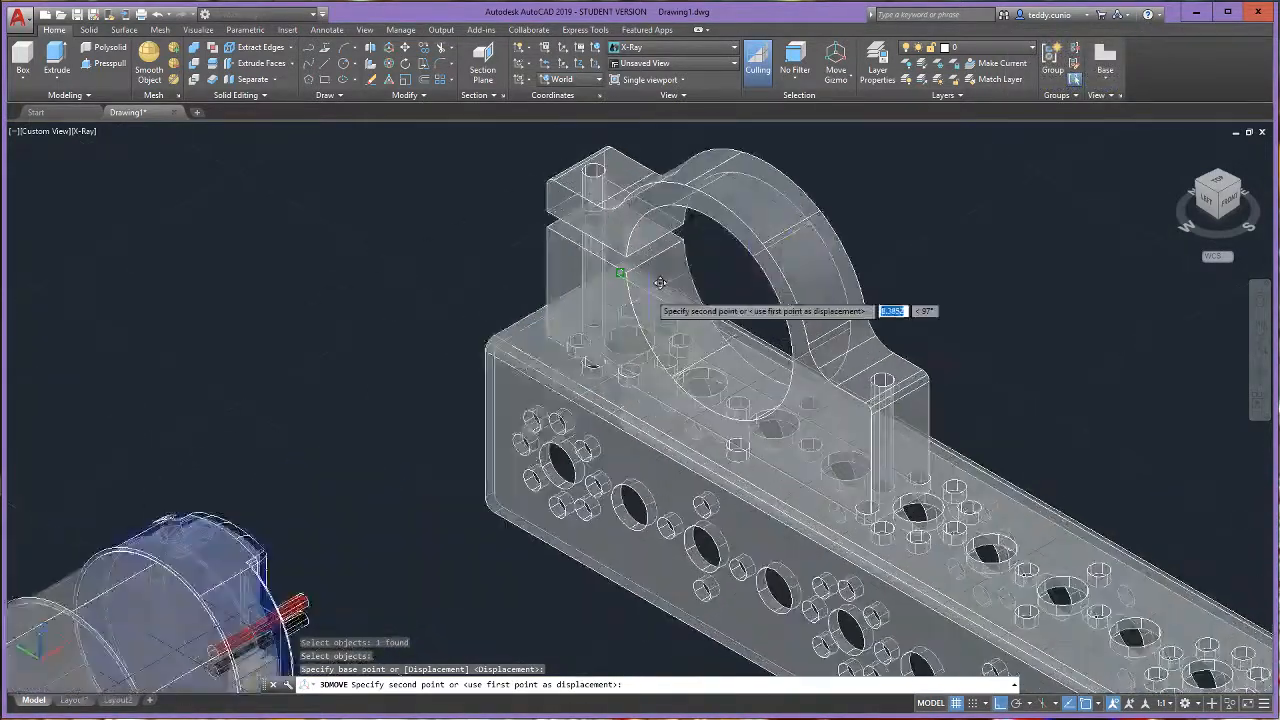
{"action": "left_click", "coordinate": [748, 228]}
{"action": "scroll", "coordinate": [748, 228], "scroll_direction": "down", "scroll_amount": 5}
{"action": "scroll", "coordinate": [650, 180], "scroll_direction": "up", "scroll_amount": 3}
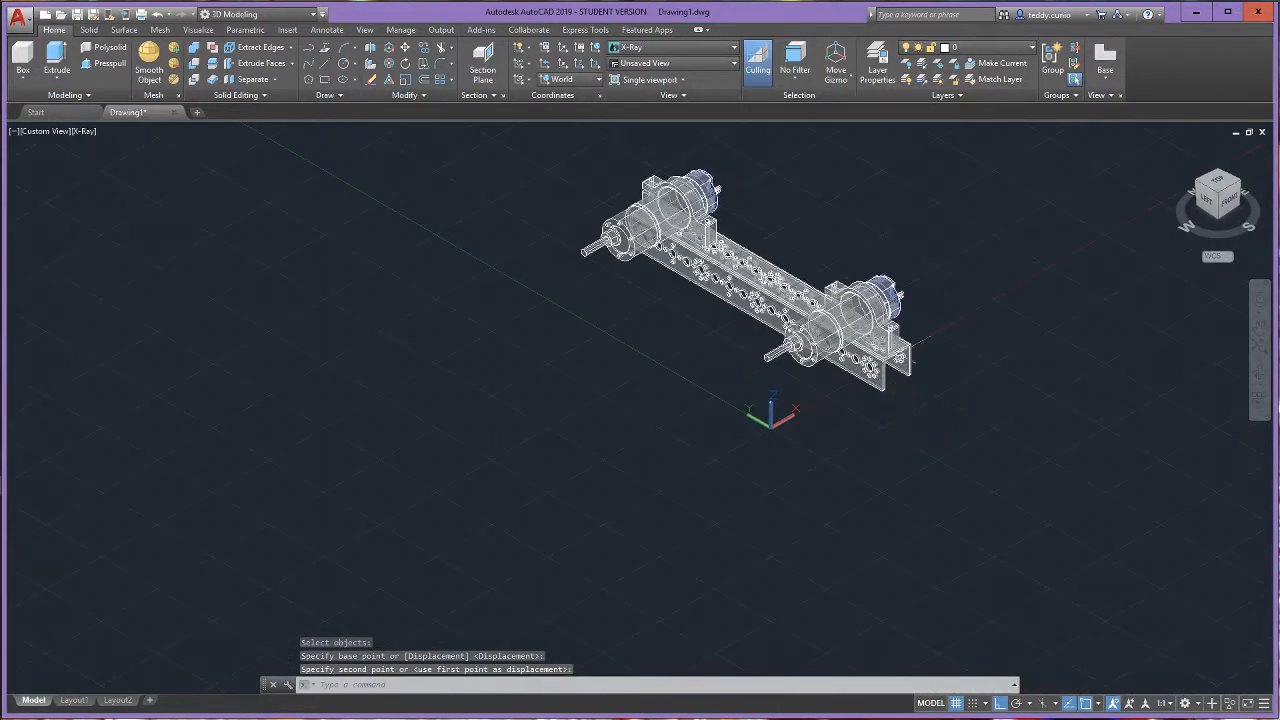
{"action": "scroll", "coordinate": [826, 272], "scroll_direction": "up", "scroll_amount": 2}
{"action": "scroll", "coordinate": [826, 272], "scroll_direction": "down", "scroll_amount": 3}
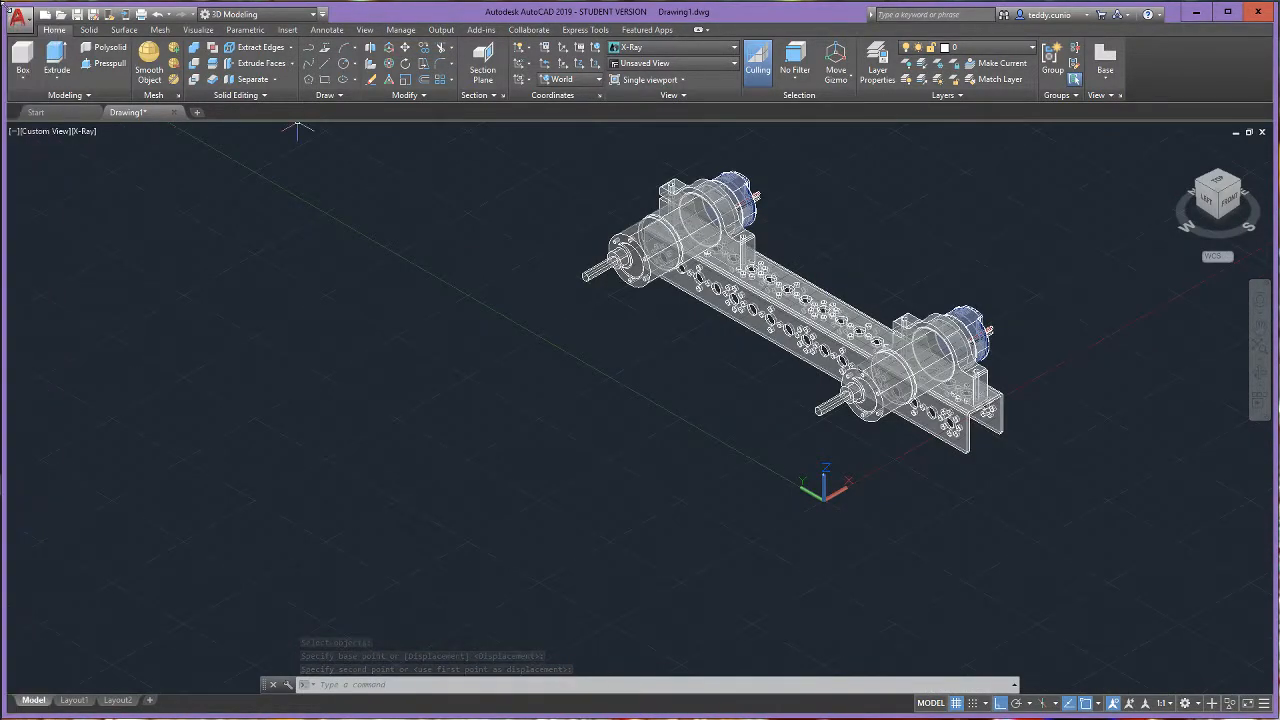
- Import am-3918R 4HD 500H Mecanum Right.STEP and insert the wheel in the drawing
{"action": "left_click", "coordinate": [18, 17]}
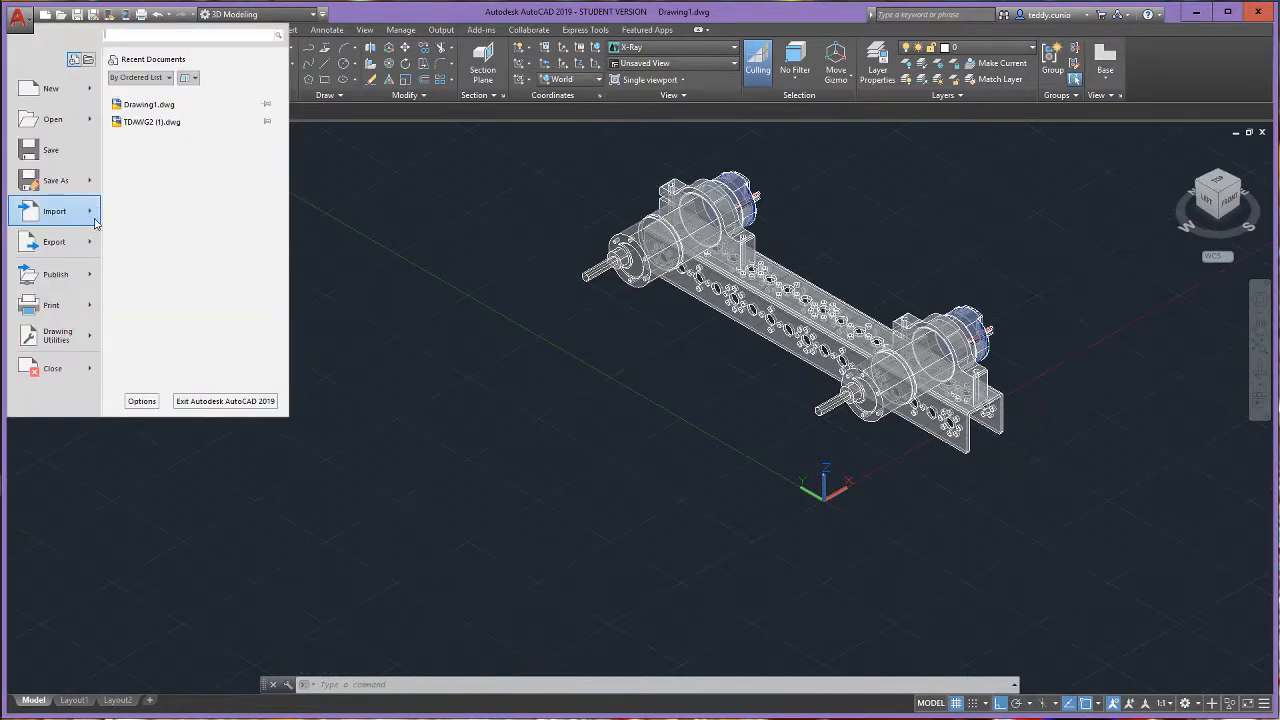
{"action": "mouse_move", "coordinate": [95, 223]}
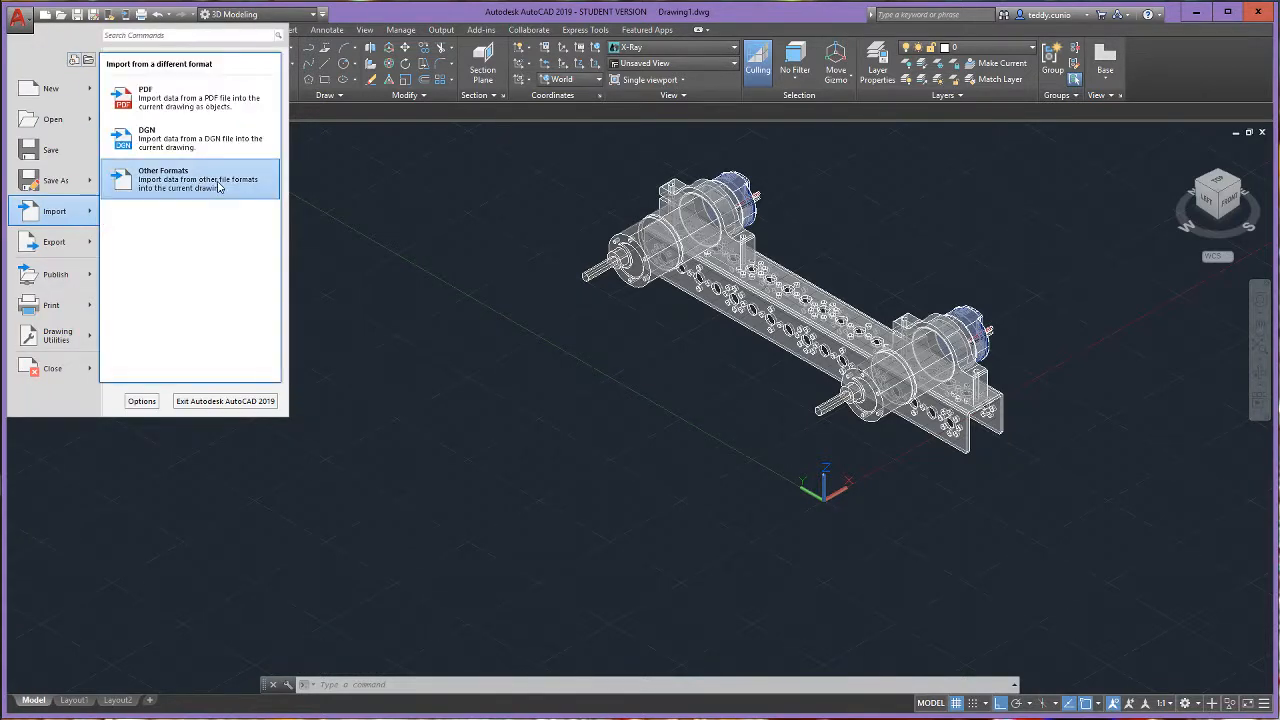
{"action": "left_click", "coordinate": [190, 179]}
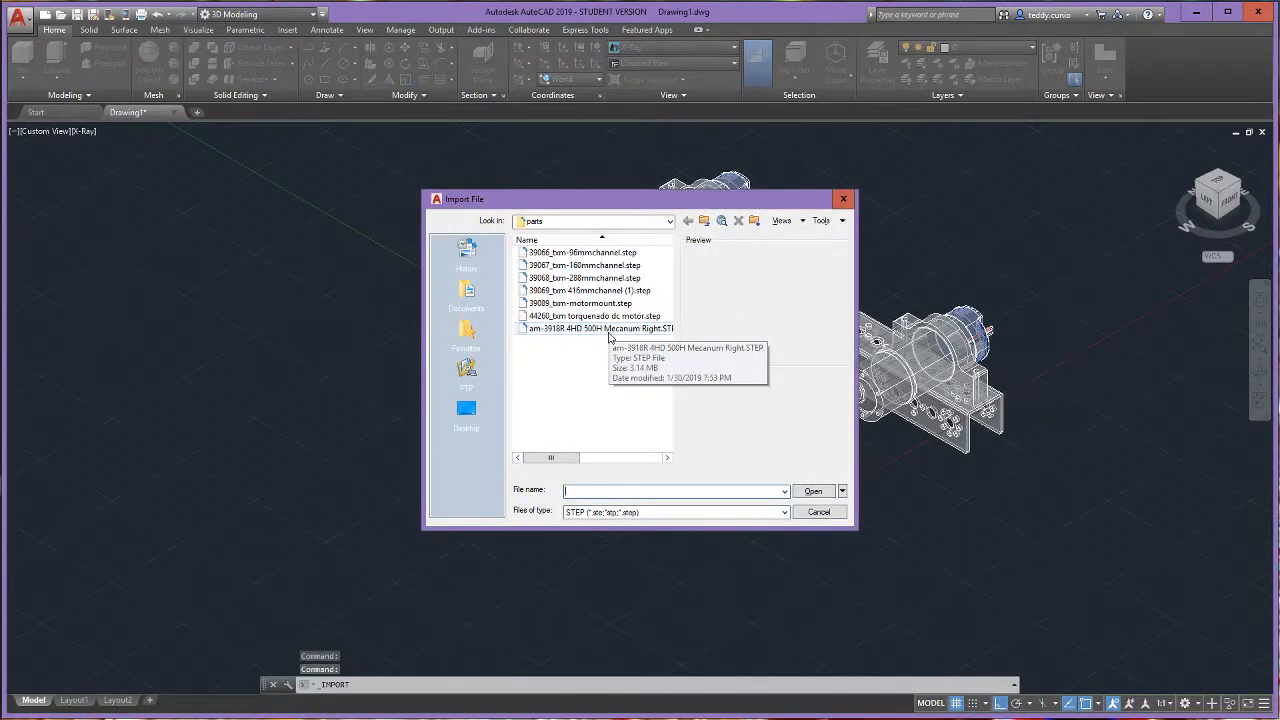
{"action": "left_click", "coordinate": [609, 332]}
{"action": "left_click", "coordinate": [815, 491]}
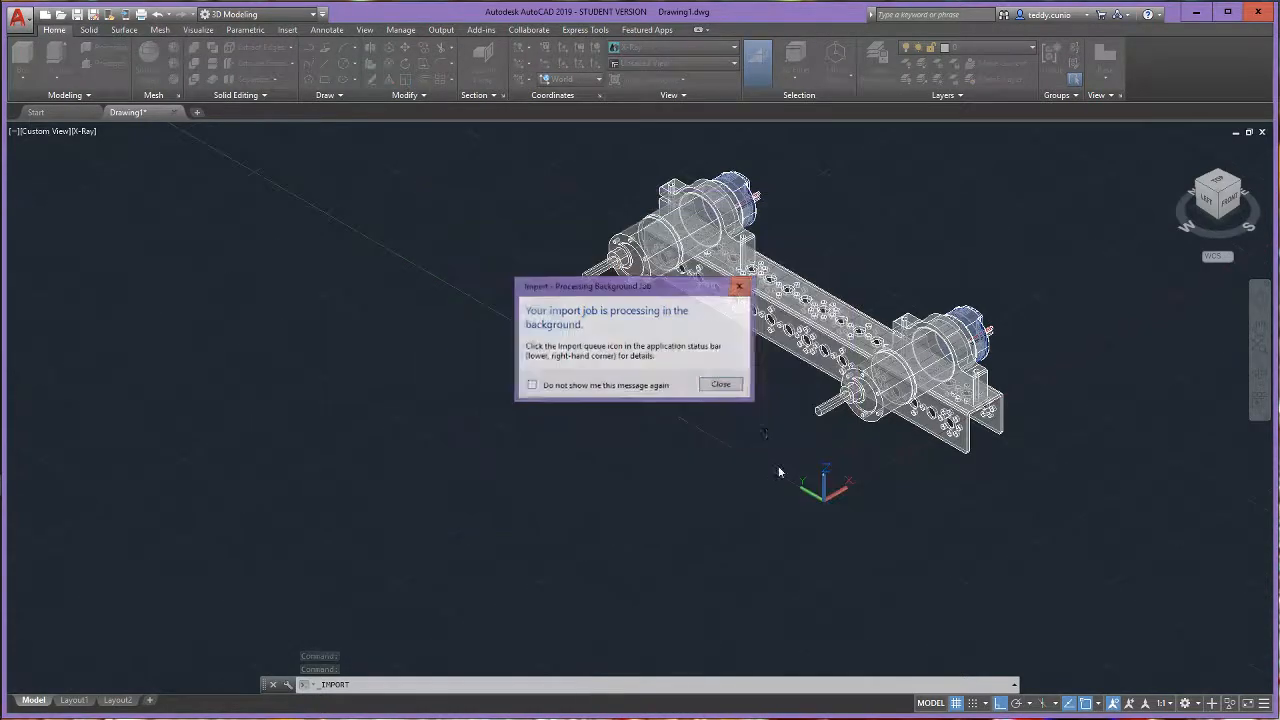
{"action": "key", "text": "Return"}
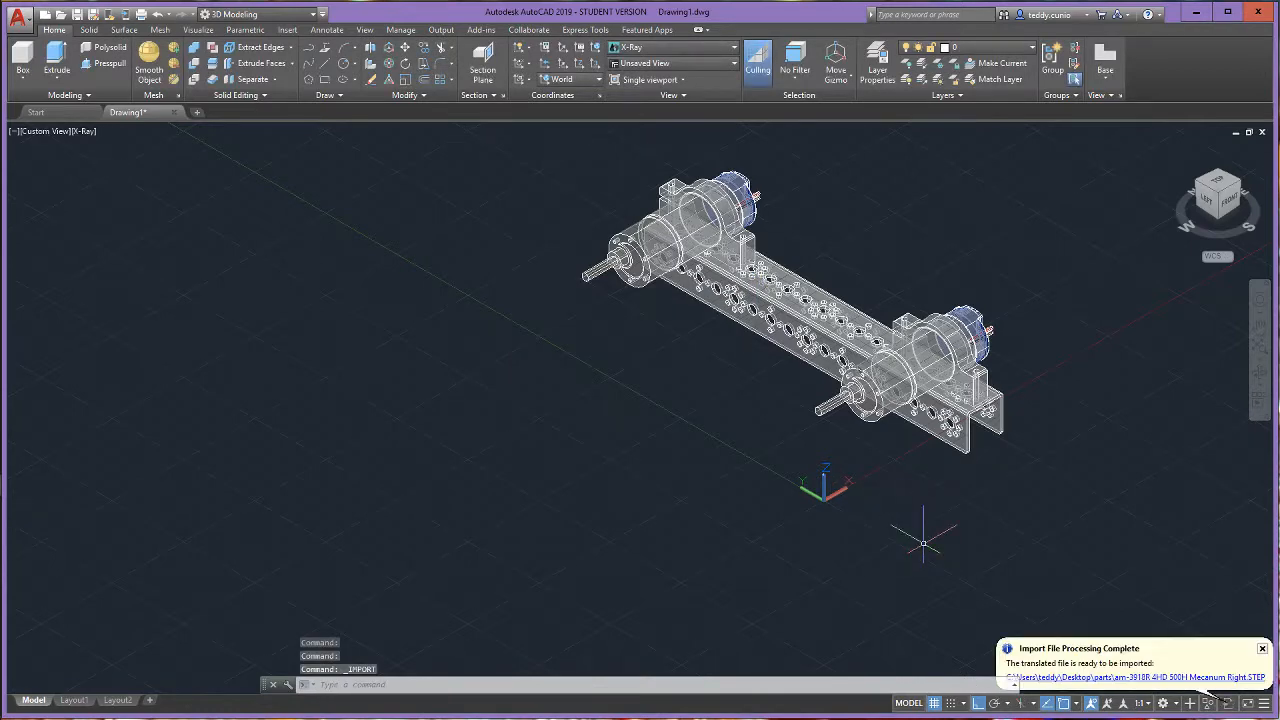
{"action": "scroll", "coordinate": [1012, 596], "scroll_direction": "up", "scroll_amount": 1}
{"action": "left_click", "coordinate": [1027, 652]}
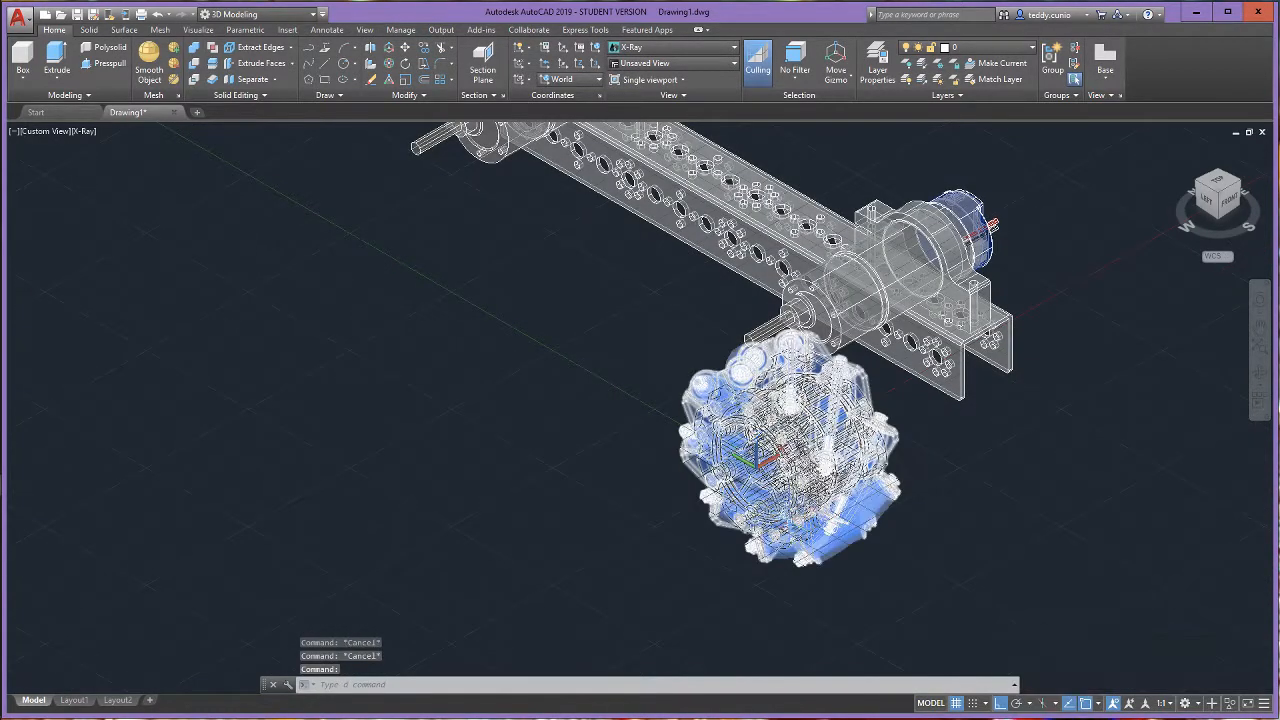
- Examine the mecanum wheel's hub and its position relative to the front motor shaft, up close and from different view directions
{"action": "scroll", "coordinate": [700, 490], "scroll_direction": "down", "scroll_amount": 3}
{"action": "scroll", "coordinate": [748, 452], "scroll_direction": "up", "scroll_amount": 1}
{"action": "scroll", "coordinate": [748, 452], "scroll_direction": "up", "scroll_amount": 1}
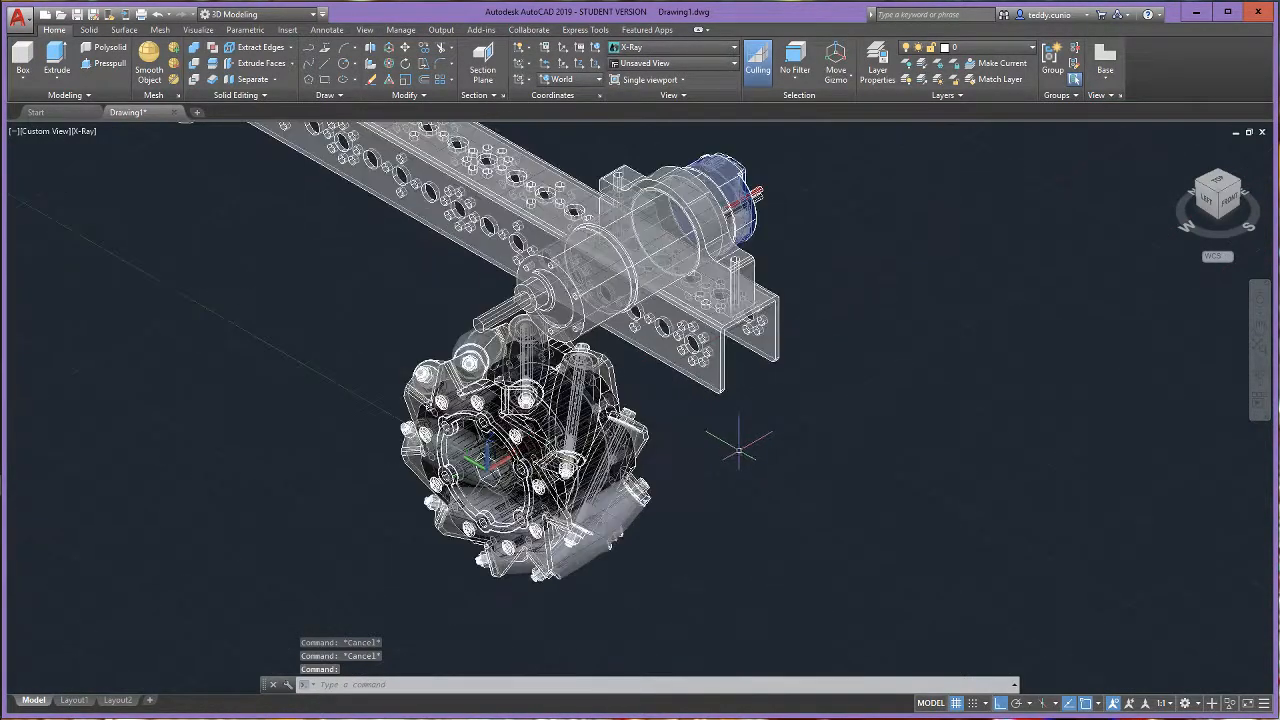
{"action": "scroll", "coordinate": [720, 443], "scroll_direction": "up", "scroll_amount": 1}
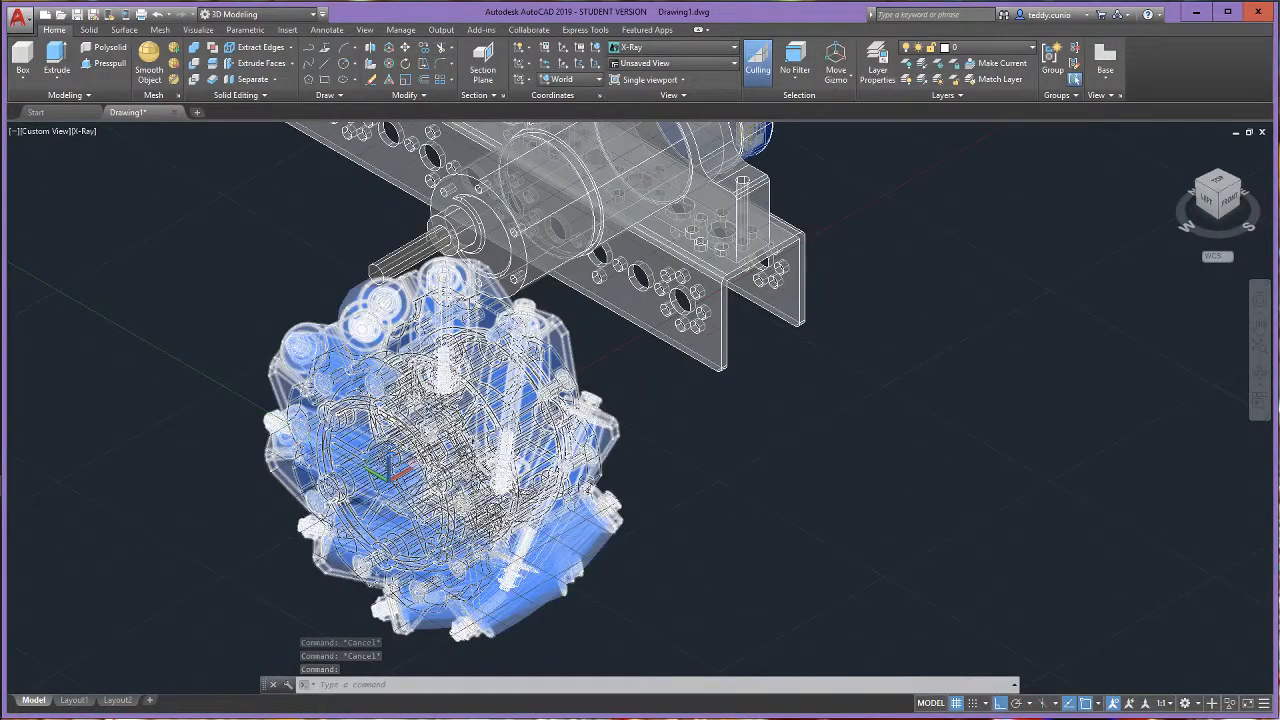
{"action": "scroll", "coordinate": [375, 505], "scroll_direction": "down", "scroll_amount": 3}
{"action": "scroll", "coordinate": [360, 497], "scroll_direction": "up", "scroll_amount": 5}
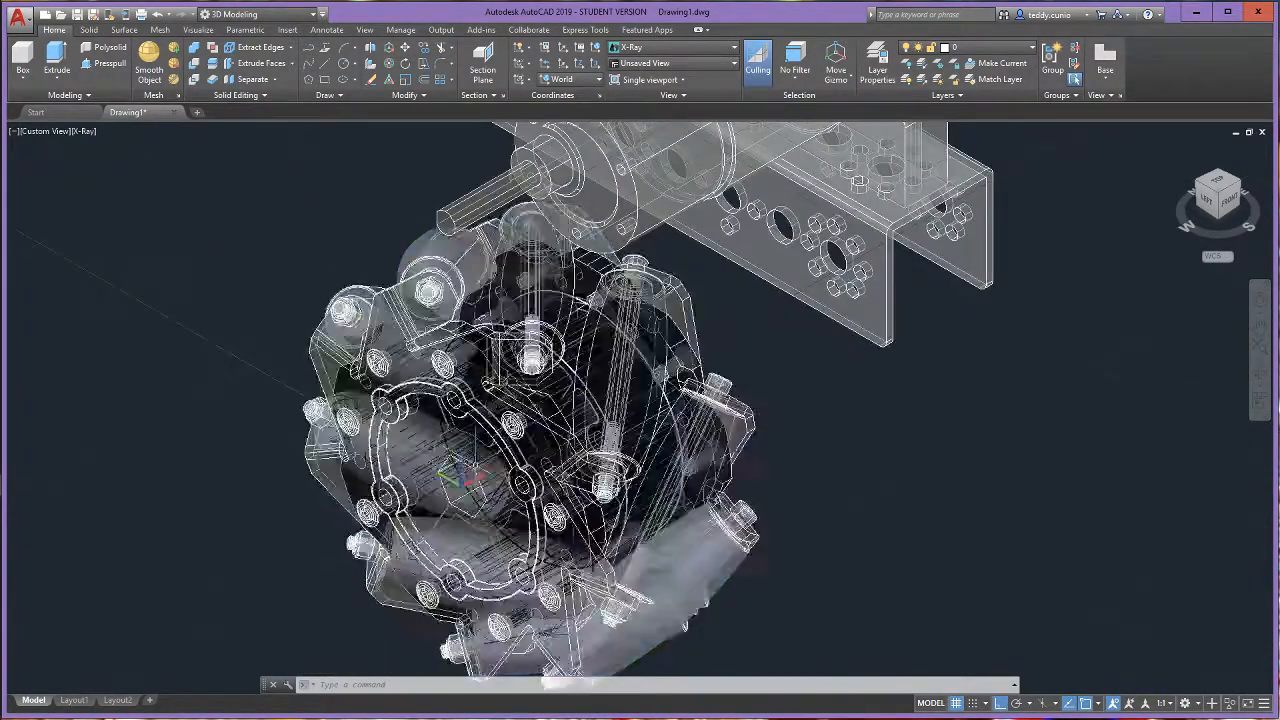
{"action": "scroll", "coordinate": [462, 472], "scroll_direction": "up", "scroll_amount": 2}
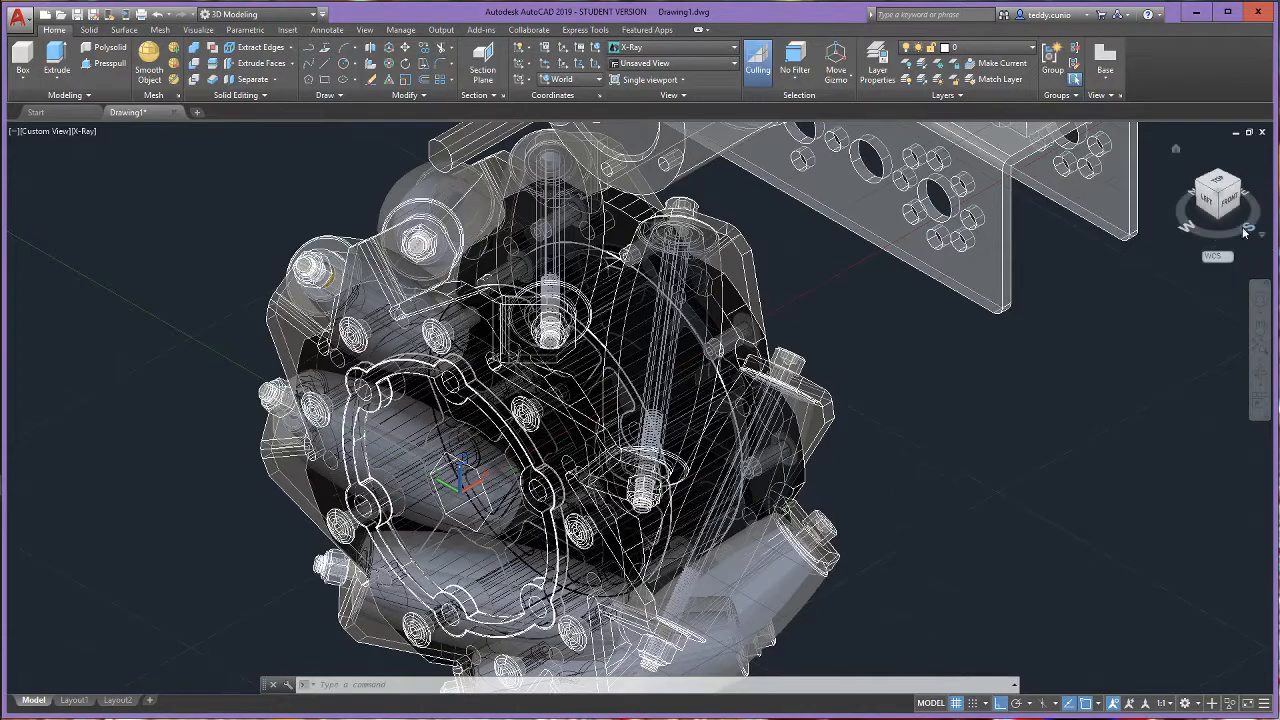
{"action": "left_click", "coordinate": [1218, 194]}
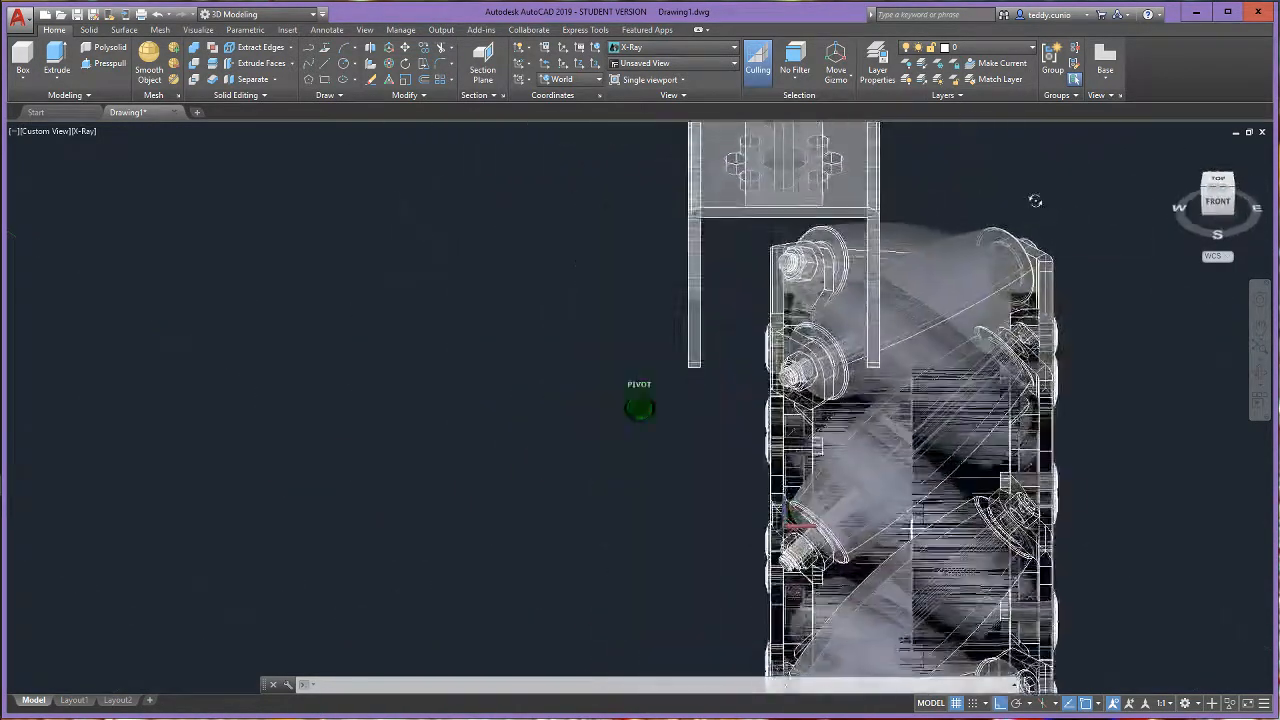
{"action": "scroll", "coordinate": [695, 395], "scroll_direction": "down", "scroll_amount": 4}
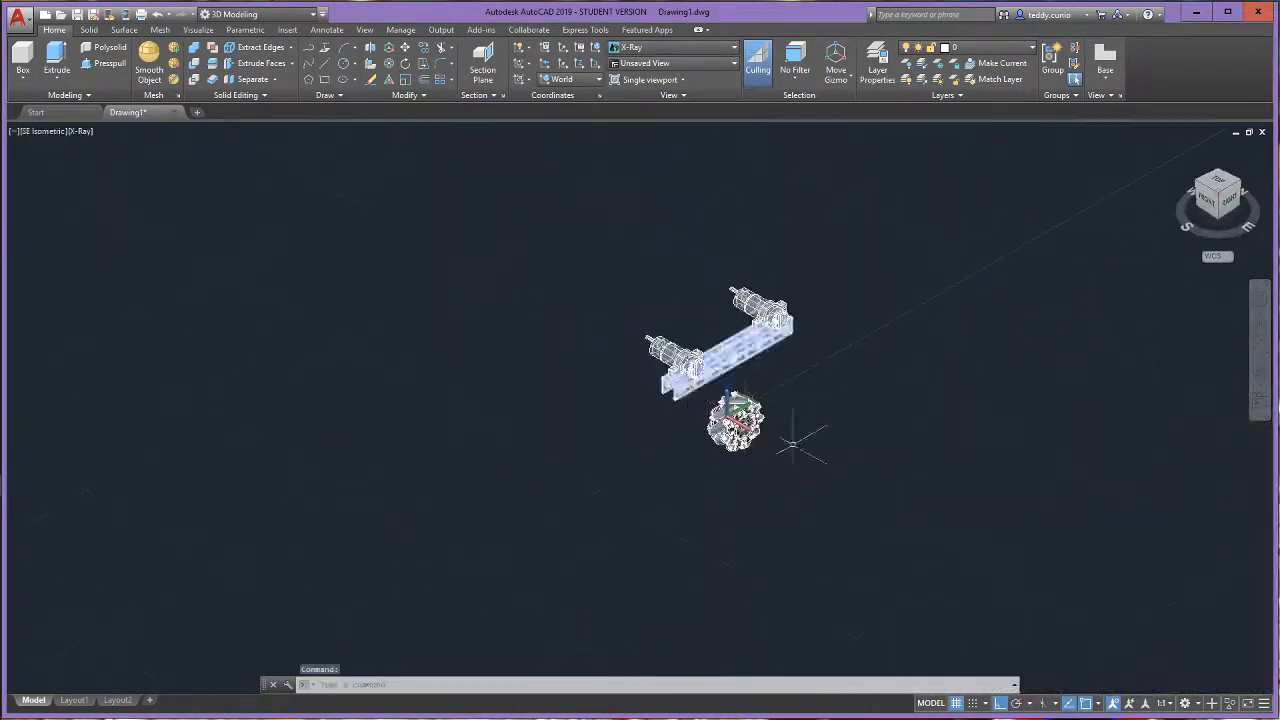
{"action": "scroll", "coordinate": [794, 434], "scroll_direction": "up", "scroll_amount": 6}
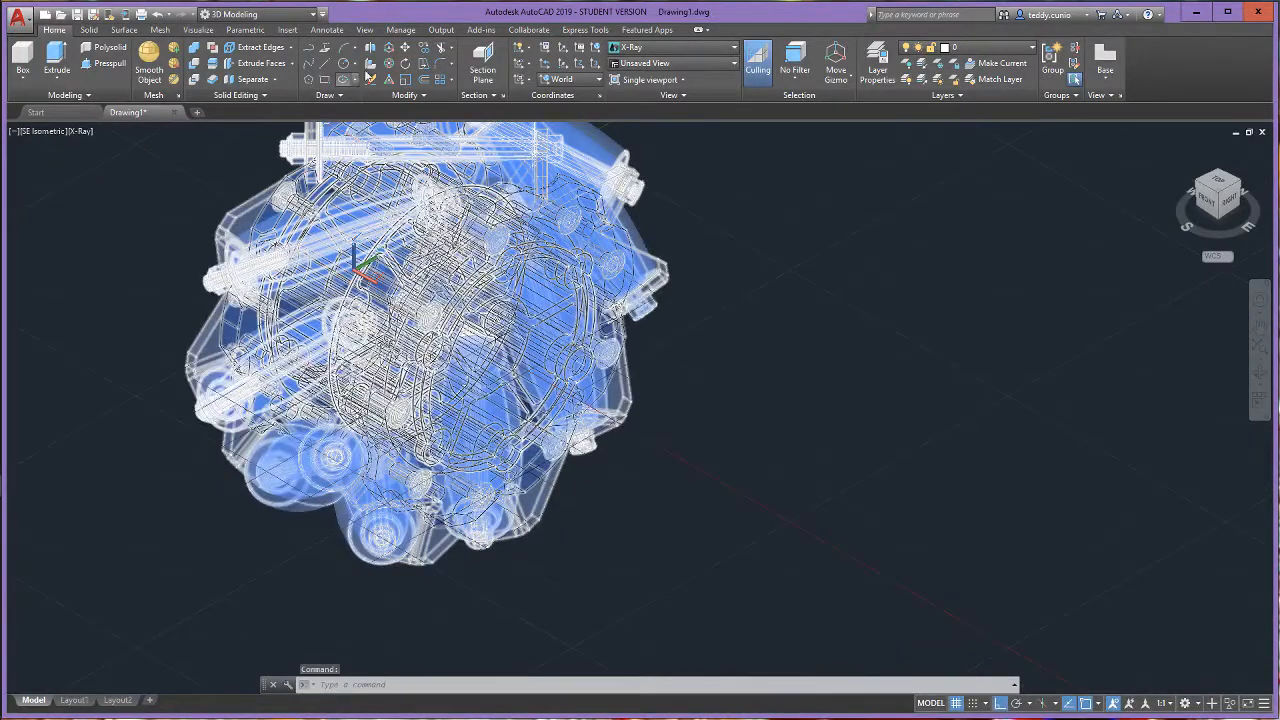
- Start a 3D Move of the mecanum wheel and look for a base point on its hub from the right side
{"action": "left_click", "coordinate": [397, 54]}
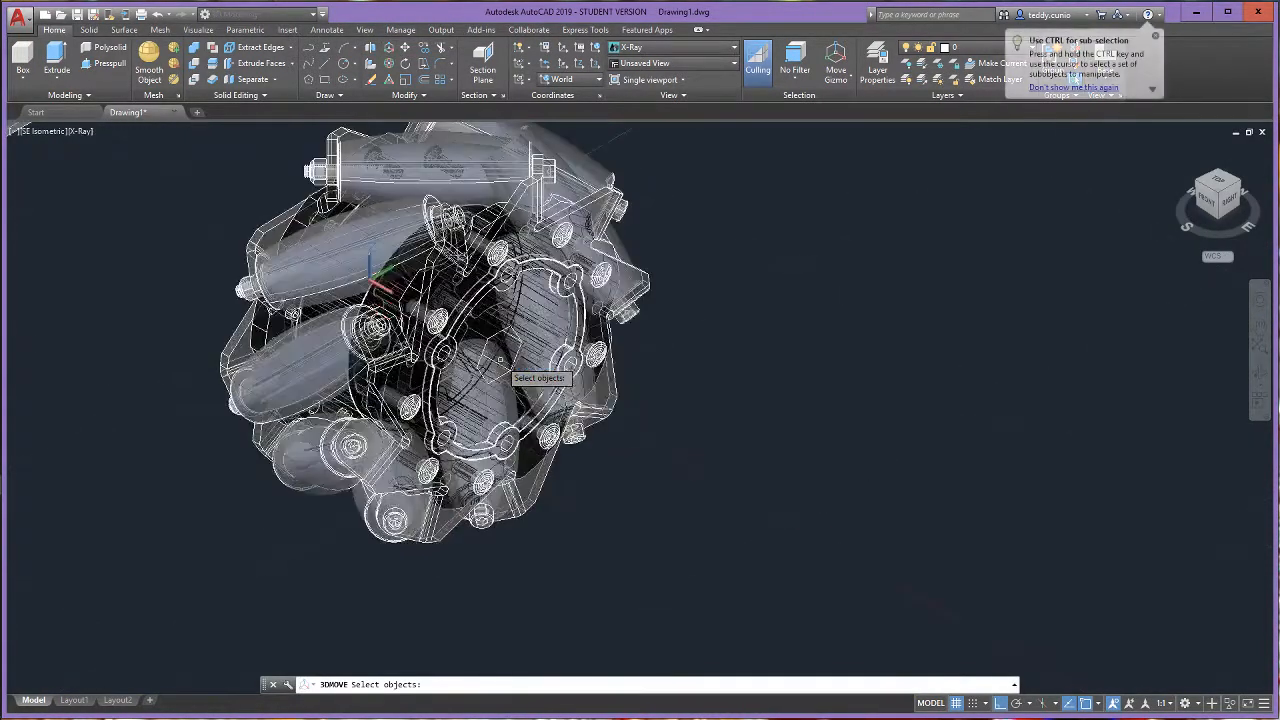
{"action": "left_click", "coordinate": [528, 307]}
{"action": "key", "text": "Return"}
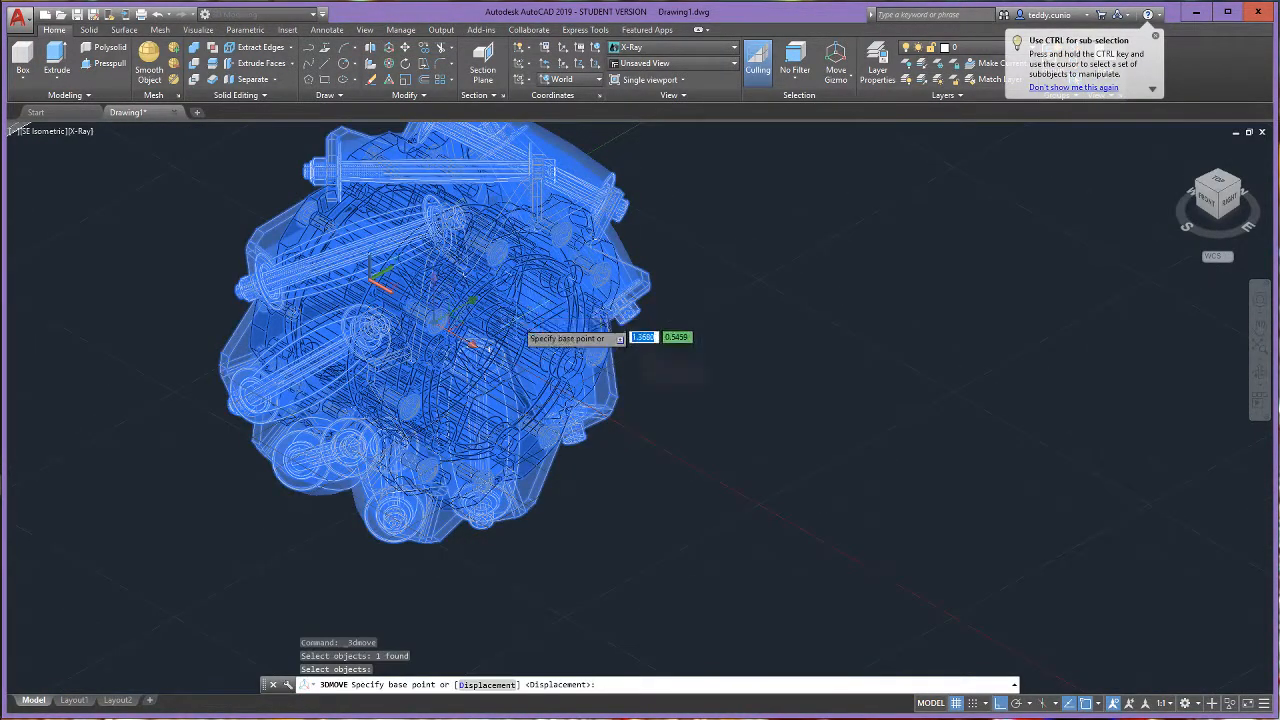
{"action": "scroll", "coordinate": [473, 348], "scroll_direction": "up", "scroll_amount": 3}
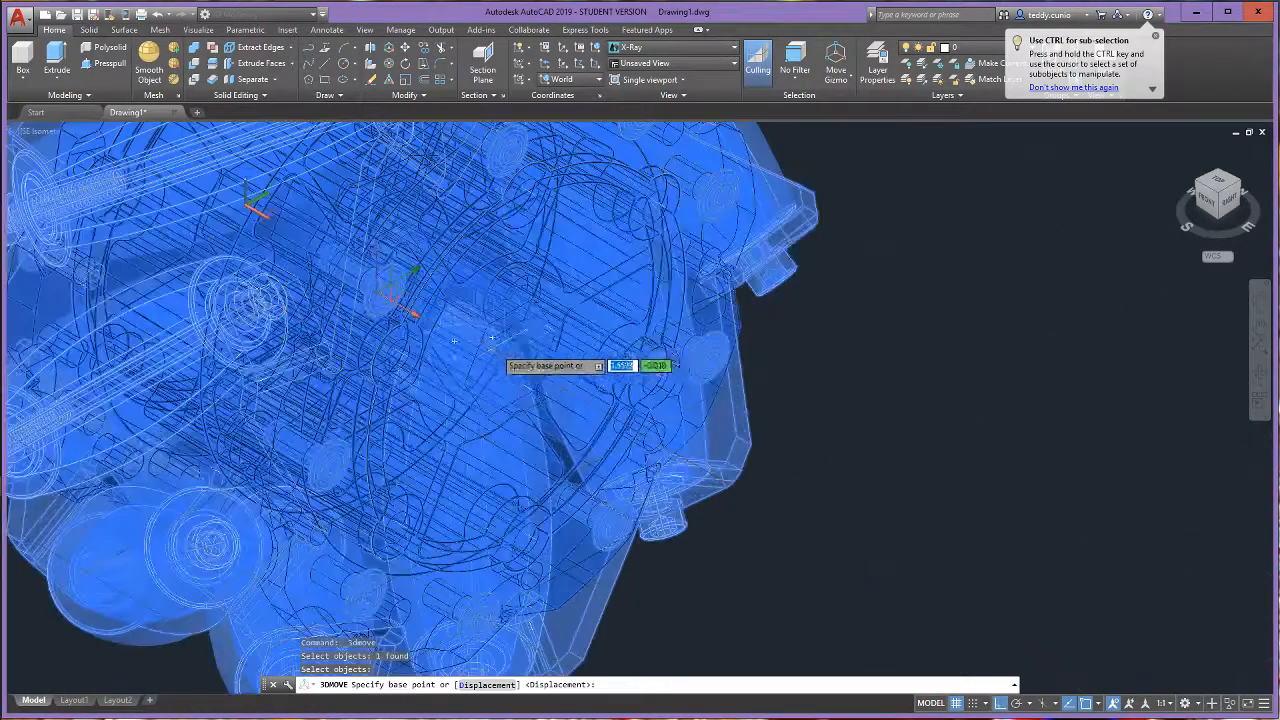
{"action": "scroll", "coordinate": [516, 352], "scroll_direction": "down", "scroll_amount": 1}
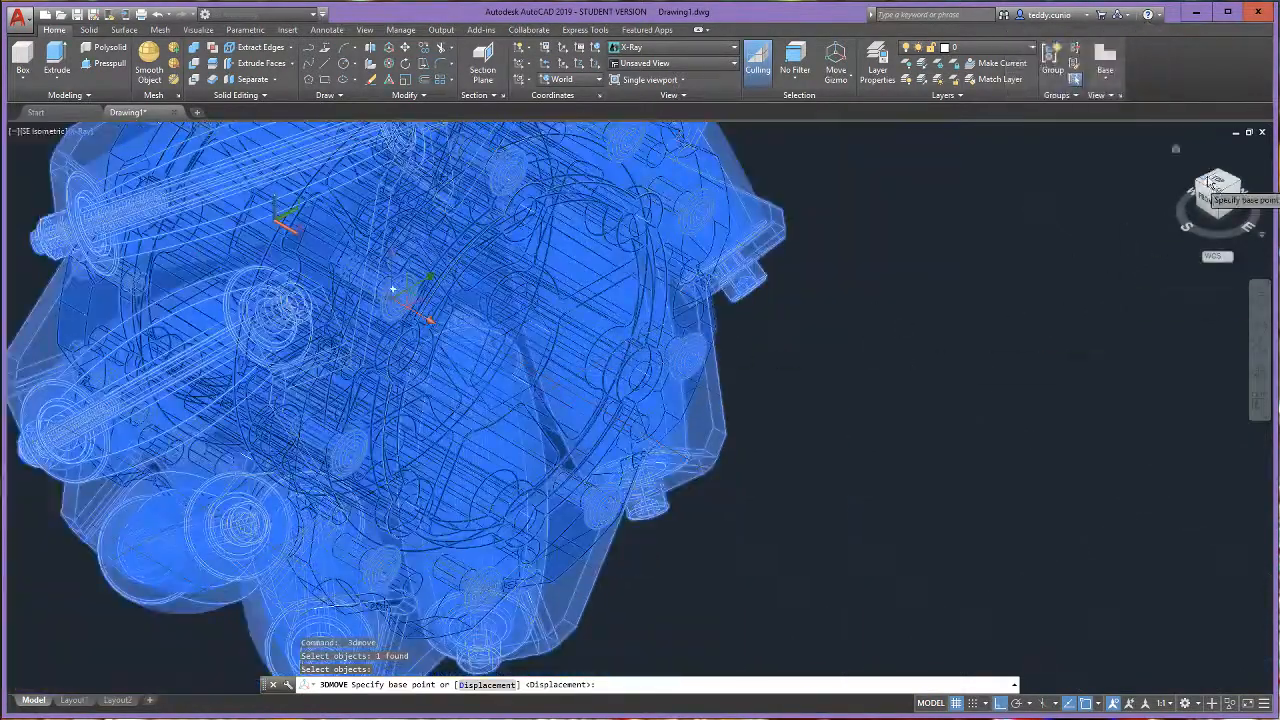
{"action": "left_click_drag", "start_coordinate": [1215, 195], "coordinate": [1085, 145]}
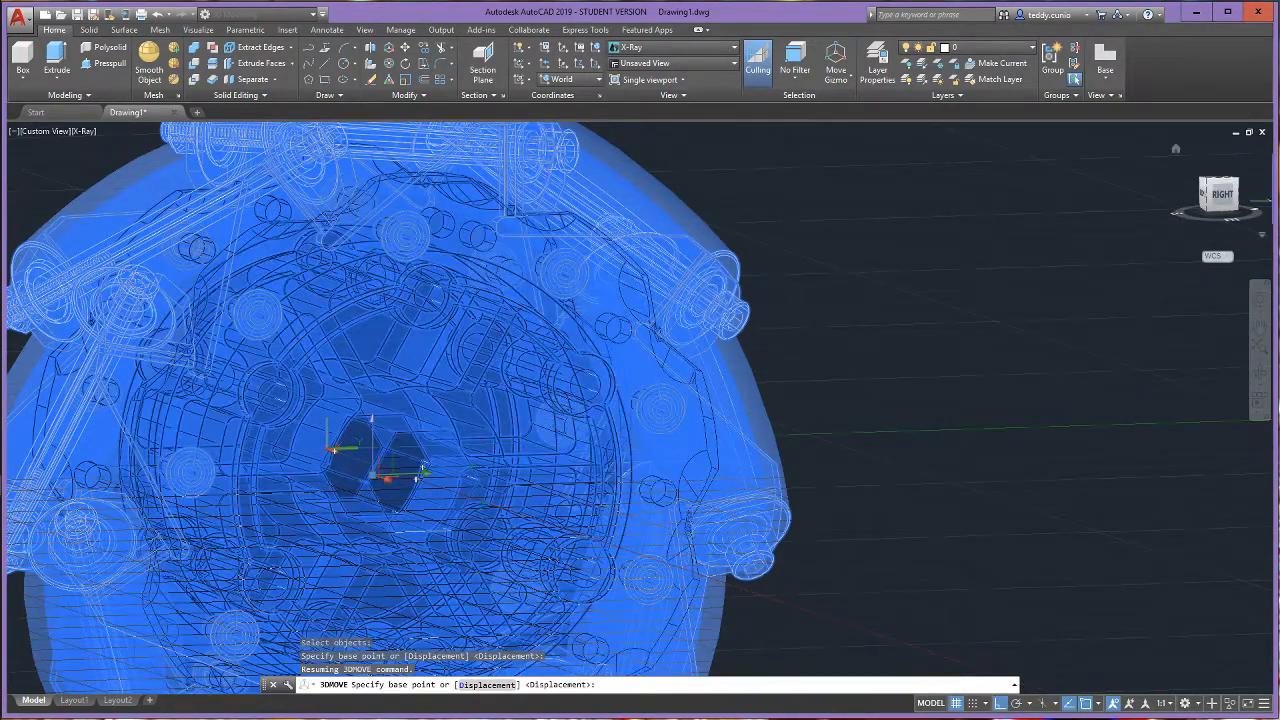
{"action": "scroll", "coordinate": [640, 330], "scroll_direction": "down", "scroll_amount": 5}
{"action": "left_click", "coordinate": [1177, 150]}
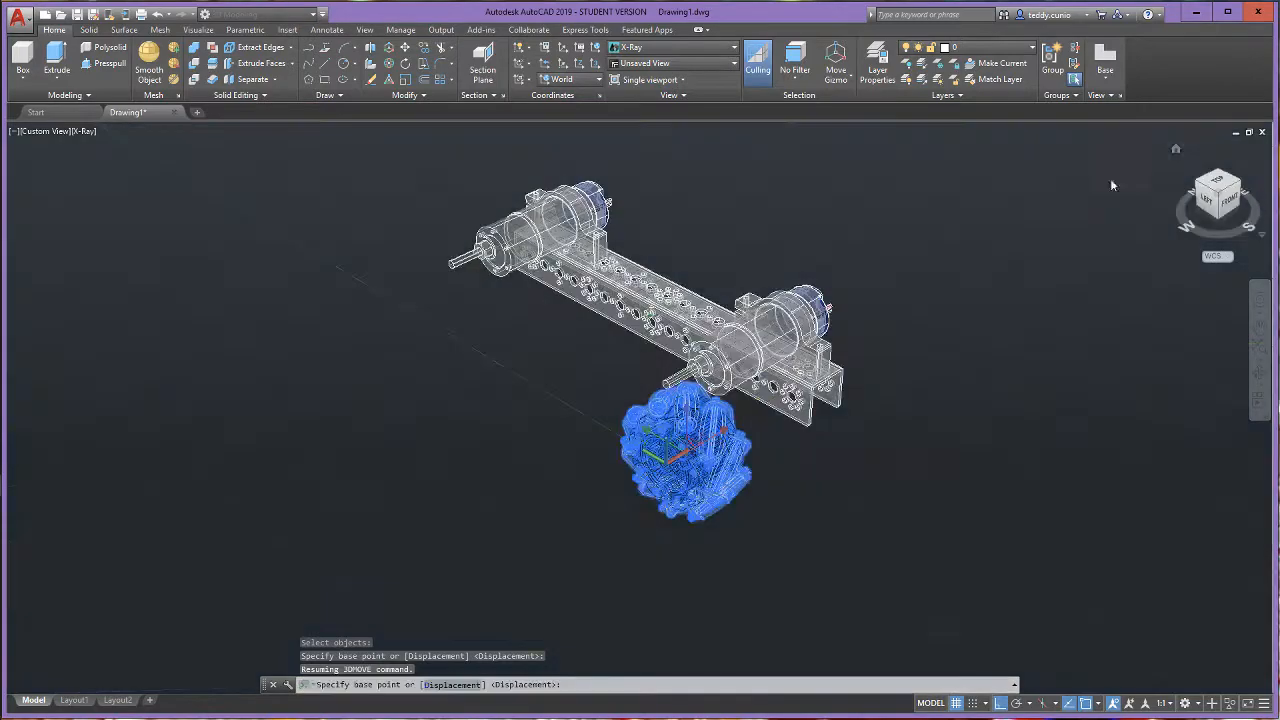
- Examine the mecanum wheel's hub up close beside the front motor shaft to find a suitable base point for the move
{"action": "scroll", "coordinate": [656, 450], "scroll_direction": "up", "scroll_amount": 6}
{"action": "scroll", "coordinate": [736, 597], "scroll_direction": "down", "scroll_amount": 5}
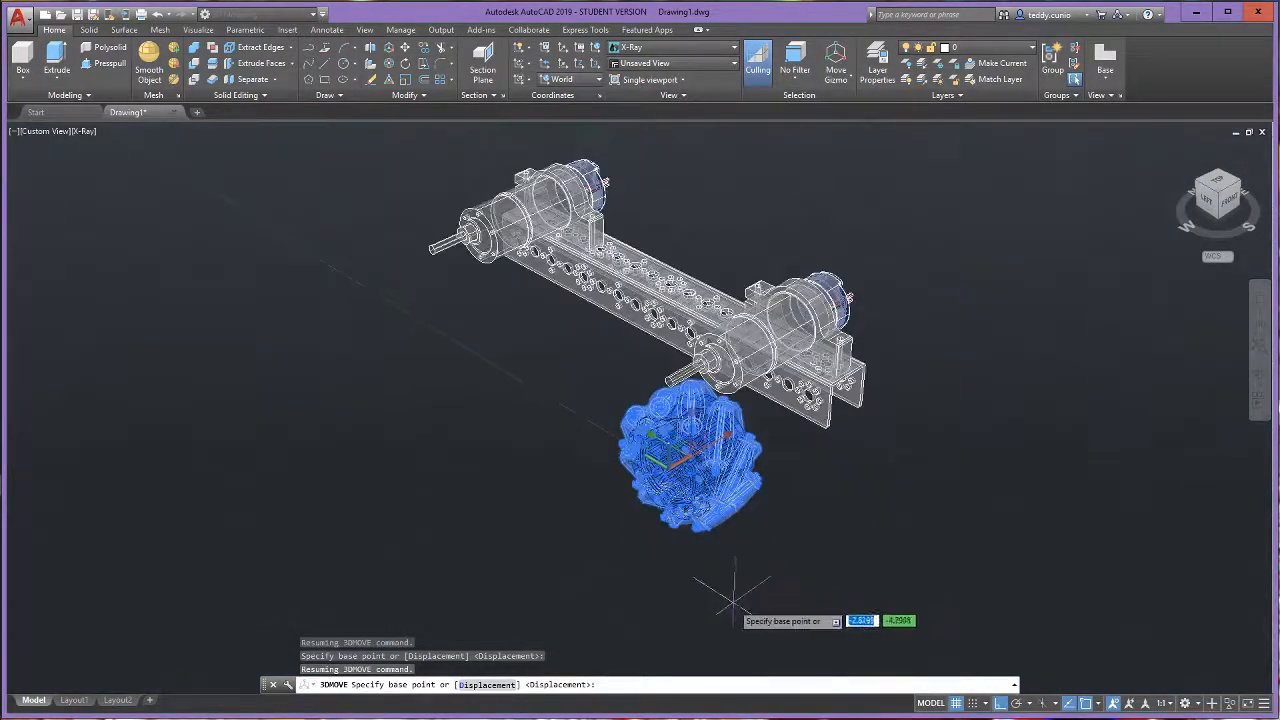
{"action": "scroll", "coordinate": [733, 598], "scroll_direction": "up", "scroll_amount": 3}
{"action": "scroll", "coordinate": [735, 596], "scroll_direction": "down", "scroll_amount": 5}
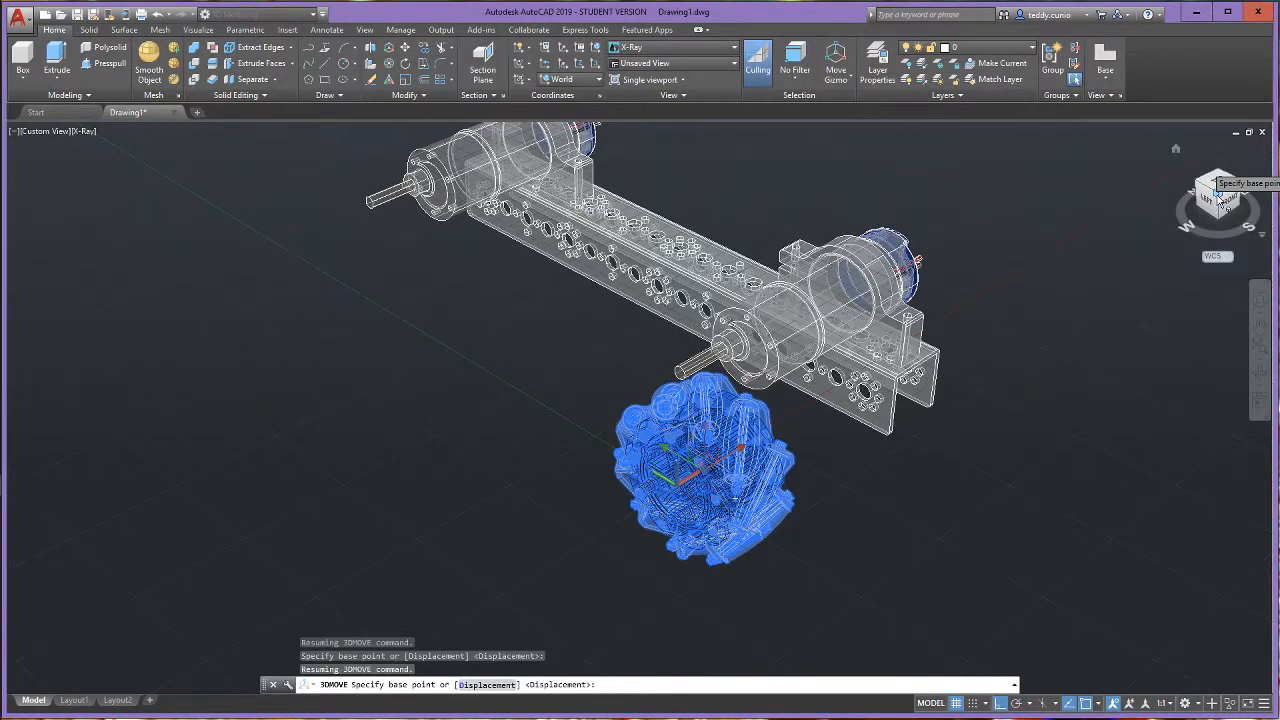
{"action": "right_click", "coordinate": [1217, 197]}
{"action": "left_click", "coordinate": [1203, 222]}
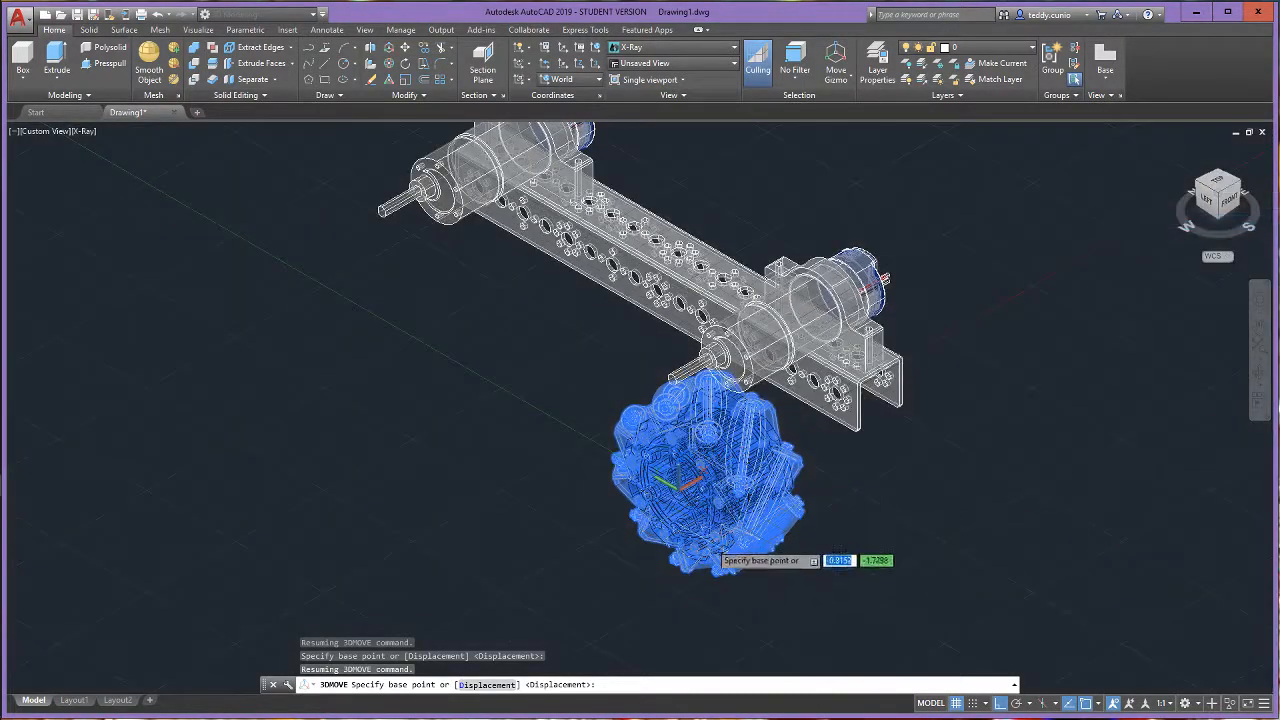
{"action": "scroll", "coordinate": [695, 545], "scroll_direction": "up", "scroll_amount": 5}
{"action": "scroll", "coordinate": [690, 390], "scroll_direction": "down", "scroll_amount": 2}
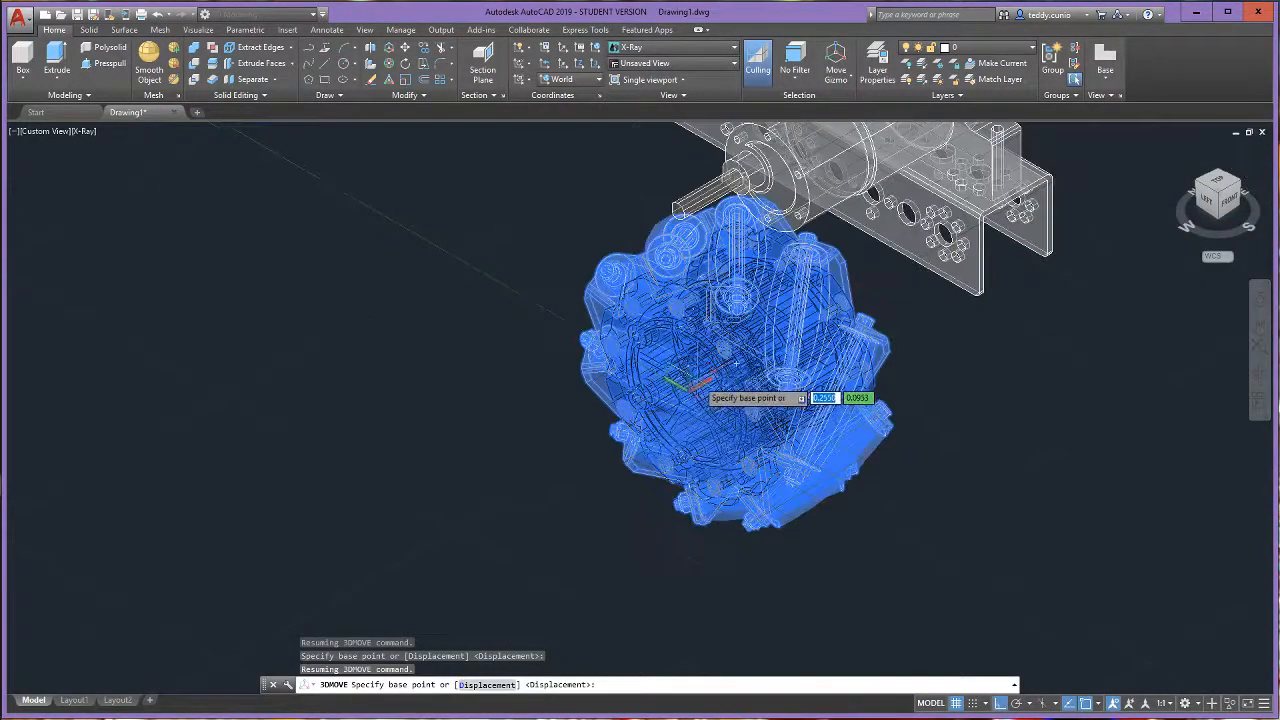
{"action": "scroll", "coordinate": [694, 390], "scroll_direction": "up", "scroll_amount": 6}
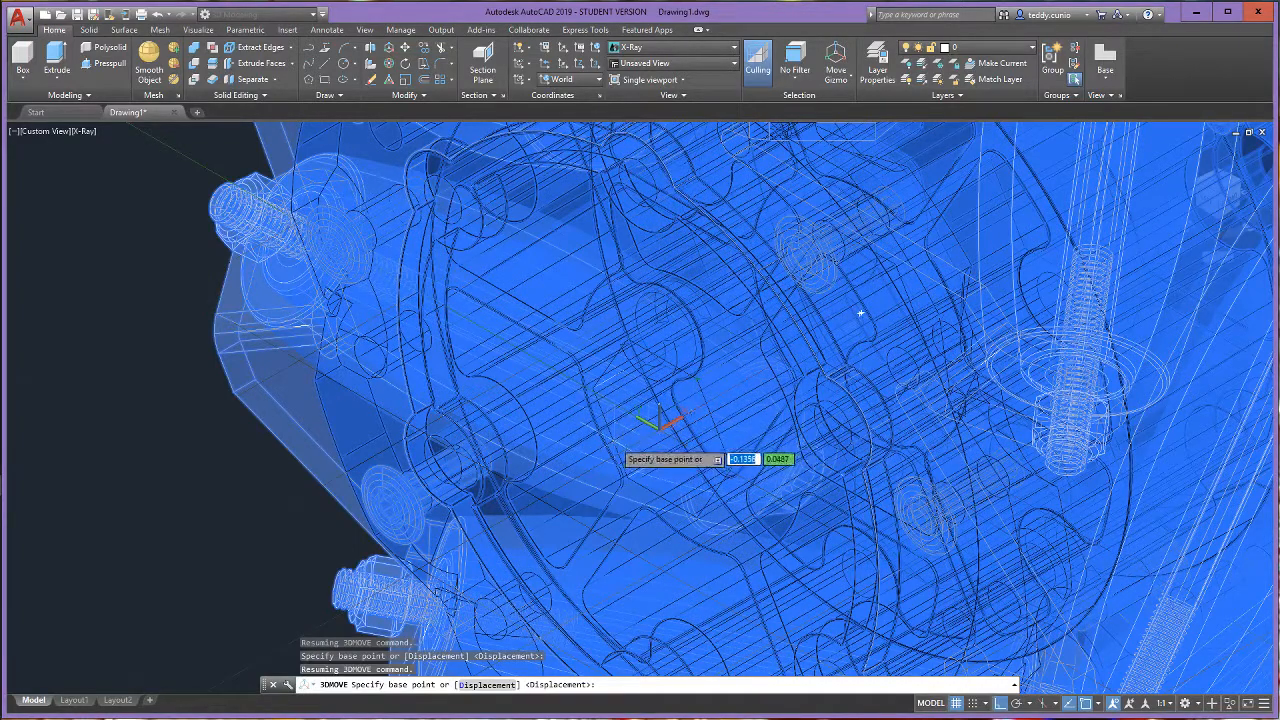
{"action": "scroll", "coordinate": [690, 411], "scroll_direction": "down", "scroll_amount": 5}
{"action": "scroll", "coordinate": [690, 411], "scroll_direction": "up", "scroll_amount": 6}
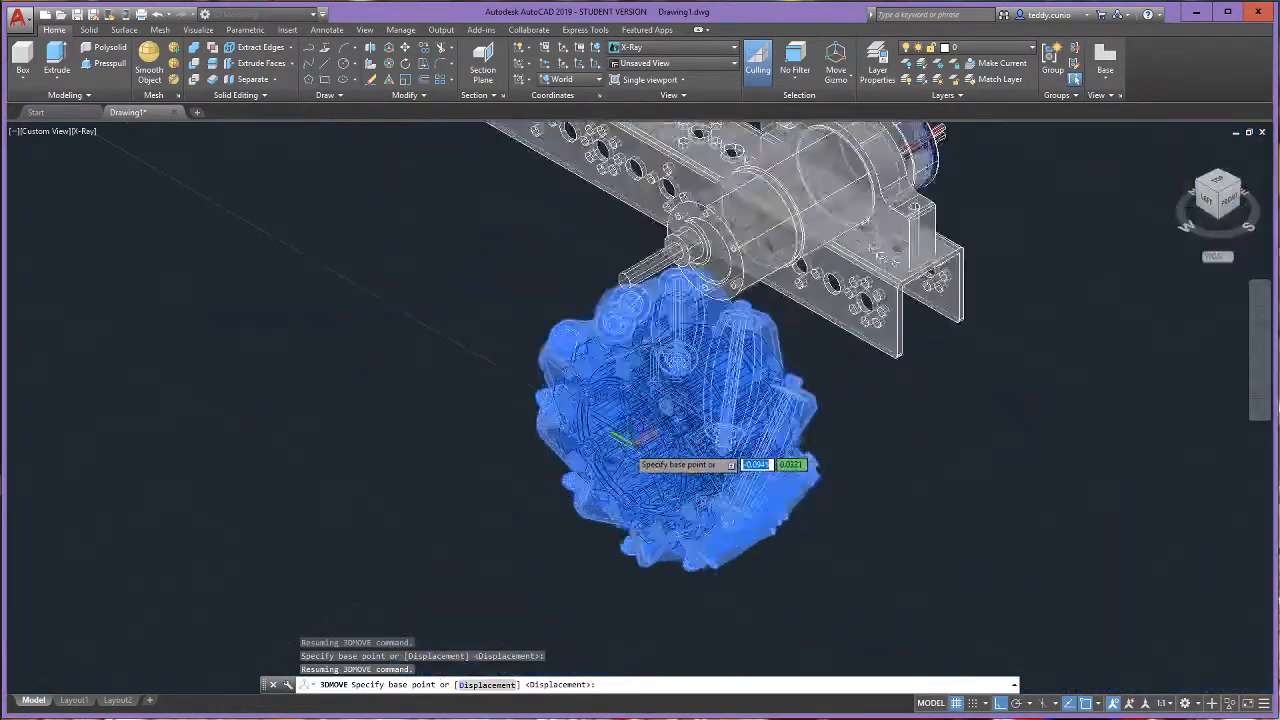
{"action": "scroll", "coordinate": [694, 414], "scroll_direction": "down", "scroll_amount": 2}
{"action": "scroll", "coordinate": [625, 445], "scroll_direction": "down", "scroll_amount": 2}
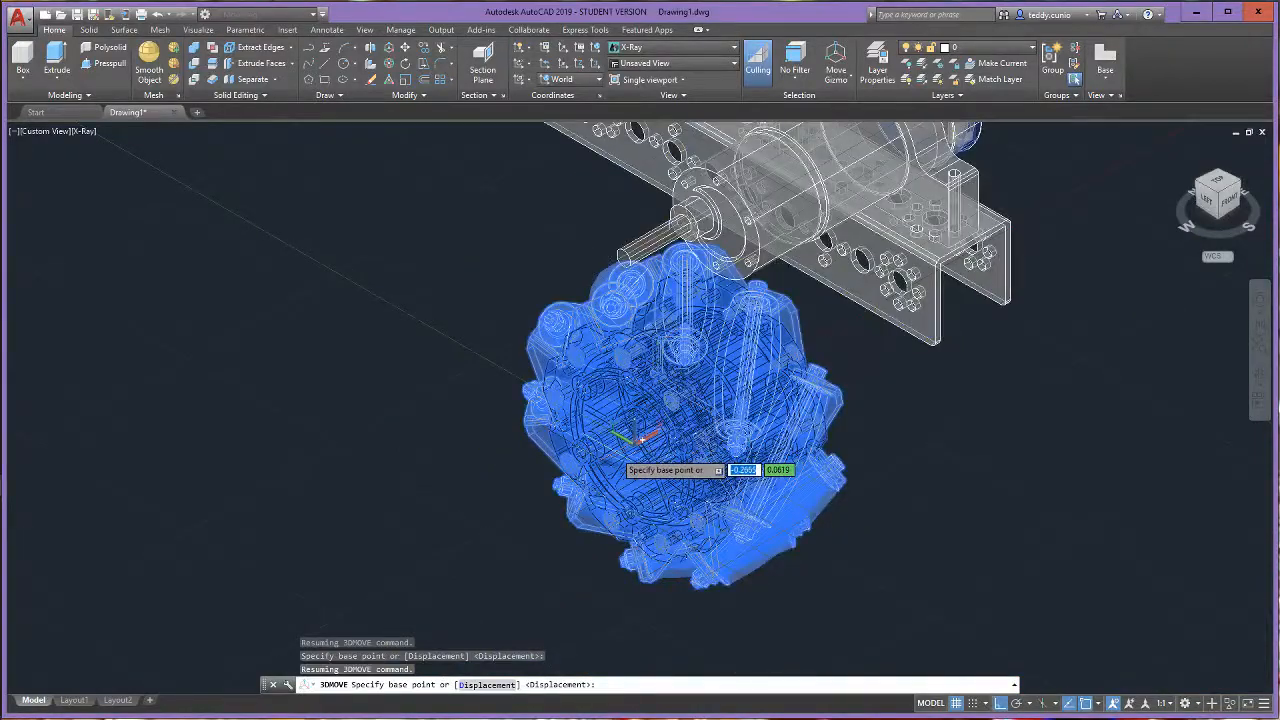
{"action": "scroll", "coordinate": [640, 440], "scroll_direction": "up", "scroll_amount": 4}
{"action": "scroll", "coordinate": [645, 440], "scroll_direction": "down", "scroll_amount": 2}
- End the pending wheel move and set the viewport's visual style to Conceptual
{"action": "left_click", "coordinate": [84, 141]}
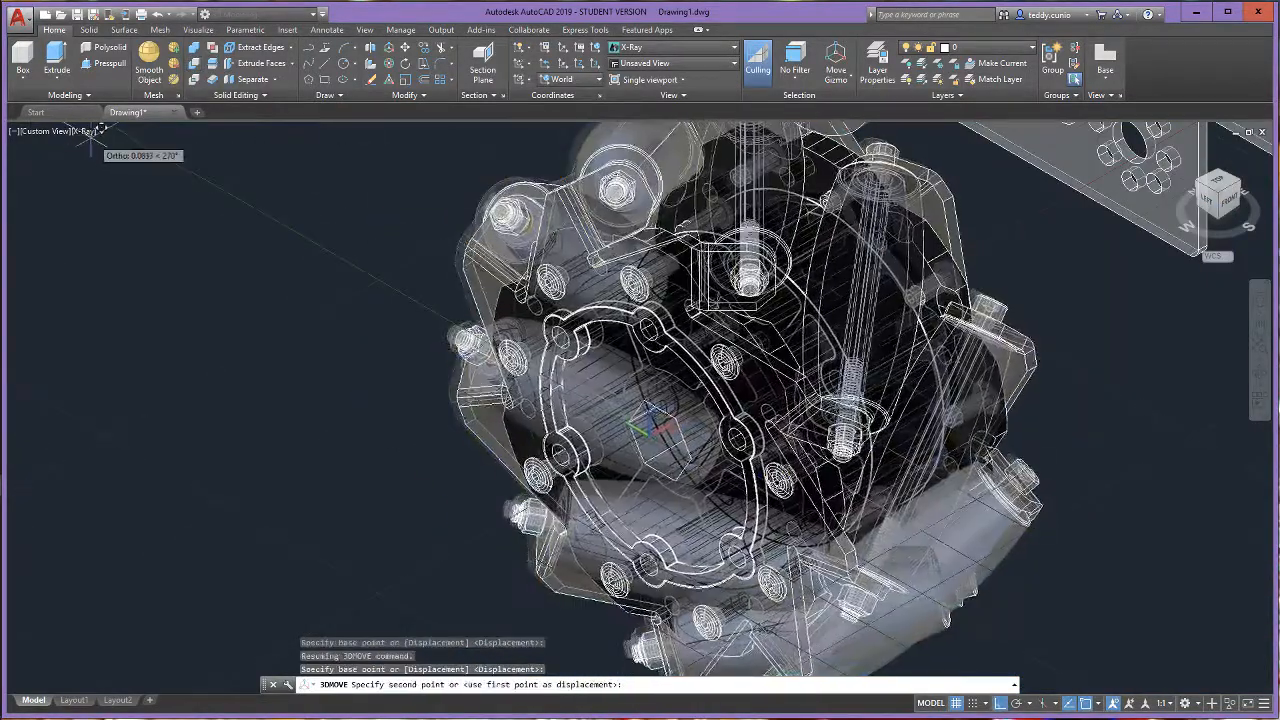
{"action": "scroll", "coordinate": [645, 425], "scroll_direction": "down", "scroll_amount": 4}
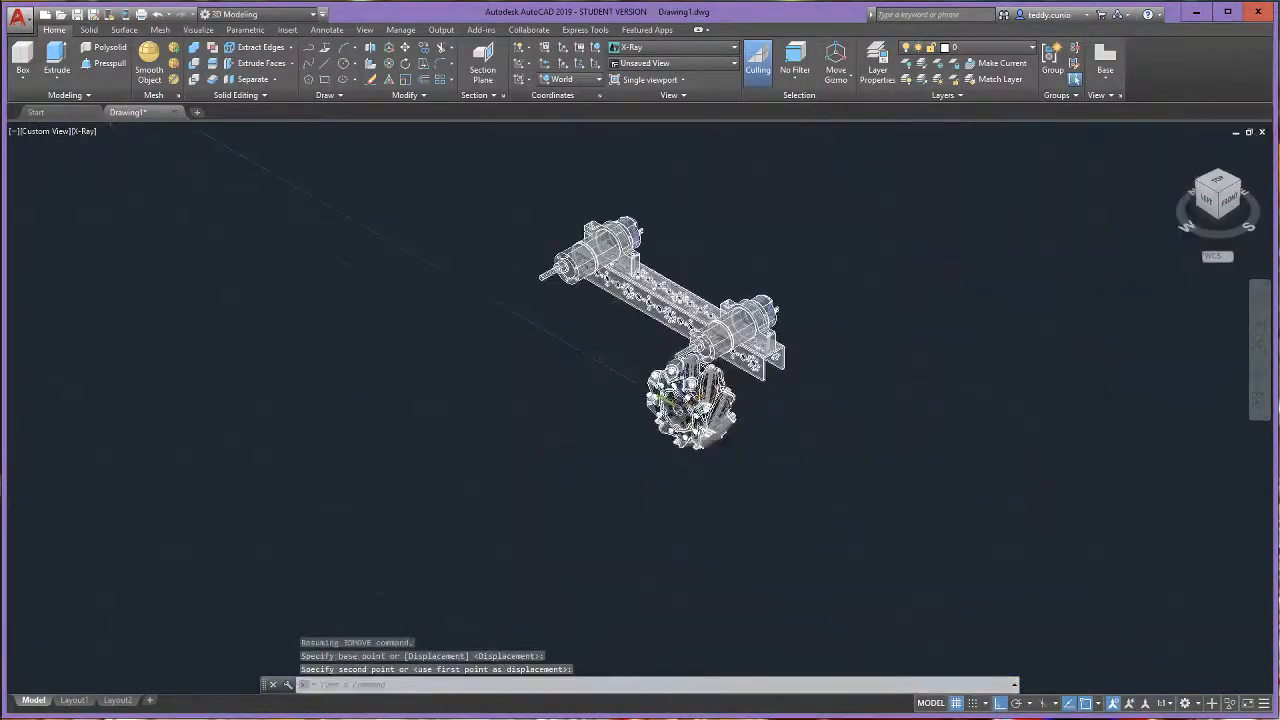
{"action": "scroll", "coordinate": [665, 415], "scroll_direction": "up", "scroll_amount": 3}
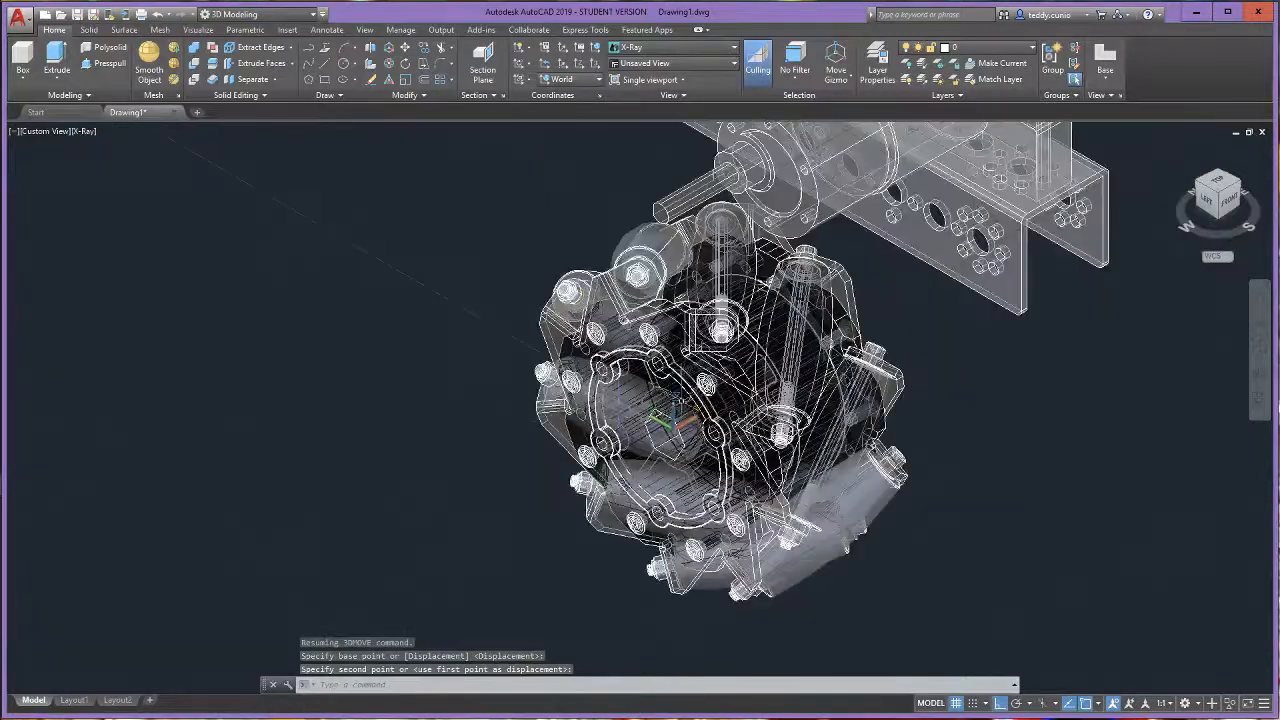
{"action": "left_click", "coordinate": [84, 132]}
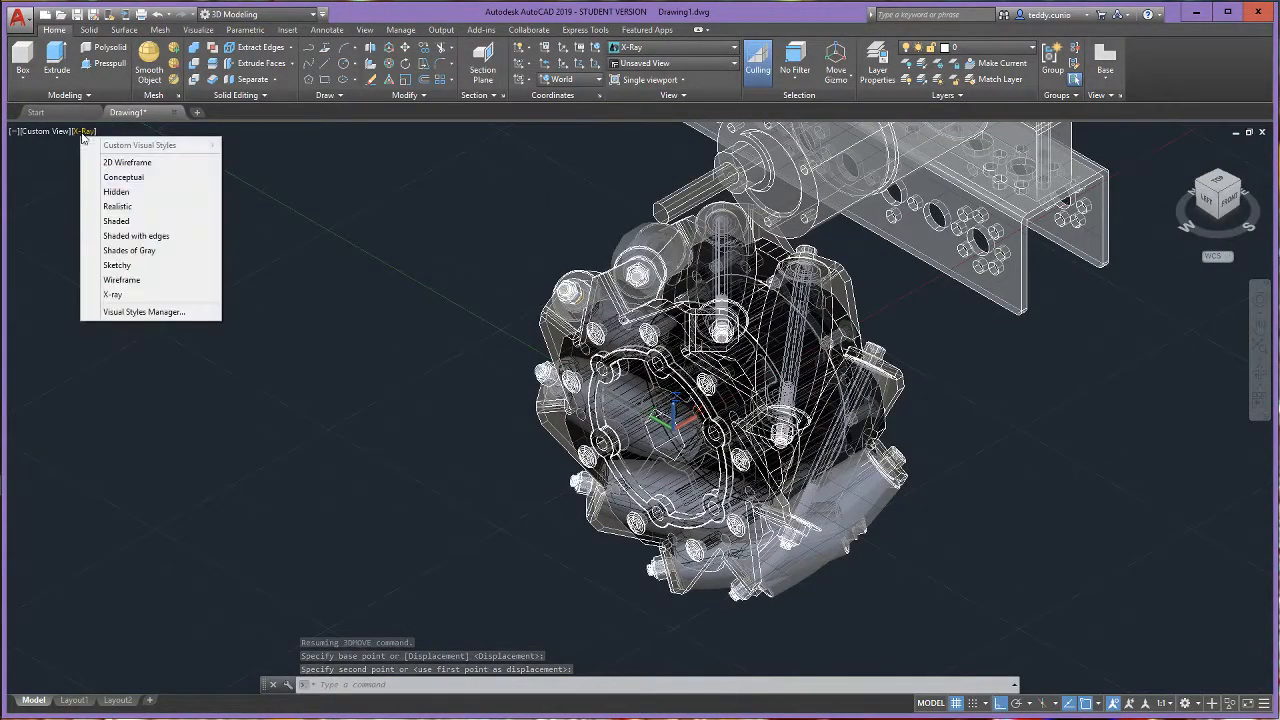
{"action": "left_click", "coordinate": [120, 177]}
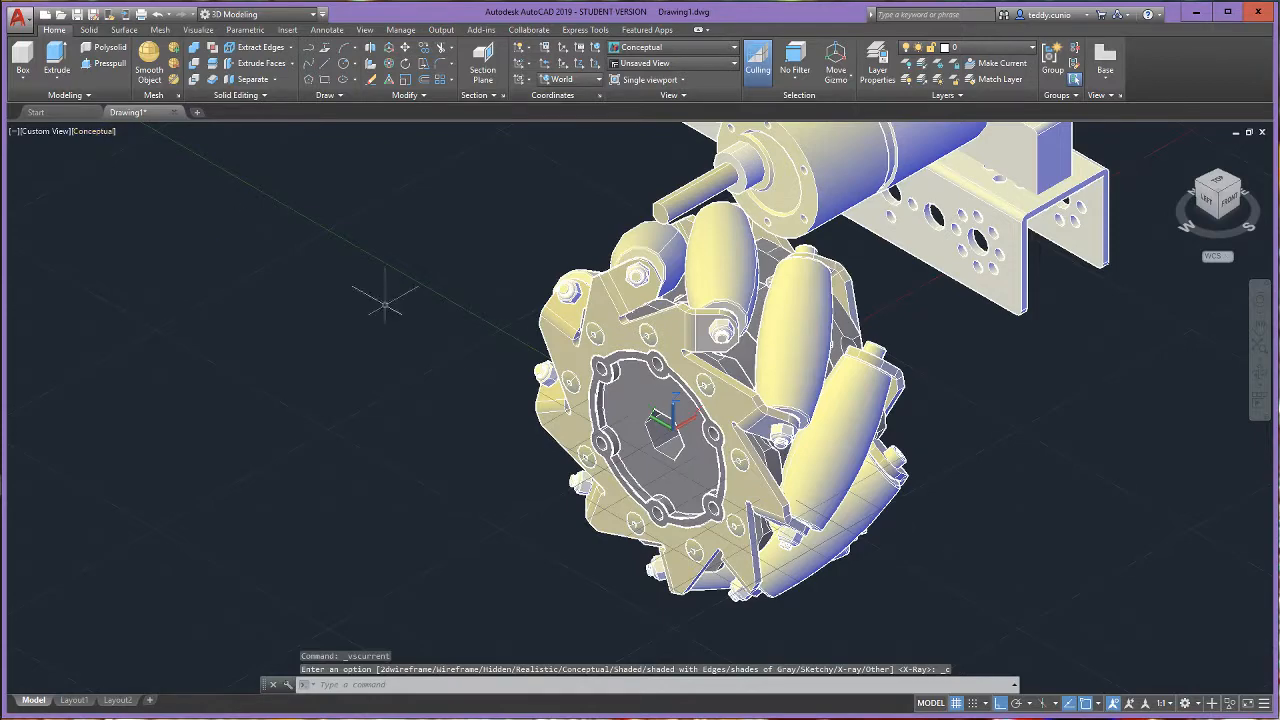
- Try to 3D Move the mecanum wheel from its hub's hexagonal bore to the end of the front motor shaft
{"action": "scroll", "coordinate": [385, 302], "scroll_direction": "down", "scroll_amount": 3}
{"action": "scroll", "coordinate": [350, 382], "scroll_direction": "up", "scroll_amount": 6}
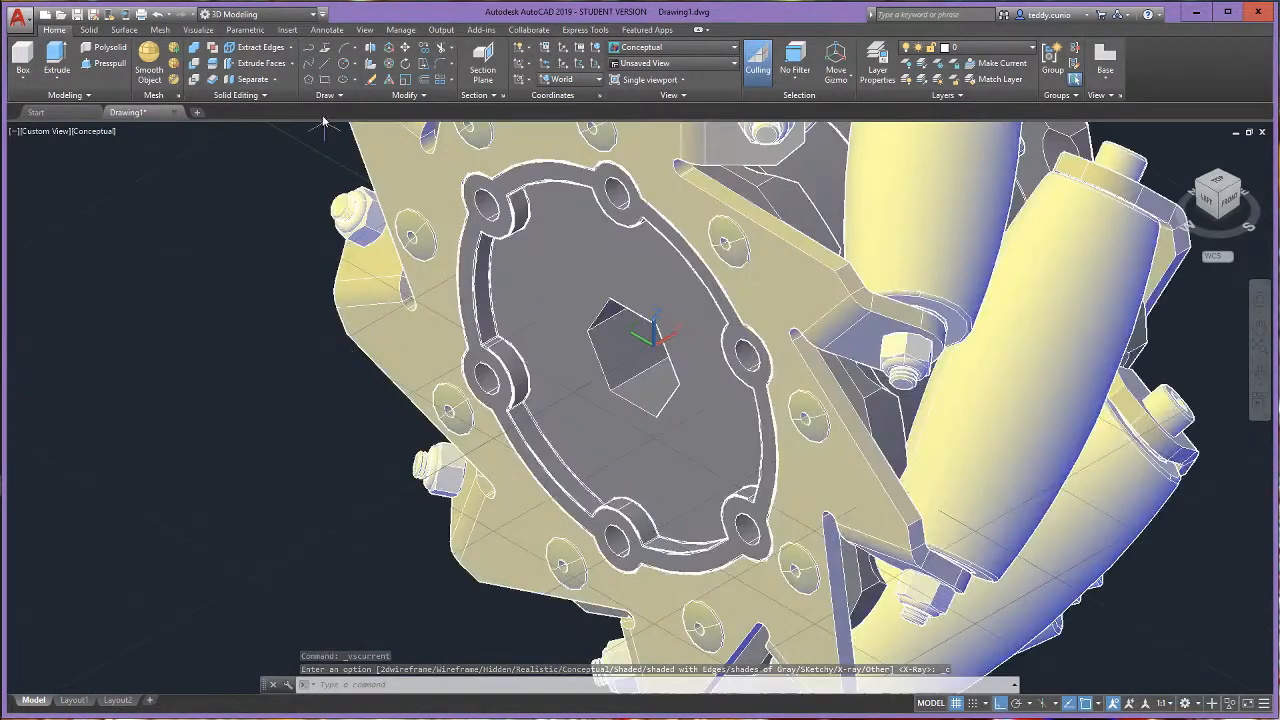
{"action": "left_click", "coordinate": [388, 48]}
{"action": "left_click", "coordinate": [532, 386]}
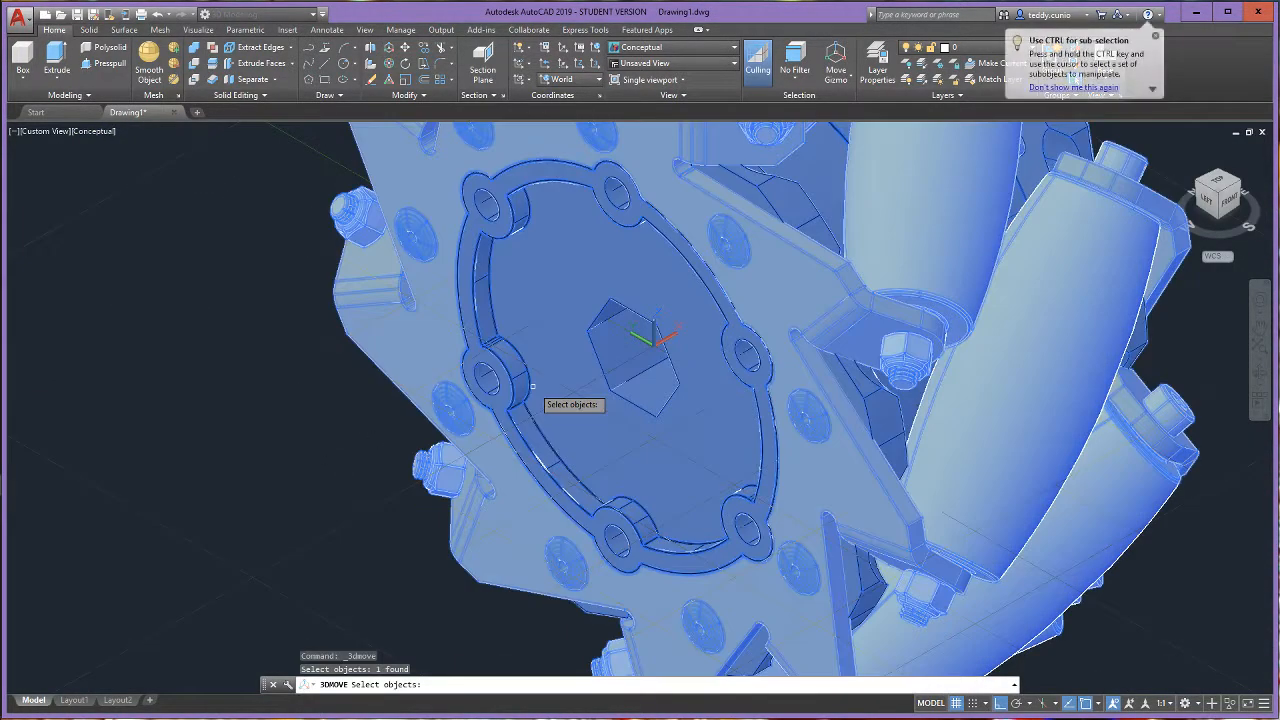
{"action": "key", "text": "Return"}
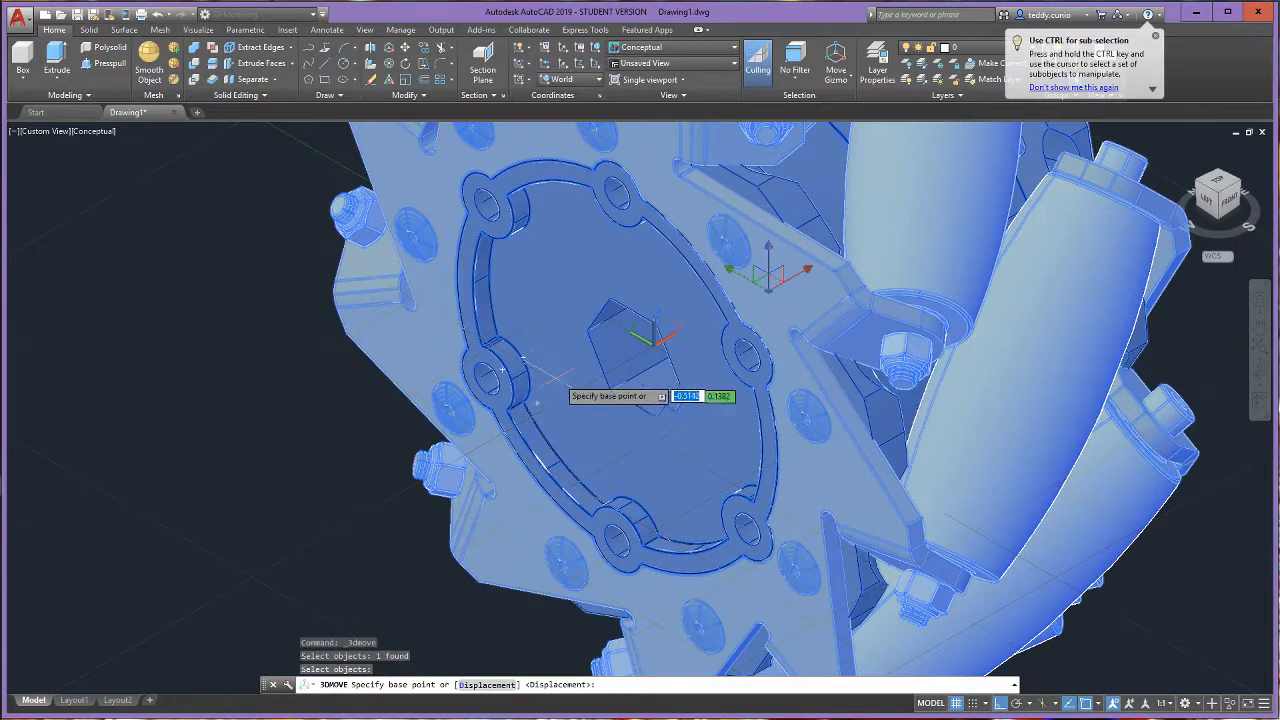
{"action": "left_click", "coordinate": [655, 348]}
{"action": "scroll", "coordinate": [660, 300], "scroll_direction": "down", "scroll_amount": 5}
{"action": "scroll", "coordinate": [660, 285], "scroll_direction": "up", "scroll_amount": 4}
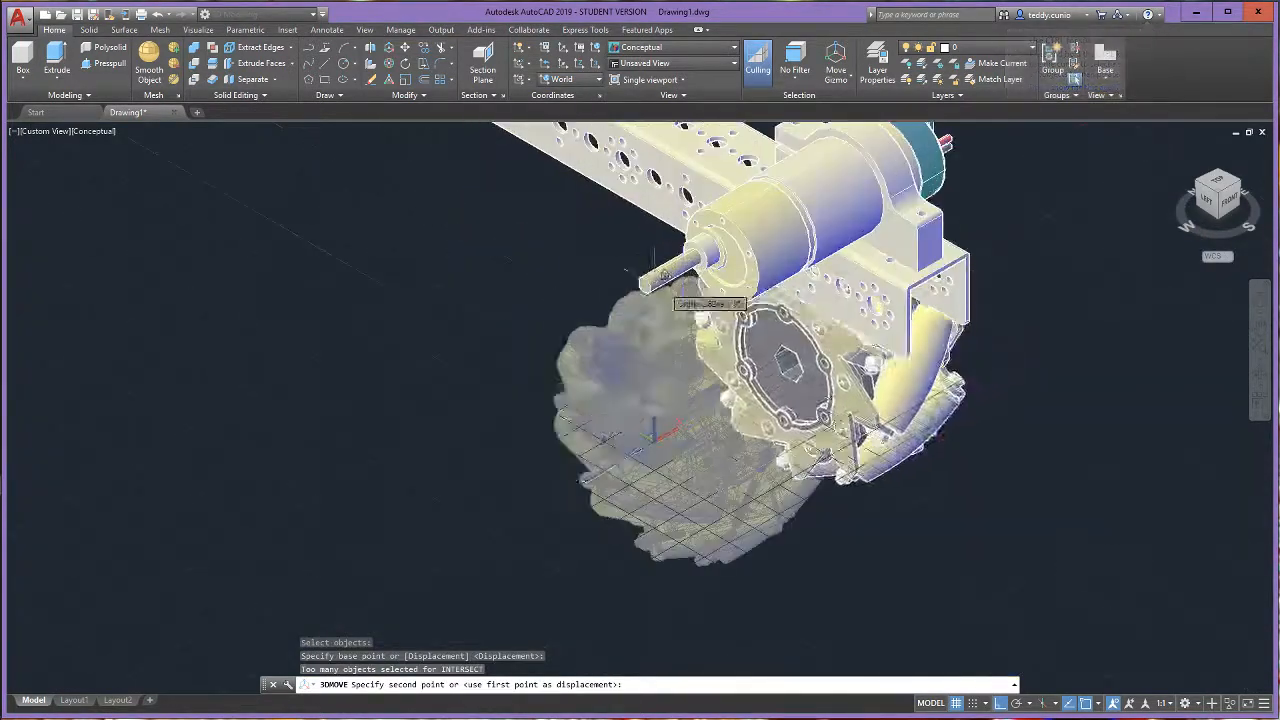
{"action": "left_click", "coordinate": [648, 283]}
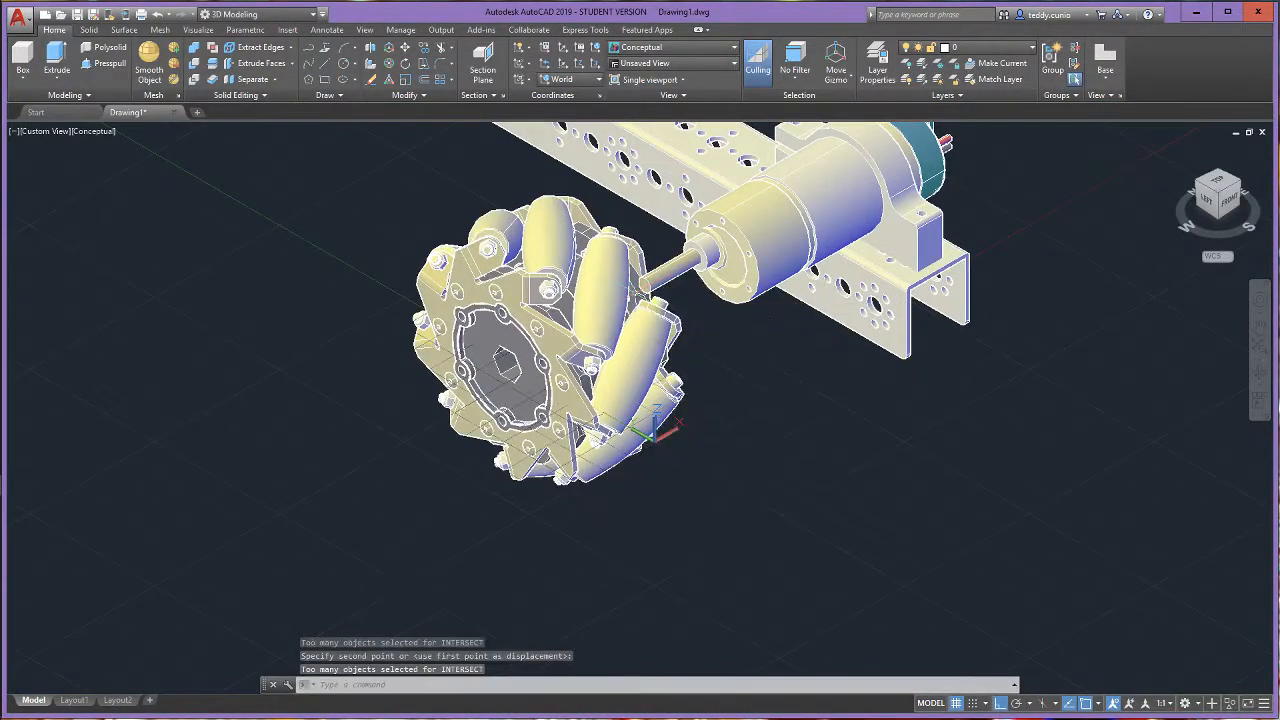
- Use 3D Move to shift the mecanum wheel farther away from the front motor shaft into open space
{"action": "left_click", "coordinate": [622, 318]}
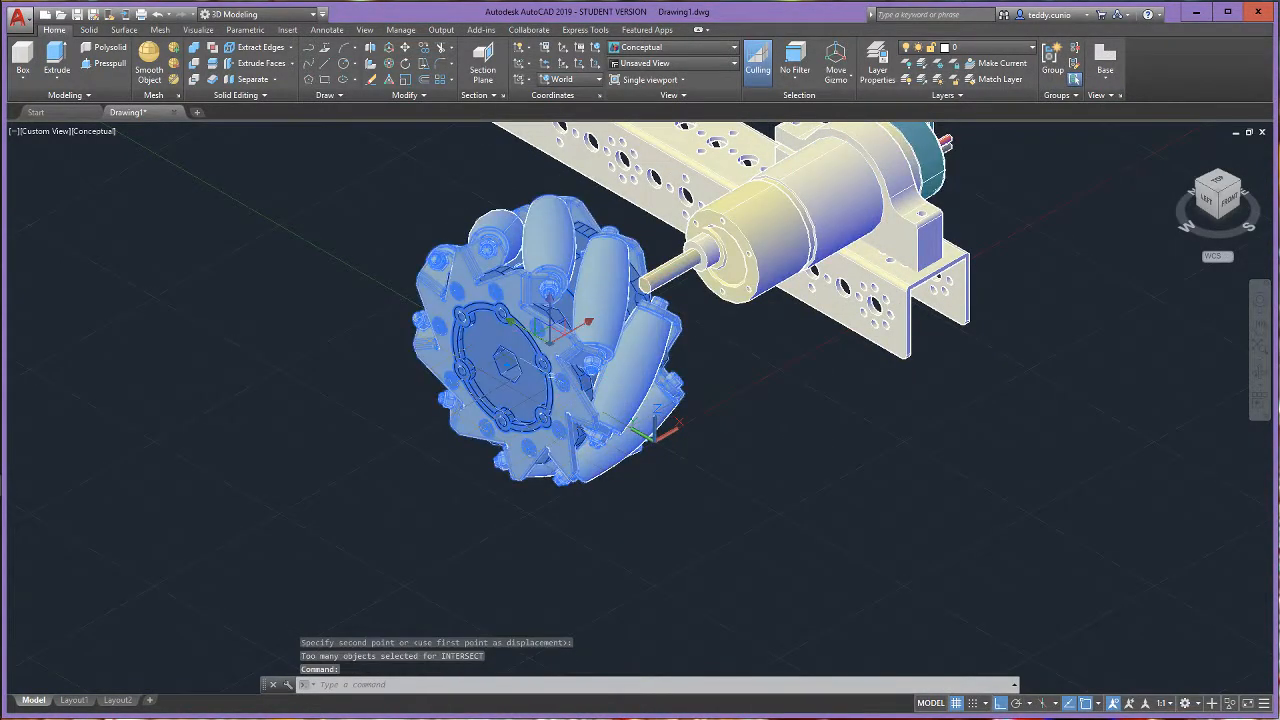
{"action": "left_click", "coordinate": [389, 48]}
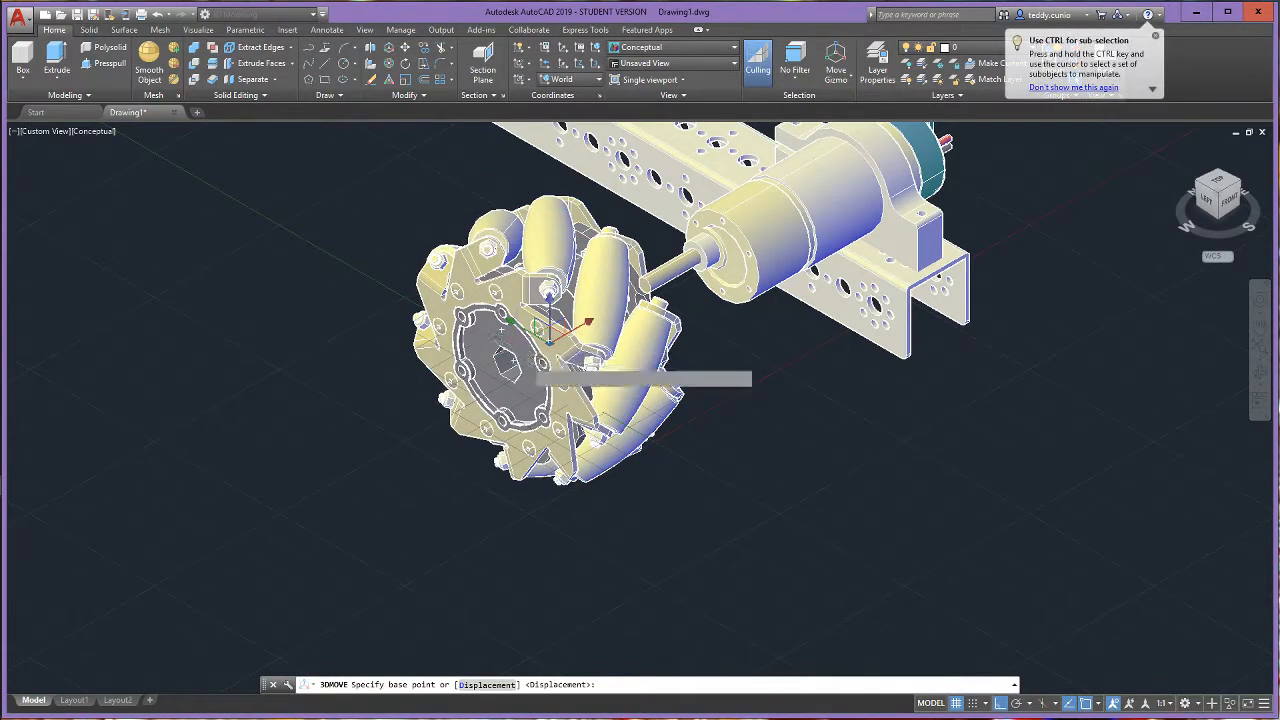
{"action": "left_click", "coordinate": [514, 359]}
{"action": "left_click", "coordinate": [499, 386]}
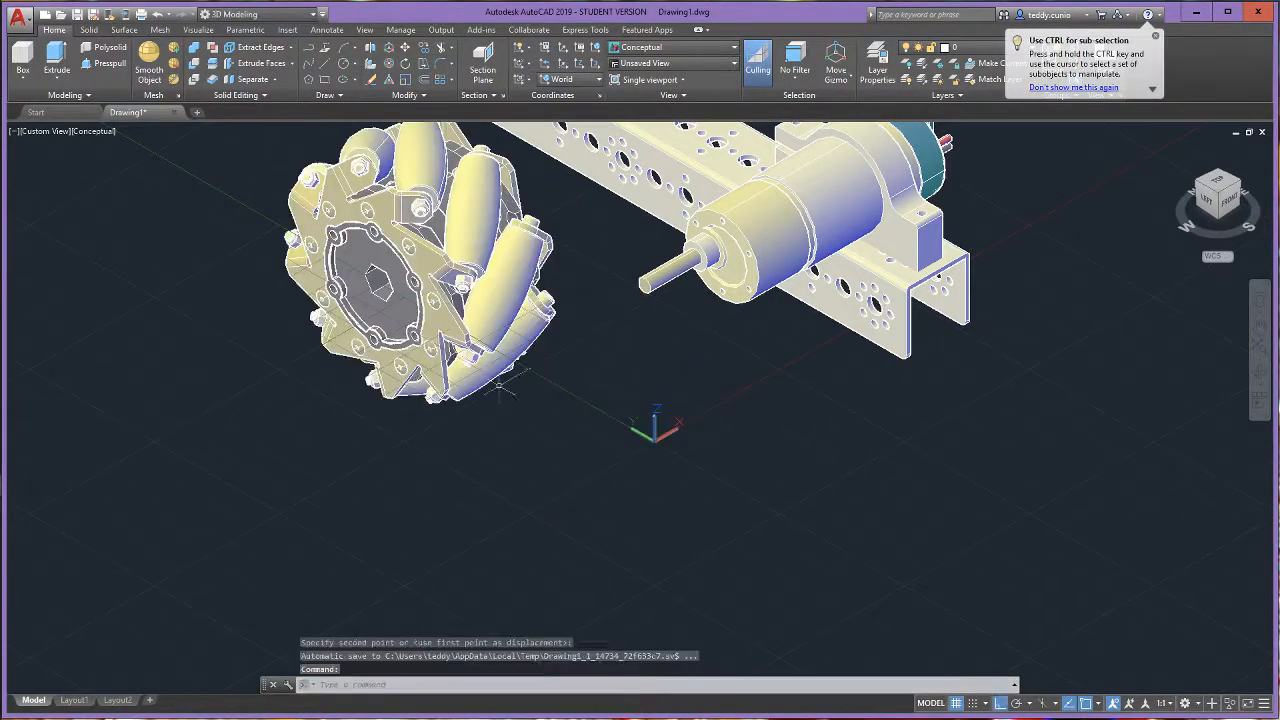
{"action": "left_click", "coordinate": [1157, 37]}
{"action": "scroll", "coordinate": [574, 448], "scroll_direction": "down", "scroll_amount": 3}
{"action": "scroll", "coordinate": [425, 328], "scroll_direction": "up", "scroll_amount": 2}
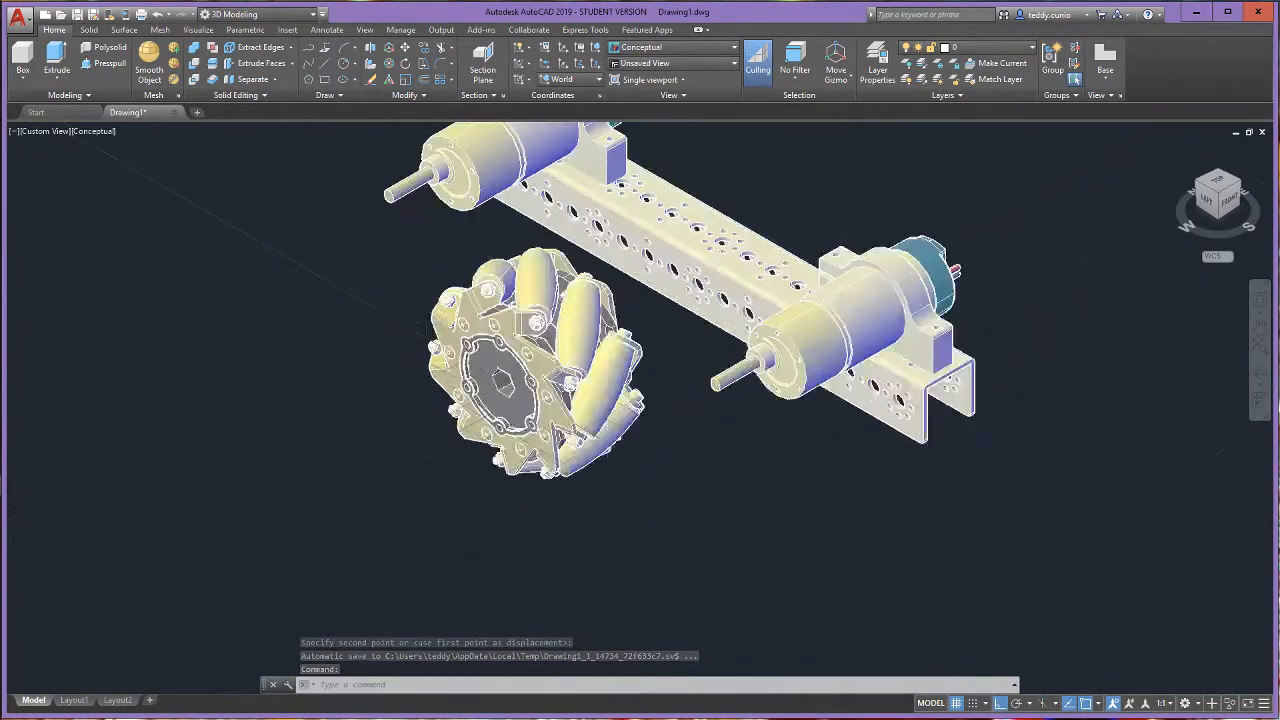
{"action": "key", "text": "Escape"}
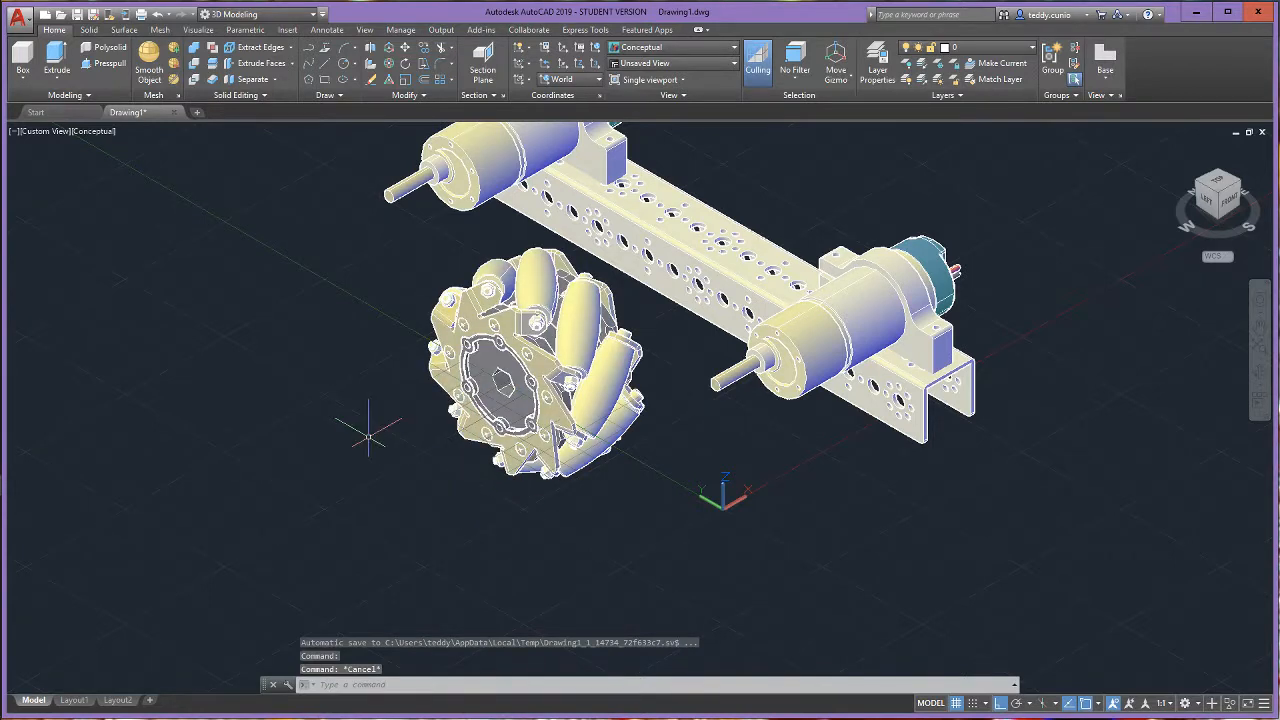
- Use 3D Move to place the mecanum wheel from its hub's hexagonal bore to the end of the front motor shaft, and check it in SW Isometric
{"action": "left_click", "coordinate": [389, 48]}
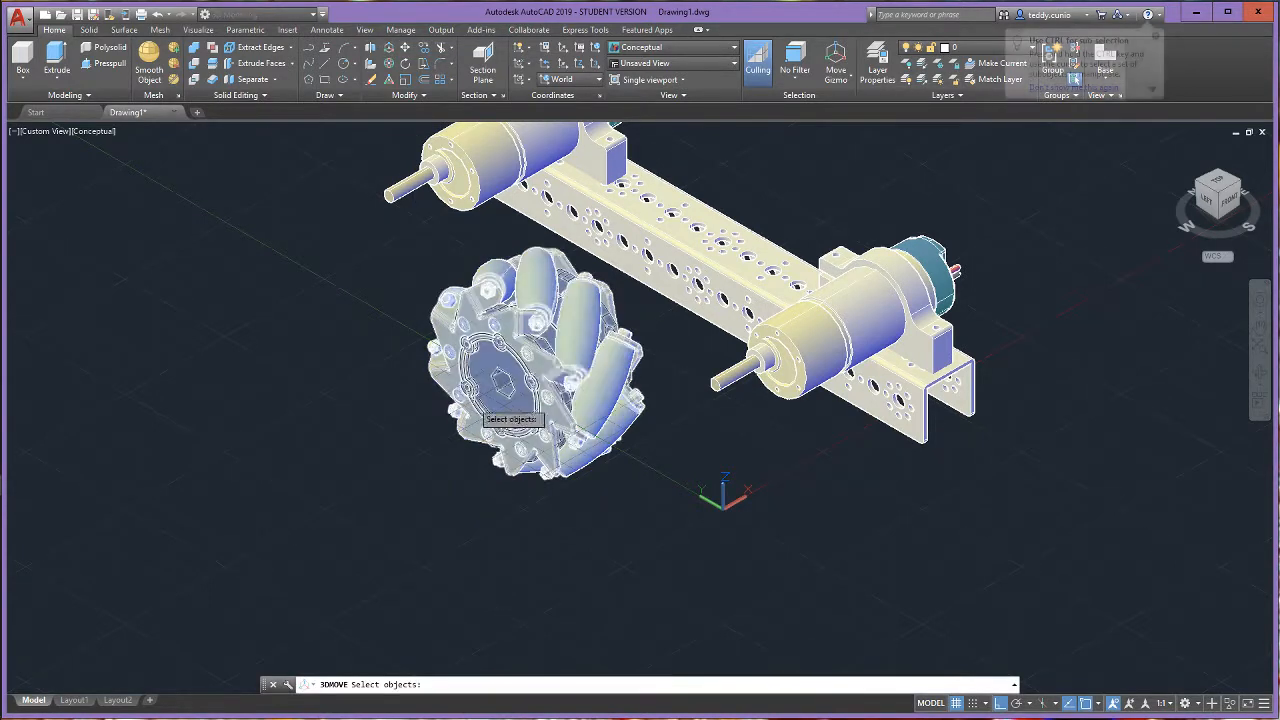
{"action": "left_click", "coordinate": [528, 364]}
{"action": "key", "text": "Return"}
{"action": "scroll", "coordinate": [560, 374], "scroll_direction": "up", "scroll_amount": 5}
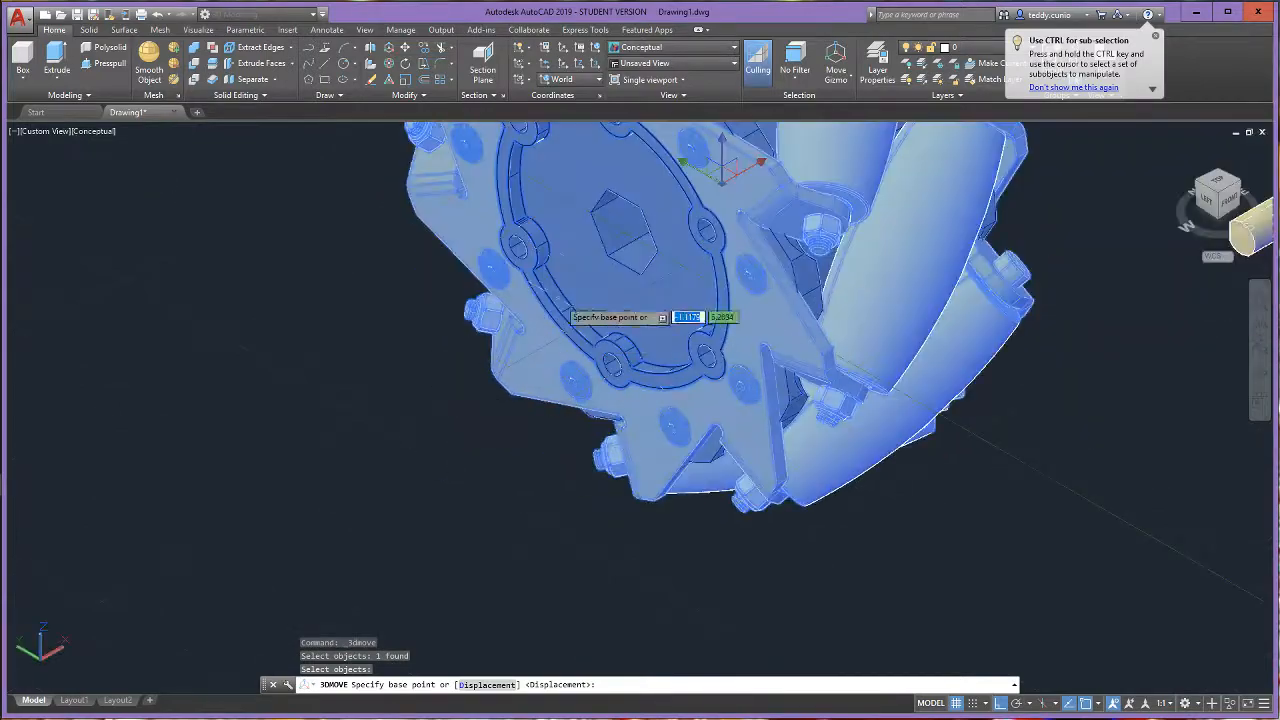
{"action": "left_click", "coordinate": [636, 217]}
{"action": "scroll", "coordinate": [720, 260], "scroll_direction": "down", "scroll_amount": 5}
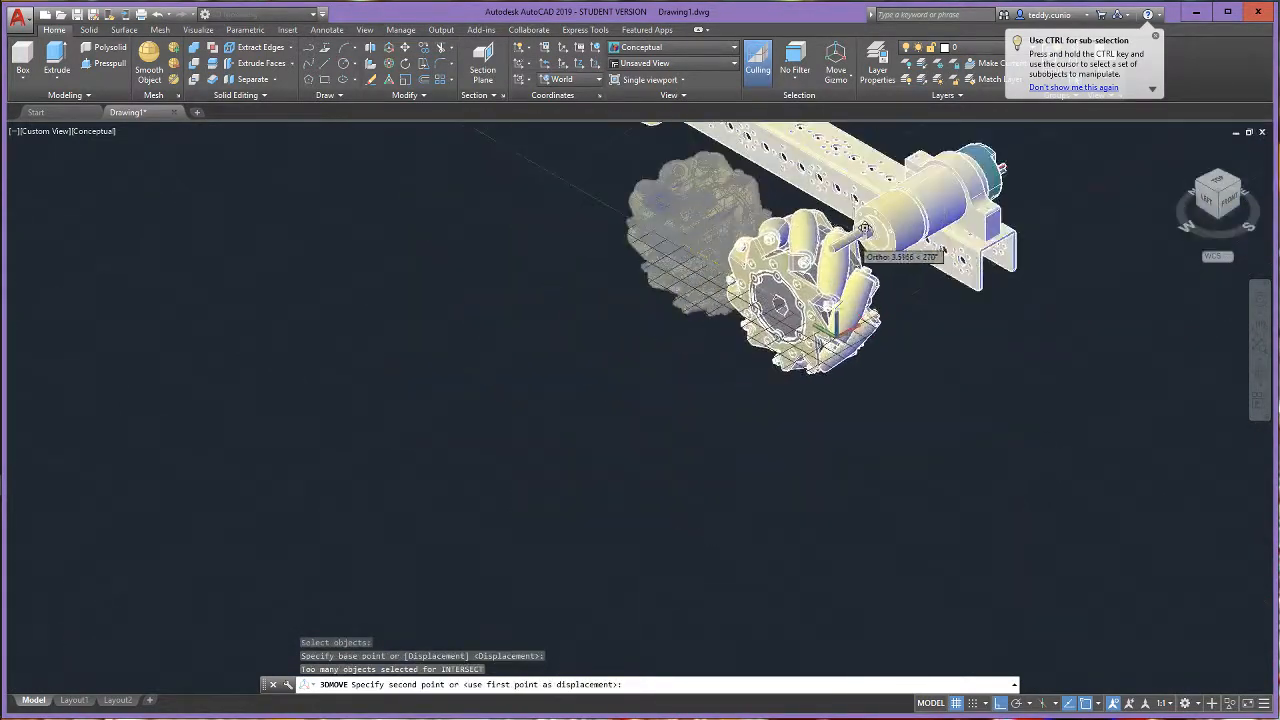
{"action": "scroll", "coordinate": [850, 243], "scroll_direction": "up", "scroll_amount": 3}
{"action": "scroll", "coordinate": [845, 240], "scroll_direction": "up", "scroll_amount": 3}
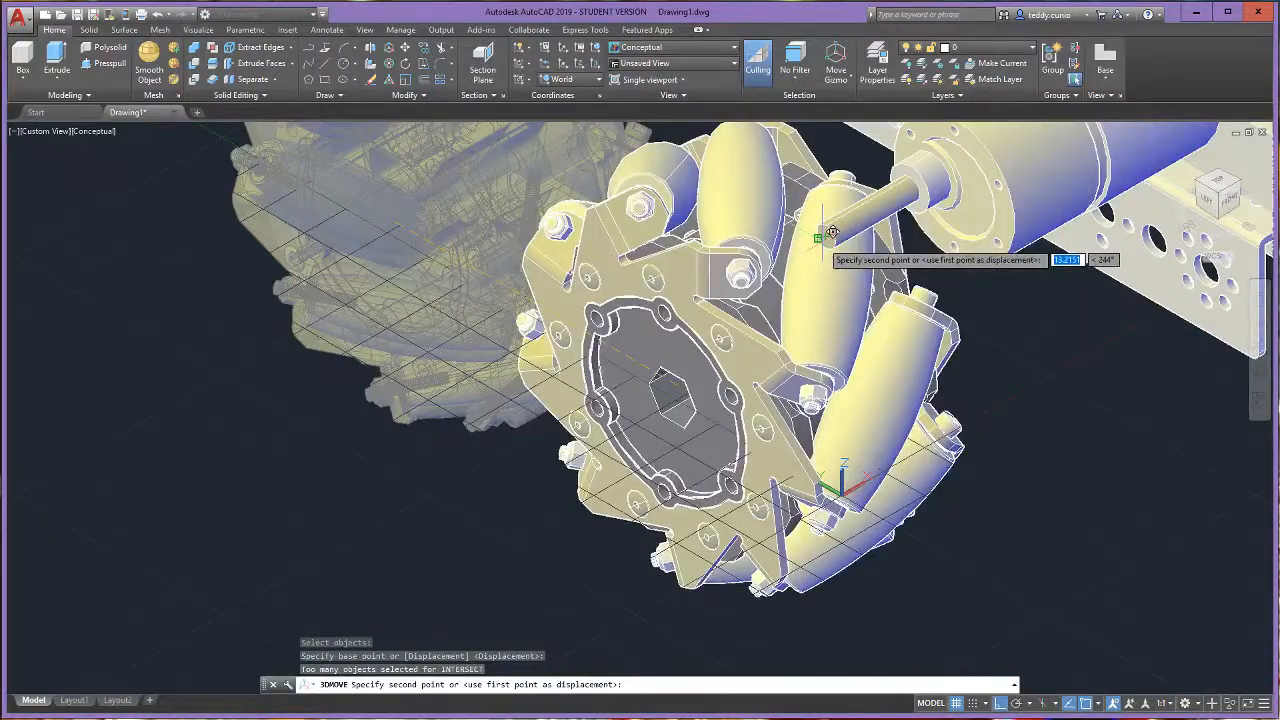
{"action": "left_click", "coordinate": [832, 232]}
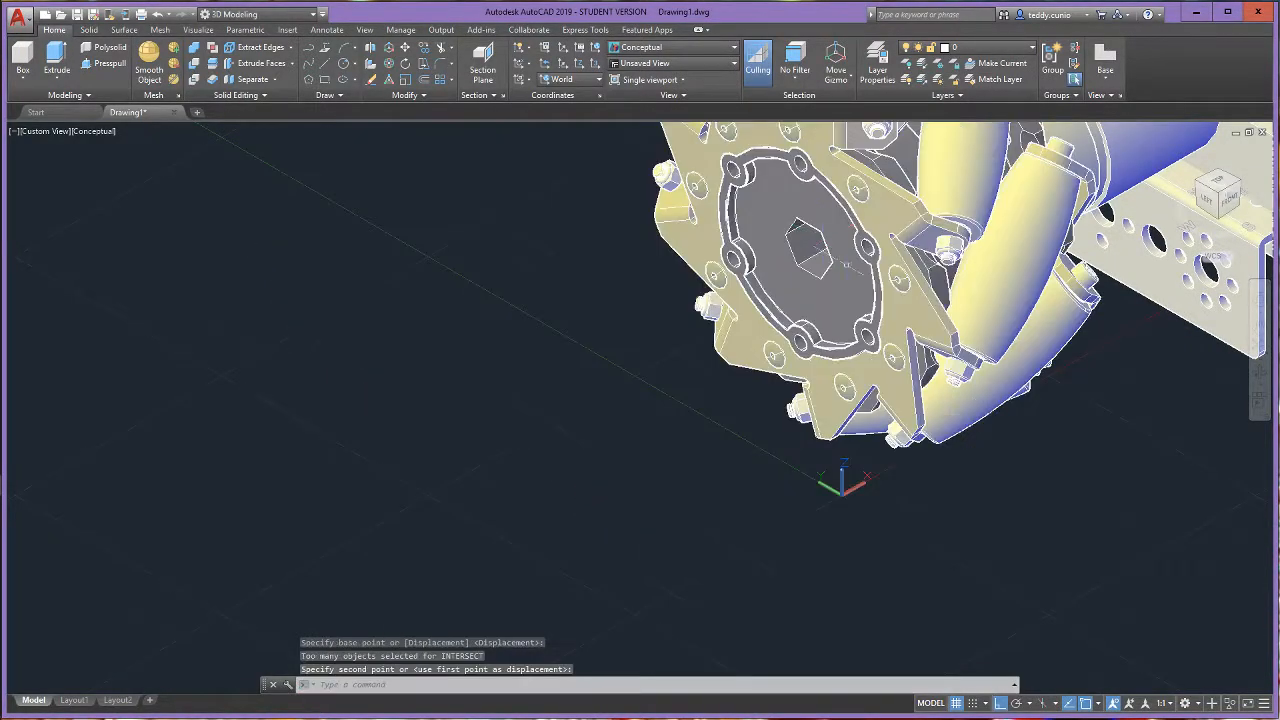
{"action": "scroll", "coordinate": [845, 240], "scroll_direction": "down", "scroll_amount": 4}
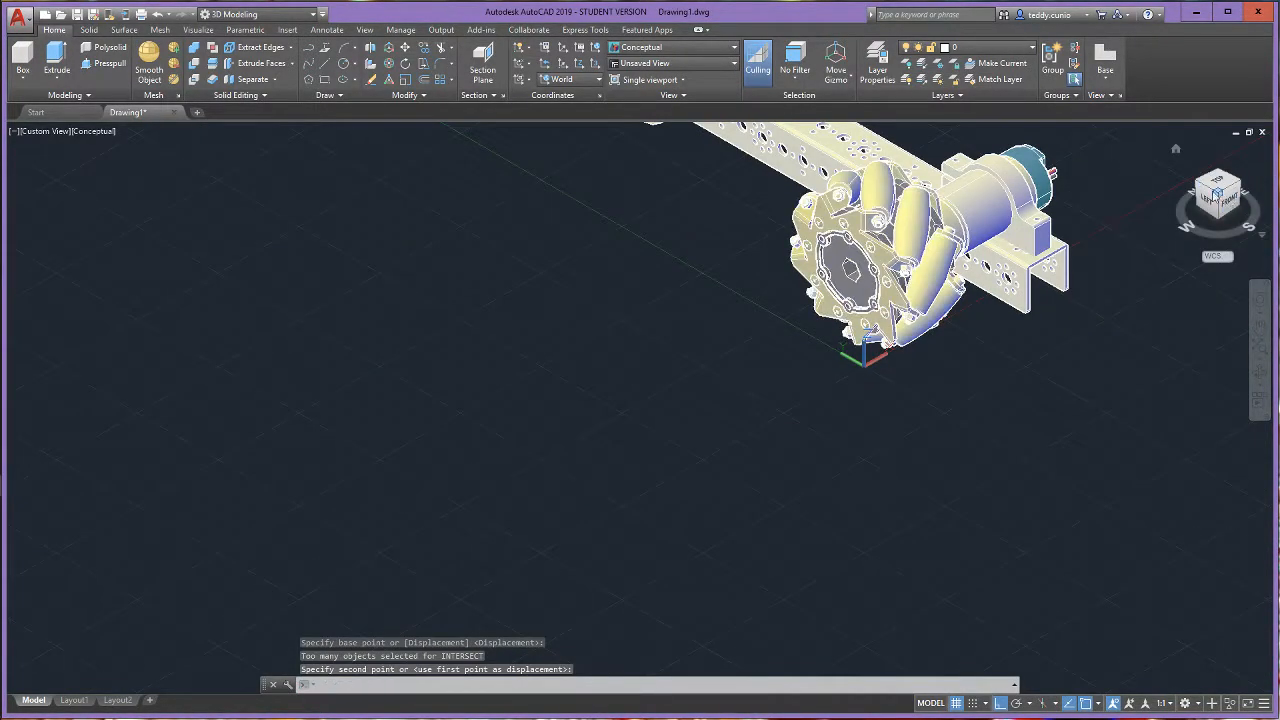
{"action": "mouse_move", "coordinate": [1217, 194]}
{"action": "left_mouse_down"}
{"action": "mouse_move", "coordinate": [921, 161]}
{"action": "mouse_move", "coordinate": [928, 184]}
{"action": "mouse_move", "coordinate": [1051, 171]}
{"action": "mouse_move", "coordinate": [1146, 180]}
{"action": "mouse_move", "coordinate": [17, 185]}
{"action": "mouse_move", "coordinate": [54, 160]}
{"action": "left_mouse_up"}
{"action": "left_click", "coordinate": [1222, 205]}
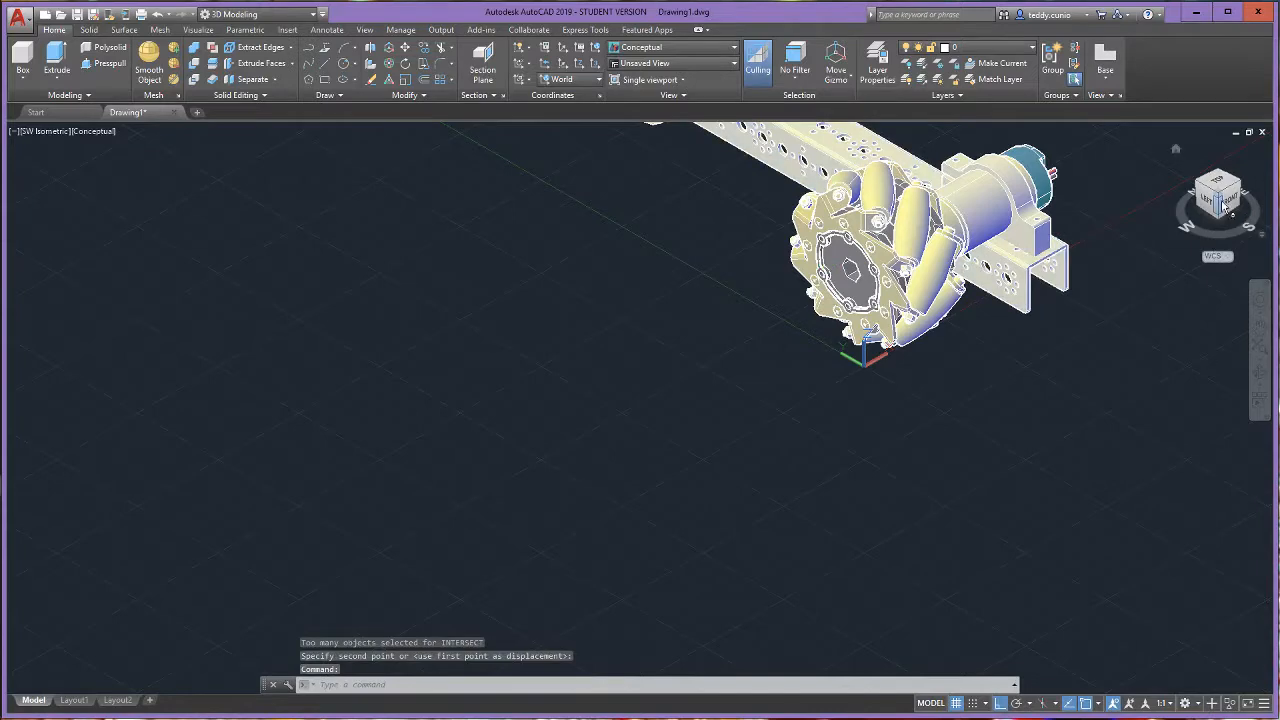
- Inspect the mecanum wheel on the front motor shaft, then undo its last placement there
{"action": "left_click_drag", "start_coordinate": [1224, 200], "coordinate": [42, 173]}
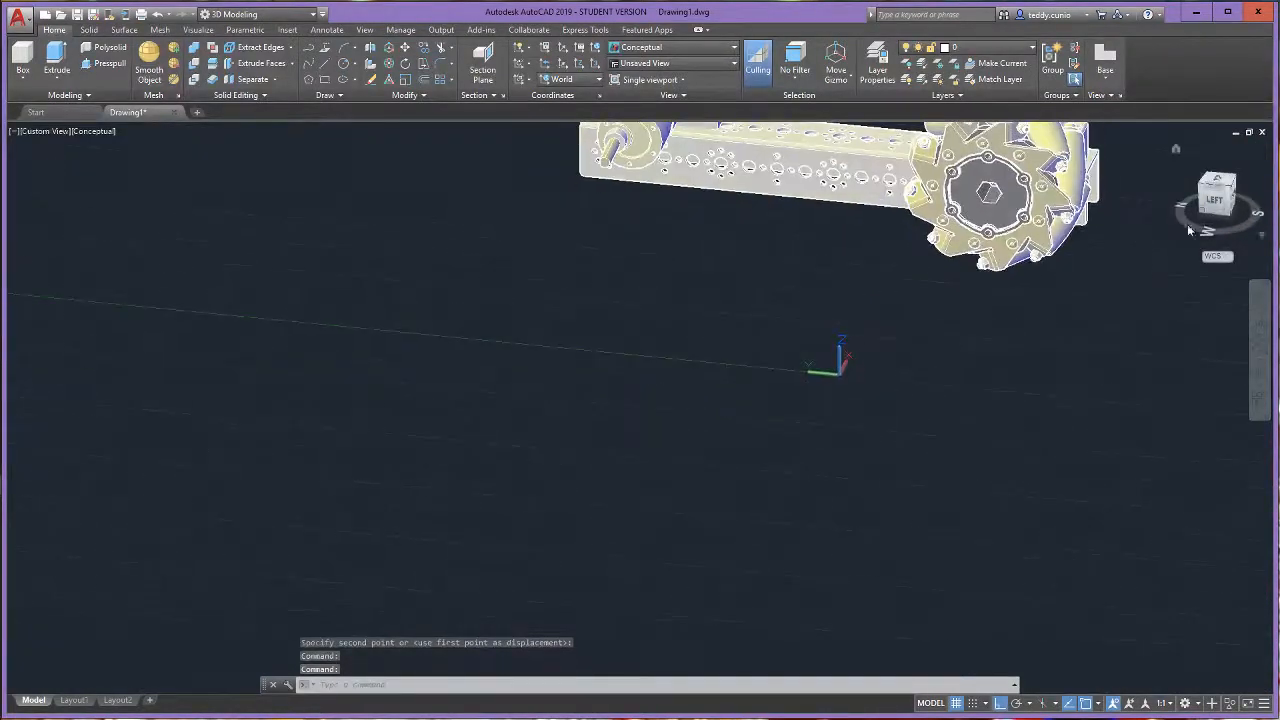
{"action": "scroll", "coordinate": [971, 297], "scroll_direction": "up", "scroll_amount": 2}
{"action": "scroll", "coordinate": [971, 297], "scroll_direction": "down", "scroll_amount": 2}
{"action": "scroll", "coordinate": [801, 446], "scroll_direction": "down", "scroll_amount": 3}
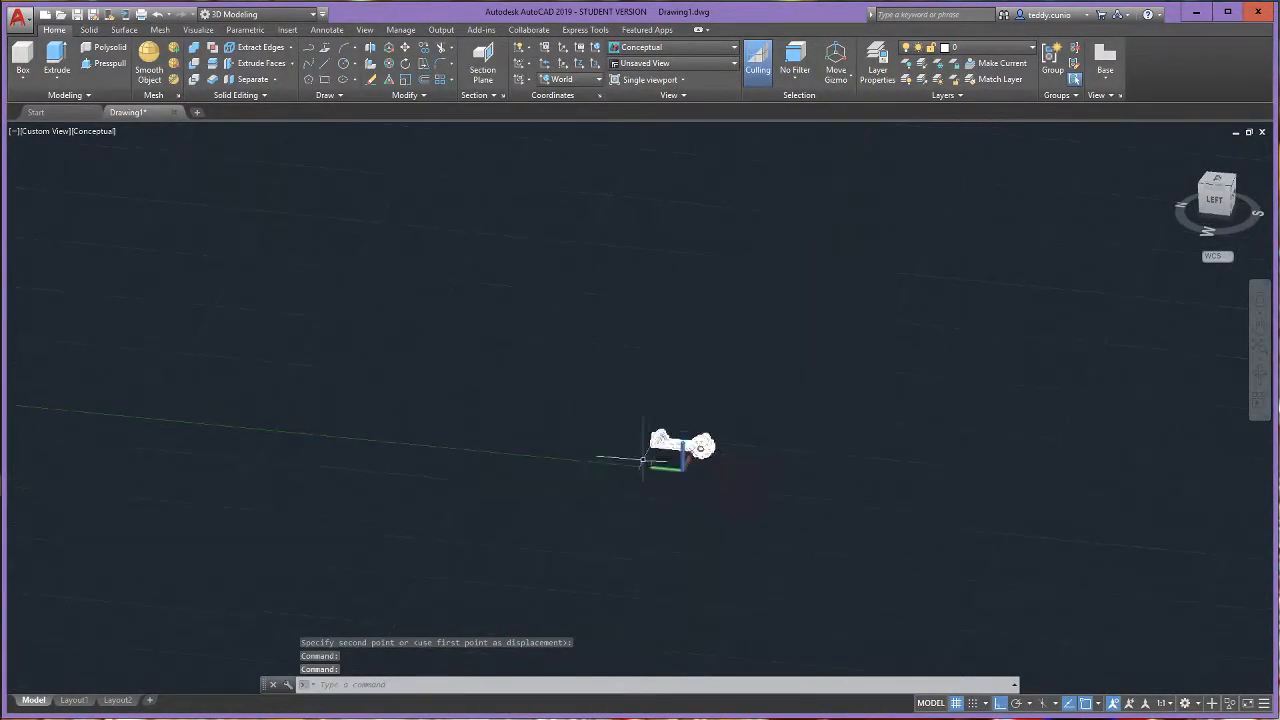
{"action": "scroll", "coordinate": [655, 480], "scroll_direction": "up", "scroll_amount": 5}
{"action": "scroll", "coordinate": [674, 483], "scroll_direction": "up", "scroll_amount": 5}
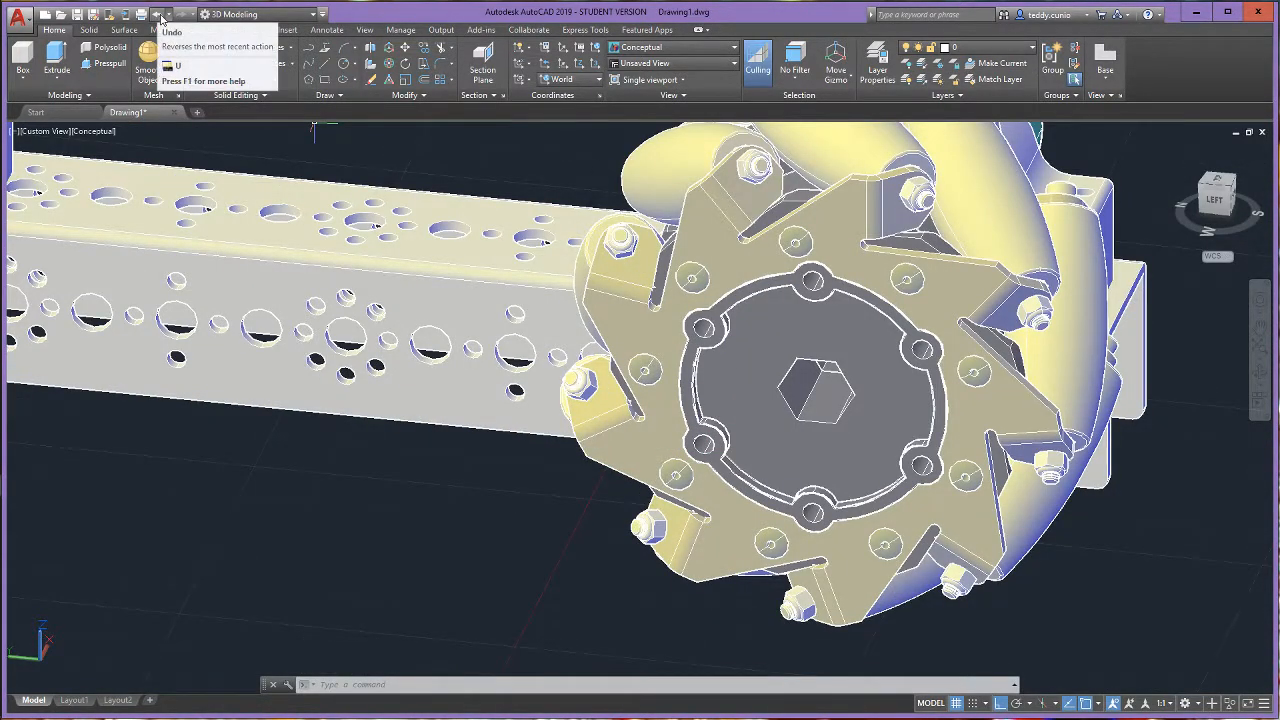
{"action": "left_click", "coordinate": [159, 15]}
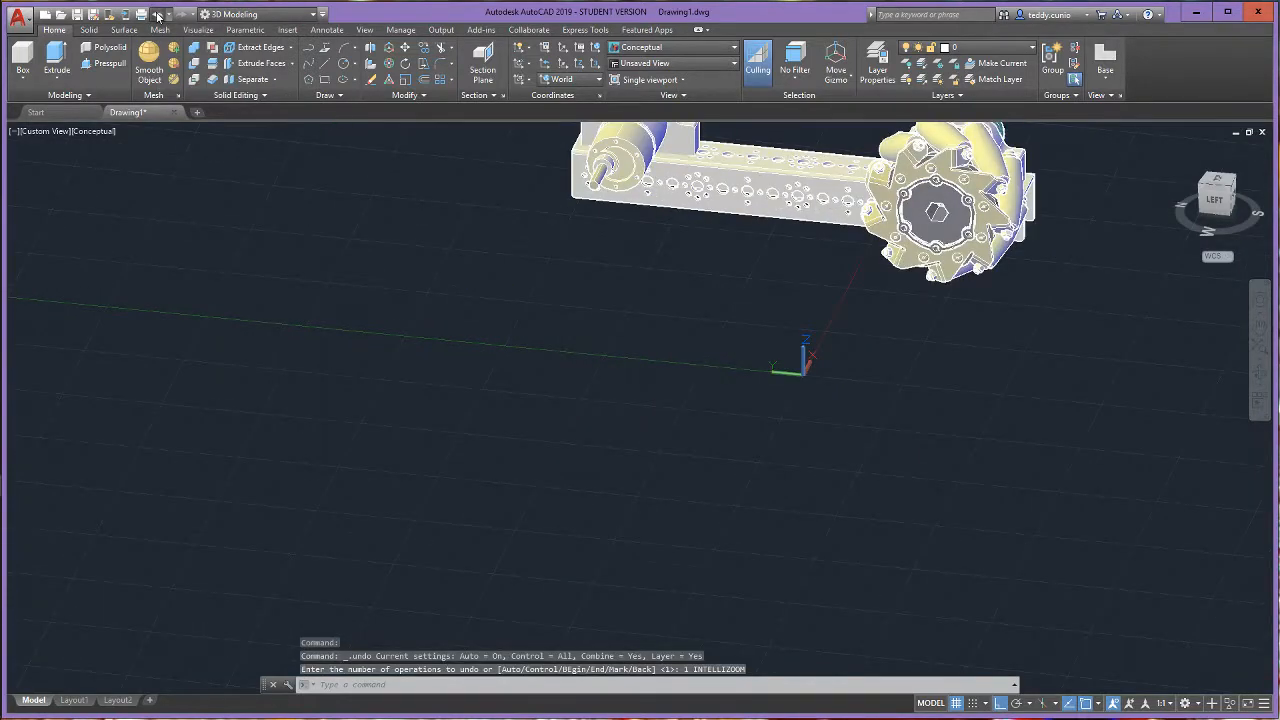
{"action": "left_click", "coordinate": [159, 15]}
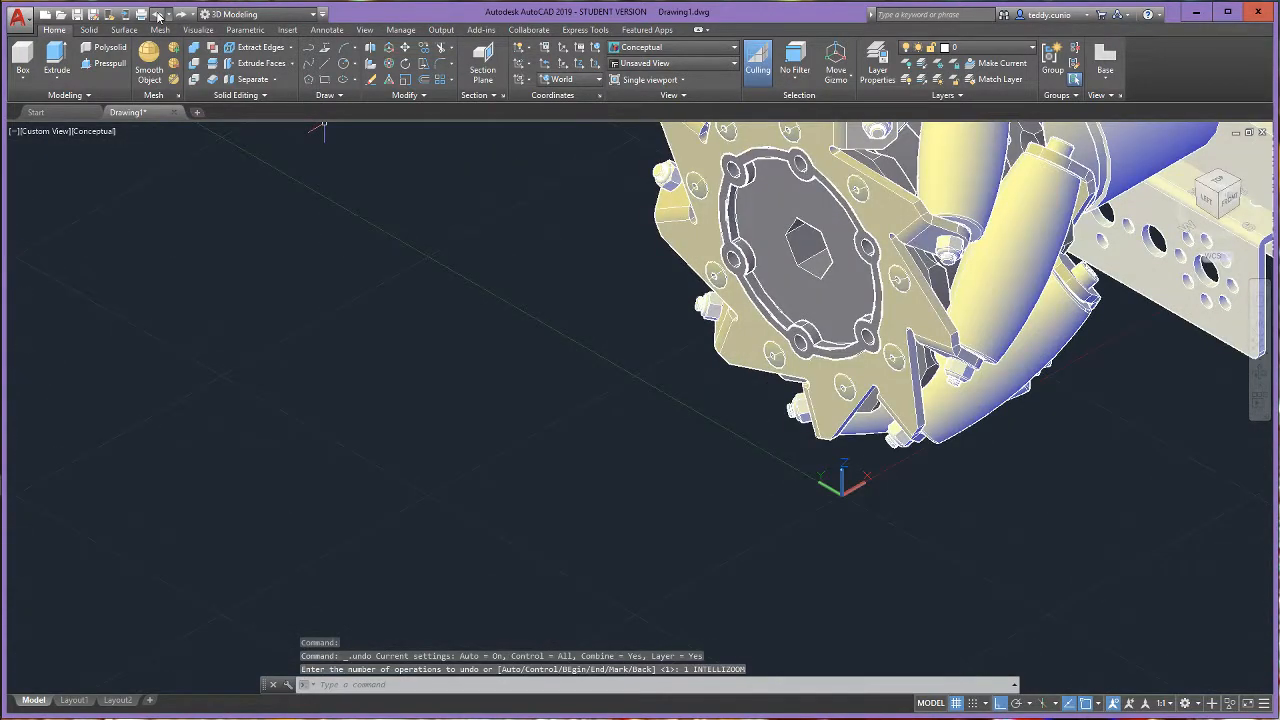
{"action": "left_click", "coordinate": [159, 15]}
- Try to 3D Move the mecanum wheel from an edge of its hub's hexagonal bore to the end of the front motor shaft
{"action": "scroll", "coordinate": [500, 372], "scroll_direction": "up", "scroll_amount": 5}
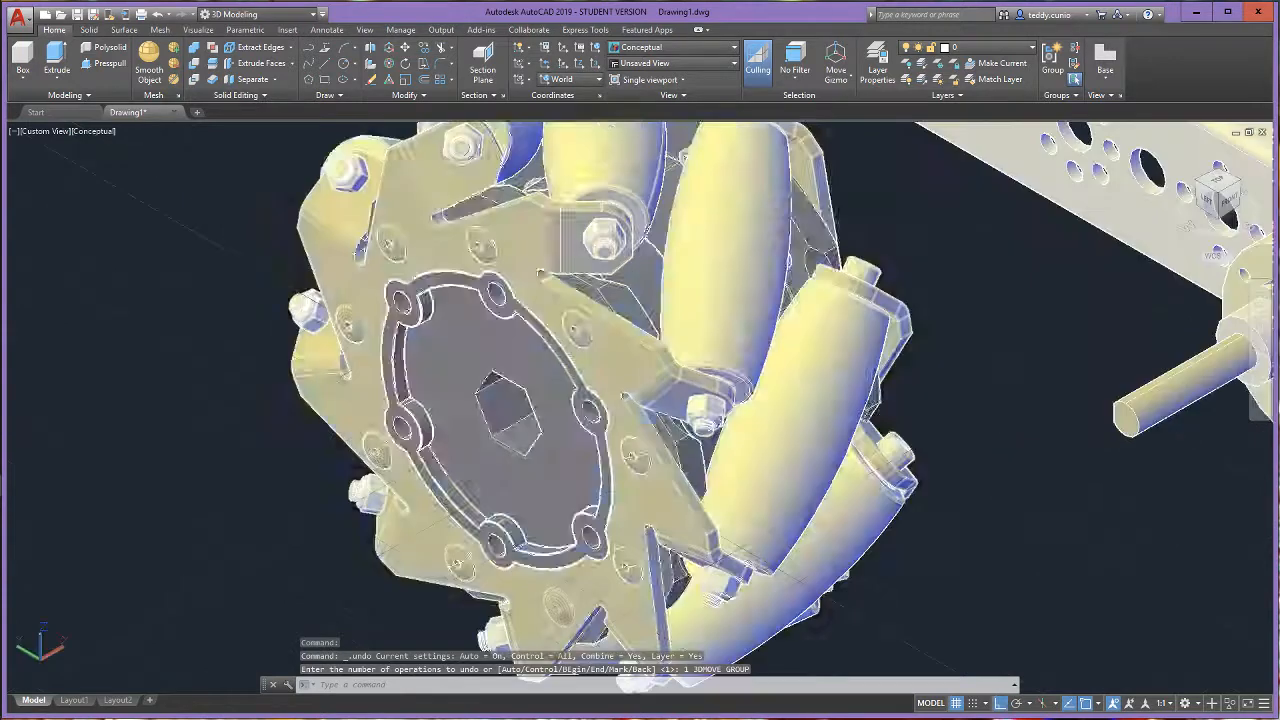
{"action": "left_click", "coordinate": [387, 49]}
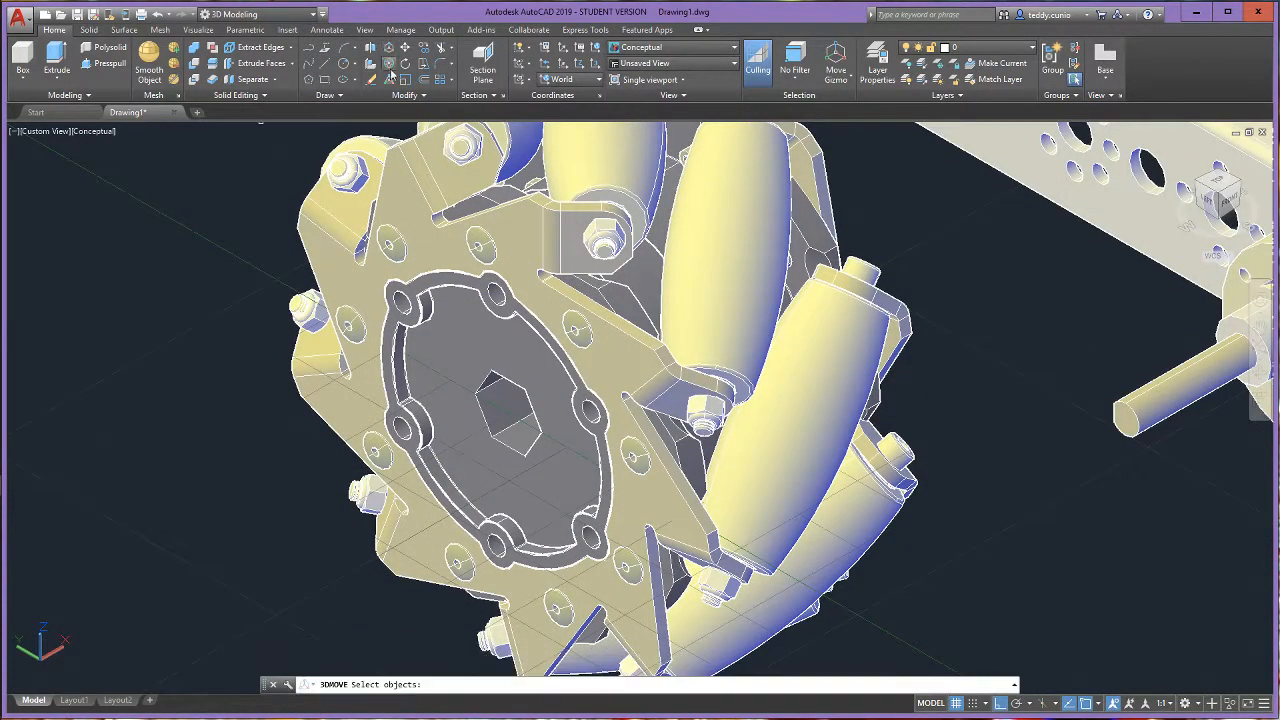
{"action": "left_click", "coordinate": [542, 406]}
{"action": "key", "text": "Return"}
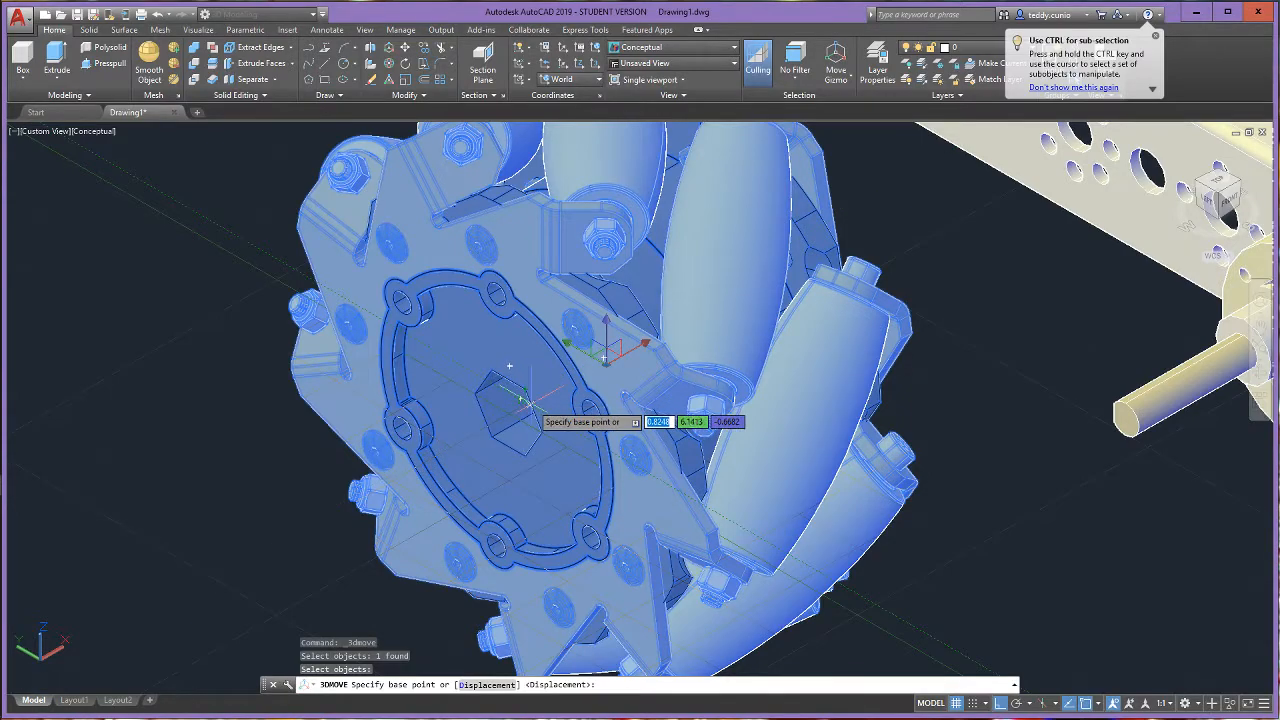
{"action": "left_click", "coordinate": [521, 401]}
{"action": "scroll", "coordinate": [521, 401], "scroll_direction": "down", "scroll_amount": 5}
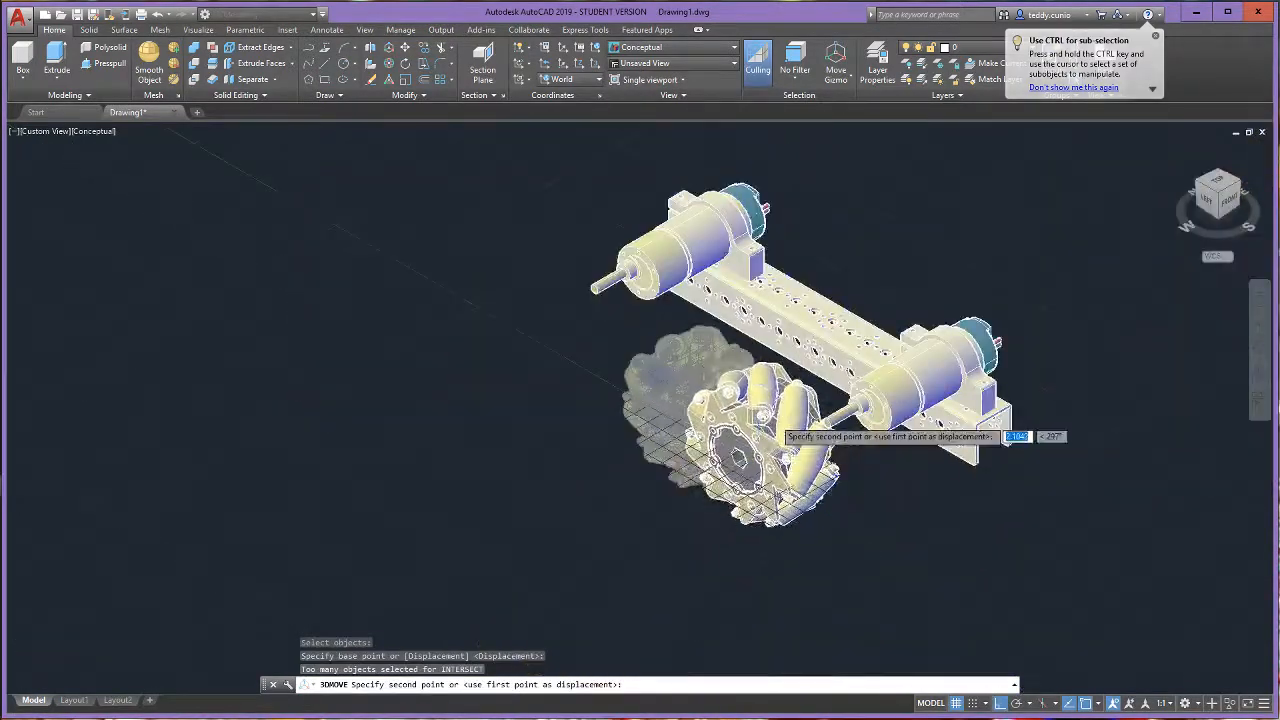
{"action": "scroll", "coordinate": [885, 435], "scroll_direction": "up", "scroll_amount": 2}
{"action": "scroll", "coordinate": [885, 435], "scroll_direction": "up", "scroll_amount": 3}
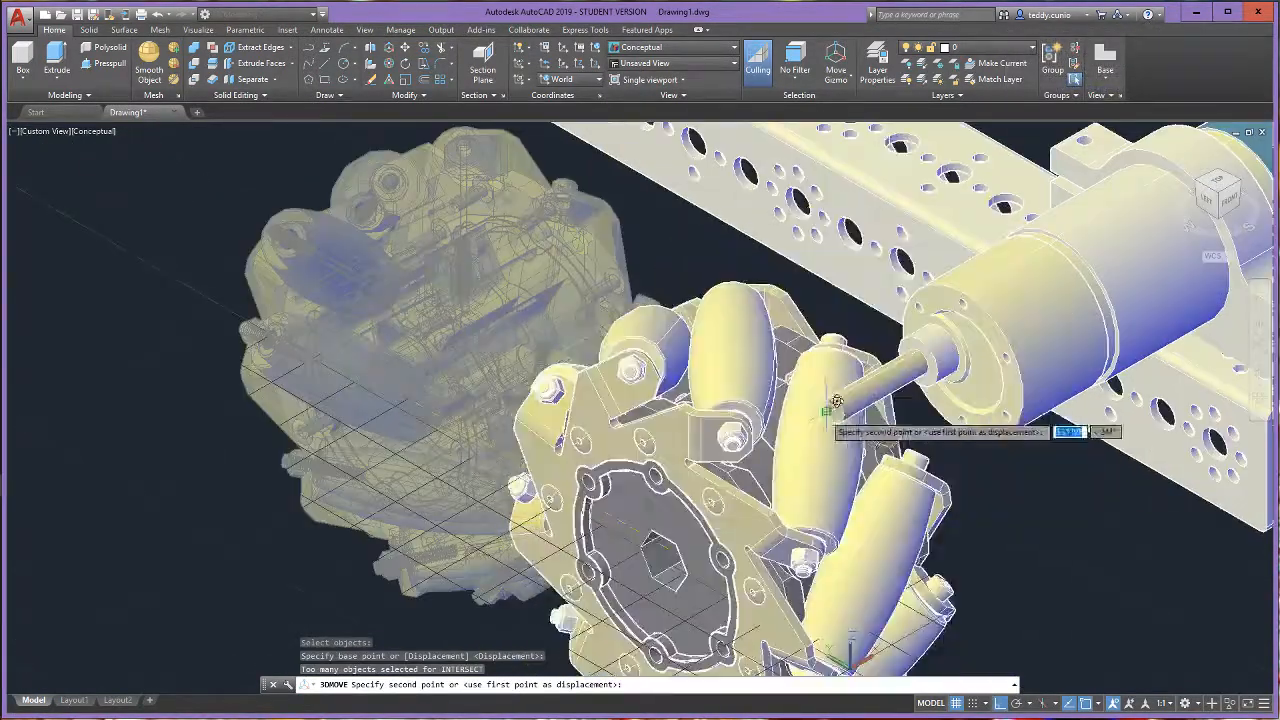
{"action": "left_click", "coordinate": [833, 410]}
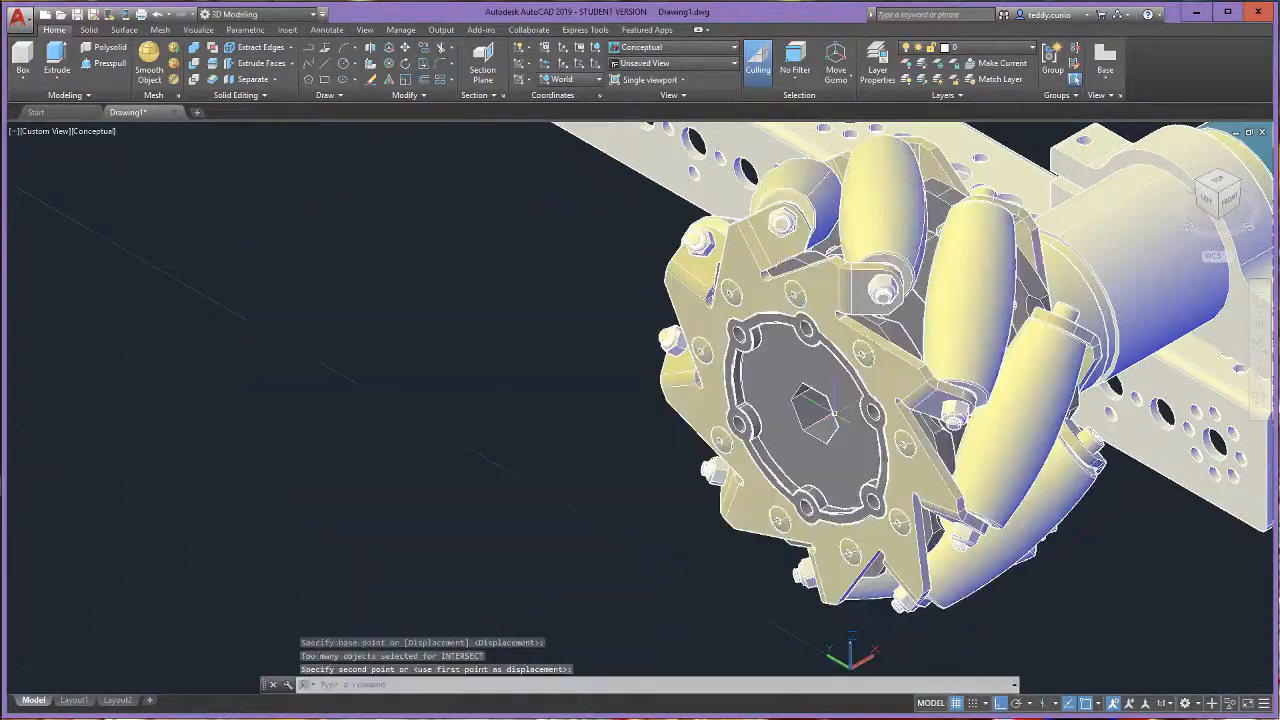
- Check the wheel's fit on the front motor shaft and undo that 3D Move
{"action": "scroll", "coordinate": [835, 411], "scroll_direction": "down", "scroll_amount": 1}
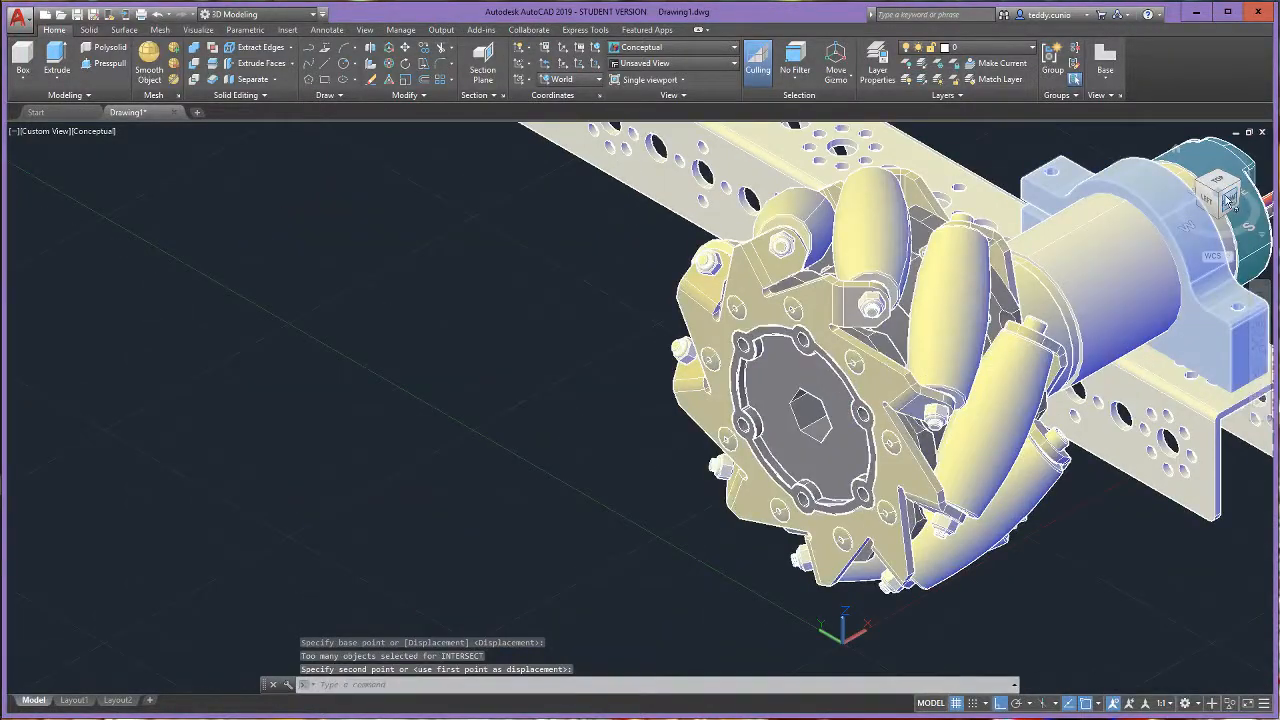
{"action": "mouse_move", "coordinate": [1230, 200]}
{"action": "middle_mouse_down", "text": "shift"}
{"action": "mouse_move", "coordinate": [1014, 180]}
{"action": "mouse_move", "coordinate": [788, 236]}
{"action": "mouse_move", "coordinate": [916, 170]}
{"action": "mouse_move", "coordinate": [1066, 263]}
{"action": "mouse_move", "coordinate": [1240, 196]}
{"action": "middle_mouse_up", "text": "shift"}
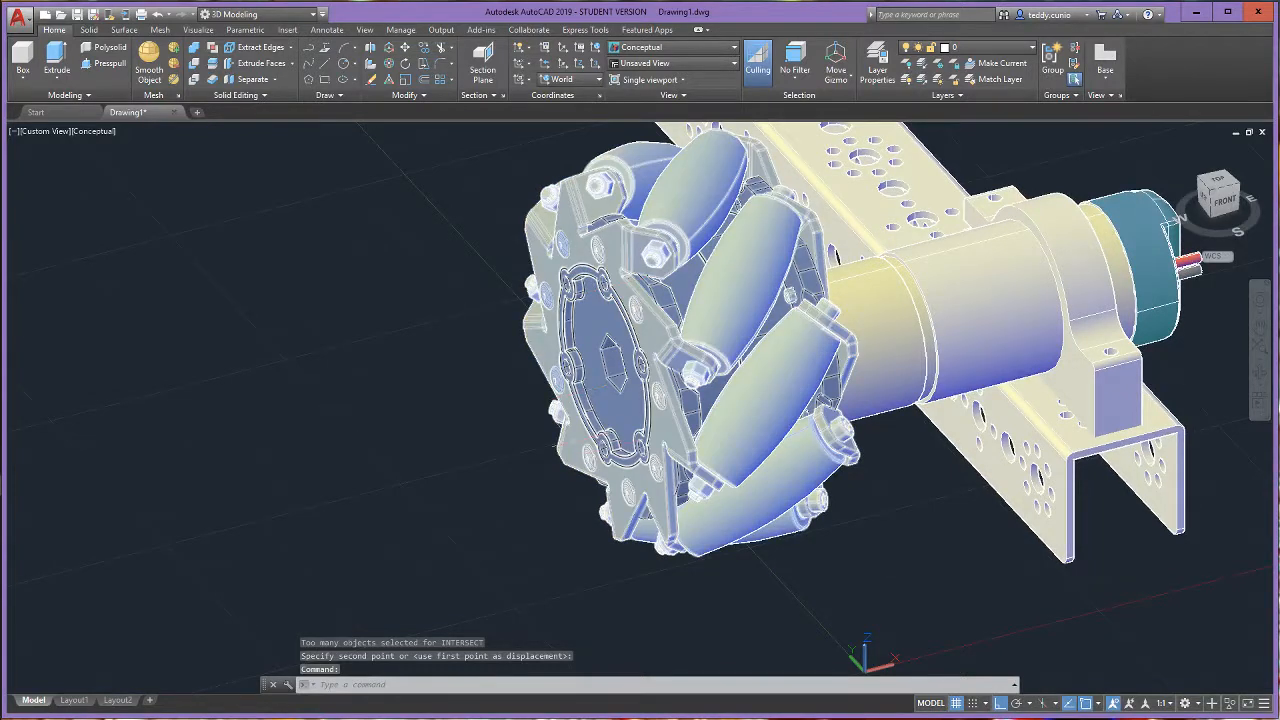
{"action": "left_click", "coordinate": [163, 14]}
{"action": "left_click", "coordinate": [163, 14]}
{"action": "left_click", "coordinate": [163, 14]}
{"action": "left_click", "coordinate": [163, 14]}
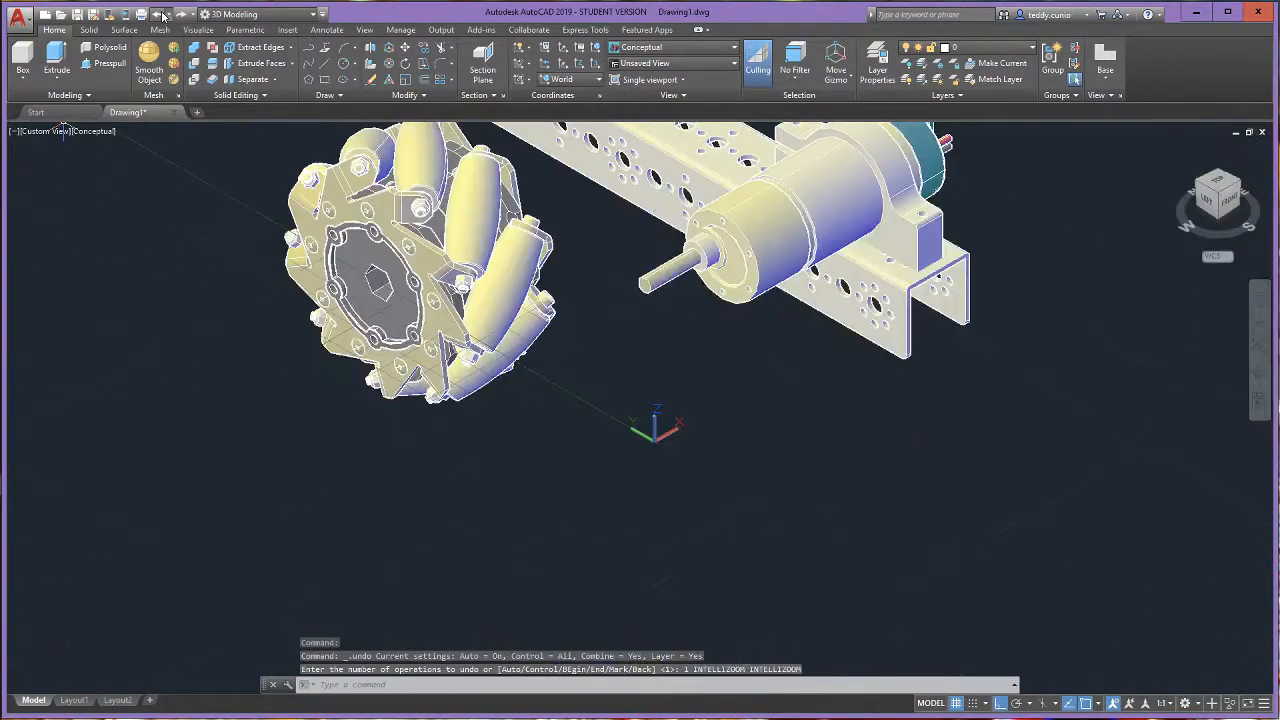
- Try to 3D Move the mecanum wheel from its hexagonal bore to the front motor shaft while viewing the assembly from the left side
{"action": "scroll", "coordinate": [270, 298], "scroll_direction": "up", "scroll_amount": 3}
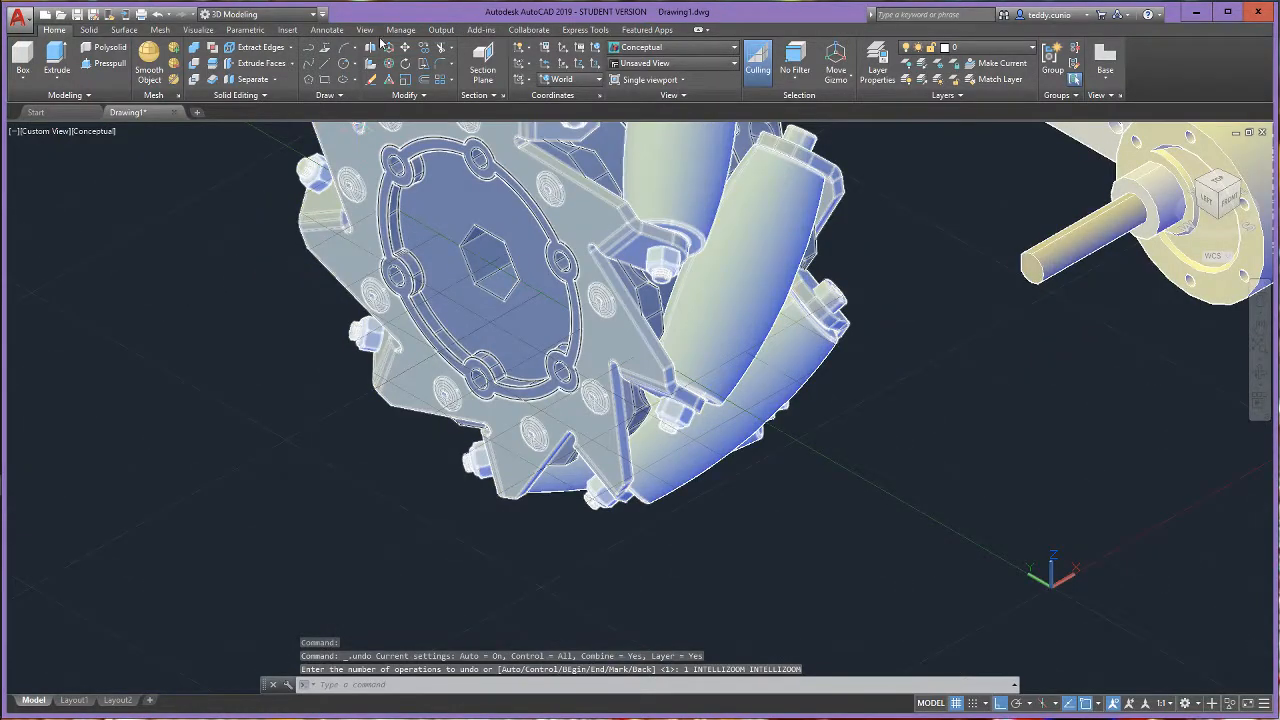
{"action": "left_click", "coordinate": [396, 51]}
{"action": "scroll", "coordinate": [430, 260], "scroll_direction": "down", "scroll_amount": 2}
{"action": "left_click", "coordinate": [496, 265]}
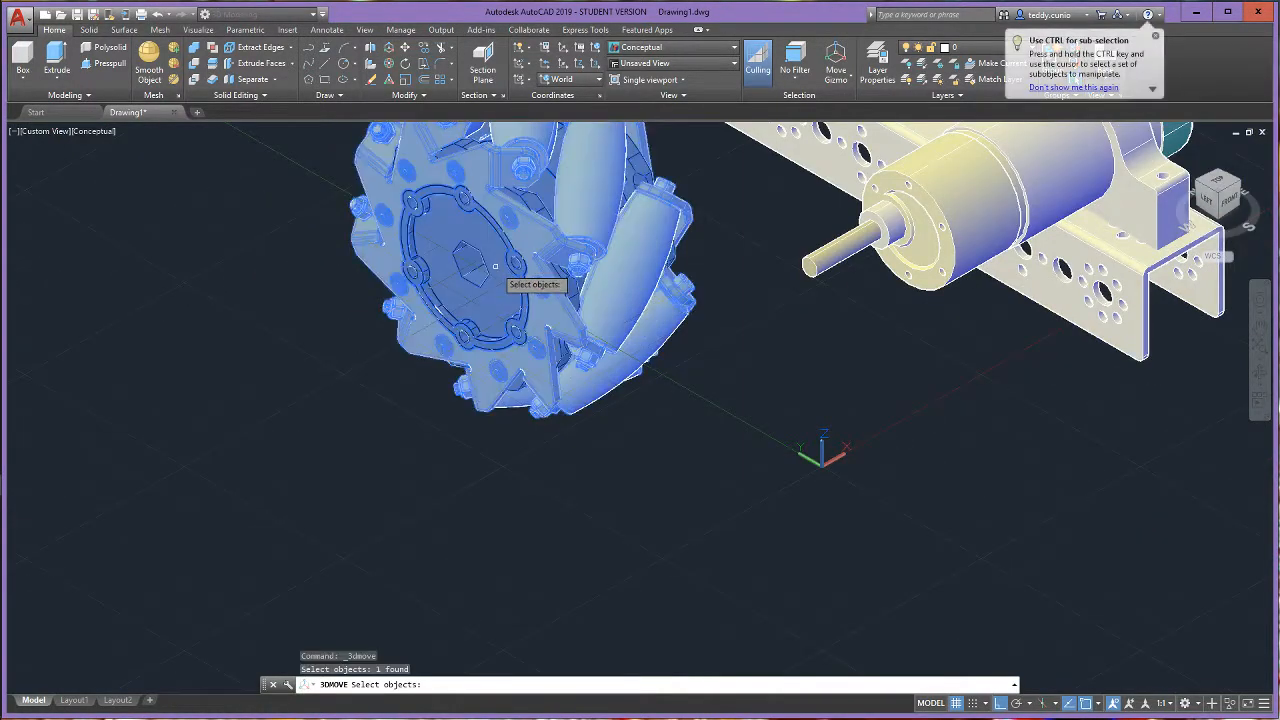
{"action": "key", "text": "Return"}
{"action": "left_click", "coordinate": [1224, 199]}
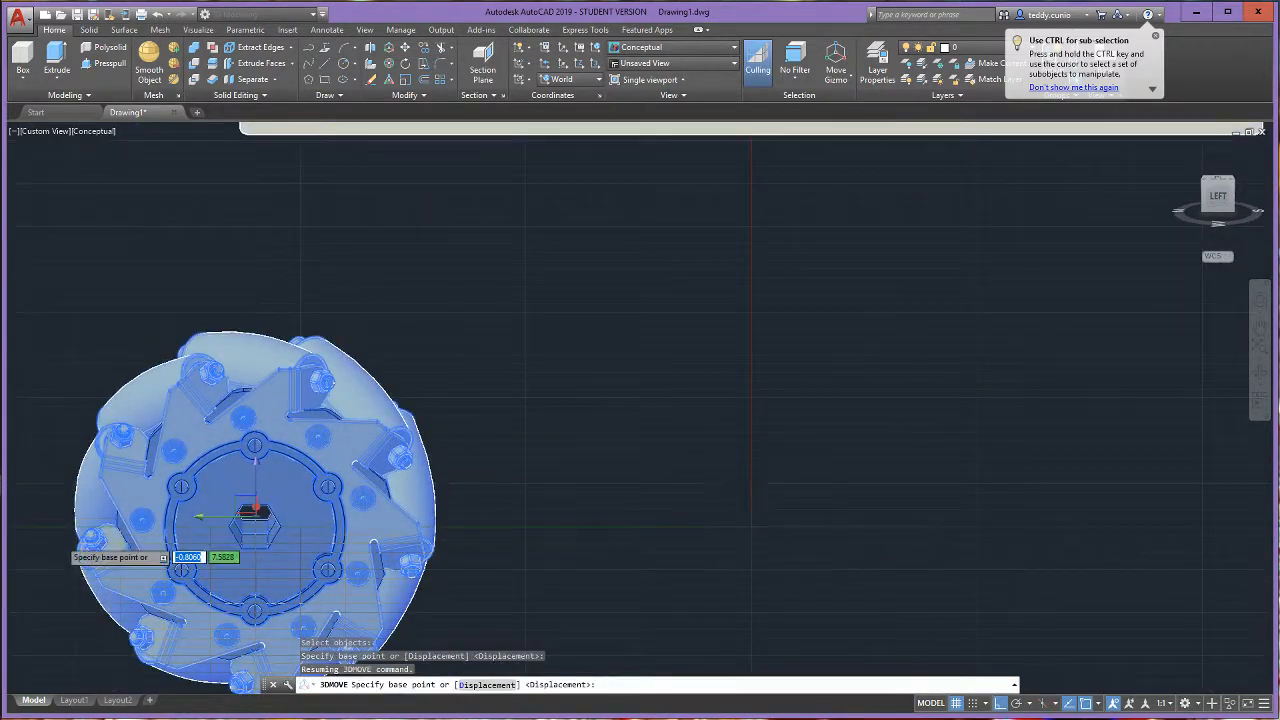
{"action": "scroll", "coordinate": [85, 540], "scroll_direction": "up", "scroll_amount": 4}
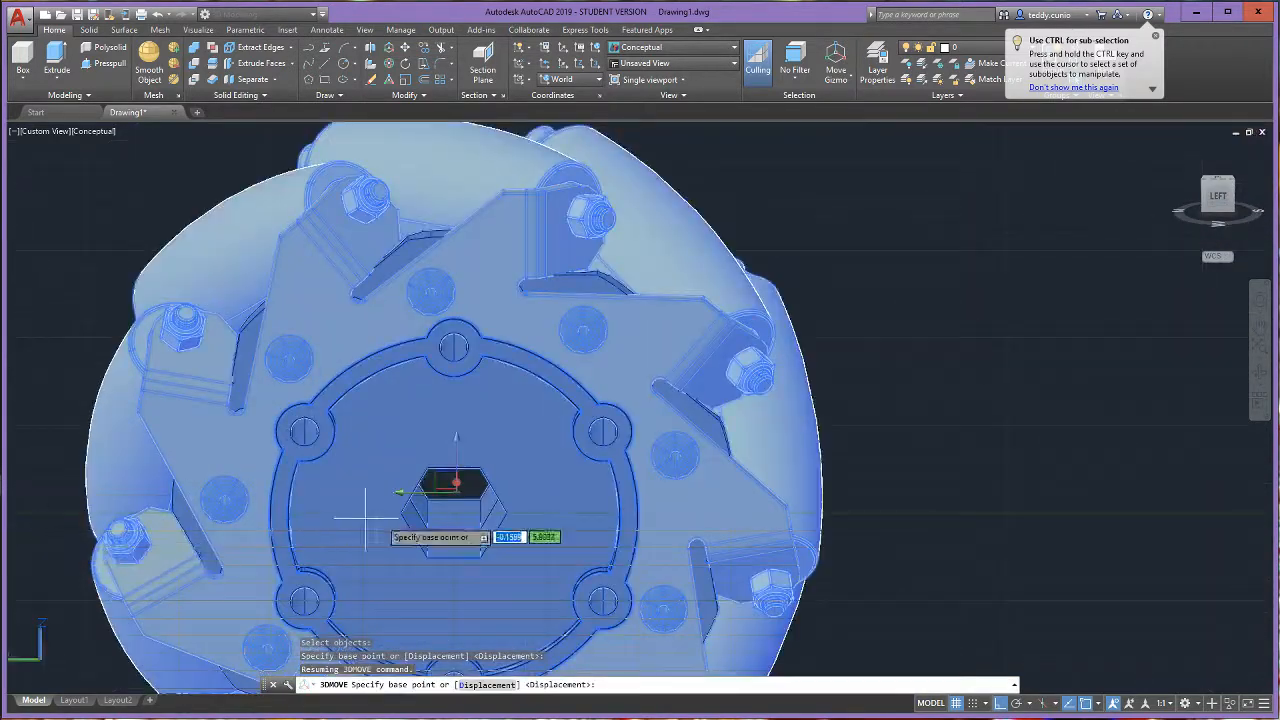
{"action": "left_click", "coordinate": [455, 480]}
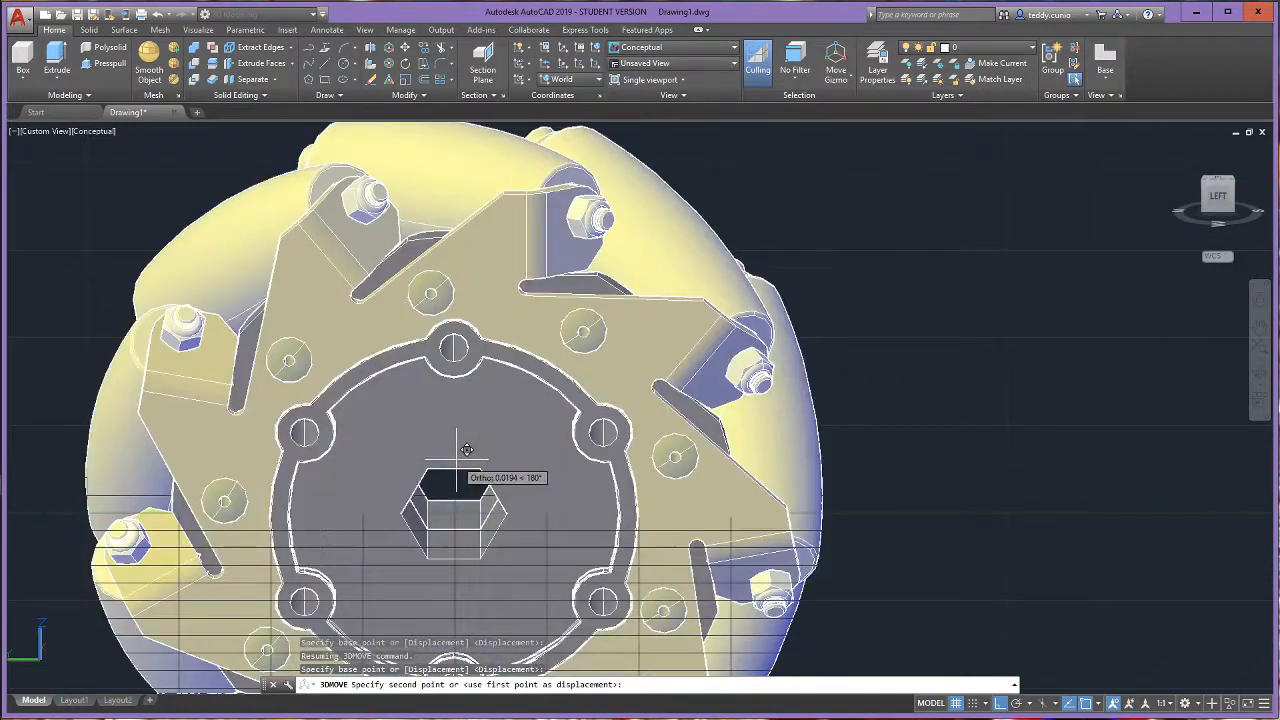
{"action": "scroll", "coordinate": [455, 480], "scroll_direction": "down", "scroll_amount": 5}
{"action": "scroll", "coordinate": [660, 318], "scroll_direction": "up", "scroll_amount": 3}
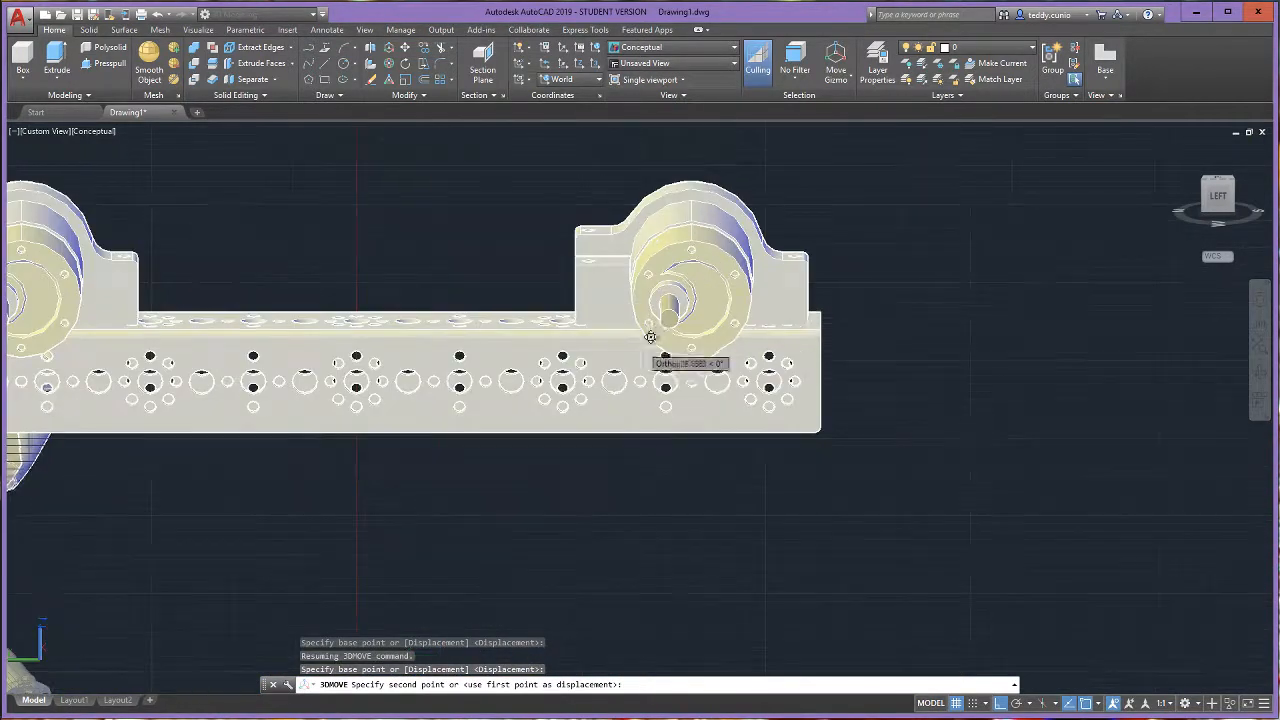
{"action": "left_click", "coordinate": [686, 297]}
- Cancel the leftover command input and undo the wheel move made in the left-side view
{"action": "scroll", "coordinate": [665, 322], "scroll_direction": "down", "scroll_amount": 5}
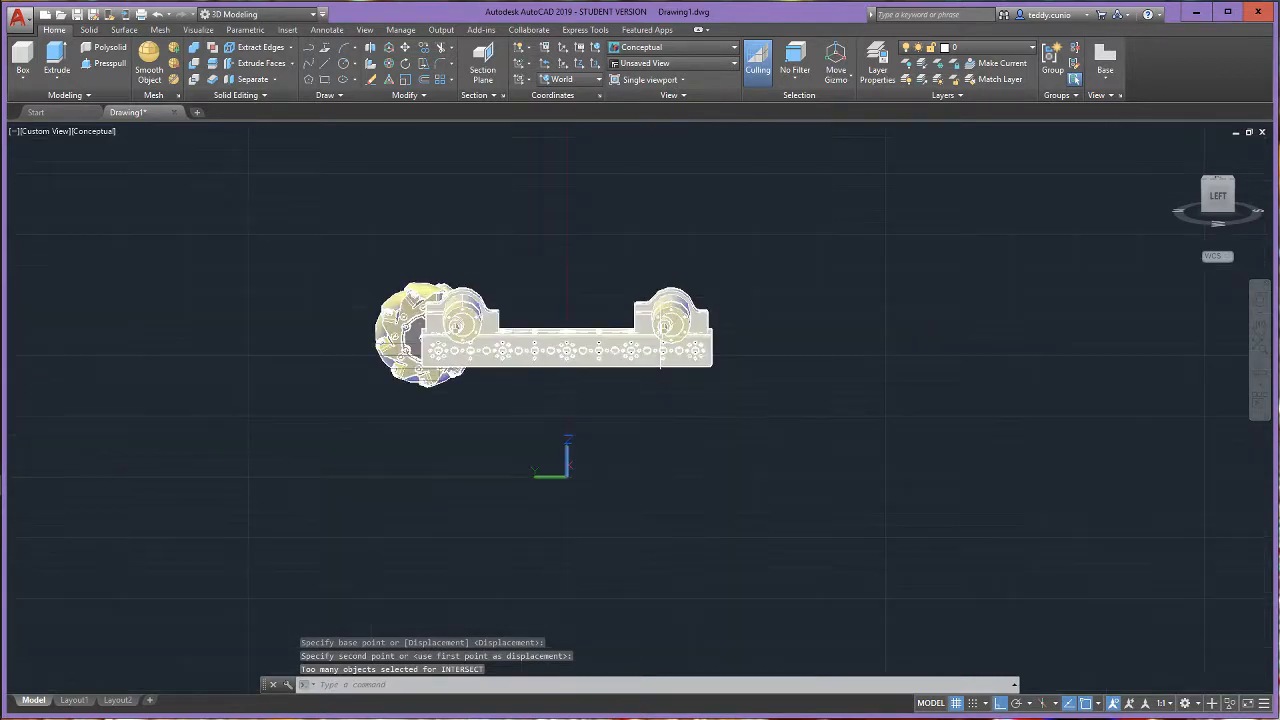
{"action": "scroll", "coordinate": [662, 320], "scroll_direction": "up", "scroll_amount": 2}
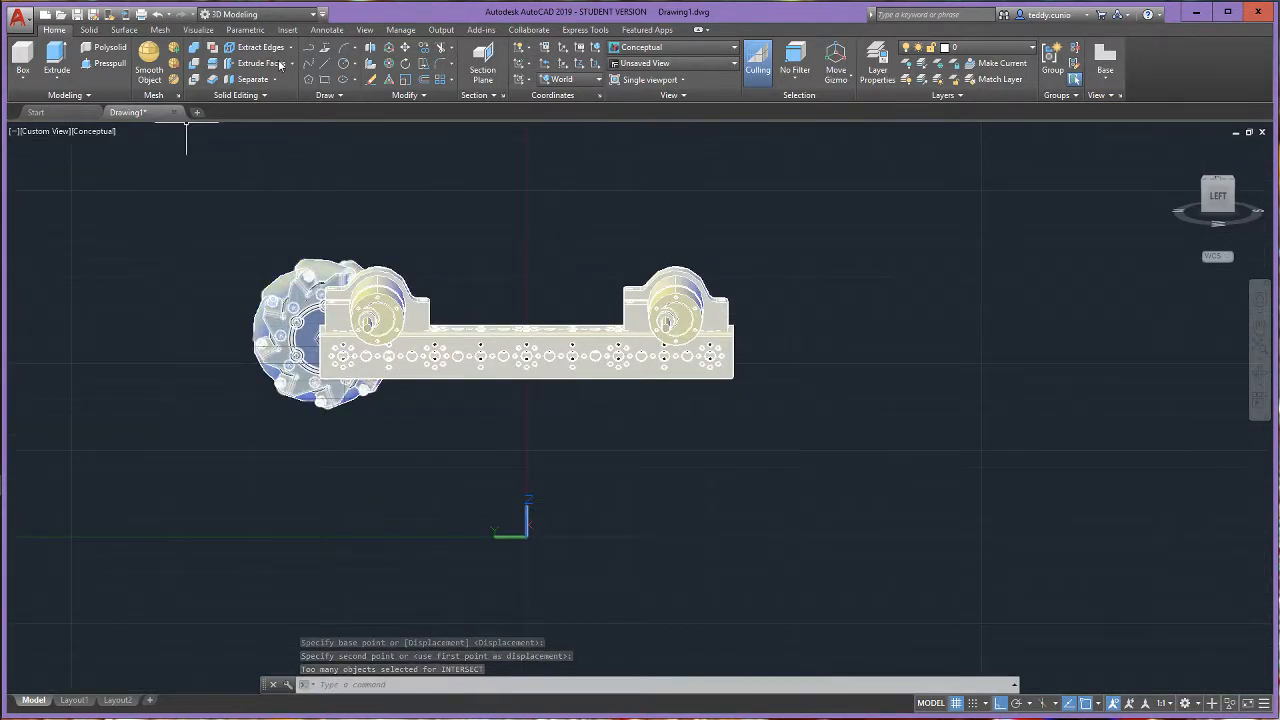
{"action": "key", "text": "Escape"}
{"action": "key", "text": "Escape"}
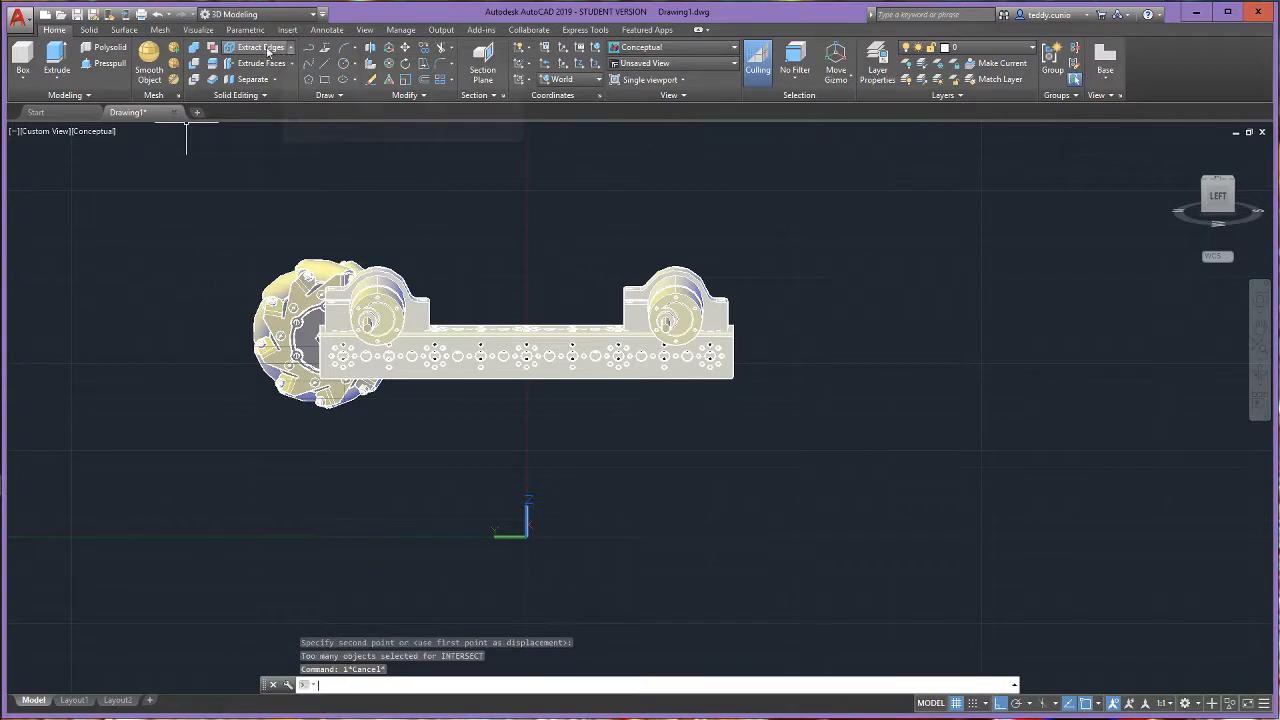
{"action": "left_click", "coordinate": [157, 13]}
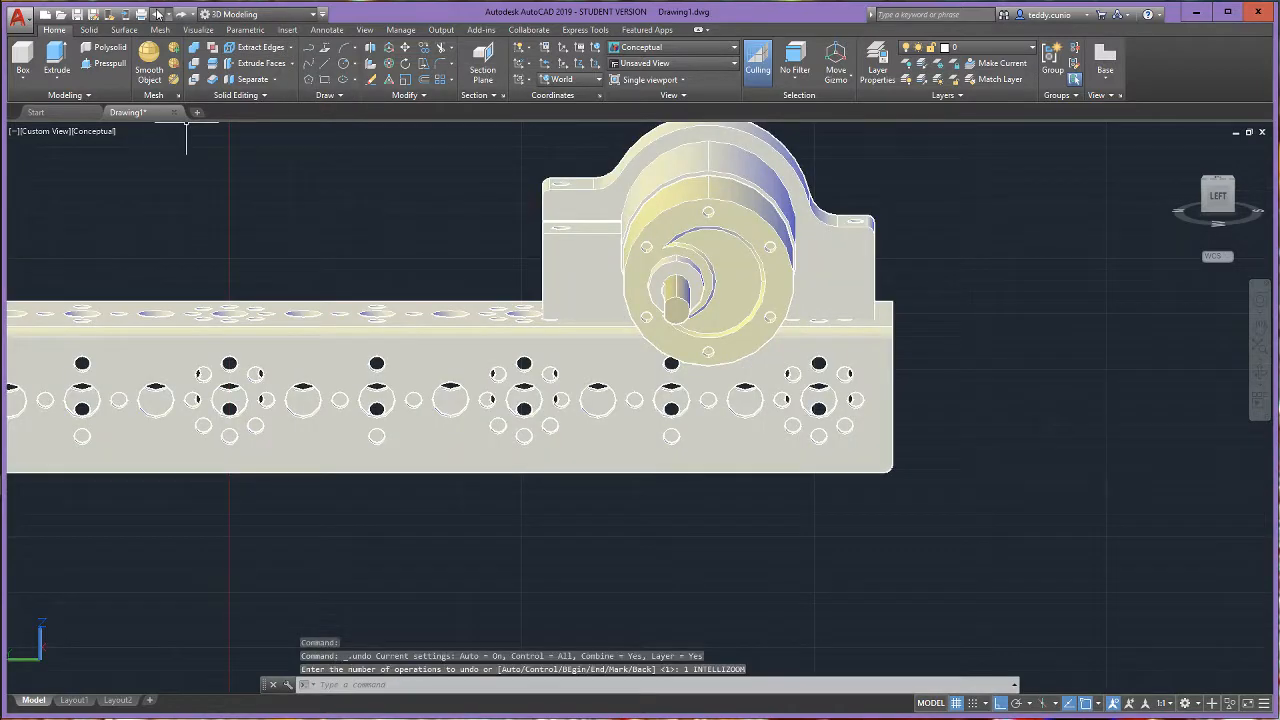
{"action": "left_click", "coordinate": [157, 13]}
- Start a 3D Move with the mecanum wheel as the selected object
{"action": "scroll", "coordinate": [269, 288], "scroll_direction": "down", "scroll_amount": 6}
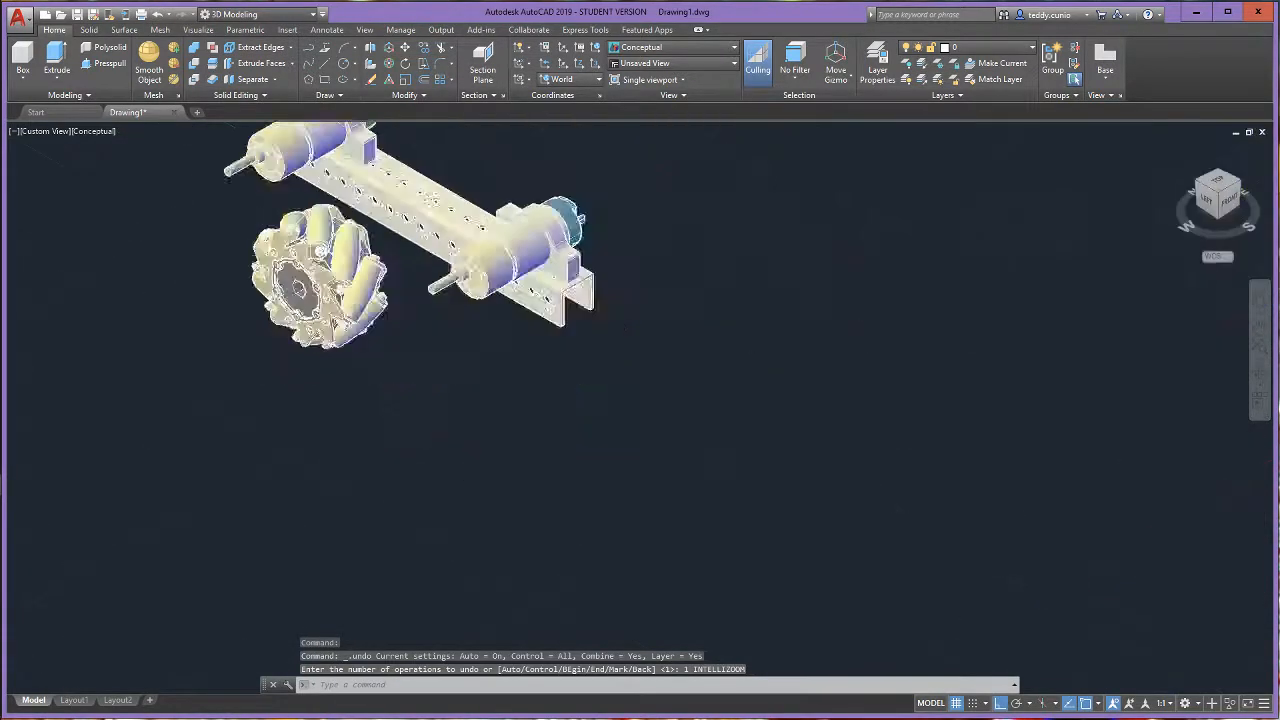
{"action": "scroll", "coordinate": [720, 351], "scroll_direction": "up", "scroll_amount": 5}
{"action": "scroll", "coordinate": [660, 354], "scroll_direction": "down", "scroll_amount": 8}
{"action": "scroll", "coordinate": [352, 288], "scroll_direction": "up", "scroll_amount": 10}
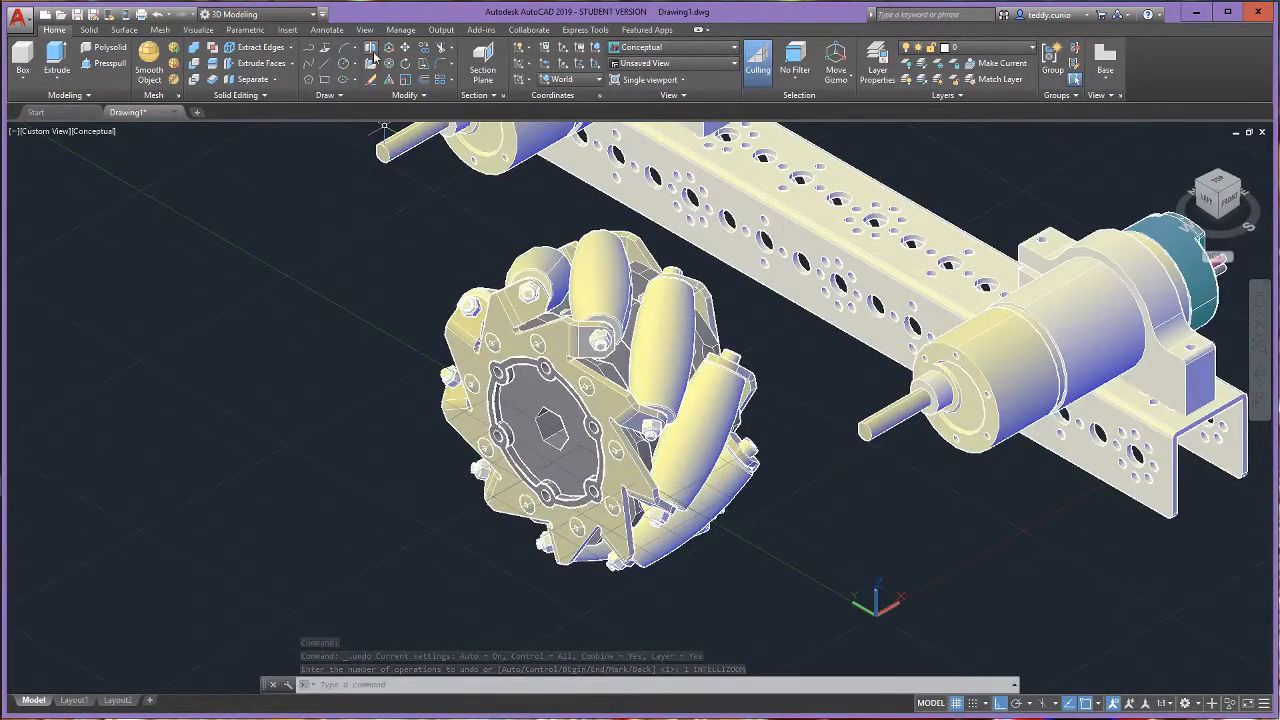
{"action": "left_click", "coordinate": [388, 48]}
{"action": "left_click", "coordinate": [570, 405]}
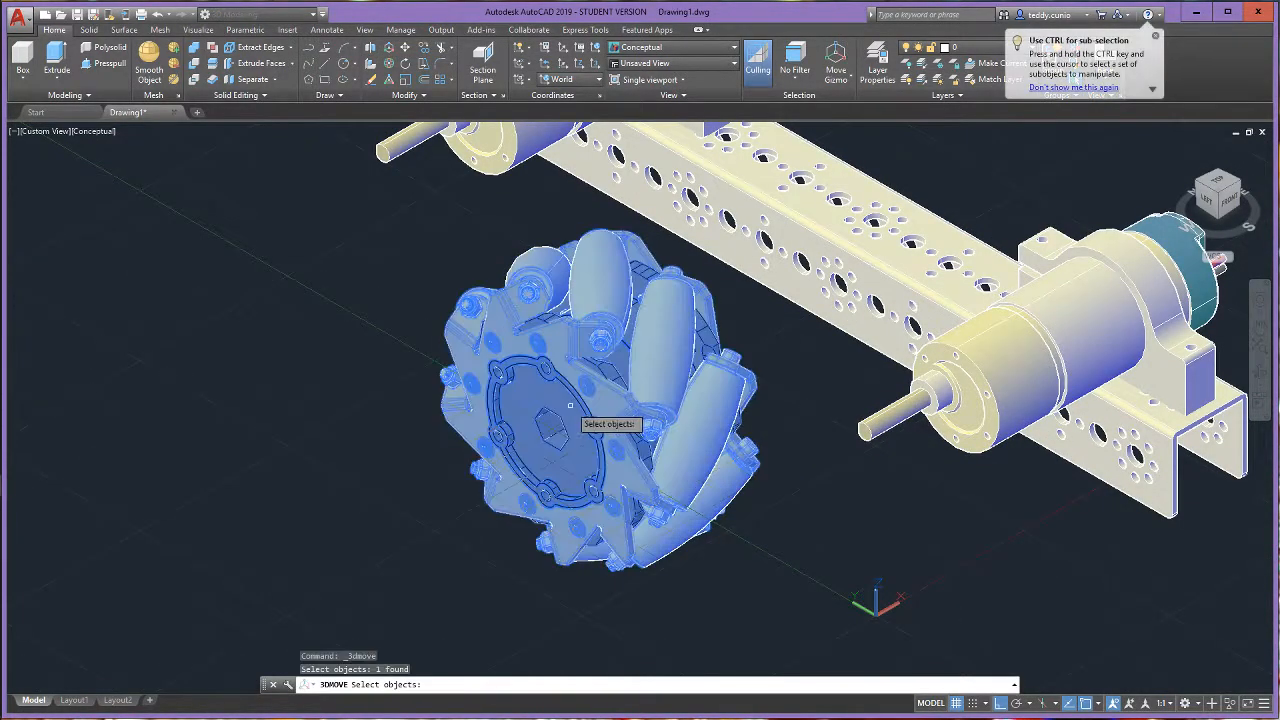
{"action": "key", "text": "Return"}
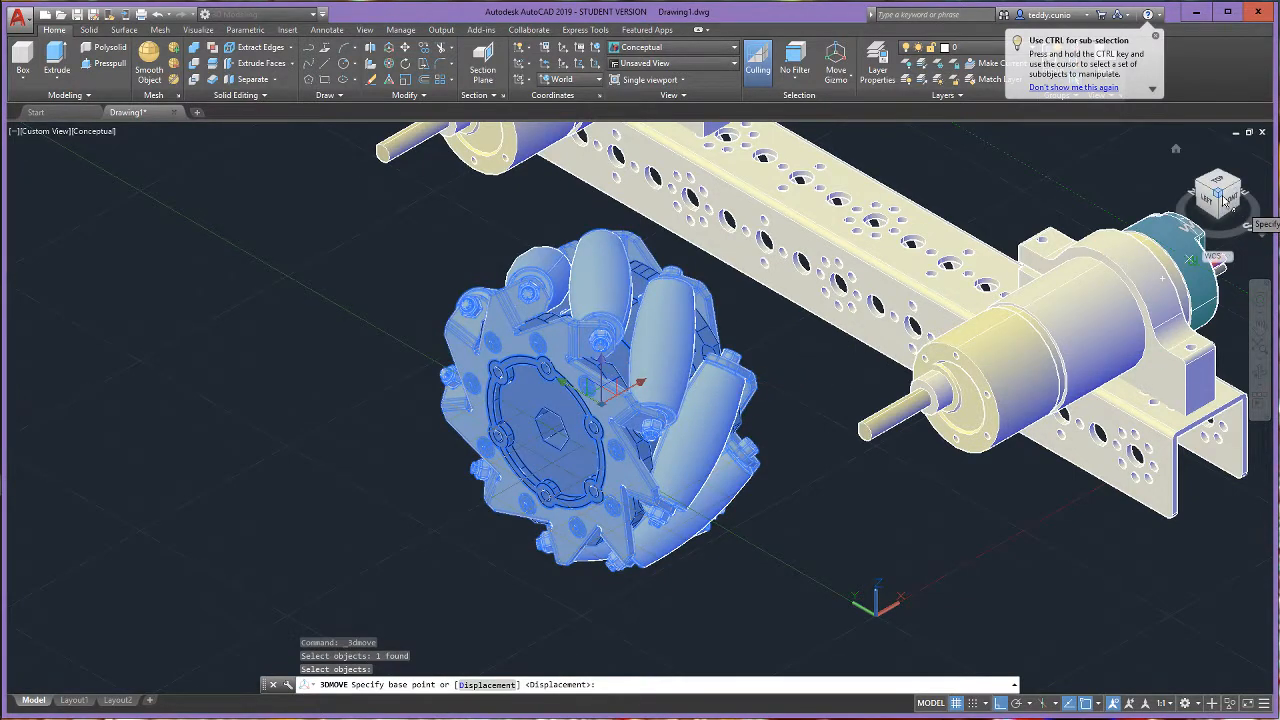
- Examine the hexagonal bore on the mecanum wheel's outer face for a usable 3D Move base point
{"action": "left_click_drag", "start_coordinate": [1226, 201], "coordinate": [46, 190]}
{"action": "scroll", "coordinate": [490, 419], "scroll_direction": "up", "scroll_amount": 6}
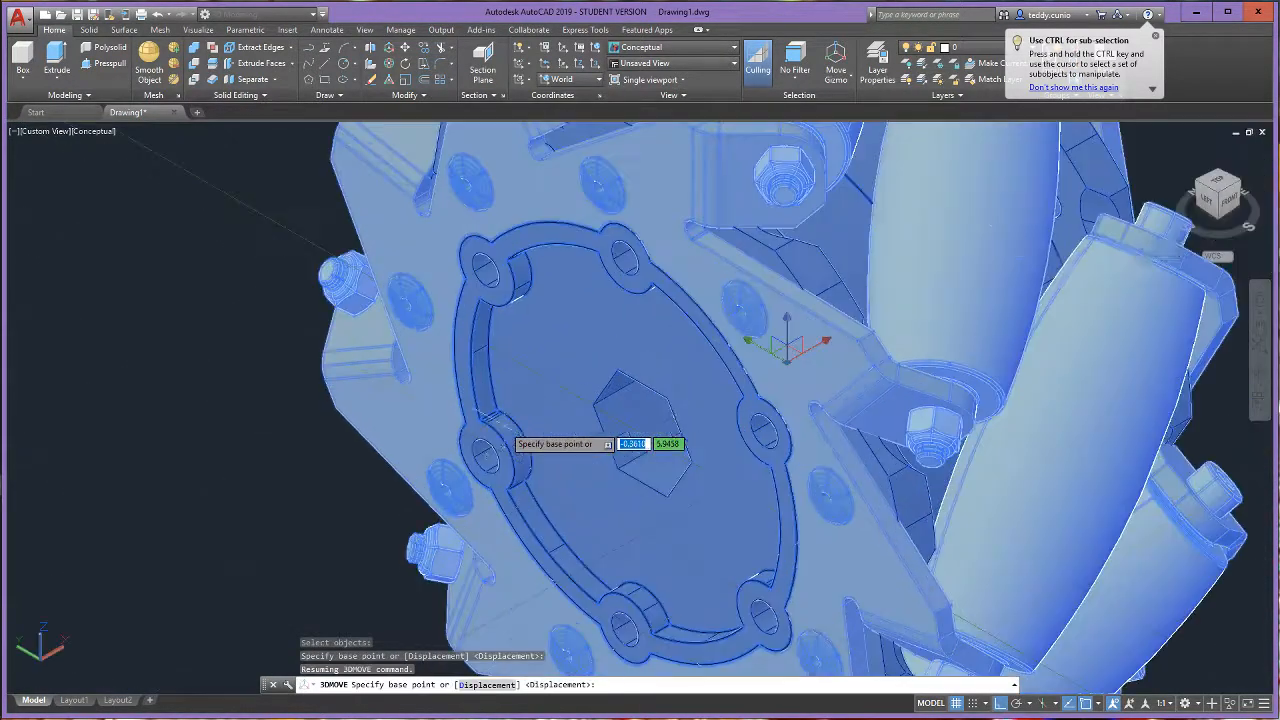
{"action": "left_click_drag", "start_coordinate": [1222, 196], "coordinate": [75, 188]}
{"action": "scroll", "coordinate": [313, 505], "scroll_direction": "down", "scroll_amount": 5}
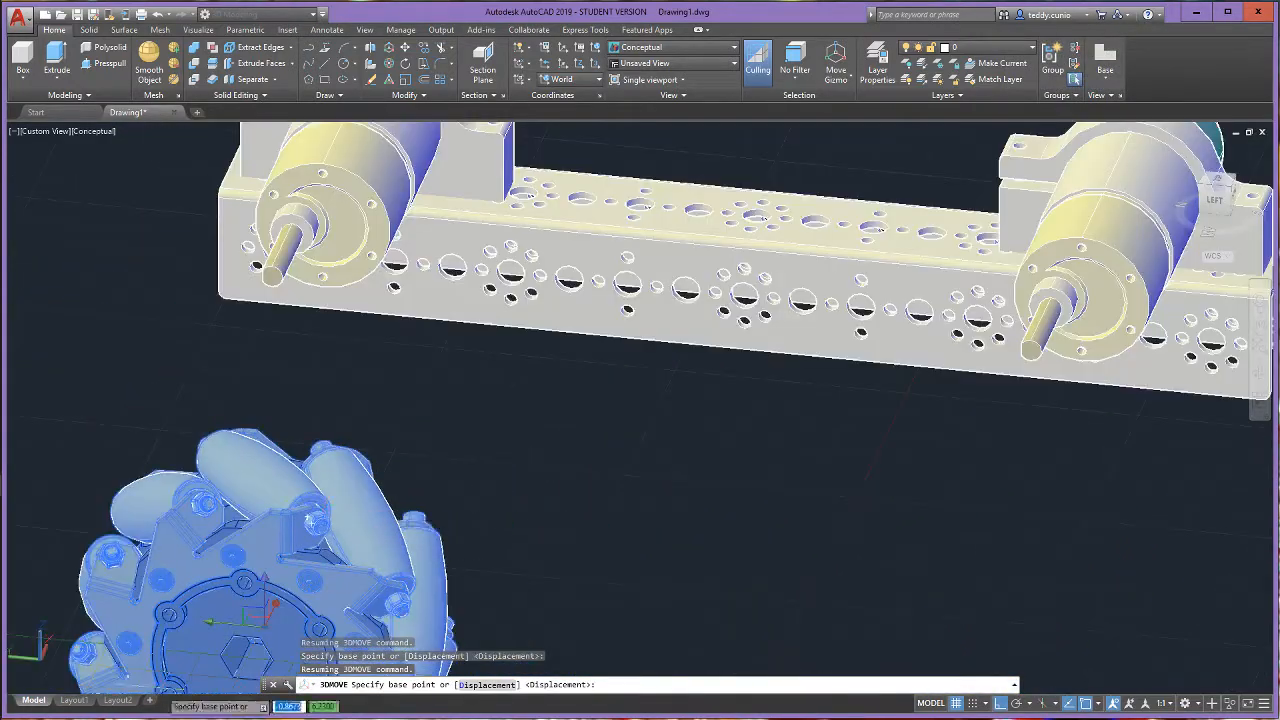
{"action": "scroll", "coordinate": [568, 527], "scroll_direction": "down", "scroll_amount": 4}
{"action": "scroll", "coordinate": [378, 624], "scroll_direction": "up", "scroll_amount": 9}
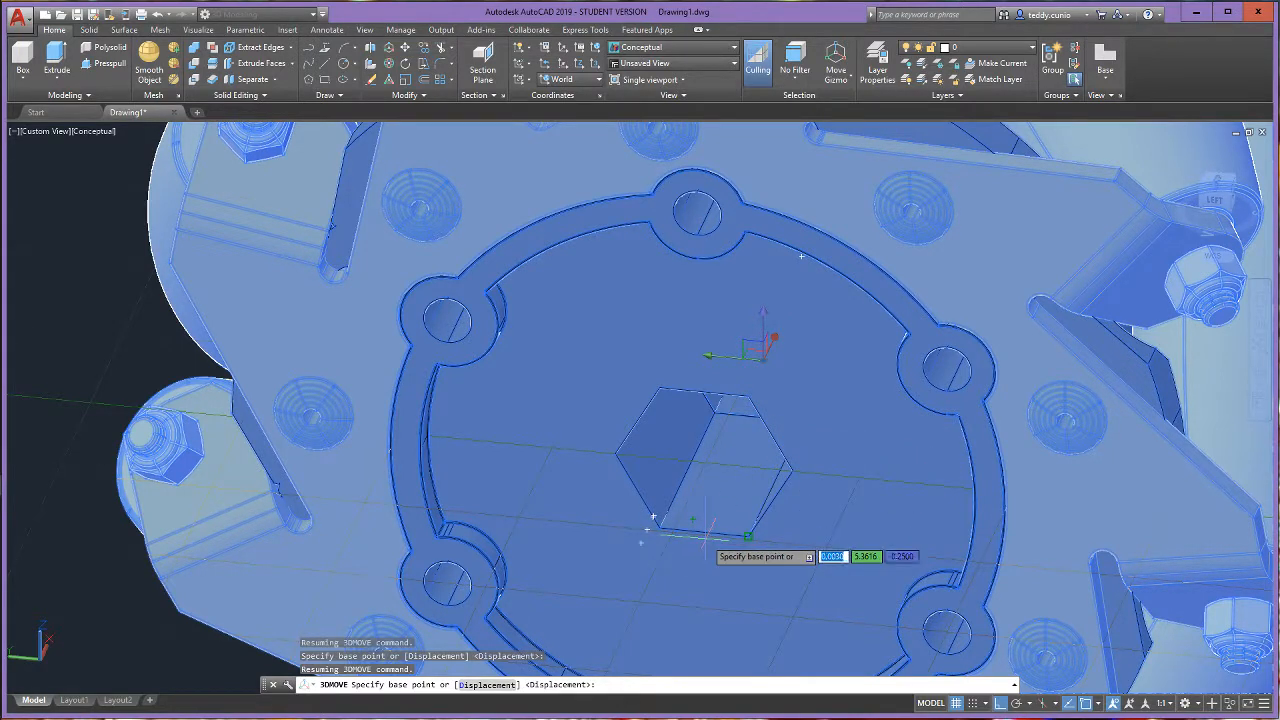
{"action": "scroll", "coordinate": [690, 500], "scroll_direction": "down", "scroll_amount": 5}
{"action": "scroll", "coordinate": [716, 445], "scroll_direction": "up", "scroll_amount": 5}
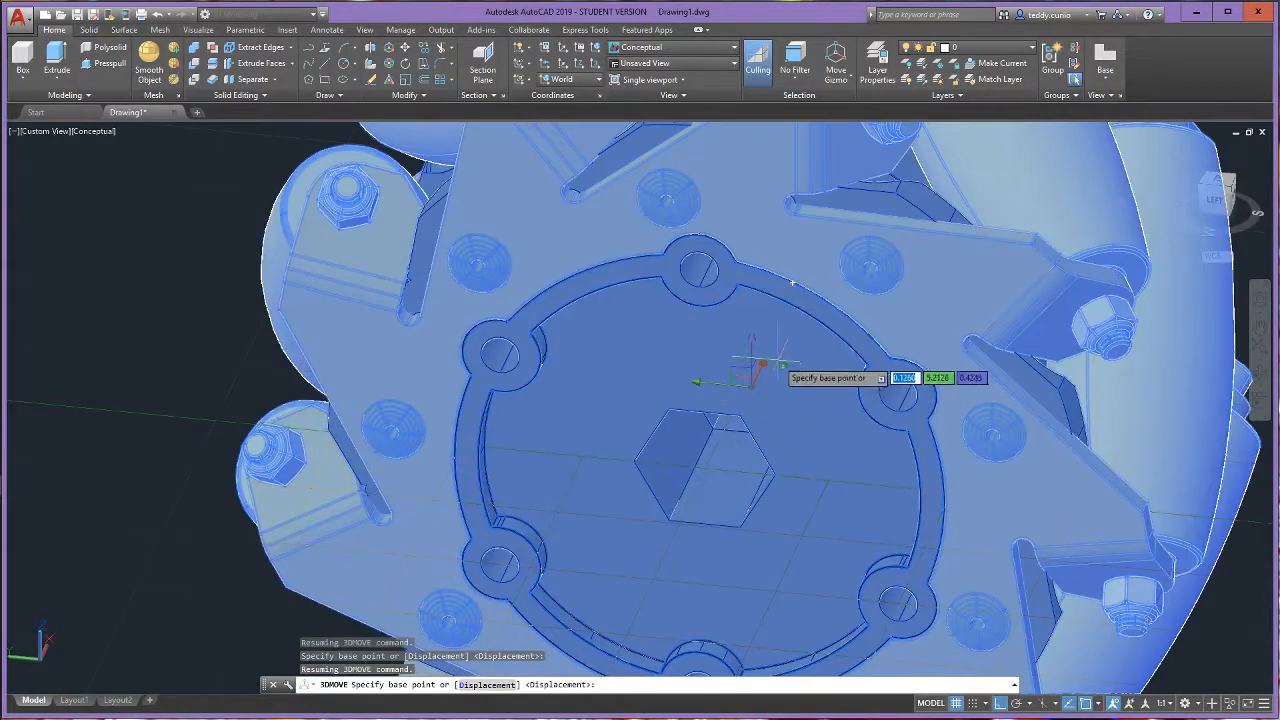
{"action": "scroll", "coordinate": [800, 360], "scroll_direction": "up", "scroll_amount": 5}
{"action": "scroll", "coordinate": [790, 340], "scroll_direction": "down", "scroll_amount": 7}
{"action": "scroll", "coordinate": [770, 350], "scroll_direction": "up", "scroll_amount": 3}
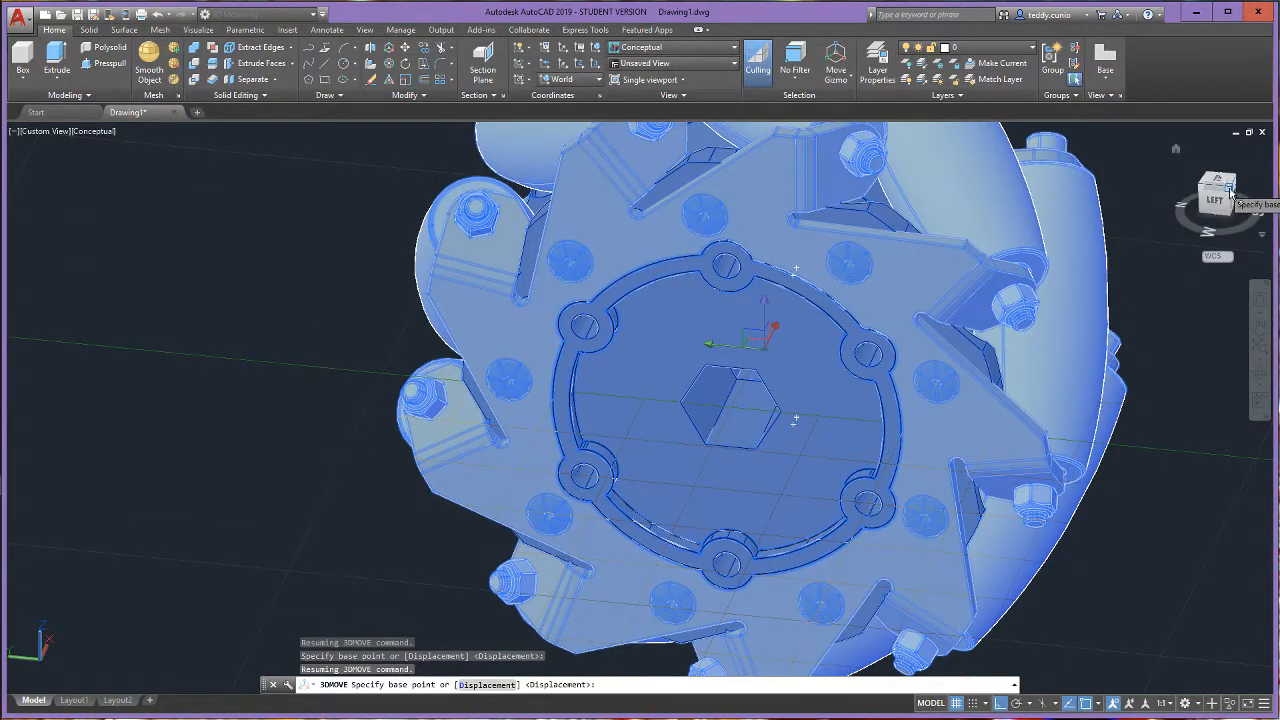
- Pick the 3D Move base point at the edge of the hexagonal bore on the wheel's motor-facing side
{"action": "left_click", "coordinate": [1230, 193]}
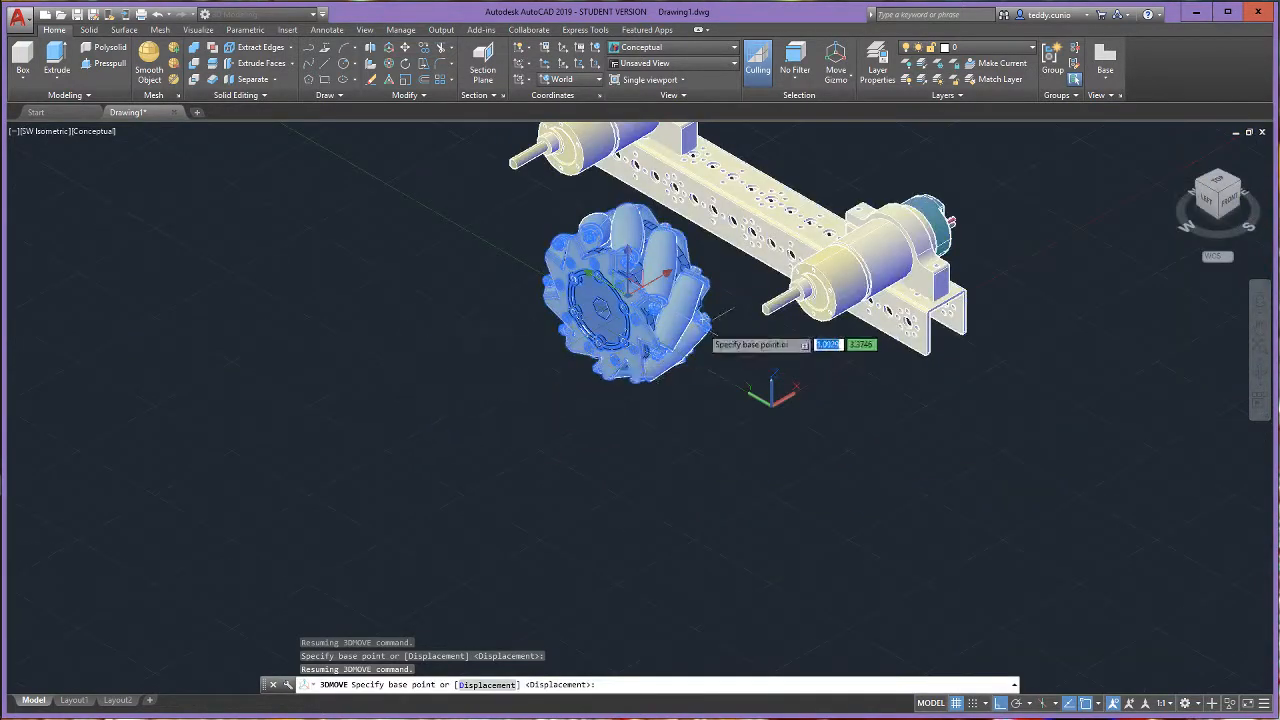
{"action": "scroll", "coordinate": [714, 319], "scroll_direction": "up", "scroll_amount": 8}
{"action": "left_click_drag", "start_coordinate": [1214, 187], "coordinate": [1031, 146]}
{"action": "scroll", "coordinate": [737, 444], "scroll_direction": "down", "scroll_amount": 10}
{"action": "scroll", "coordinate": [1038, 529], "scroll_direction": "up", "scroll_amount": 5}
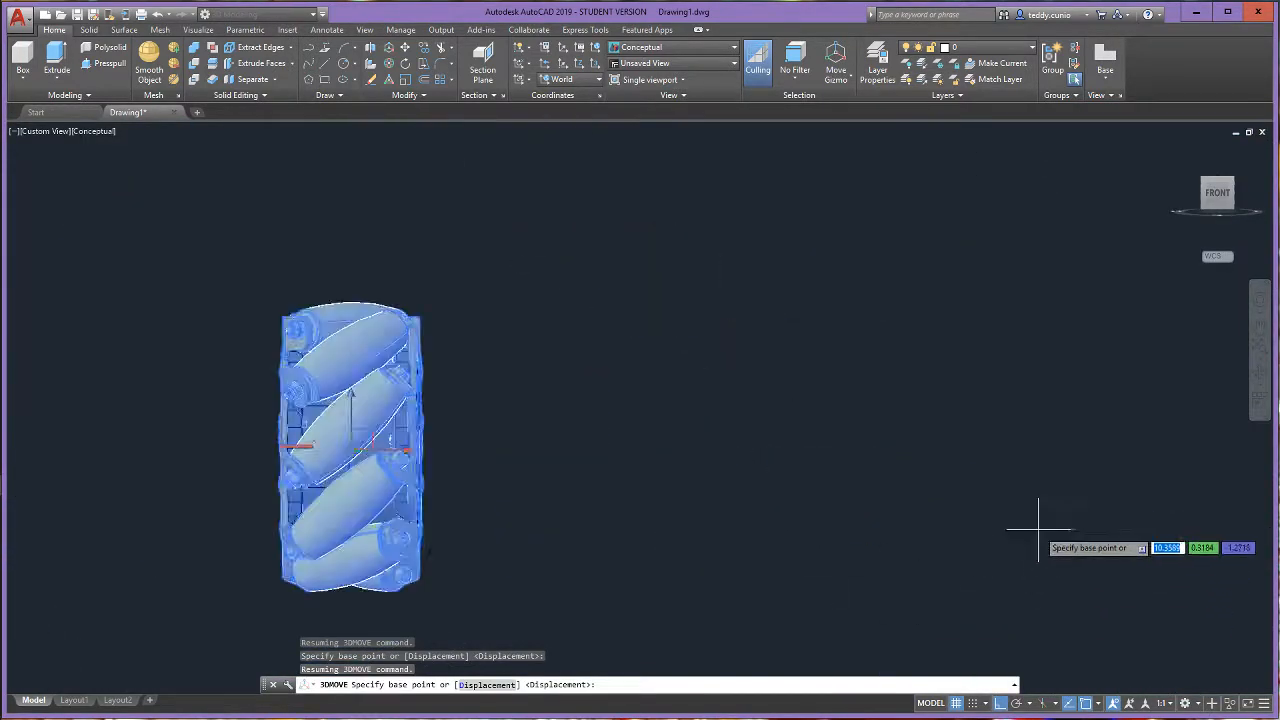
{"action": "scroll", "coordinate": [960, 519], "scroll_direction": "up", "scroll_amount": 2}
{"action": "scroll", "coordinate": [714, 423], "scroll_direction": "down", "scroll_amount": 3}
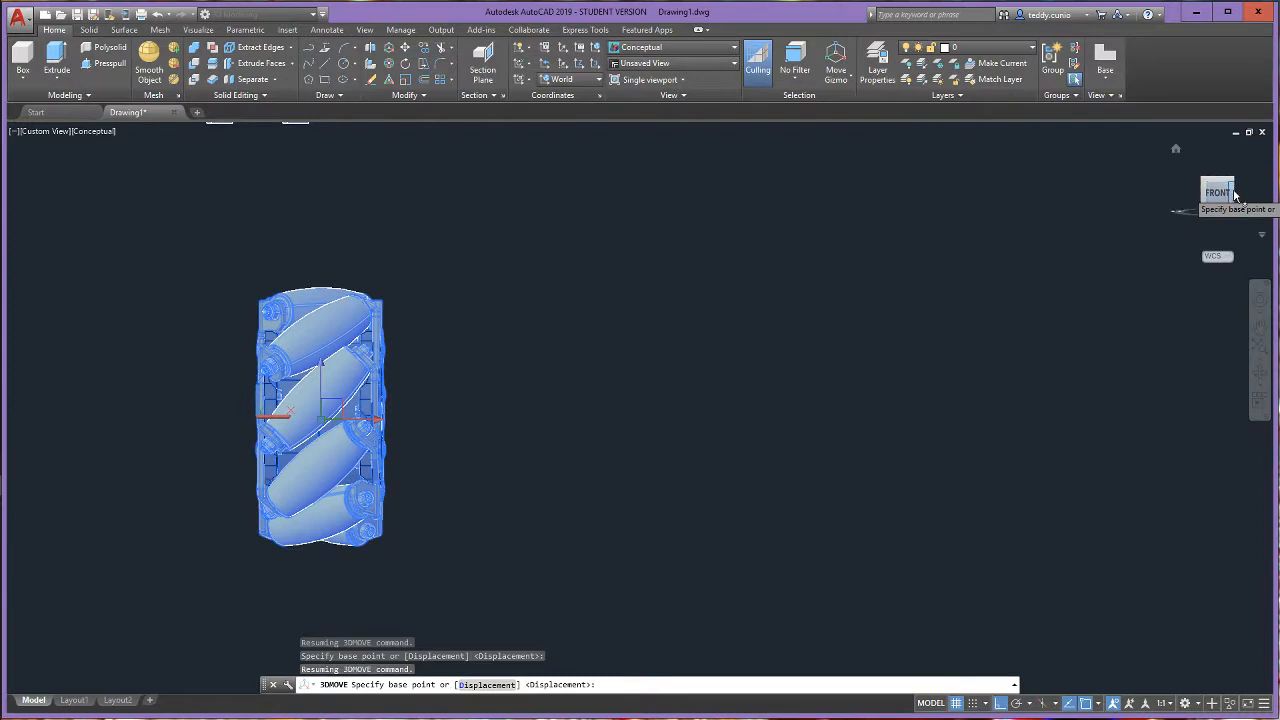
{"action": "middle_click_drag", "start_coordinate": [1236, 195], "coordinate": [840, 190], "text": "shift"}
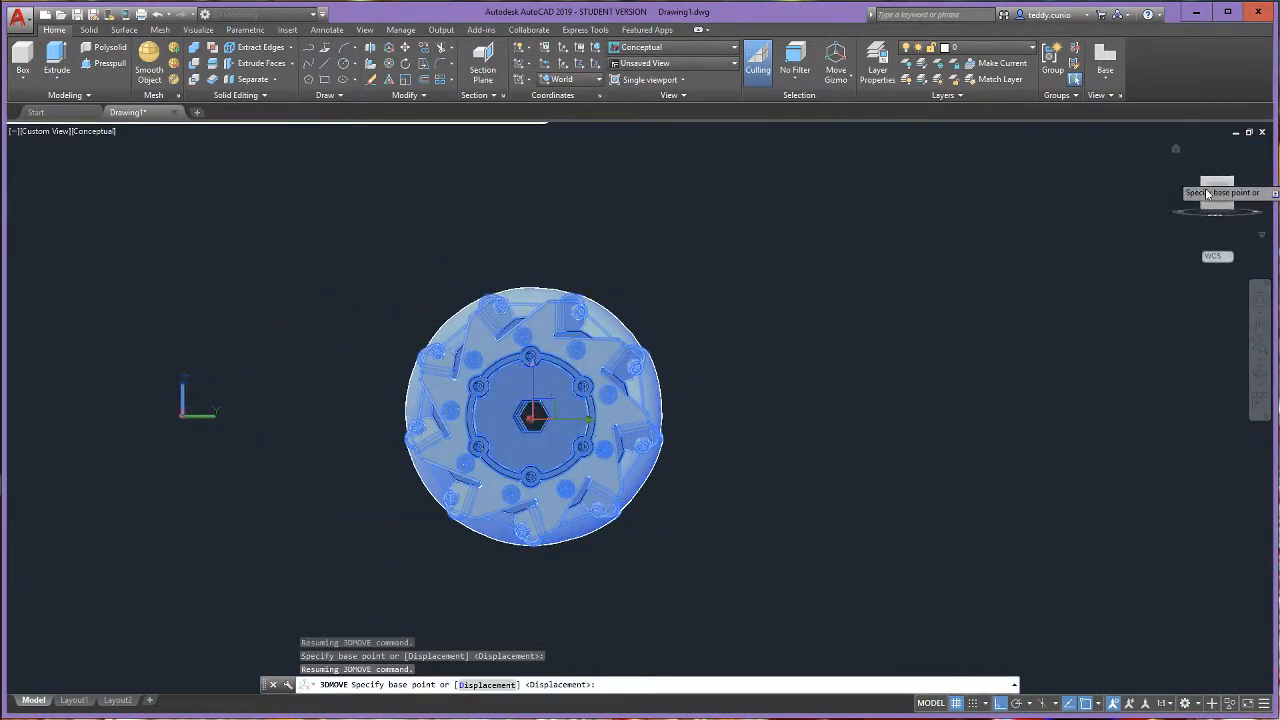
{"action": "mouse_move", "coordinate": [1203, 188]}
{"action": "left_mouse_down"}
{"action": "mouse_move", "coordinate": [1269, 180]}
{"action": "mouse_move", "coordinate": [1142, 194]}
{"action": "mouse_move", "coordinate": [1241, 188]}
{"action": "mouse_move", "coordinate": [14, 190]}
{"action": "left_mouse_up"}
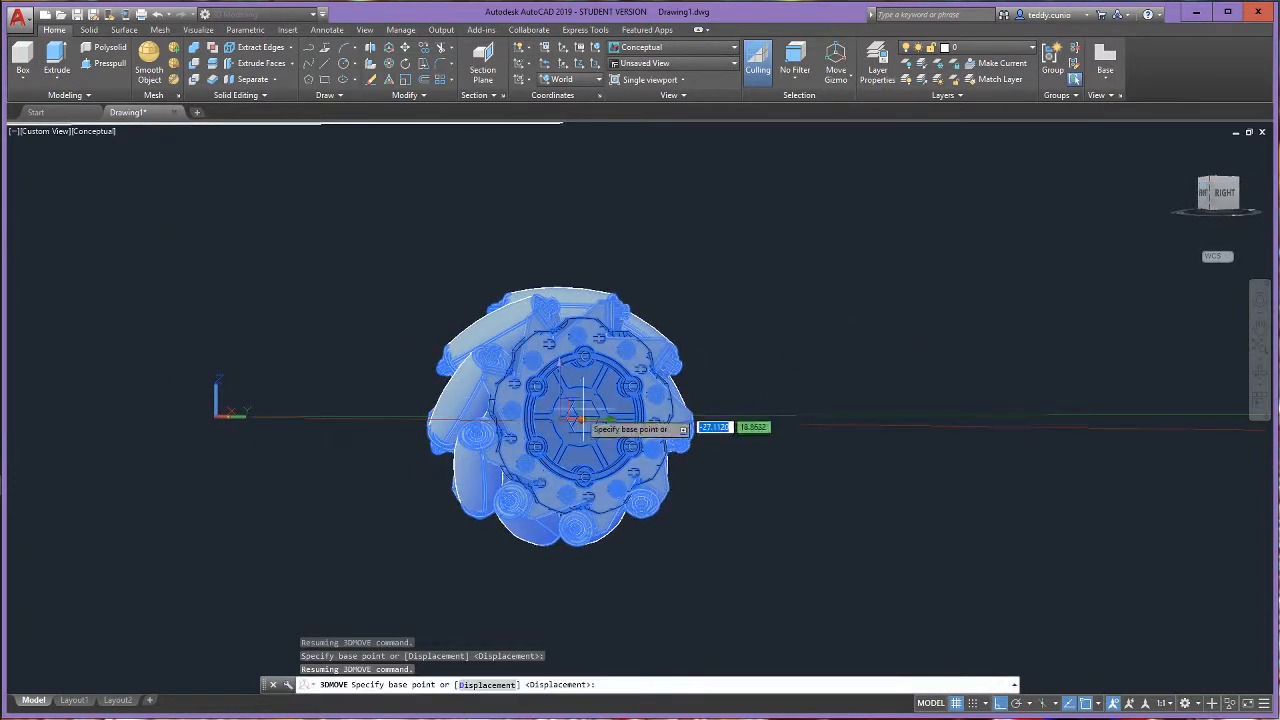
{"action": "scroll", "coordinate": [580, 415], "scroll_direction": "down", "scroll_amount": 5}
{"action": "scroll", "coordinate": [600, 440], "scroll_direction": "up", "scroll_amount": 10}
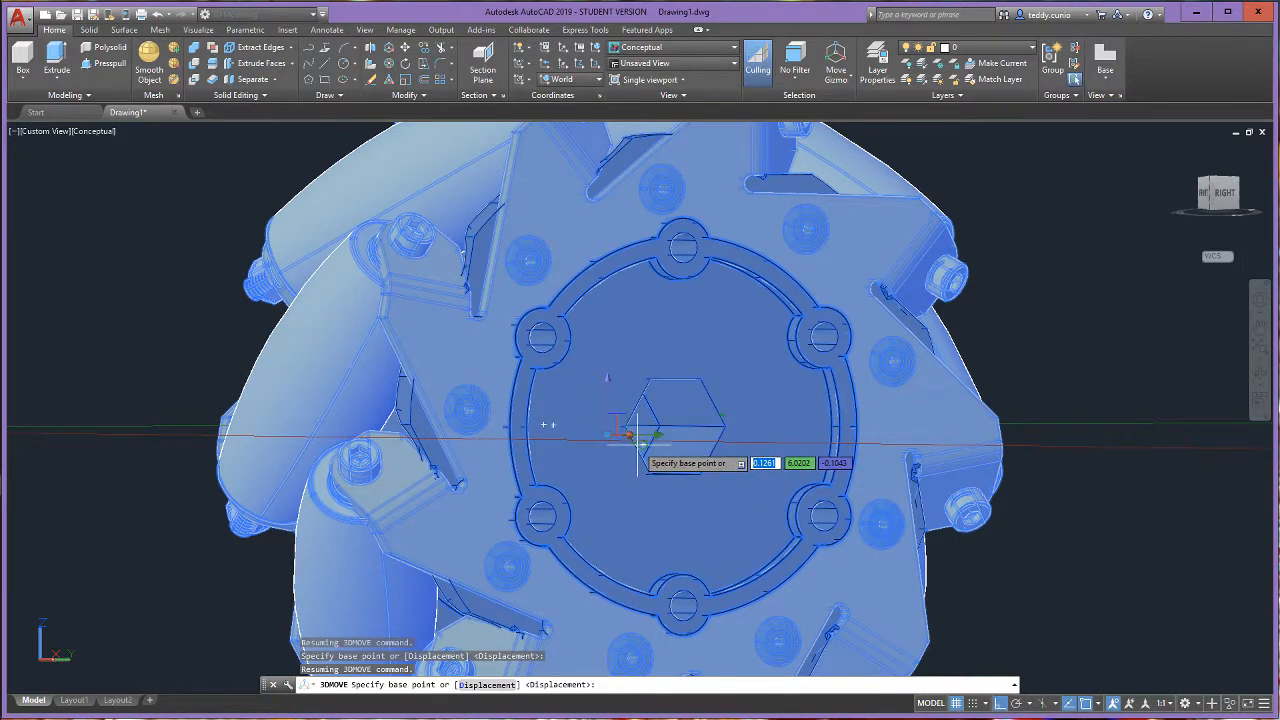
{"action": "left_click", "coordinate": [637, 437]}
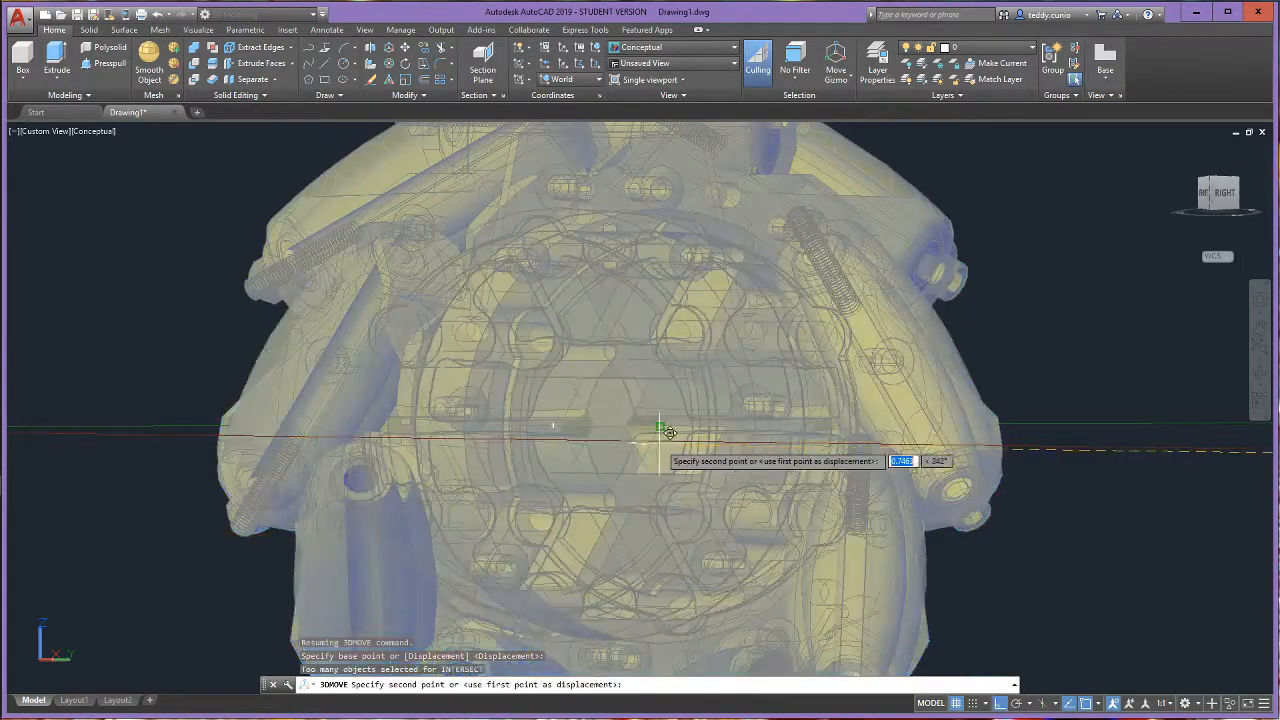
- Complete the 3D Move by placing the wheel's bore point on the end of the front motor shaft
{"action": "scroll", "coordinate": [289, 290], "scroll_direction": "down", "scroll_amount": 8}
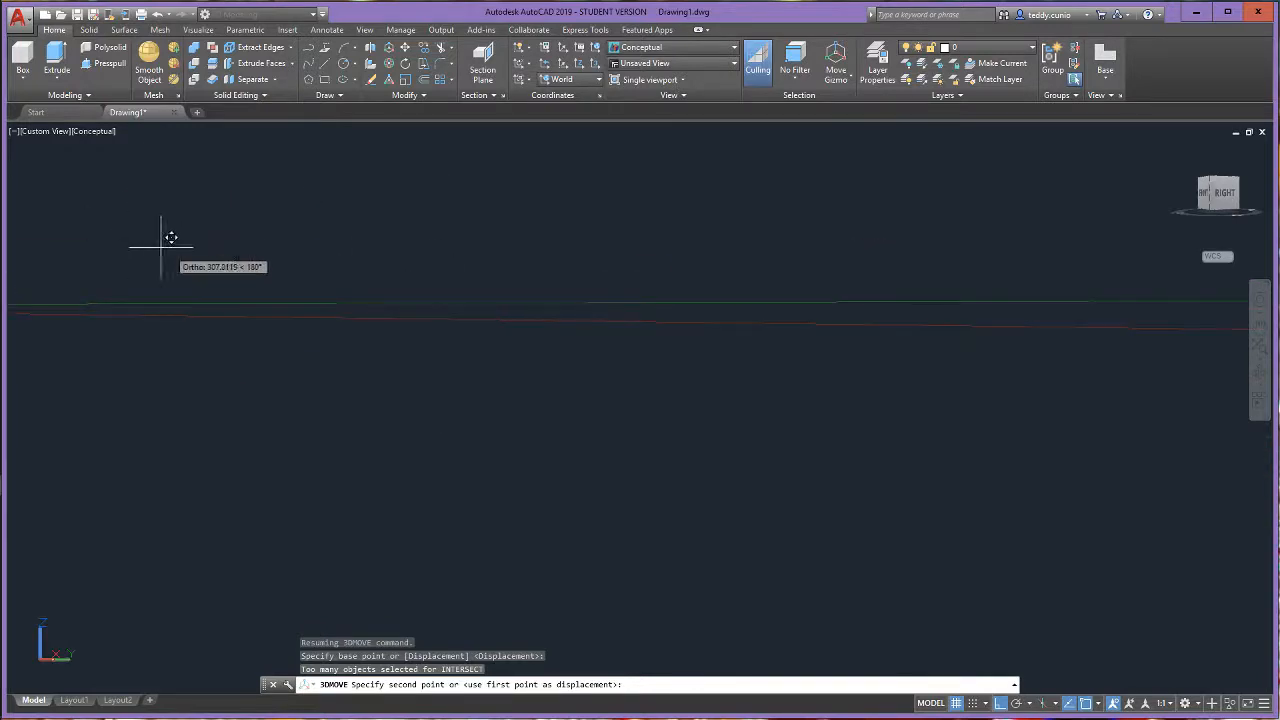
{"action": "left_click", "coordinate": [1177, 155]}
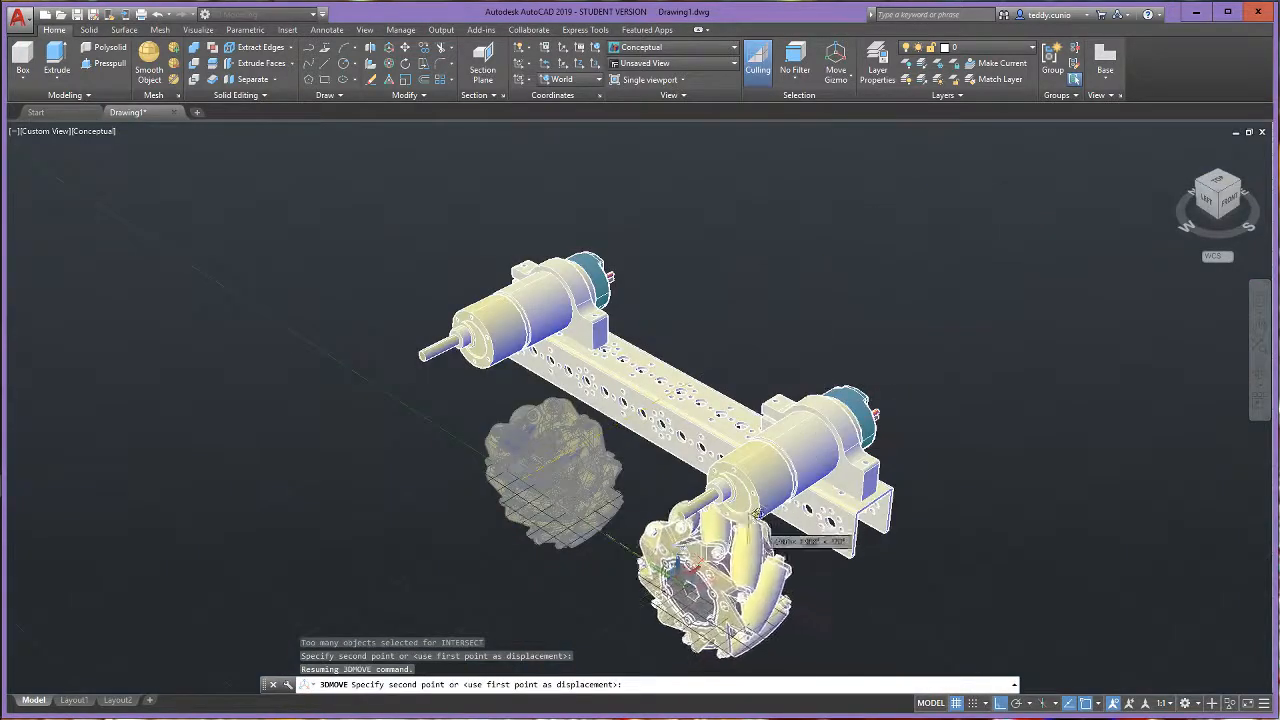
{"action": "scroll", "coordinate": [650, 590], "scroll_direction": "down", "scroll_amount": 1}
{"action": "scroll", "coordinate": [650, 595], "scroll_direction": "up", "scroll_amount": 2}
{"action": "scroll", "coordinate": [655, 600], "scroll_direction": "up", "scroll_amount": 2}
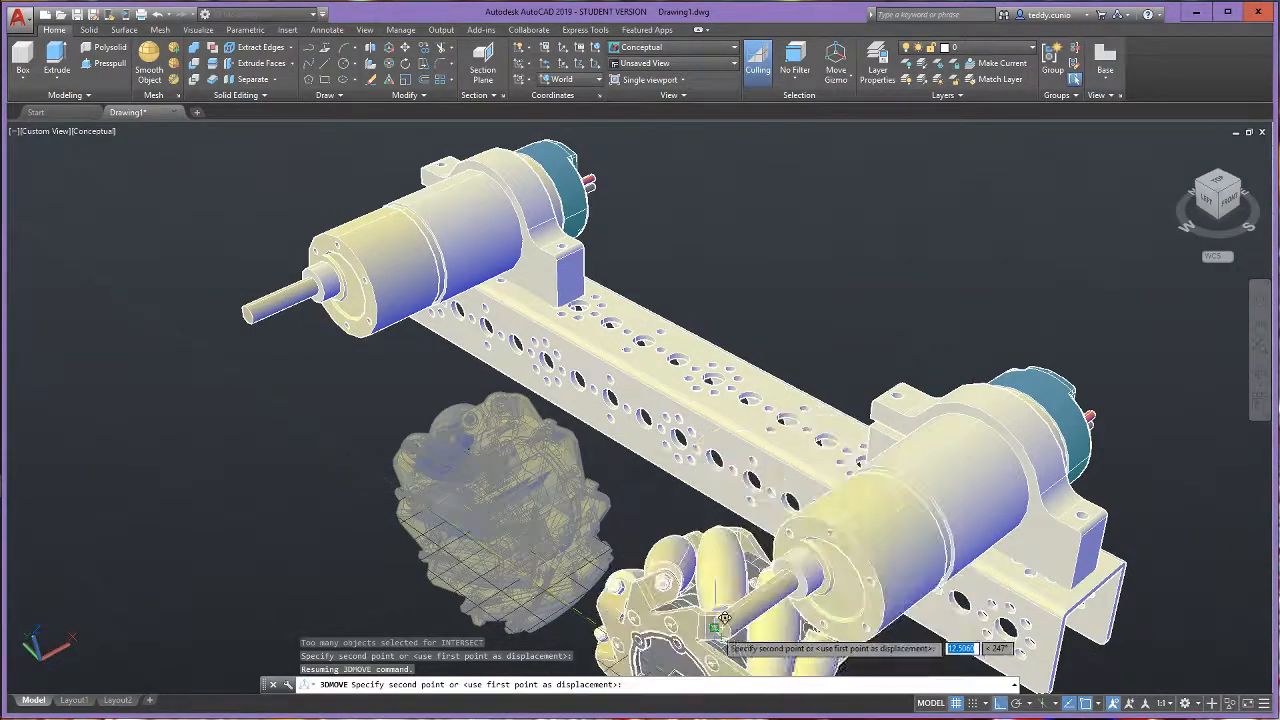
{"action": "left_click", "coordinate": [722, 628]}
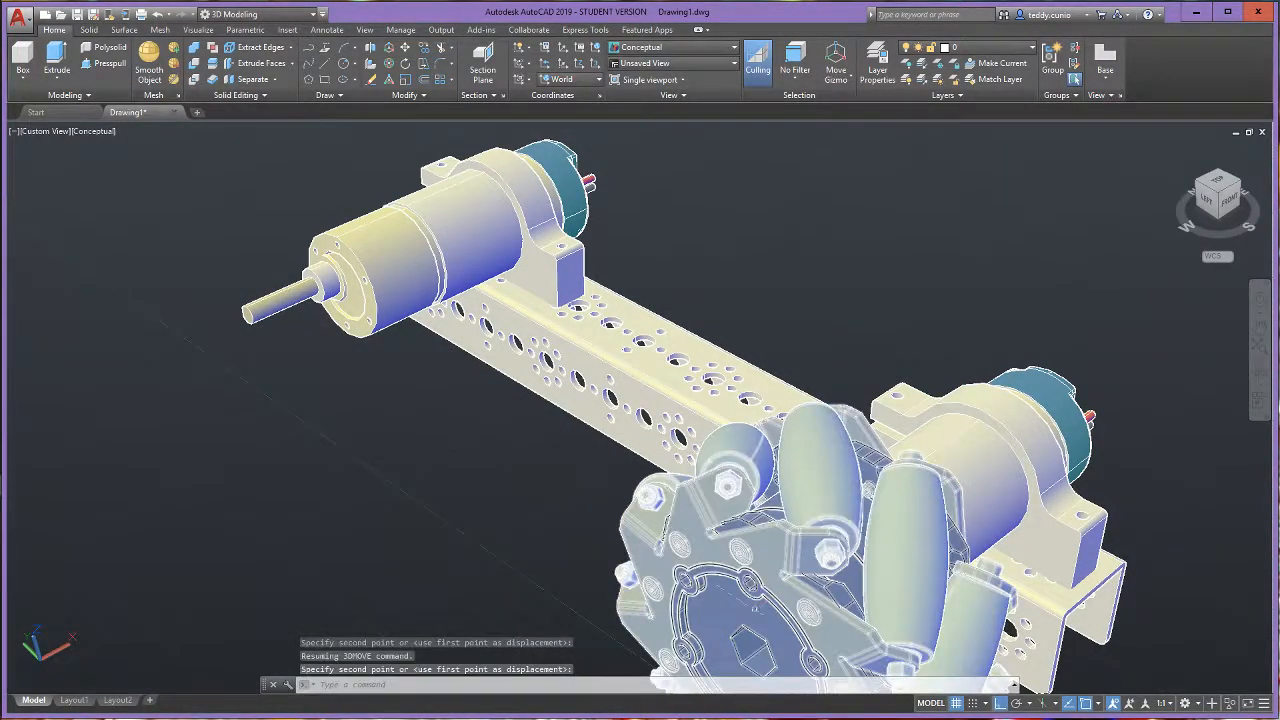
- Check the mounted wheel's position on the front motor from the left side and return to the home view
{"action": "scroll", "coordinate": [709, 625], "scroll_direction": "down", "scroll_amount": 3}
{"action": "scroll", "coordinate": [709, 625], "scroll_direction": "up", "scroll_amount": 2}
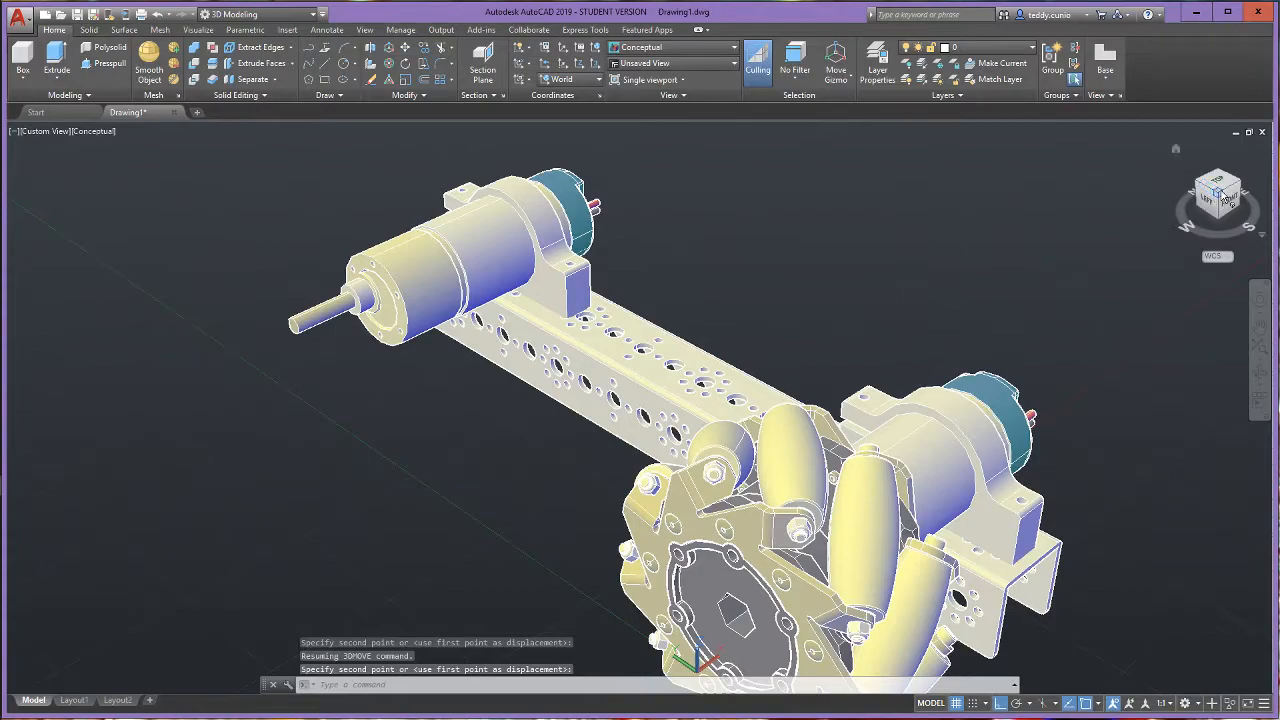
{"action": "mouse_move", "coordinate": [1221, 195]}
{"action": "left_mouse_down"}
{"action": "mouse_move", "coordinate": [903, 189]}
{"action": "mouse_move", "coordinate": [814, 217]}
{"action": "mouse_move", "coordinate": [616, 223]}
{"action": "mouse_move", "coordinate": [443, 166]}
{"action": "mouse_move", "coordinate": [86, 214]}
{"action": "mouse_move", "coordinate": [1267, 186]}
{"action": "mouse_move", "coordinate": [1156, 185]}
{"action": "mouse_move", "coordinate": [1038, 223]}
{"action": "mouse_move", "coordinate": [1056, 210]}
{"action": "left_mouse_up"}
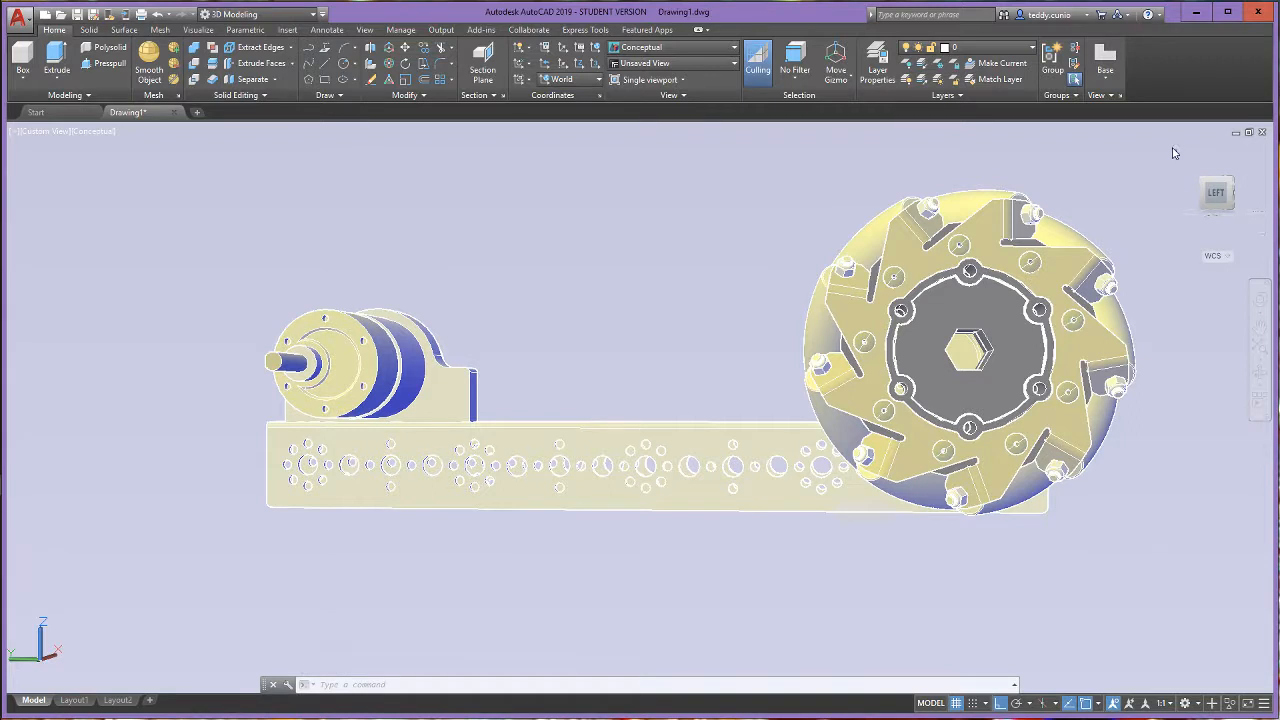
{"action": "left_click", "coordinate": [1175, 152]}
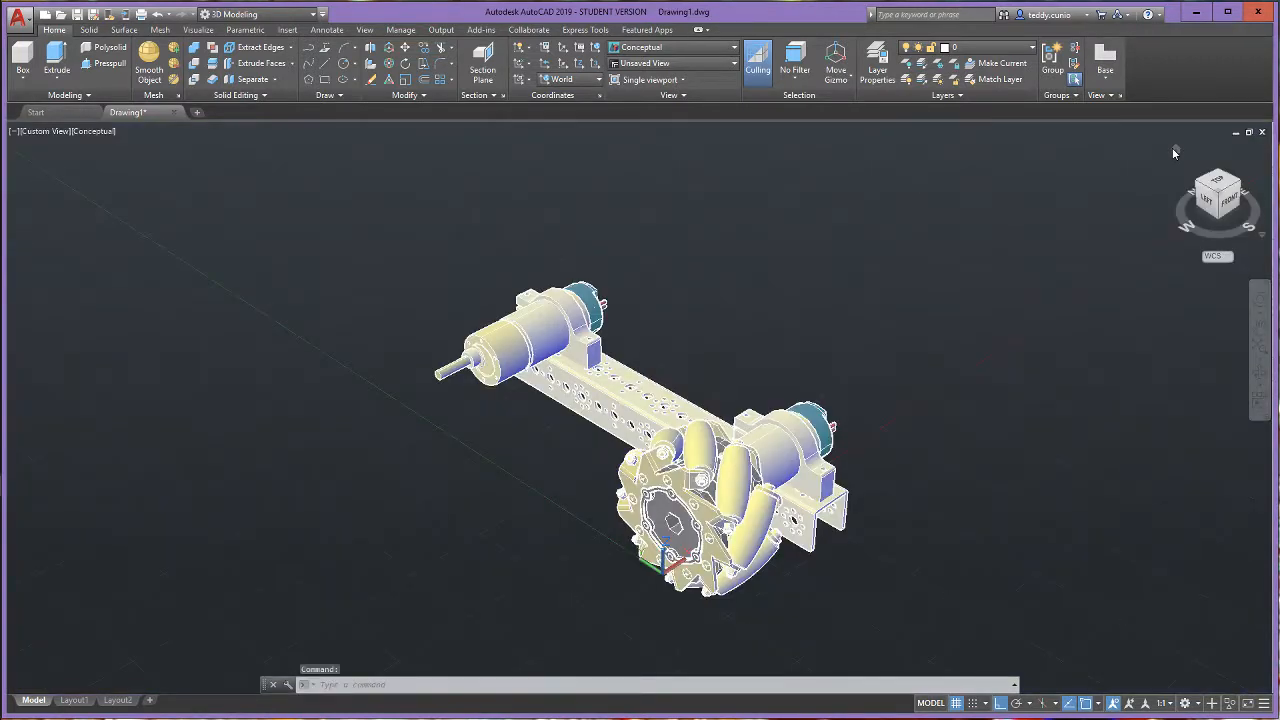